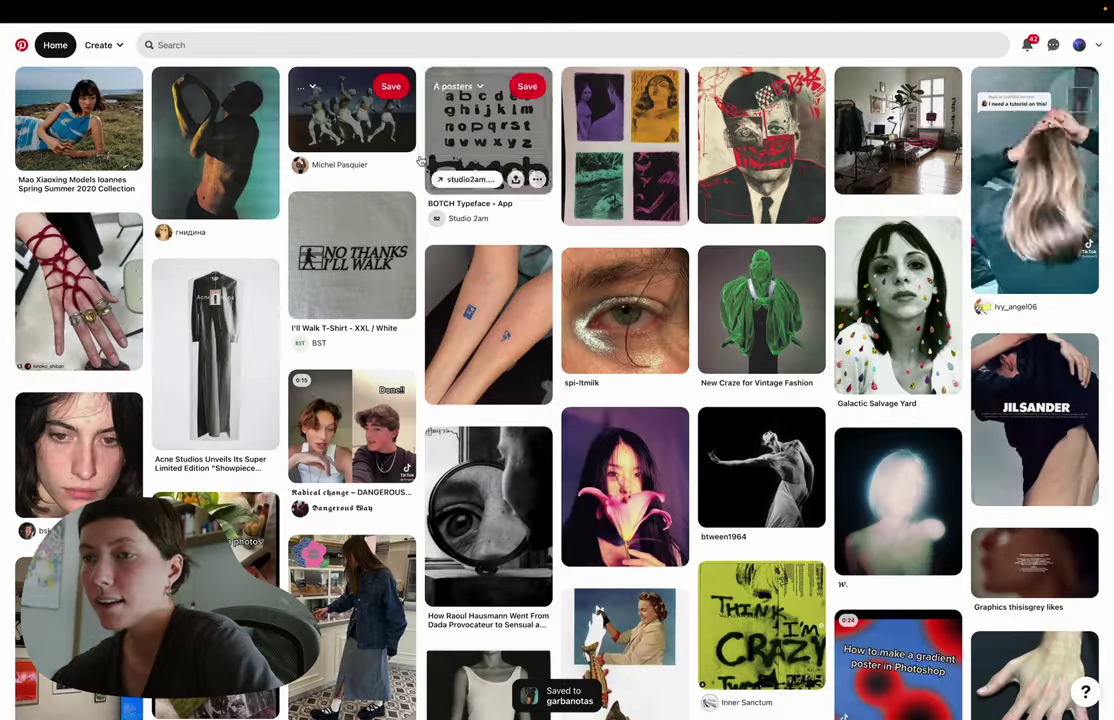
- Save the first inspiration pin from the feed to the garbanotas board
{"action": "scroll", "coordinate": [560, 400], "scroll_direction": "down", "scroll_amount": 10}
{"action": "left_click", "coordinate": [845, 112]}
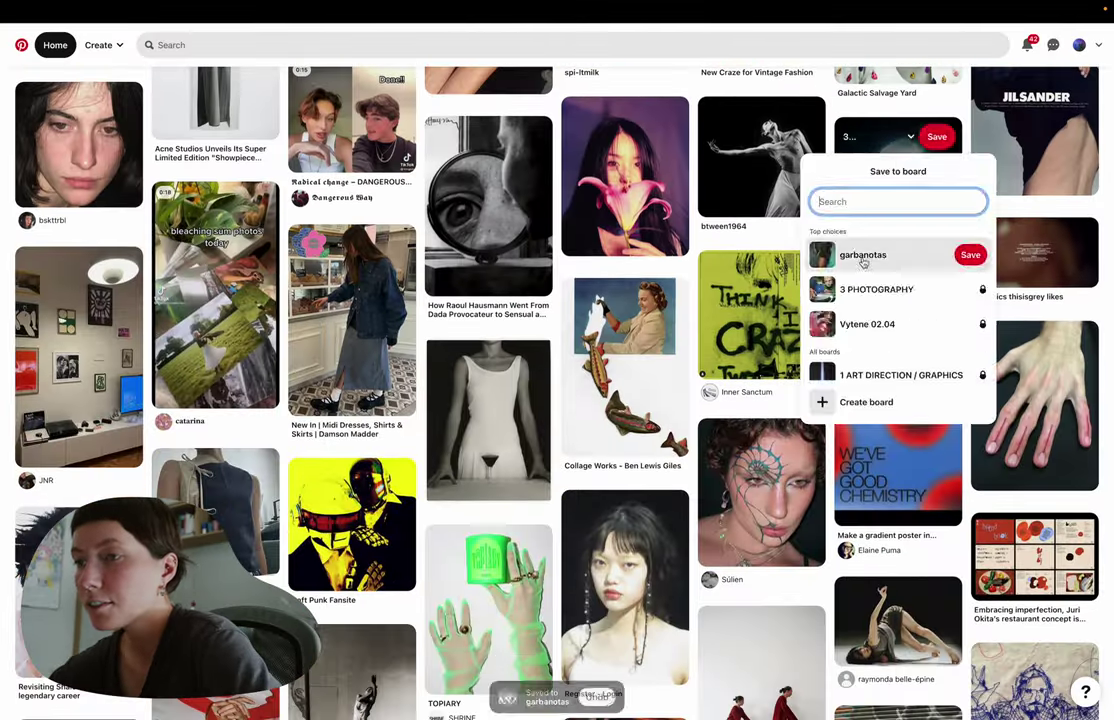
{"action": "left_click", "coordinate": [970, 251]}
- Scroll further and save another pin to the garbanotas board
{"action": "scroll", "coordinate": [422, 399], "scroll_direction": "down", "scroll_amount": 1}
{"action": "scroll", "coordinate": [422, 399], "scroll_direction": "down", "scroll_amount": 15}
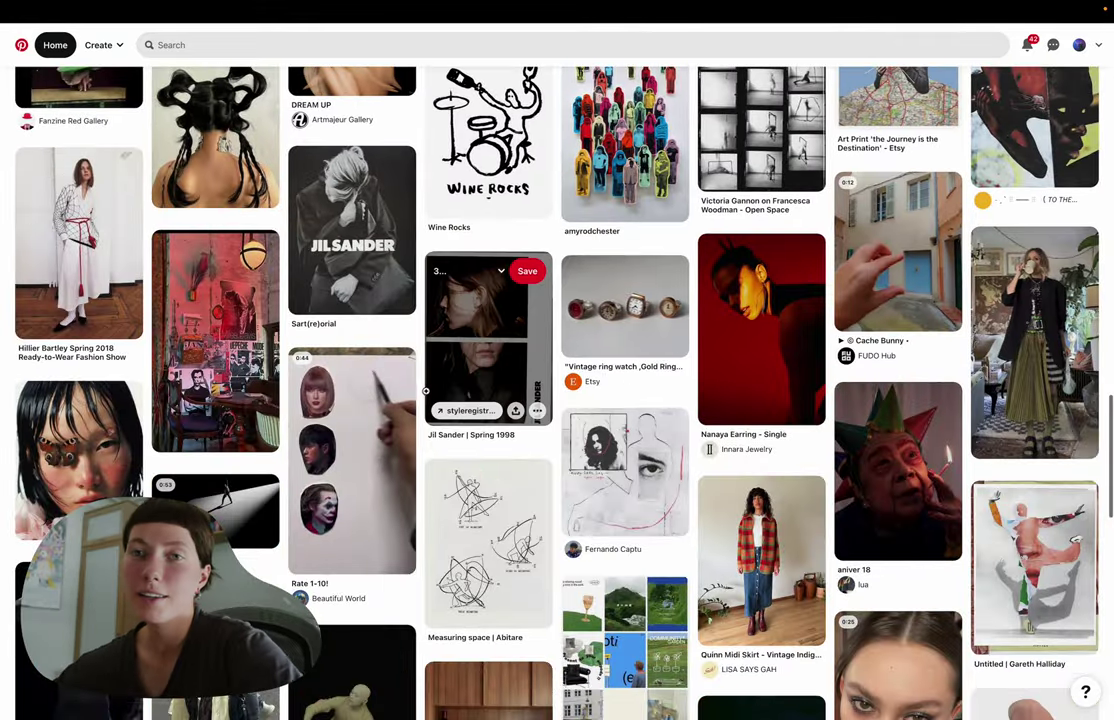
{"action": "scroll", "coordinate": [421, 391], "scroll_direction": "down", "scroll_amount": 4}
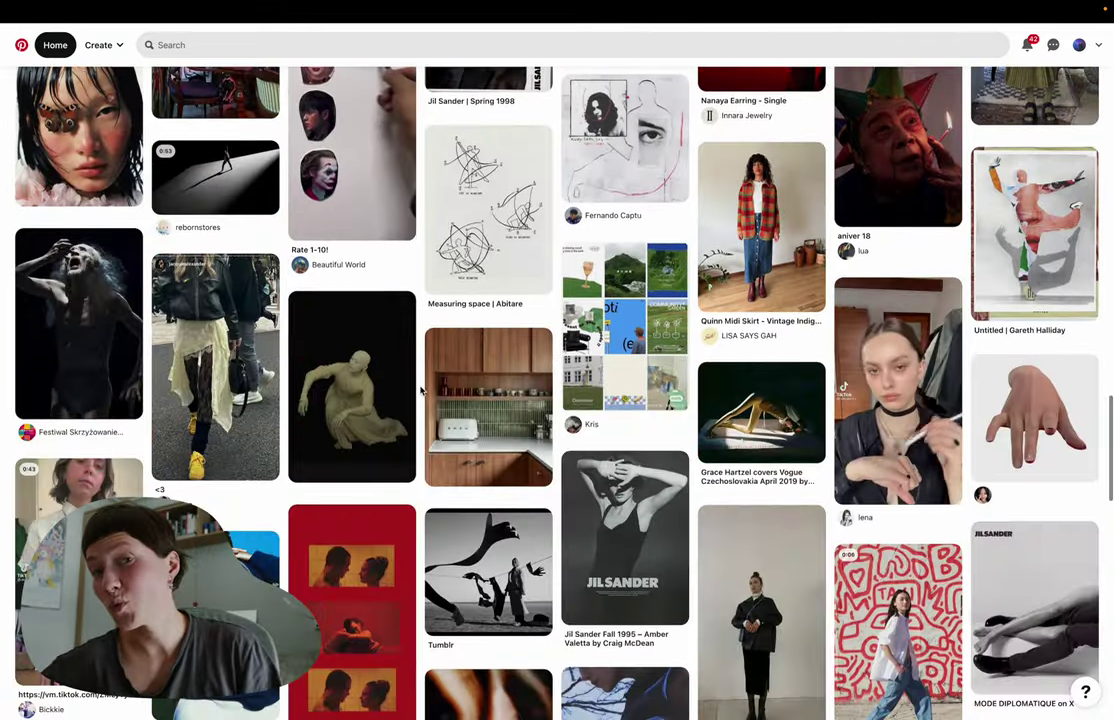
{"action": "scroll", "coordinate": [421, 391], "scroll_direction": "down", "scroll_amount": 20}
{"action": "left_click", "coordinate": [728, 329]}
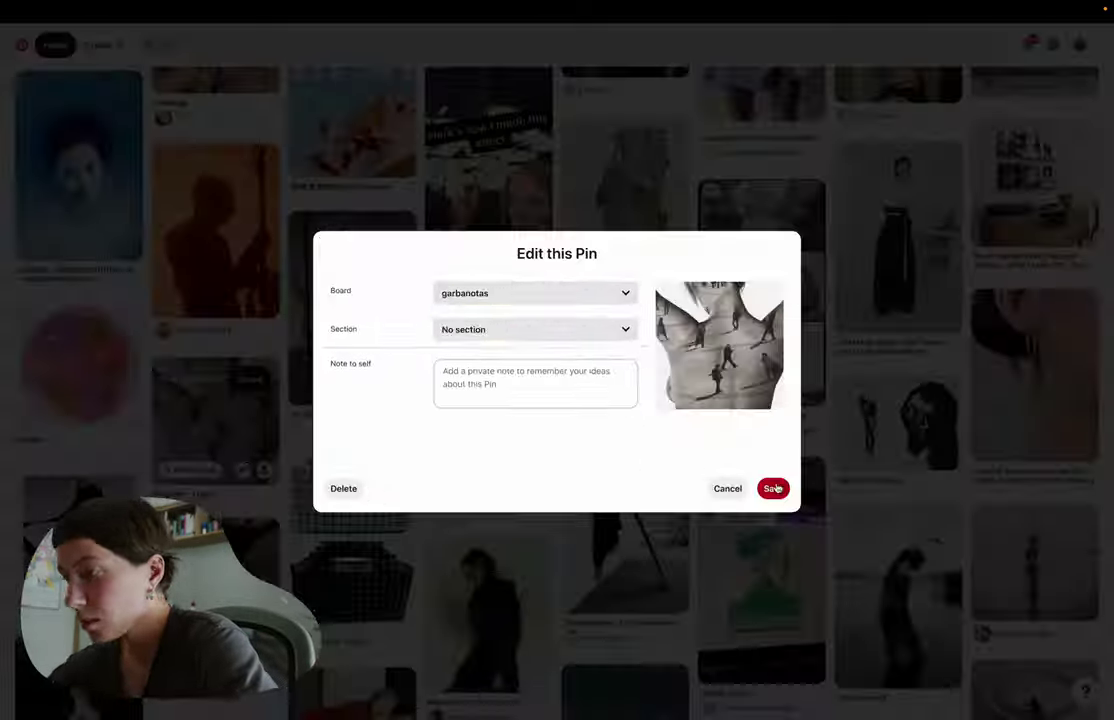
{"action": "left_click", "coordinate": [298, 477]}
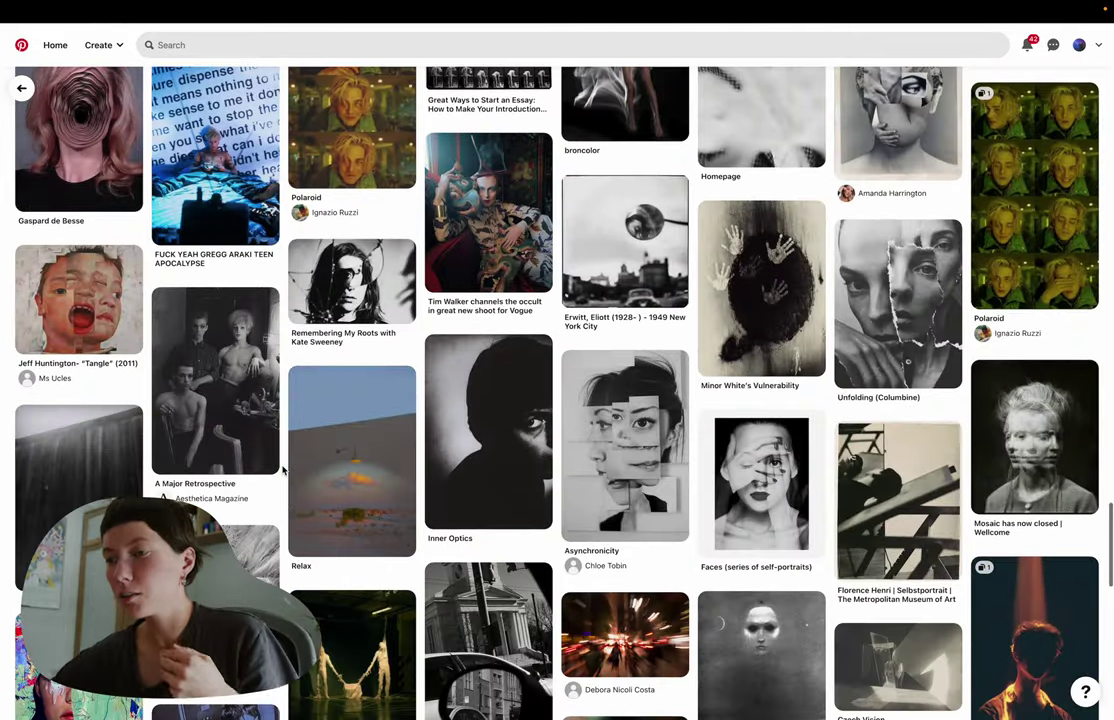
- Browse down through the related pins below the saved pin
{"action": "scroll", "coordinate": [283, 470], "scroll_direction": "down", "scroll_amount": 3}
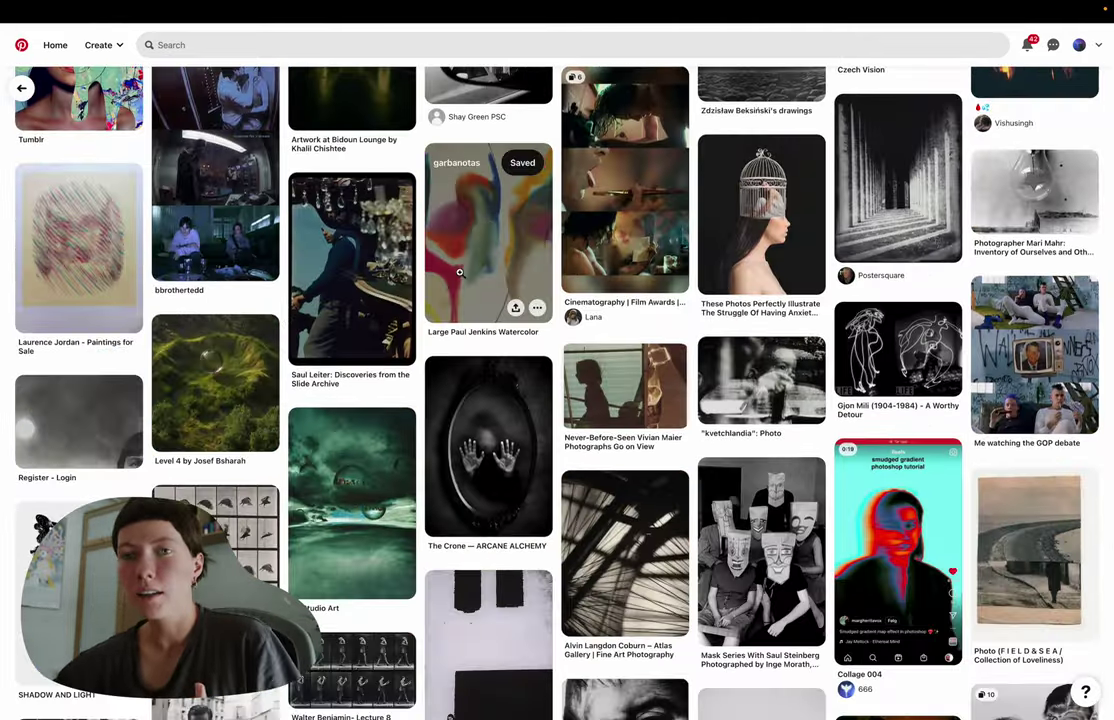
{"action": "scroll", "coordinate": [459, 272], "scroll_direction": "down", "scroll_amount": 3}
{"action": "scroll", "coordinate": [212, 450], "scroll_direction": "down", "scroll_amount": 20}
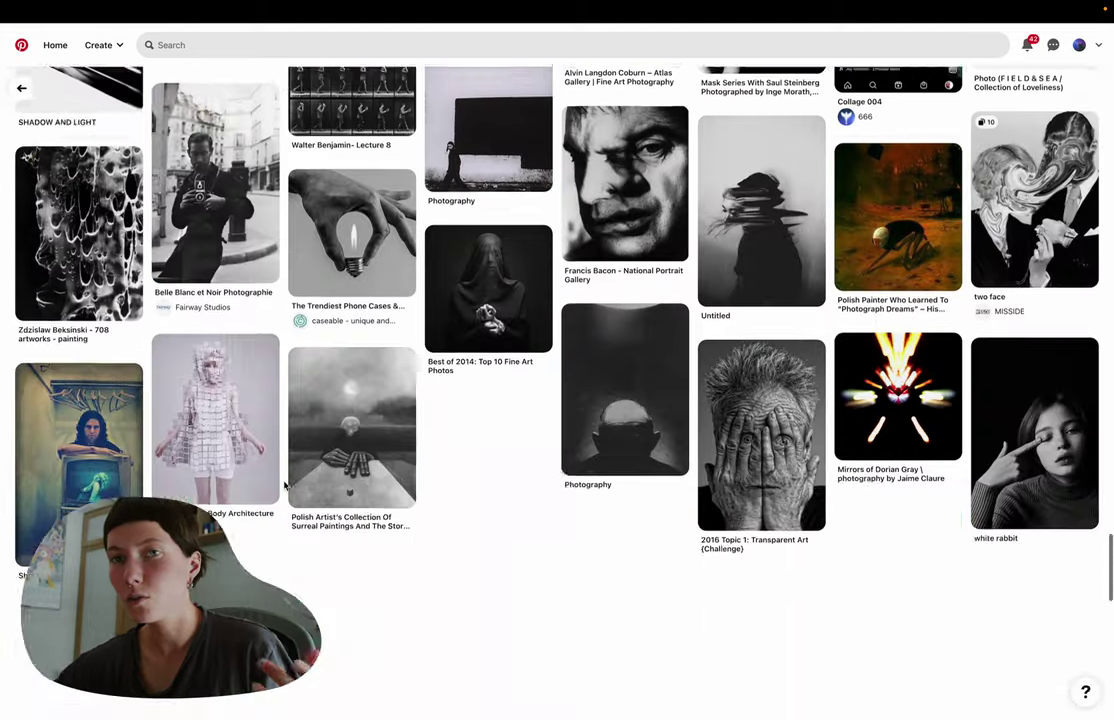
{"action": "scroll", "coordinate": [285, 485], "scroll_direction": "down", "scroll_amount": 20}
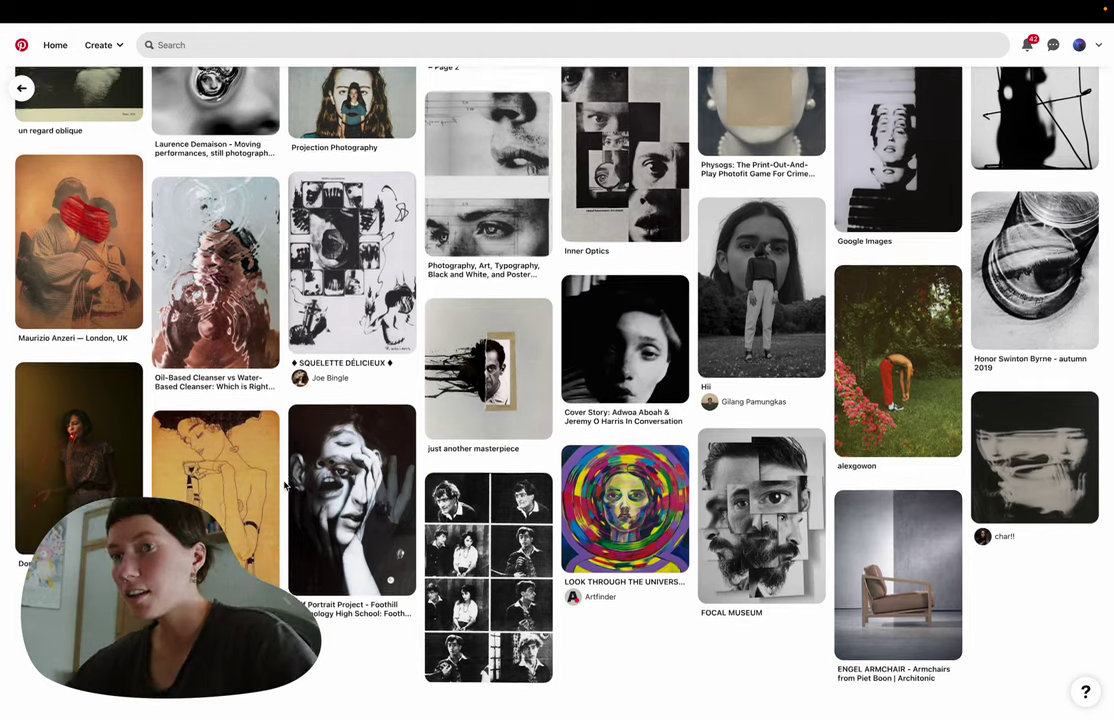
- Go to your own saved pins and scroll through the collection for references
{"action": "left_click", "coordinate": [340, 495]}
{"action": "left_click", "coordinate": [21, 88]}
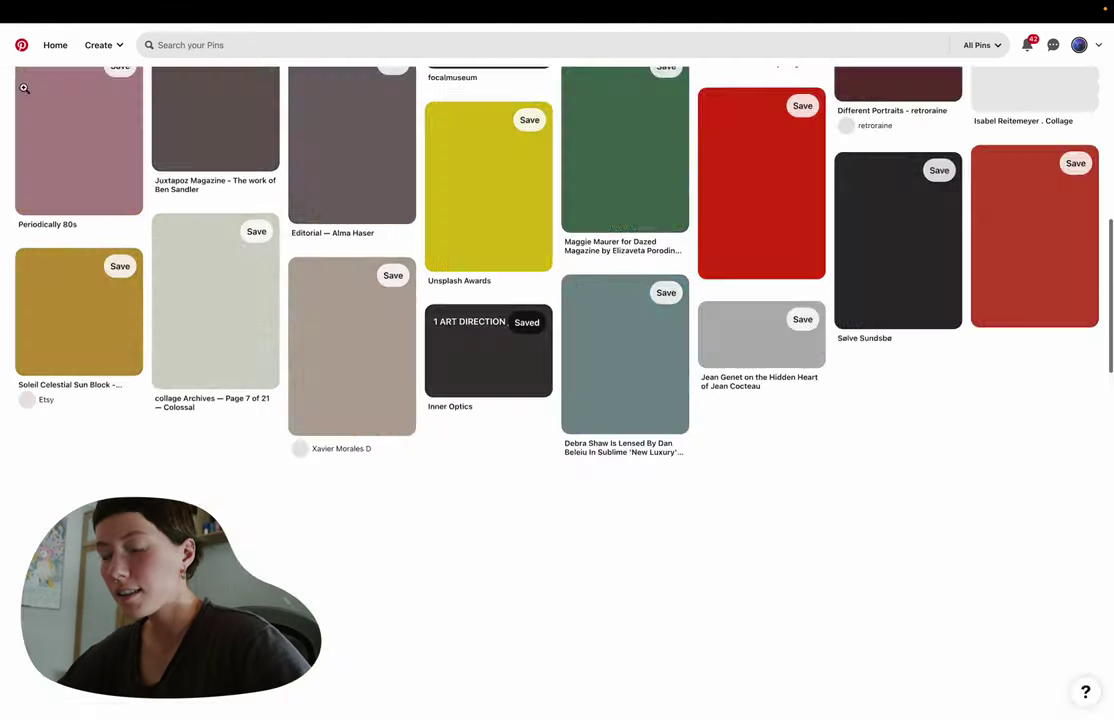
{"action": "scroll", "coordinate": [283, 272], "scroll_direction": "down", "scroll_amount": 4}
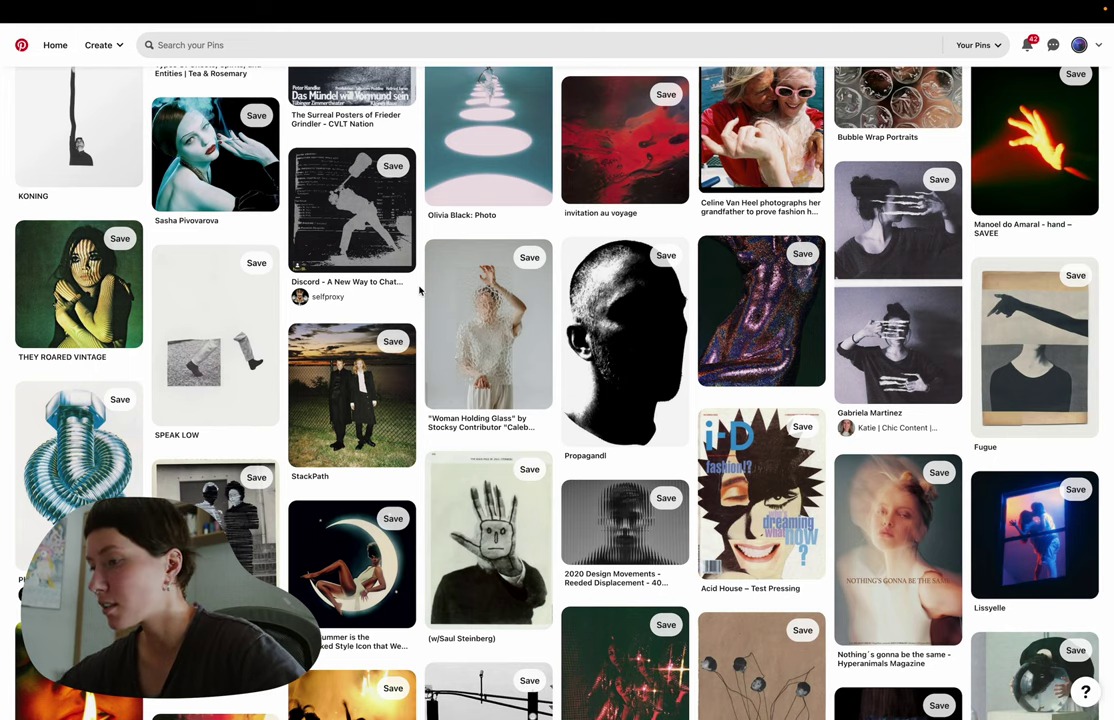
{"action": "scroll", "coordinate": [420, 290], "scroll_direction": "down", "scroll_amount": 5}
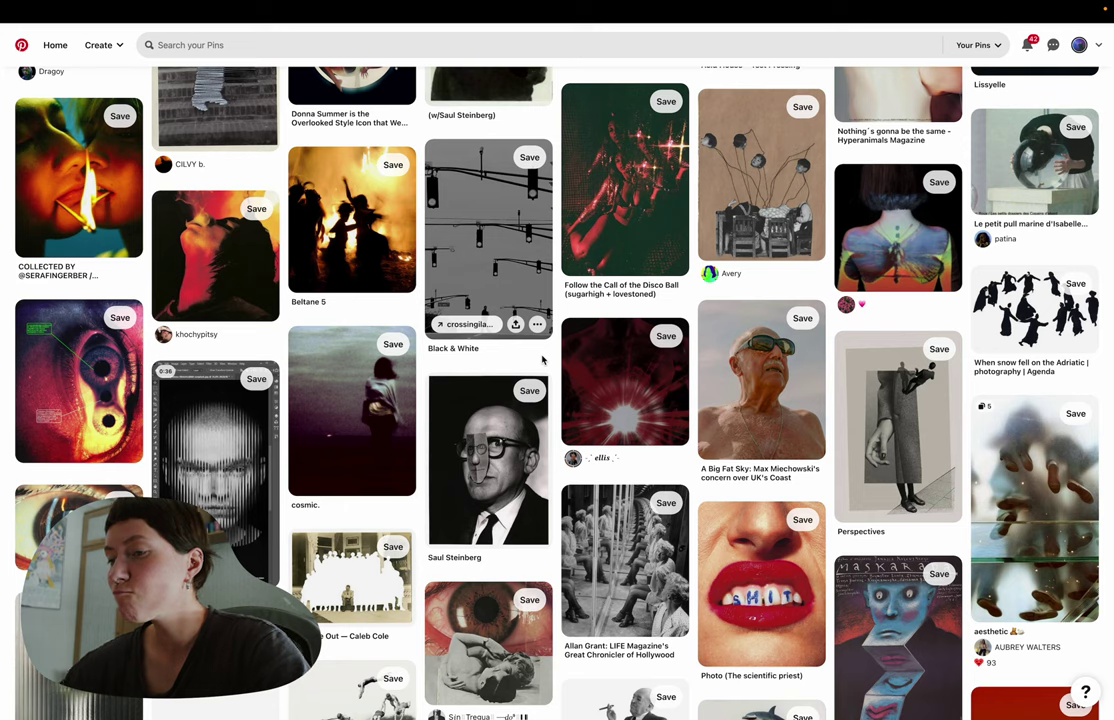
{"action": "scroll", "coordinate": [552, 362], "scroll_direction": "down", "scroll_amount": 2}
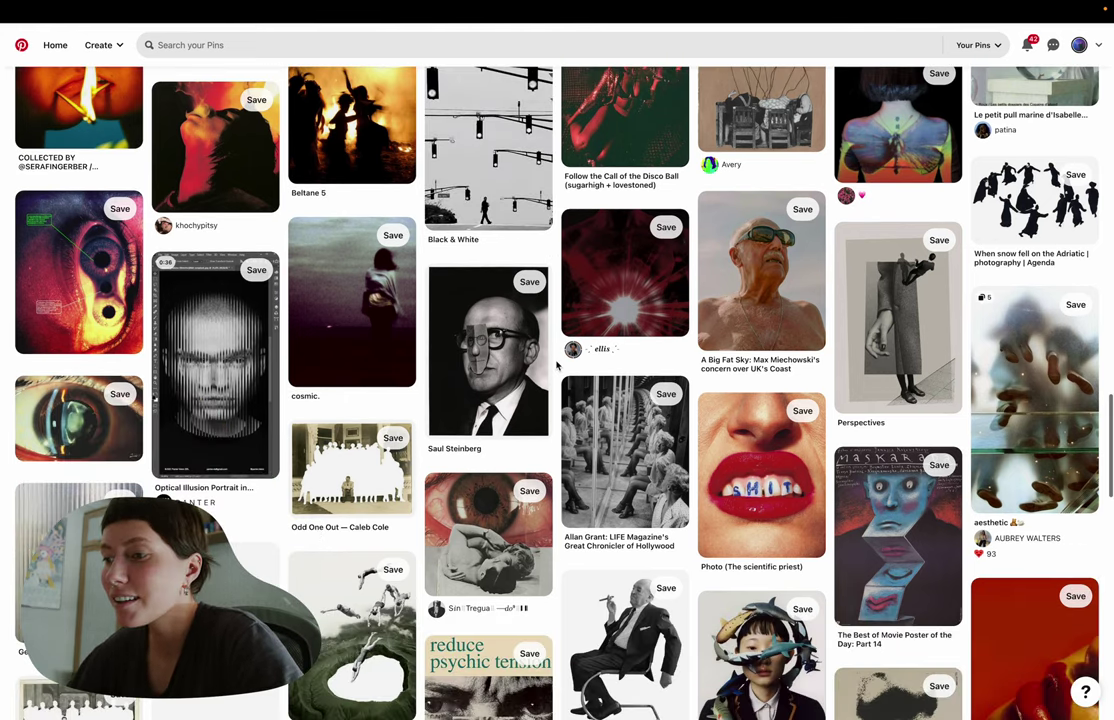
{"action": "scroll", "coordinate": [557, 365], "scroll_direction": "down", "scroll_amount": 10}
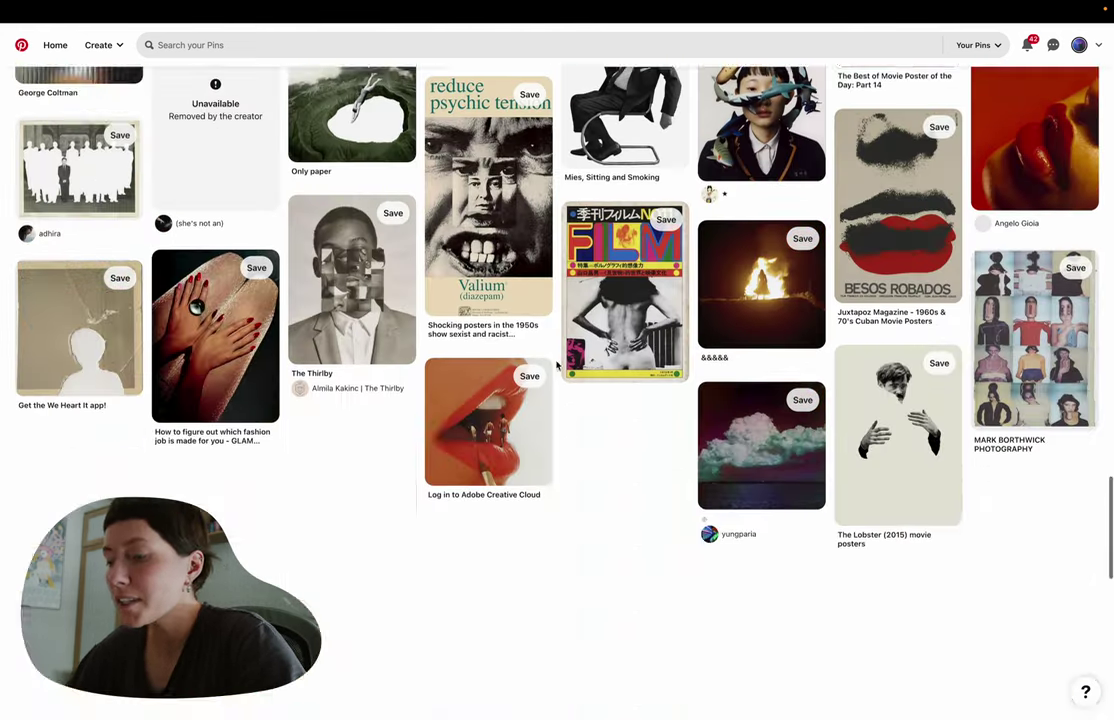
{"action": "scroll", "coordinate": [557, 365], "scroll_direction": "down", "scroll_amount": 3}
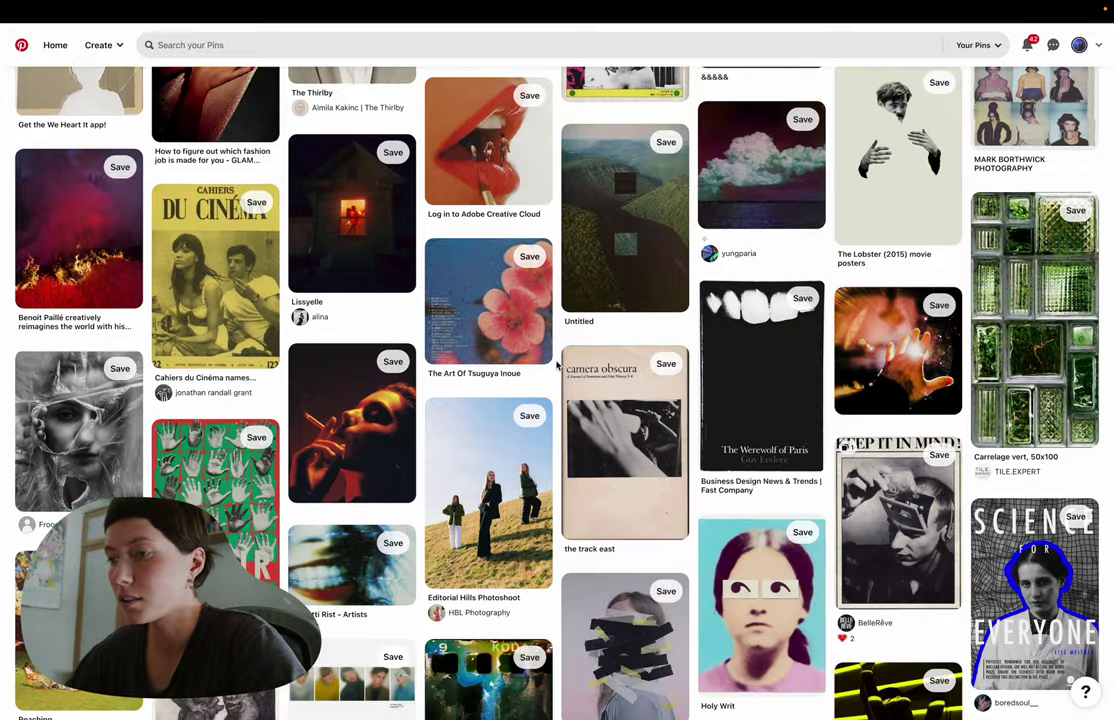
{"action": "scroll", "coordinate": [557, 365], "scroll_direction": "down", "scroll_amount": 12}
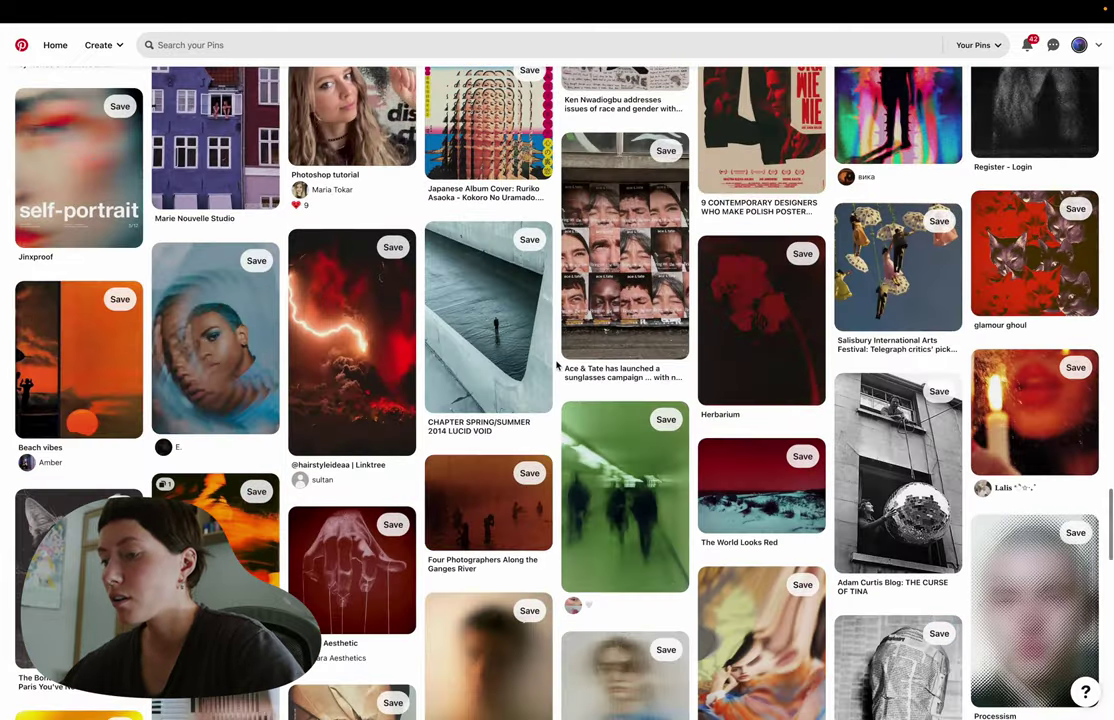
{"action": "scroll", "coordinate": [557, 365], "scroll_direction": "down", "scroll_amount": 4}
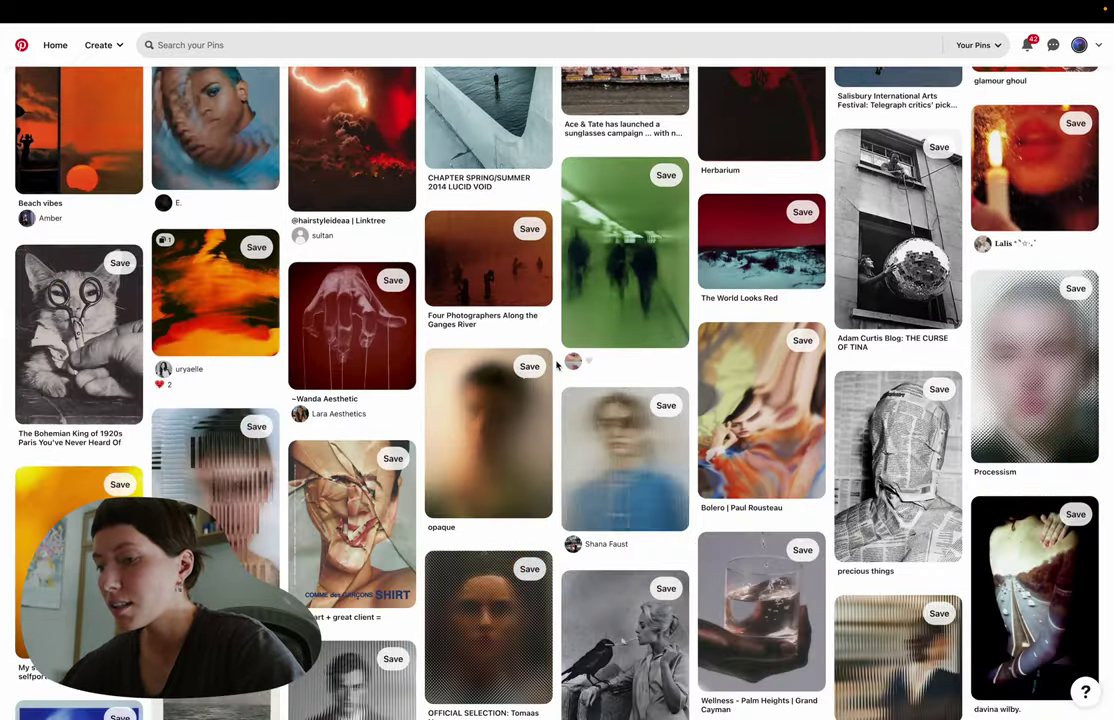
{"action": "scroll", "coordinate": [557, 365], "scroll_direction": "down", "scroll_amount": 4}
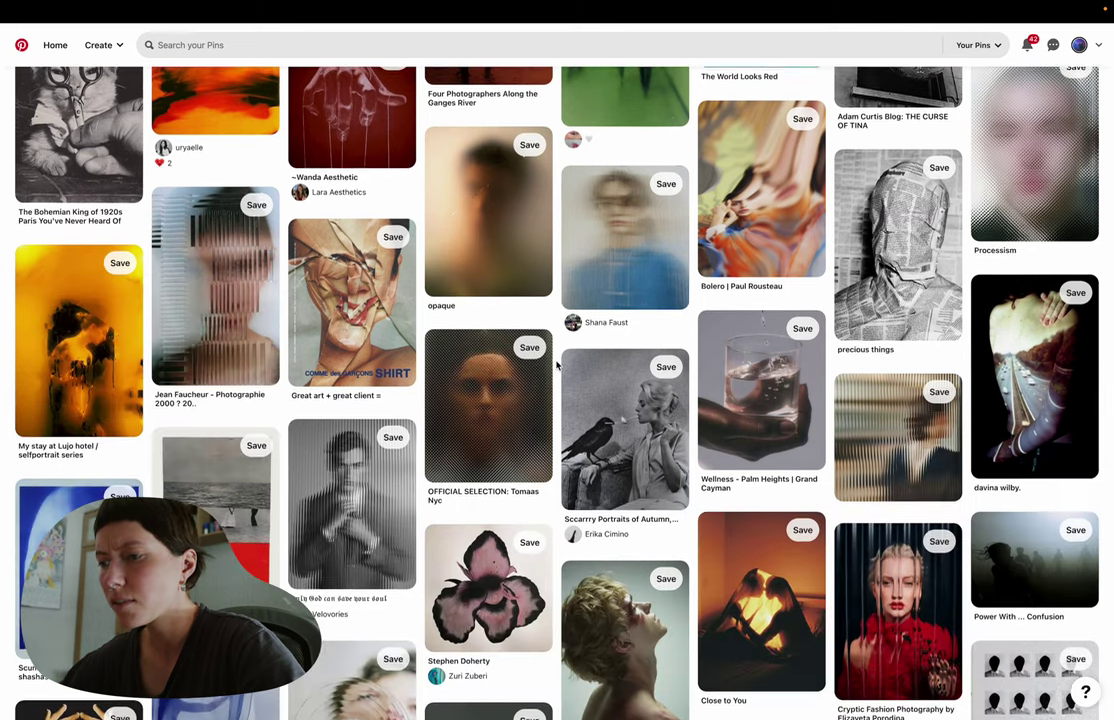
{"action": "scroll", "coordinate": [557, 365], "scroll_direction": "up", "scroll_amount": 2}
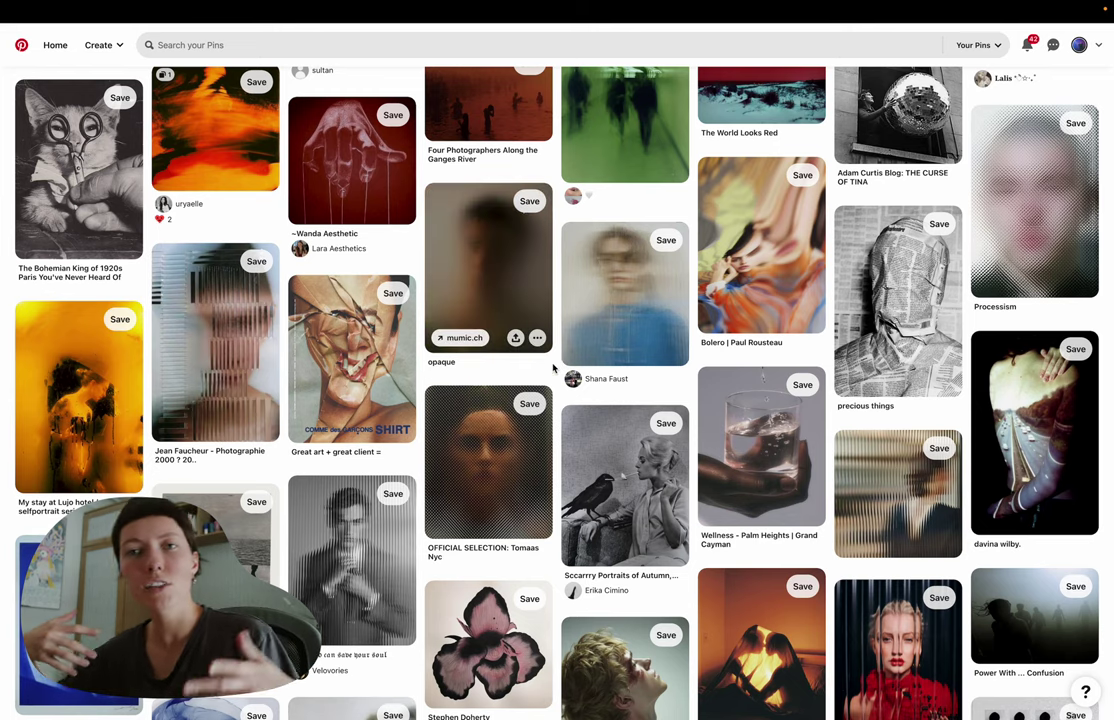
- Keep scrolling the saved pins and open the hazy purple pin's details
{"action": "scroll", "coordinate": [553, 369], "scroll_direction": "down", "scroll_amount": 15}
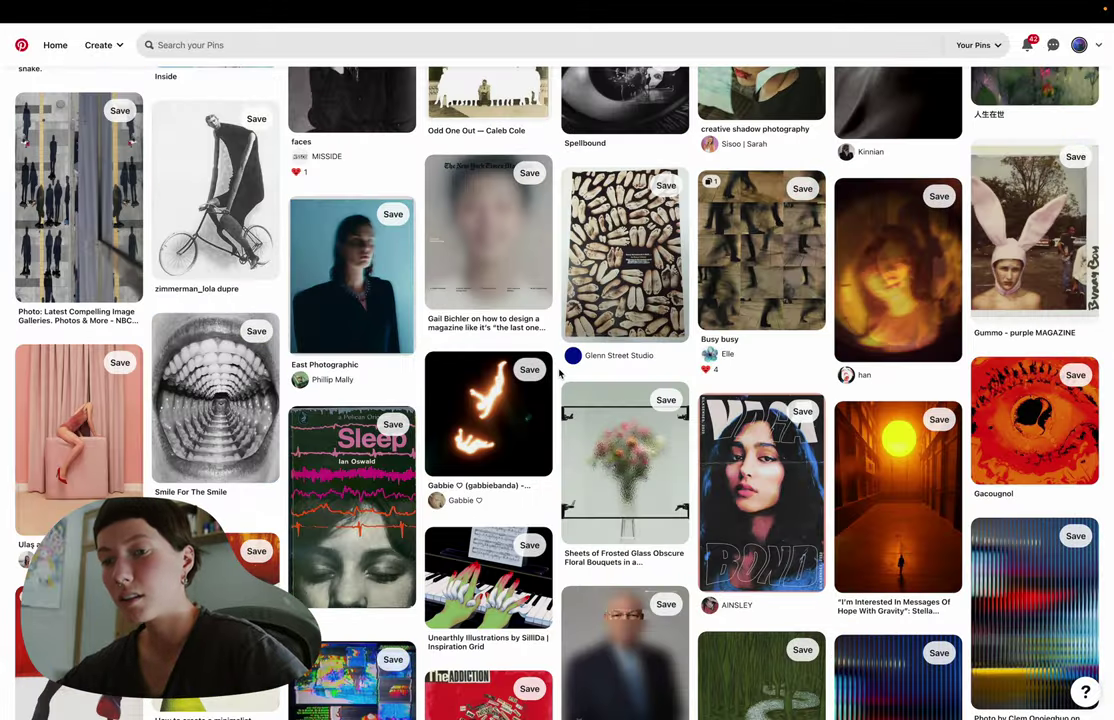
{"action": "scroll", "coordinate": [559, 373], "scroll_direction": "down", "scroll_amount": 2}
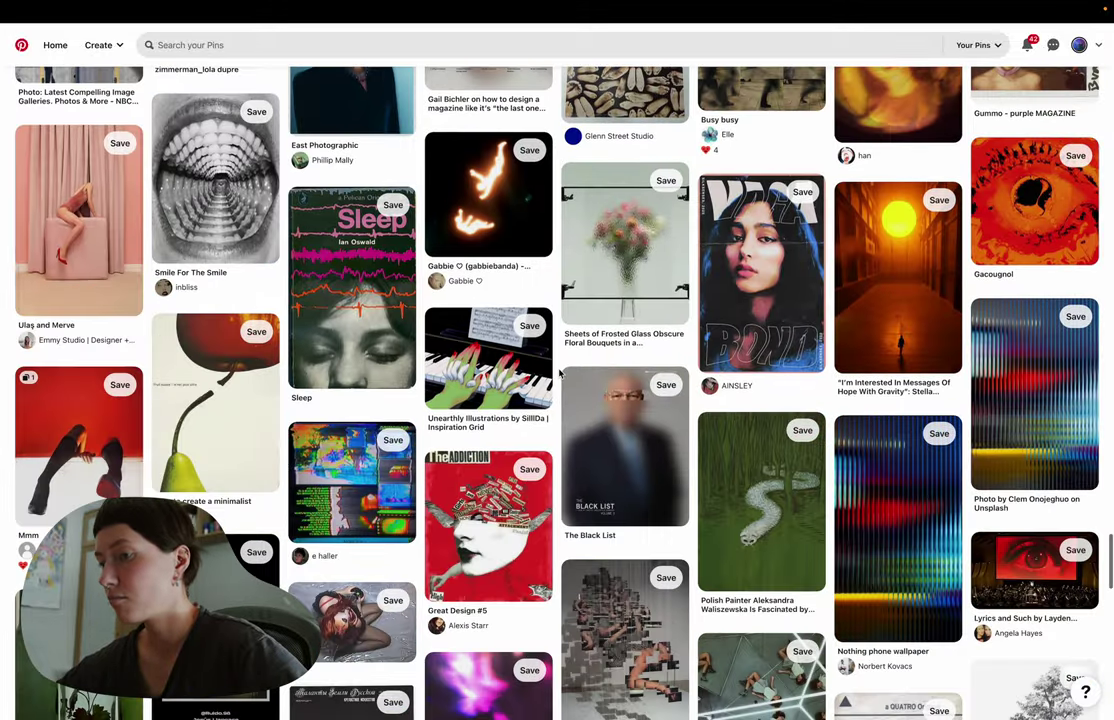
{"action": "scroll", "coordinate": [559, 373], "scroll_direction": "down", "scroll_amount": 5}
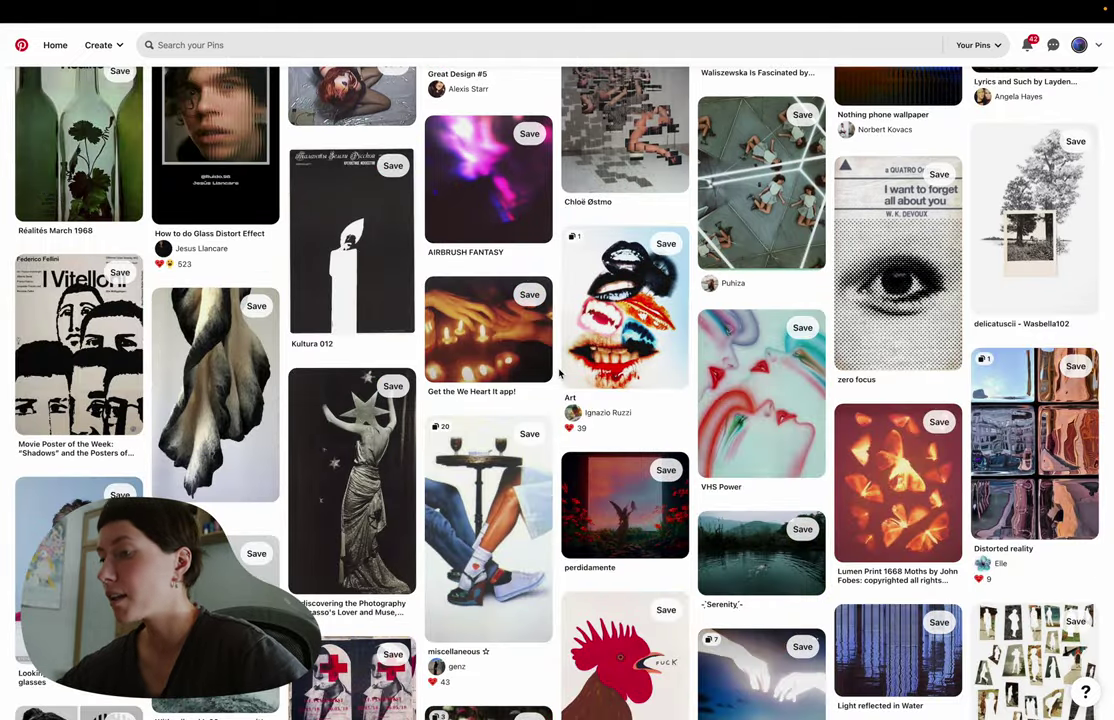
{"action": "scroll", "coordinate": [559, 373], "scroll_direction": "down", "scroll_amount": 5}
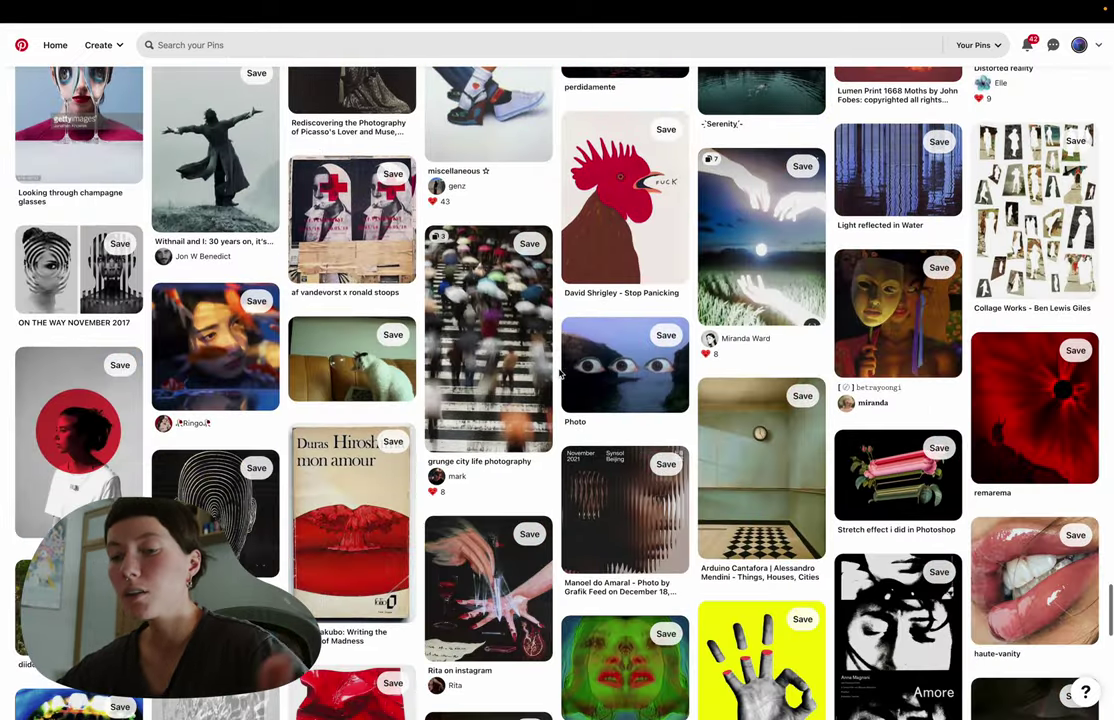
{"action": "scroll", "coordinate": [559, 373], "scroll_direction": "down", "scroll_amount": 3}
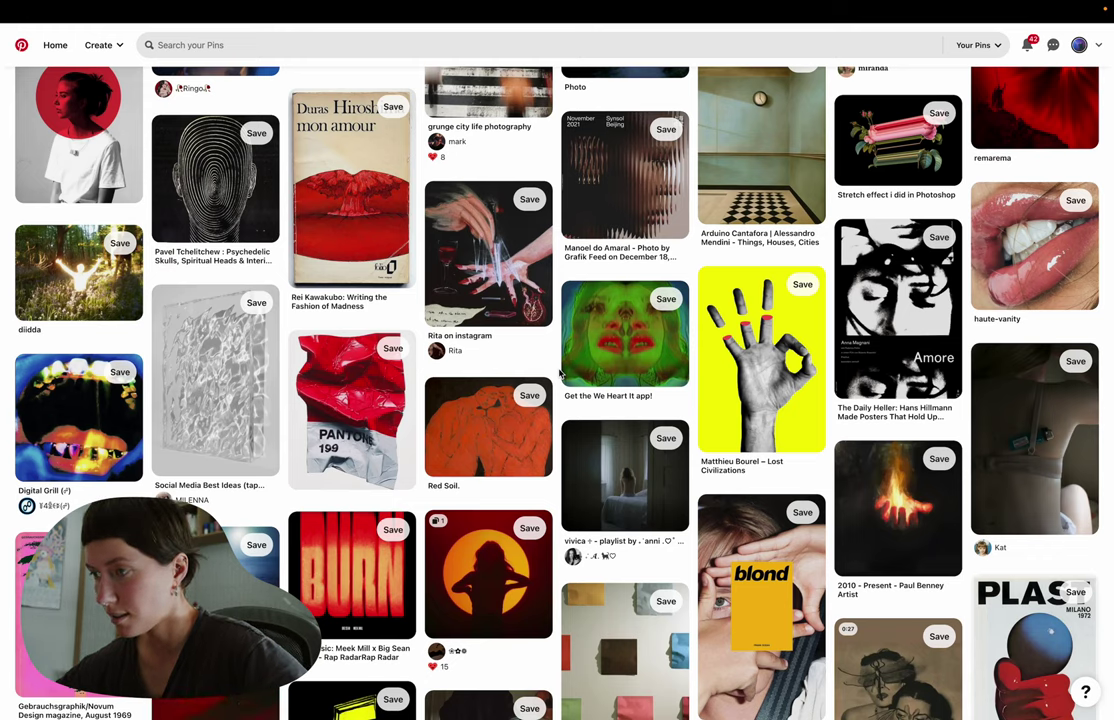
{"action": "scroll", "coordinate": [559, 373], "scroll_direction": "down", "scroll_amount": 7}
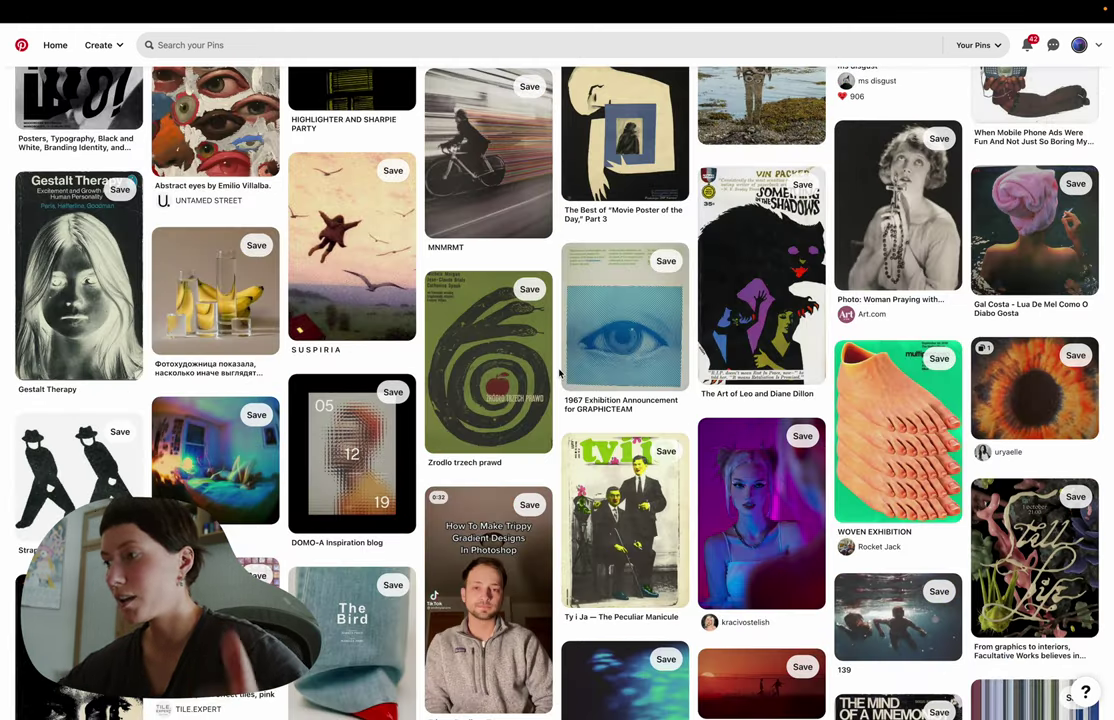
{"action": "scroll", "coordinate": [559, 373], "scroll_direction": "down", "scroll_amount": 10}
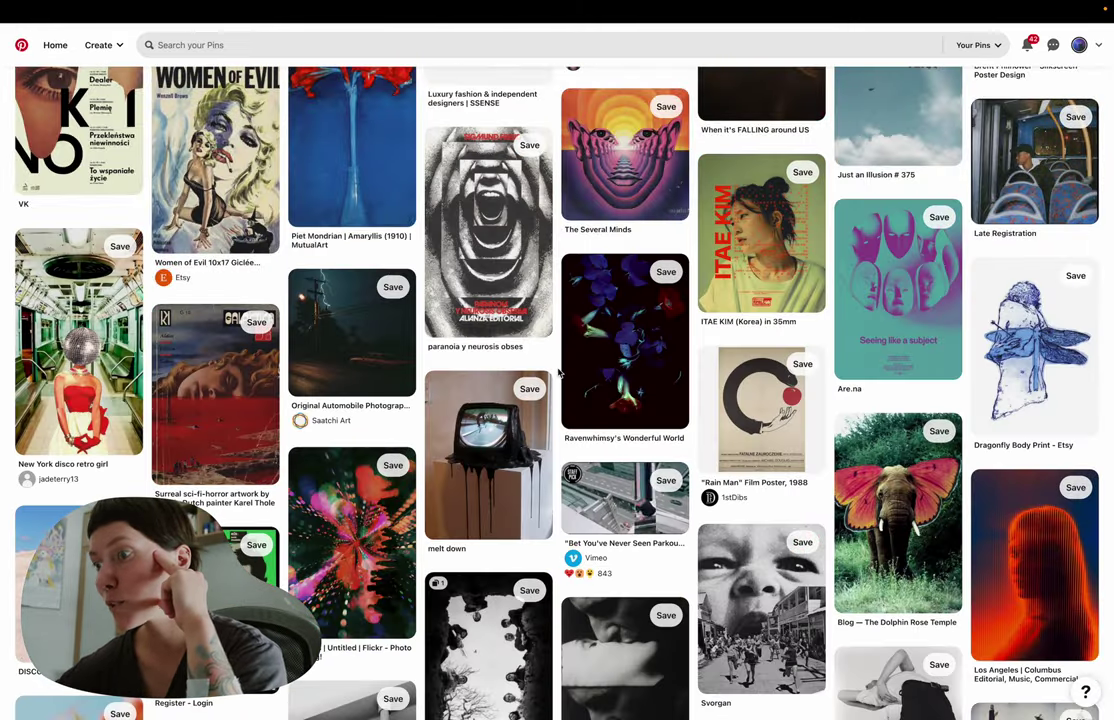
{"action": "scroll", "coordinate": [559, 373], "scroll_direction": "down", "scroll_amount": 8}
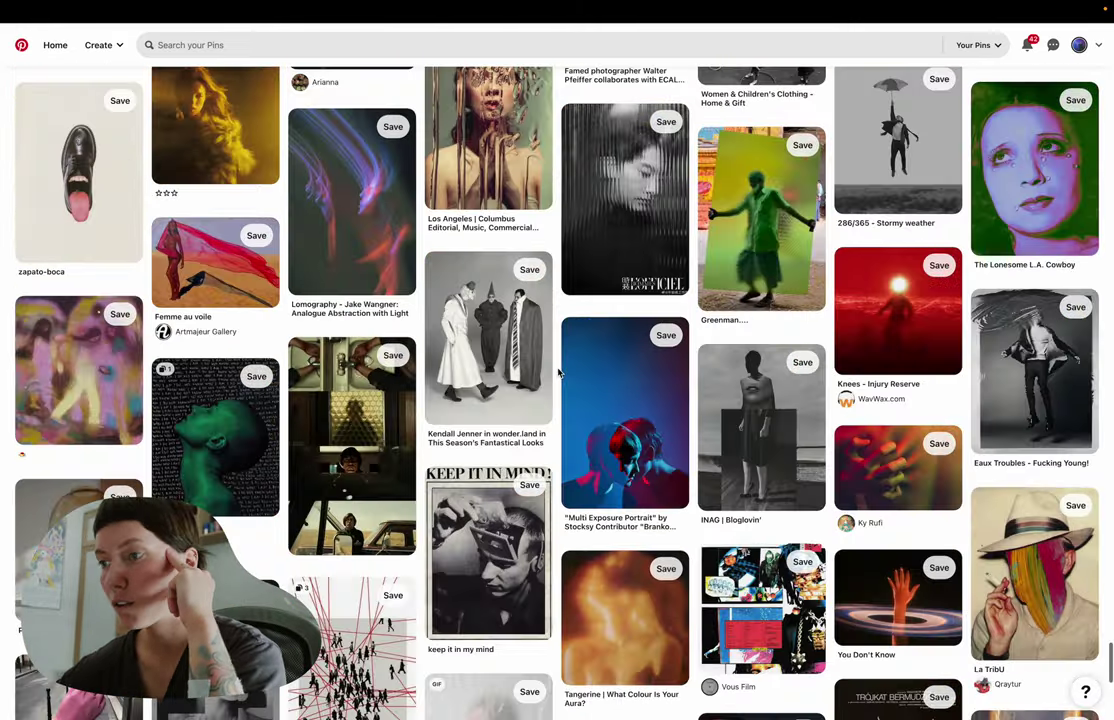
{"action": "left_click", "coordinate": [118, 323]}
- Save the current pin and one related pin to the garbanotas board
{"action": "left_click", "coordinate": [744, 104]}
{"action": "left_click", "coordinate": [672, 225]}
{"action": "scroll", "coordinate": [371, 403], "scroll_direction": "down", "scroll_amount": 3}
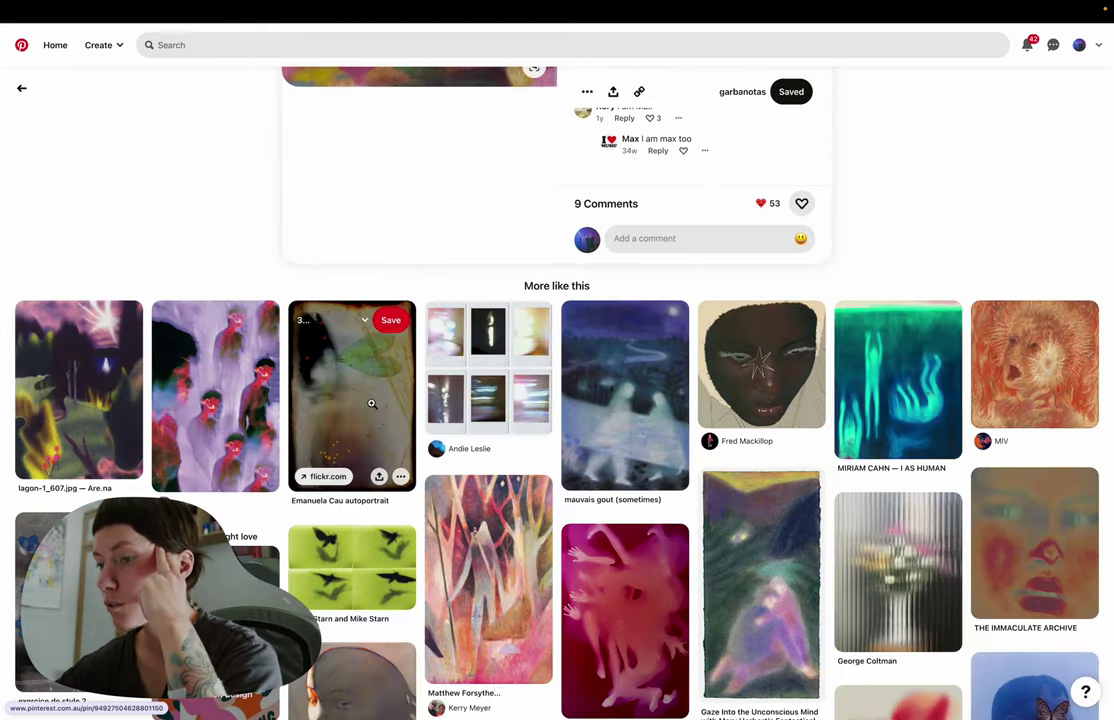
{"action": "left_click", "coordinate": [365, 320]}
{"action": "left_click", "coordinate": [341, 430]}
{"action": "scroll", "coordinate": [557, 176], "scroll_direction": "down", "scroll_amount": 15}
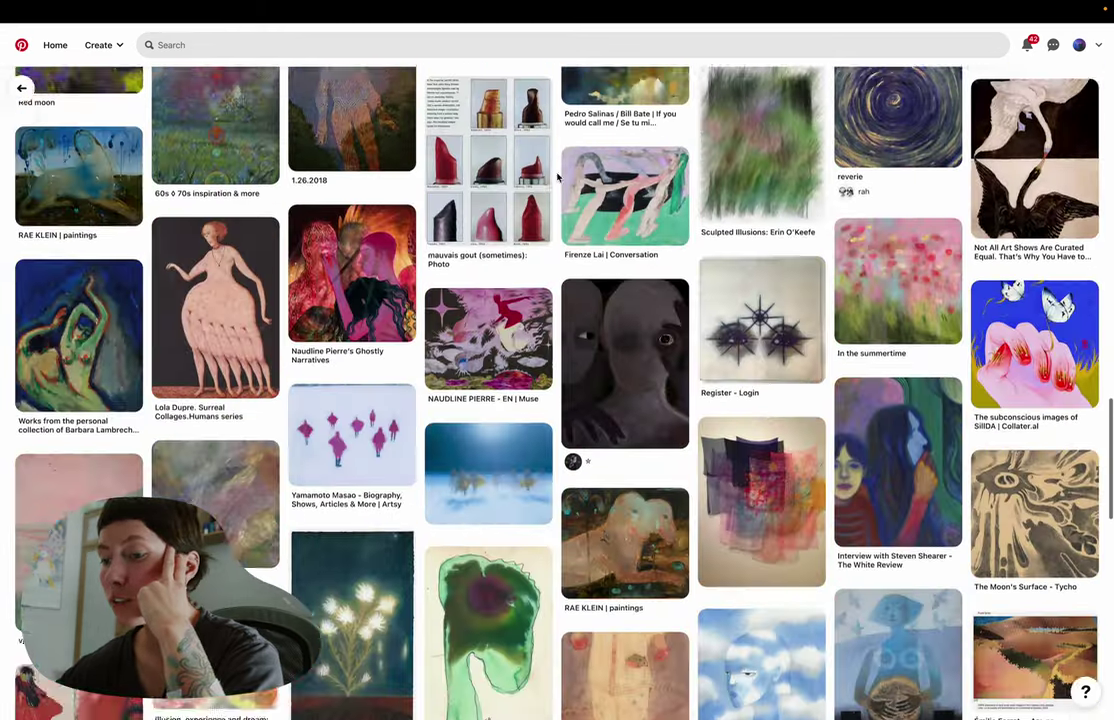
{"action": "scroll", "coordinate": [557, 176], "scroll_direction": "down", "scroll_amount": 10}
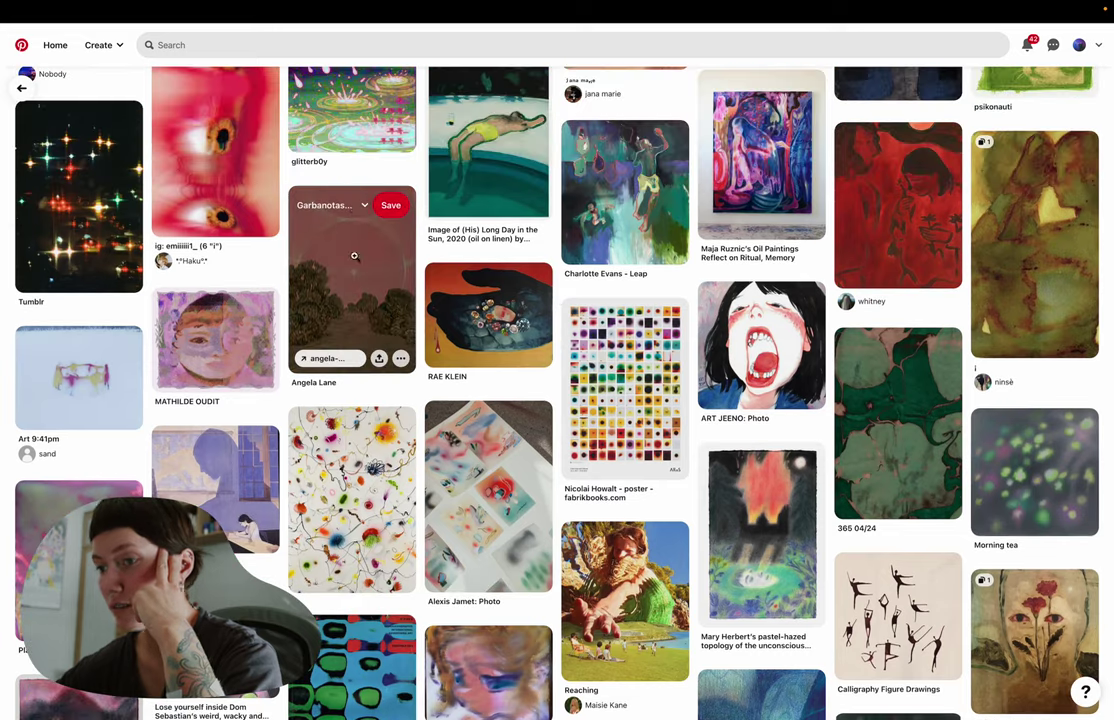
- Save one more related pin to garbanotas and keep browsing
{"action": "left_click", "coordinate": [330, 205]}
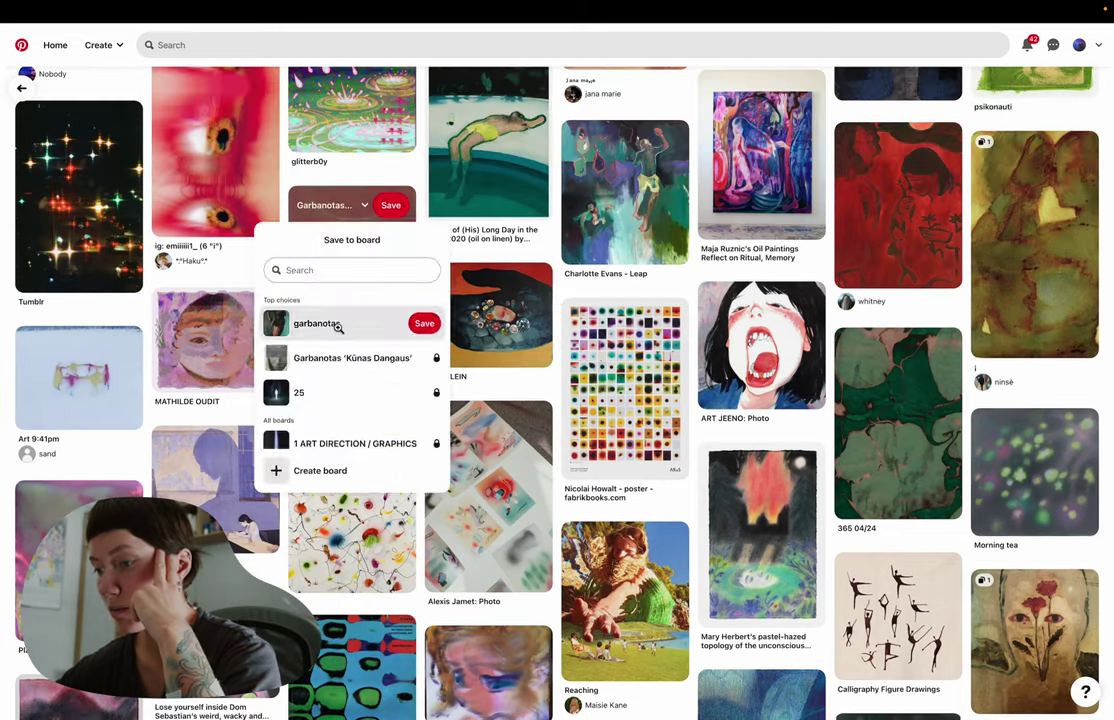
{"action": "left_click", "coordinate": [338, 325]}
{"action": "scroll", "coordinate": [562, 455], "scroll_direction": "down", "scroll_amount": 15}
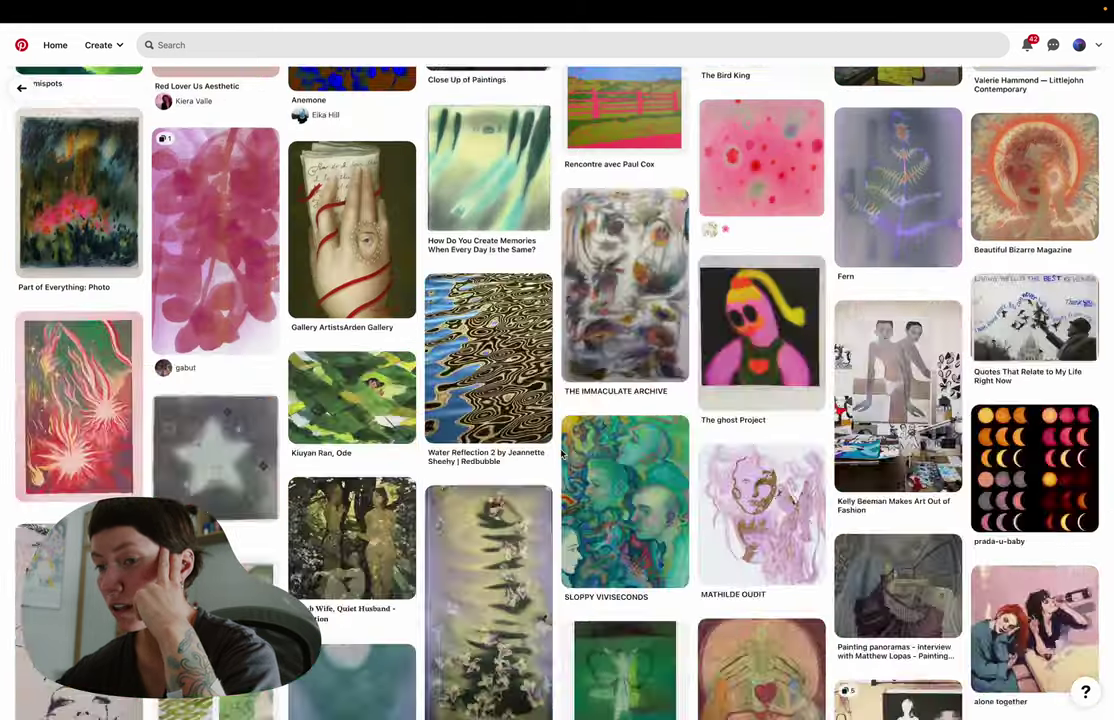
{"action": "scroll", "coordinate": [562, 455], "scroll_direction": "down", "scroll_amount": 15}
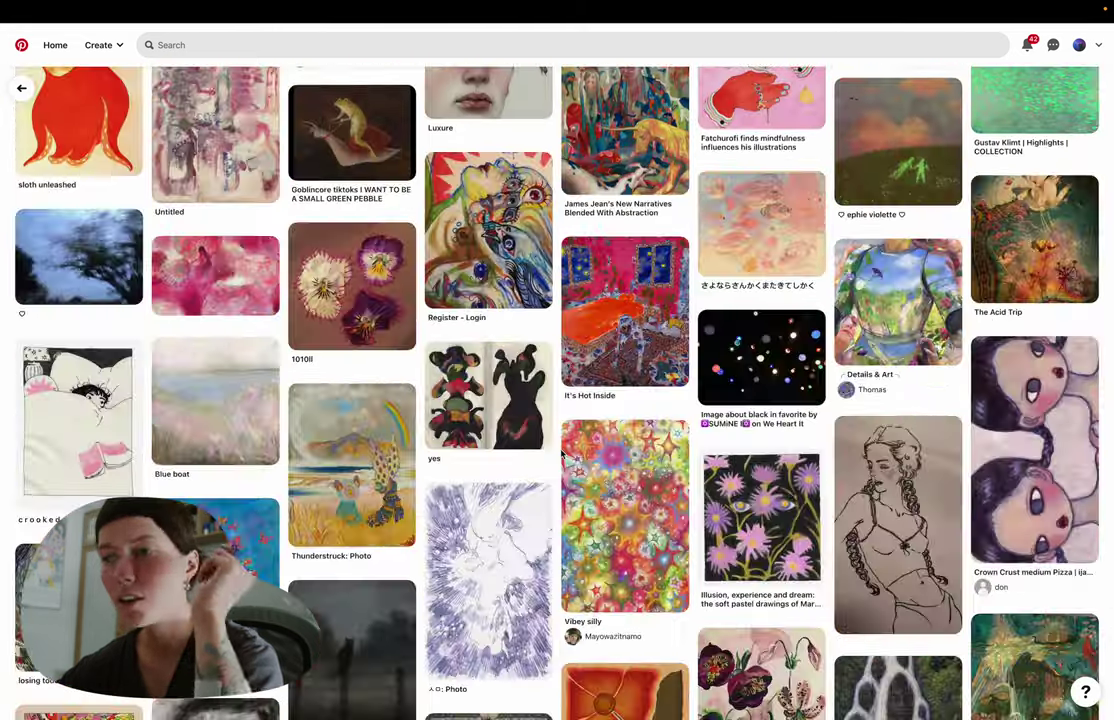
{"action": "scroll", "coordinate": [562, 455], "scroll_direction": "down", "scroll_amount": 10}
- Open the garbanotas board from your profile and load More ideas for it
{"action": "left_click", "coordinate": [1079, 44]}
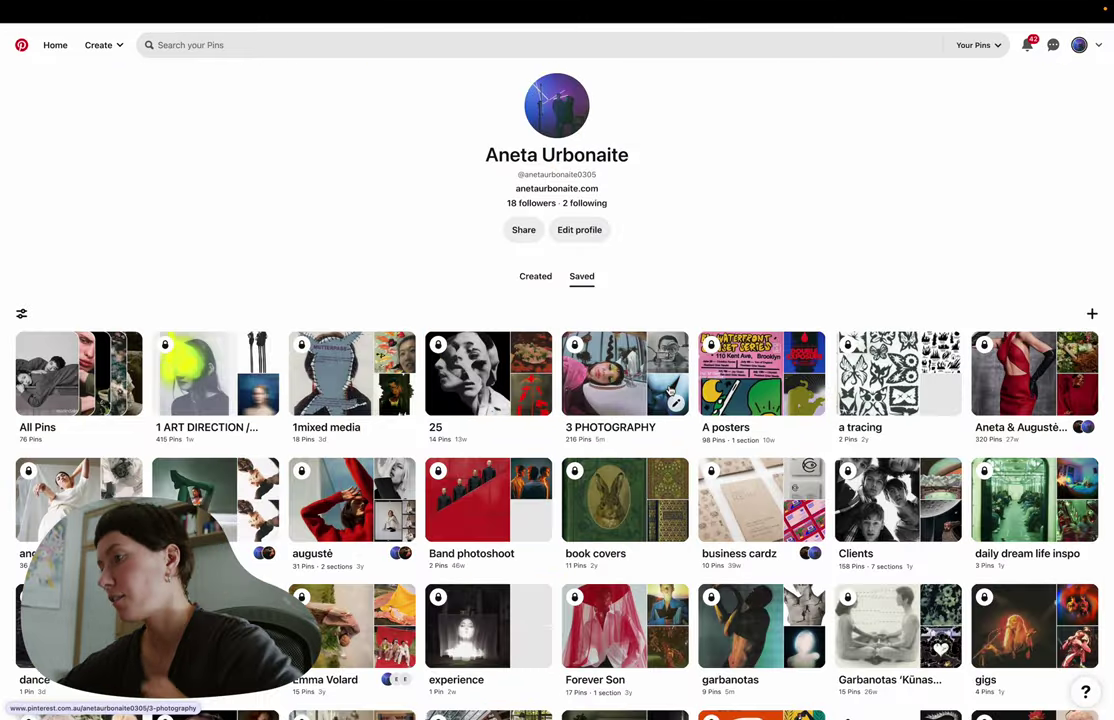
{"action": "scroll", "coordinate": [325, 415], "scroll_direction": "down", "scroll_amount": 6}
{"action": "left_click", "coordinate": [762, 140]}
{"action": "scroll", "coordinate": [246, 196], "scroll_direction": "down", "scroll_amount": 2}
{"action": "left_click", "coordinate": [527, 142]}
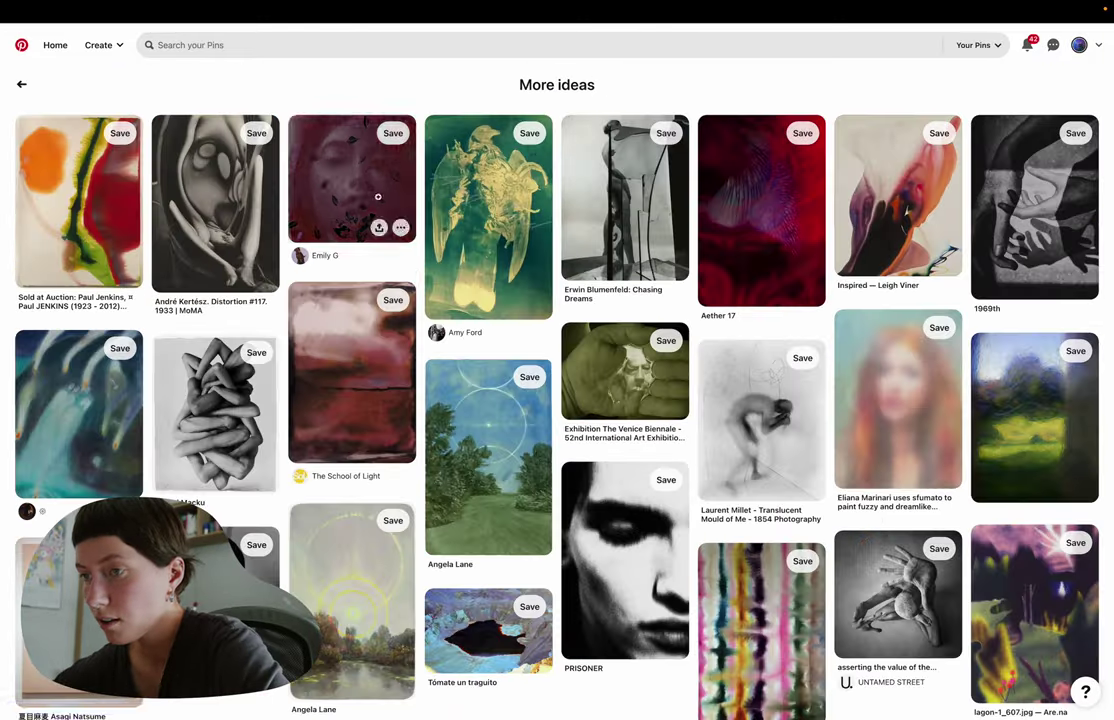
{"action": "scroll", "coordinate": [420, 270], "scroll_direction": "down", "scroll_amount": 12}
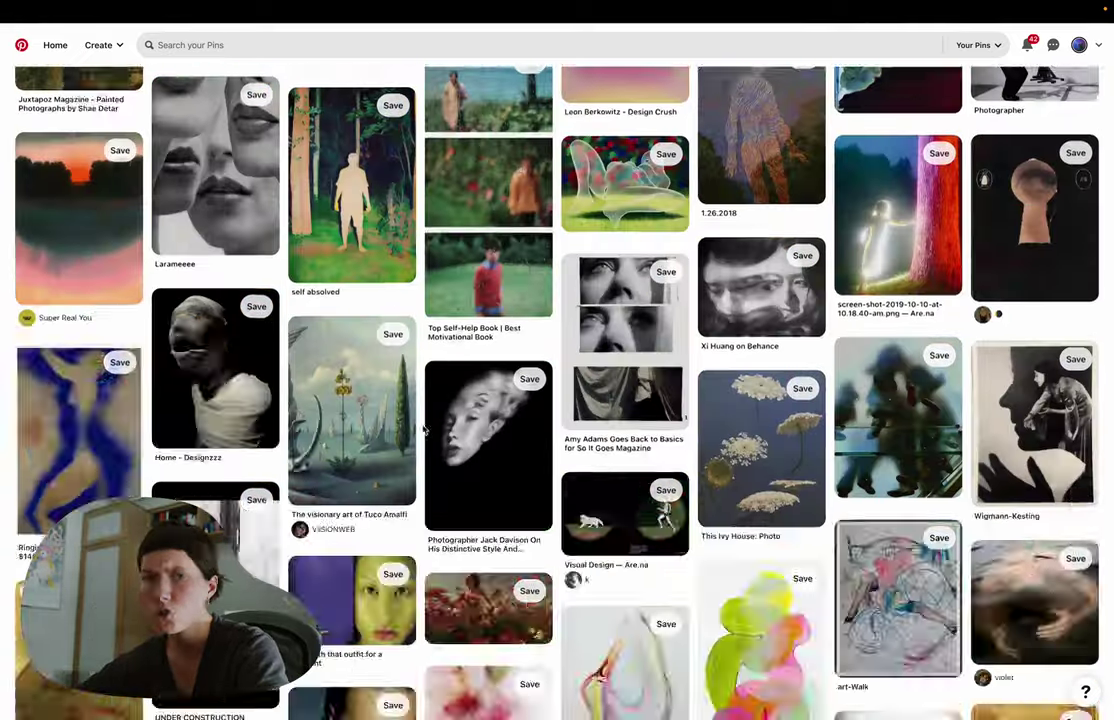
- Look closer at a surreal painting pin and the dark eclipse pin
{"action": "left_click", "coordinate": [410, 429]}
{"action": "scroll", "coordinate": [622, 241], "scroll_direction": "down", "scroll_amount": 5}
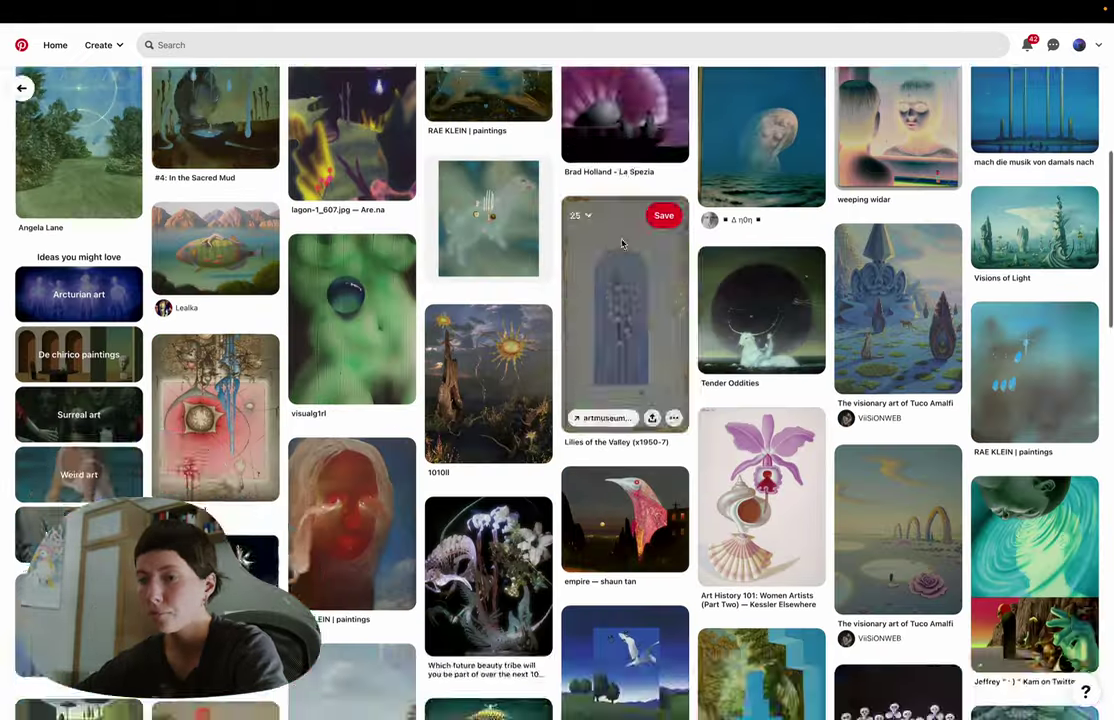
{"action": "left_click", "coordinate": [560, 215]}
{"action": "scroll", "coordinate": [380, 410], "scroll_direction": "down", "scroll_amount": 2}
{"action": "scroll", "coordinate": [216, 232], "scroll_direction": "down", "scroll_amount": 5}
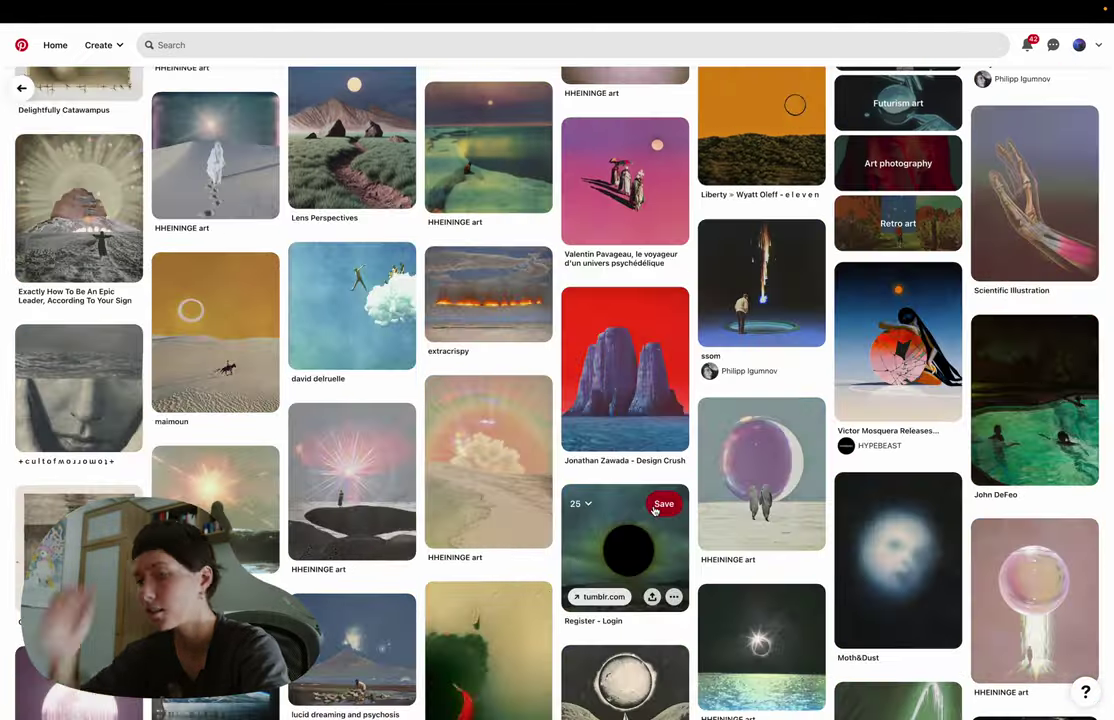
{"action": "scroll", "coordinate": [554, 342], "scroll_direction": "up", "scroll_amount": 4}
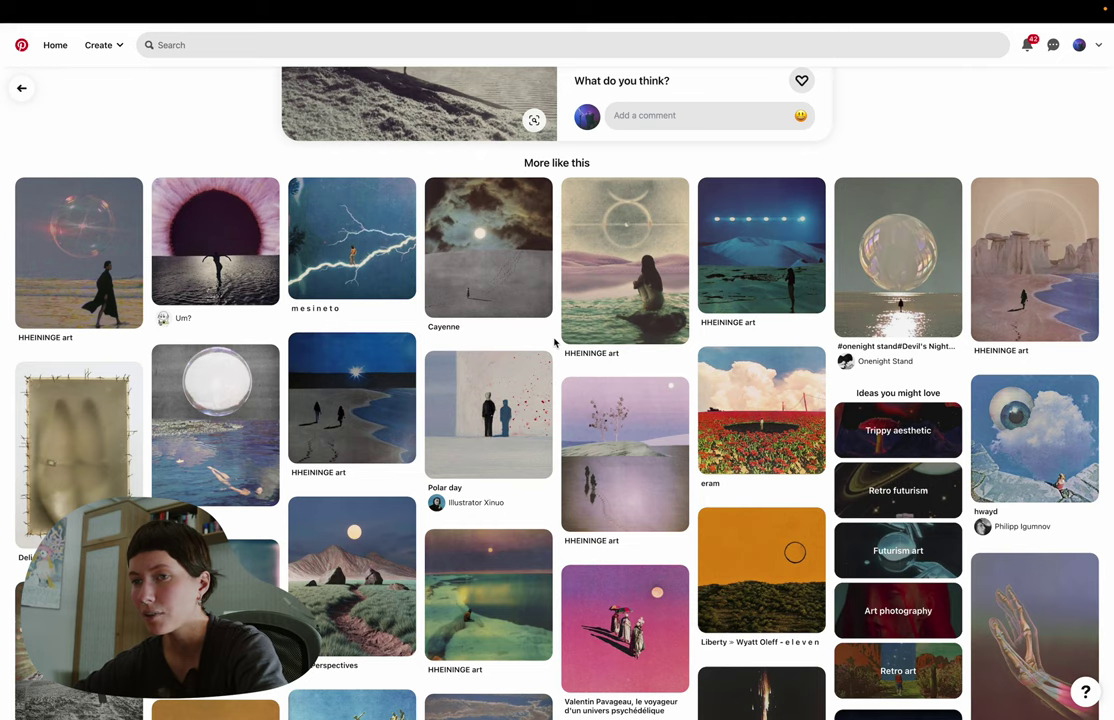
- Save the walking-figure pin and the orange-sphere pin to garbanotas
{"action": "left_click", "coordinate": [148, 313]}
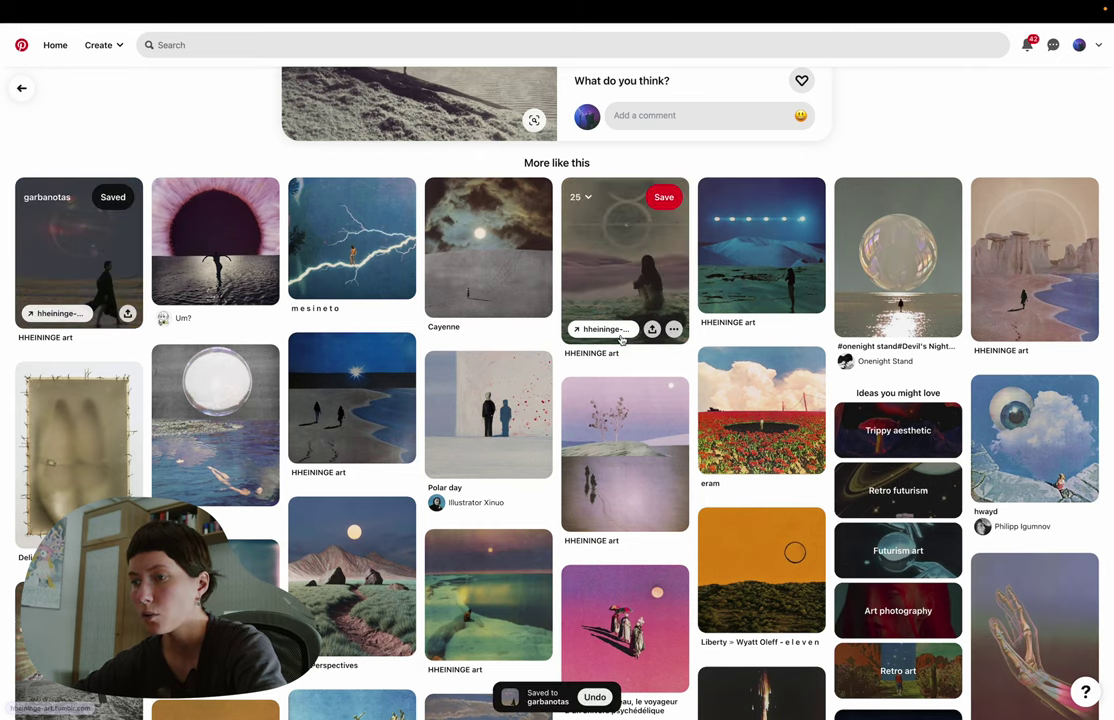
{"action": "scroll", "coordinate": [622, 330], "scroll_direction": "down", "scroll_amount": 3}
{"action": "scroll", "coordinate": [622, 341], "scroll_direction": "down", "scroll_amount": 2}
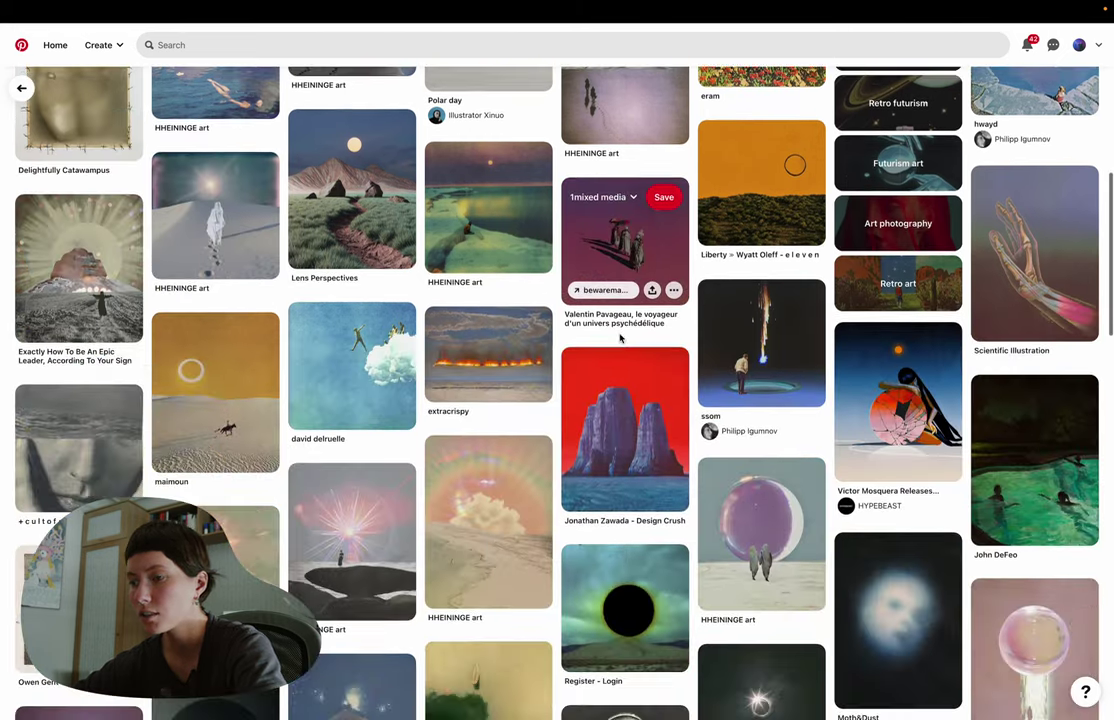
{"action": "left_click", "coordinate": [878, 341]}
{"action": "left_click", "coordinate": [970, 459]}
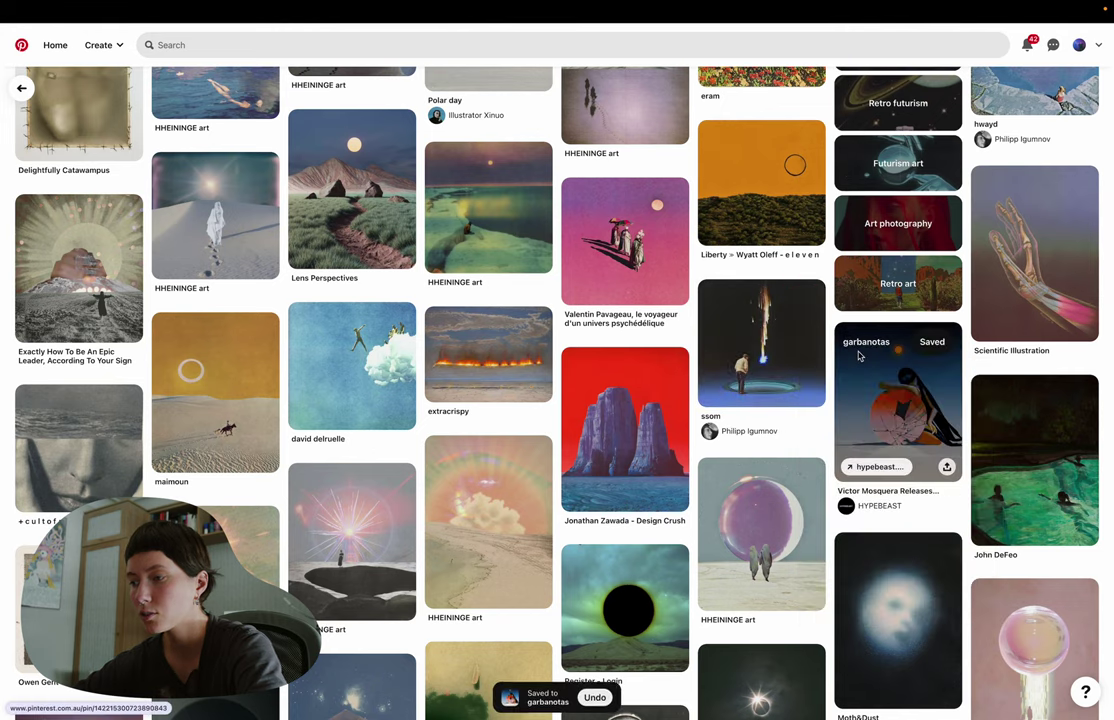
{"action": "scroll", "coordinate": [858, 351], "scroll_direction": "down", "scroll_amount": 10}
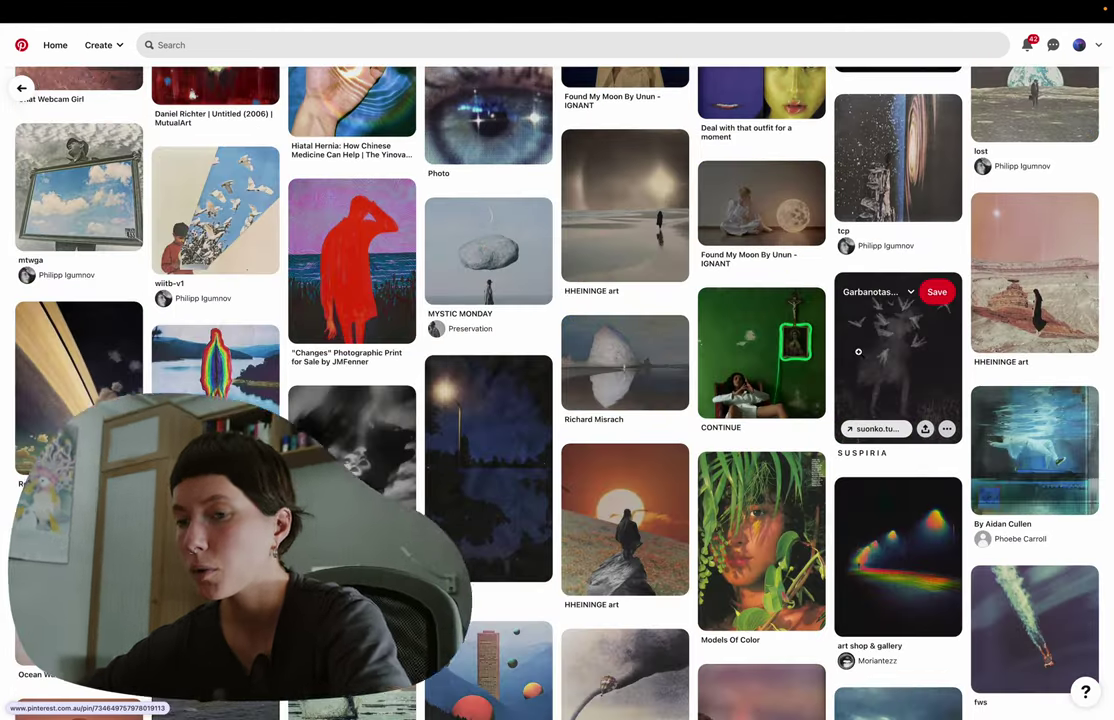
{"action": "scroll", "coordinate": [858, 351], "scroll_direction": "down", "scroll_amount": 3}
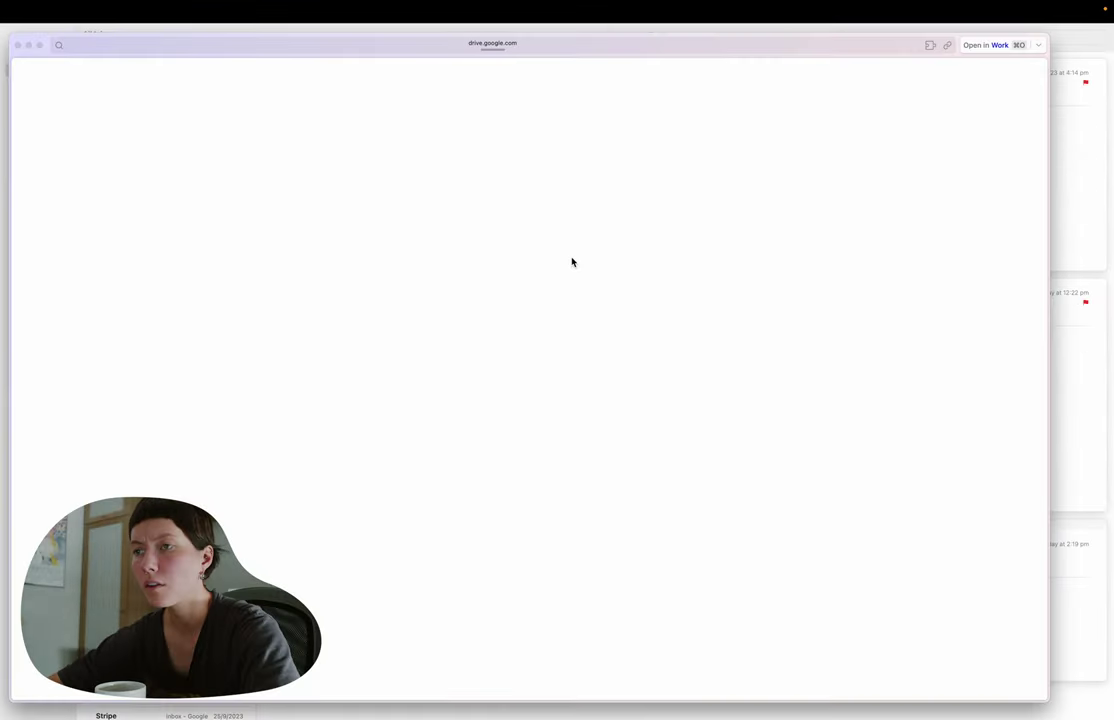
- Open the Fotosesija folder and preview the harp photo DSC05707-2.jpg
{"action": "double_click", "coordinate": [343, 165]}
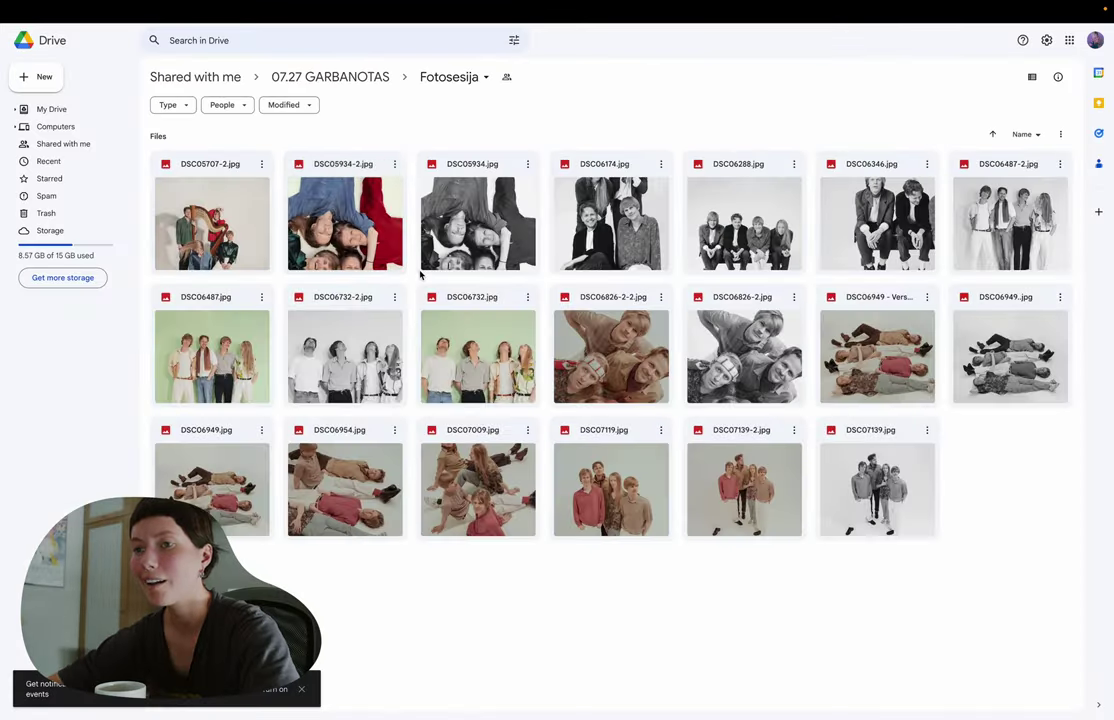
{"action": "key", "text": "Down"}
{"action": "key", "text": "Return"}
{"action": "key", "text": "Escape"}
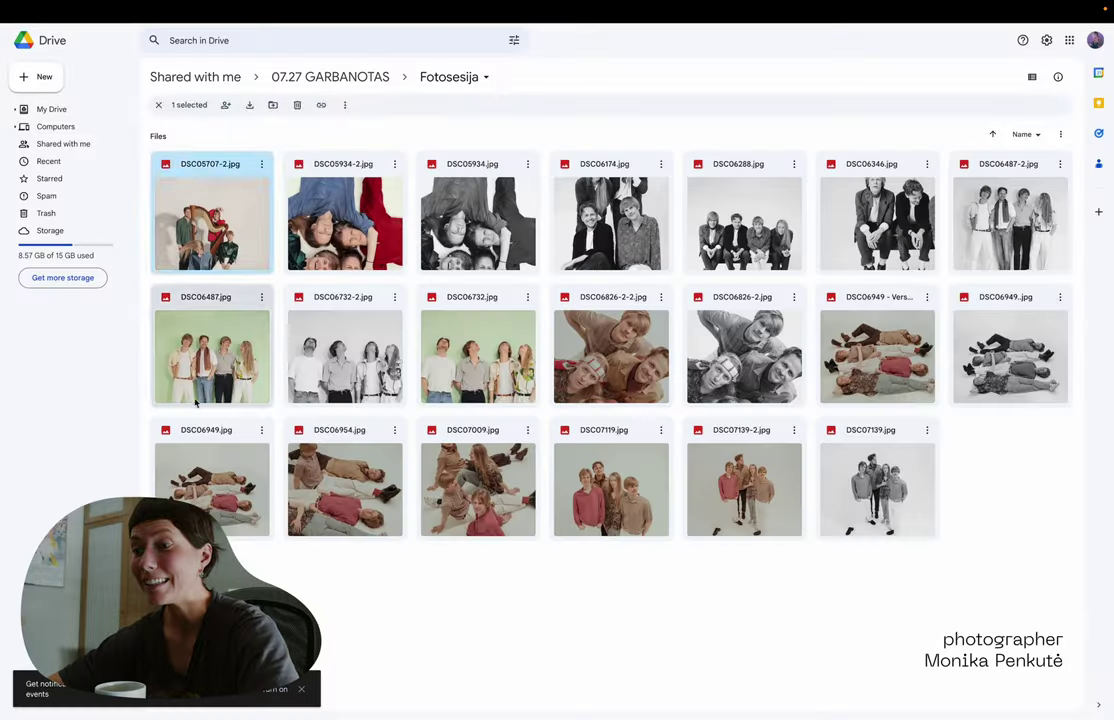
{"action": "double_click", "coordinate": [221, 267]}
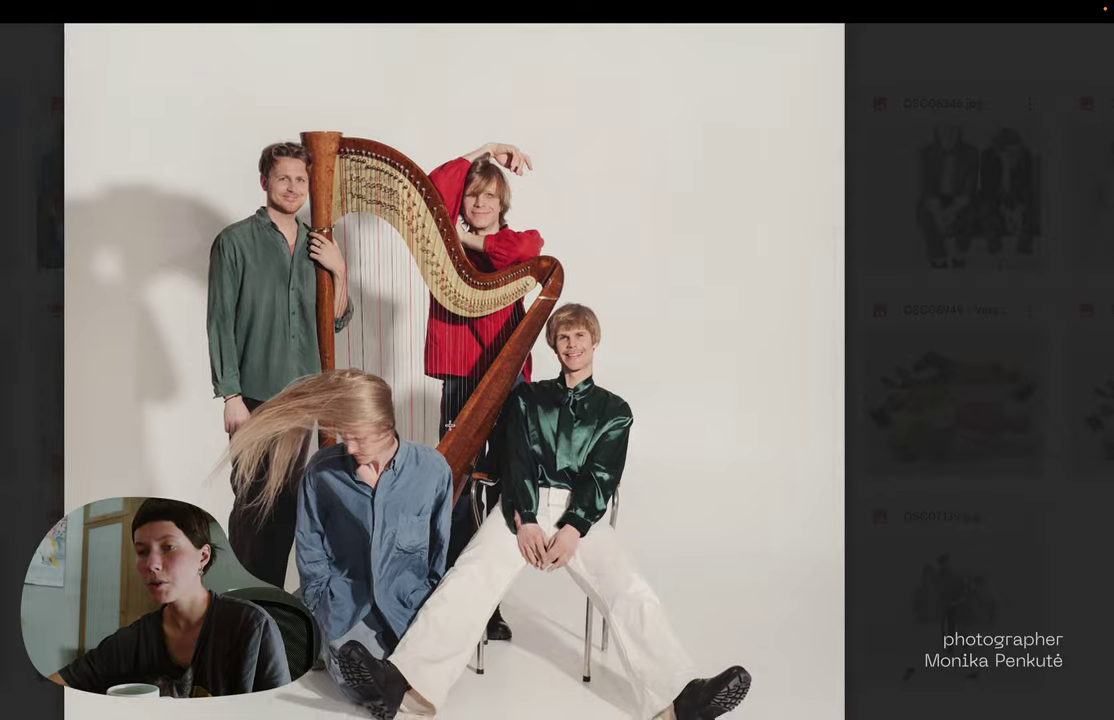
{"action": "key", "text": "Escape"}
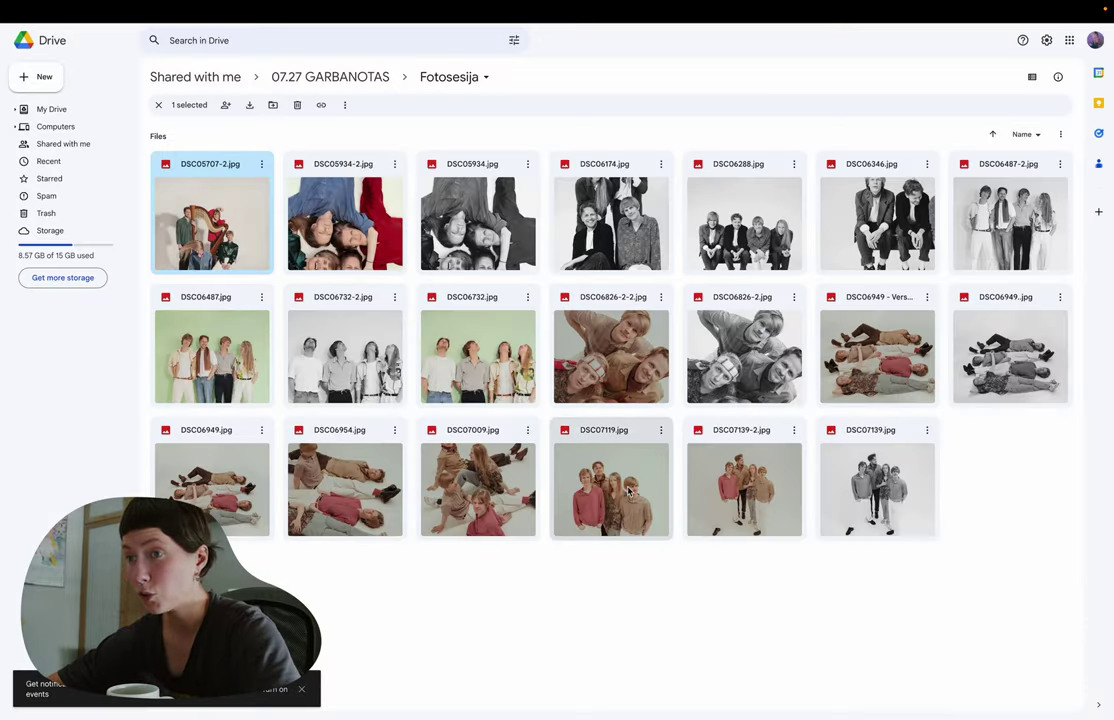
{"action": "key", "text": "Return"}
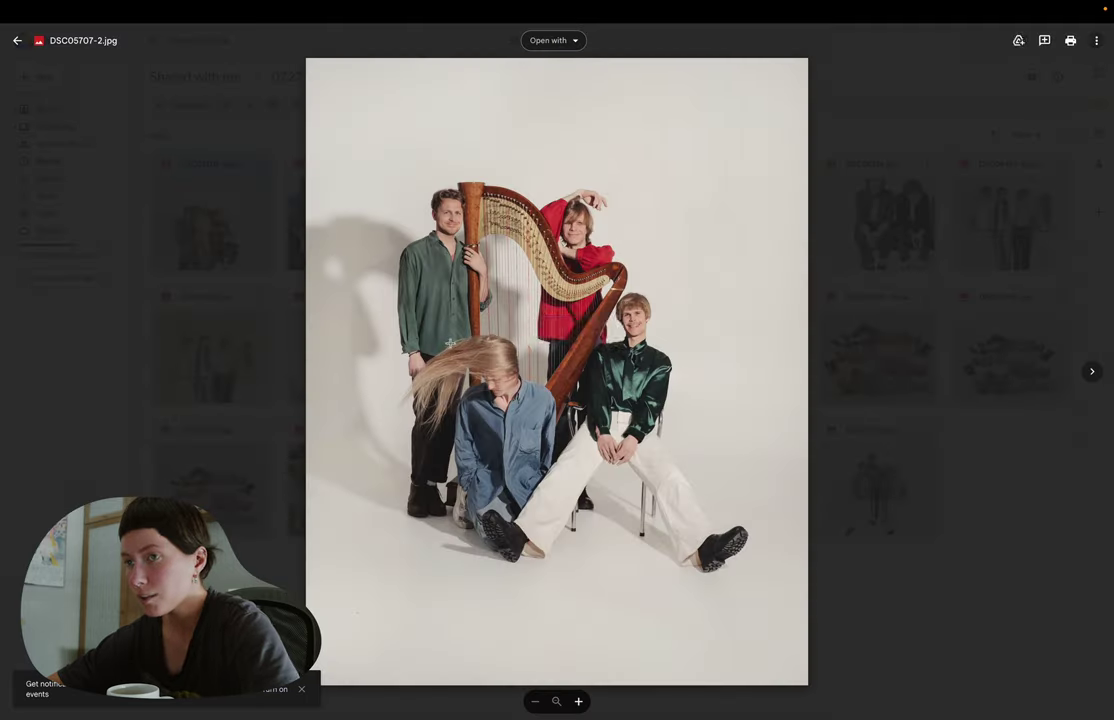
{"action": "key", "text": "Escape"}
- Download DSC05707-2.jpg and bring up the local folder holding it
{"action": "left_click", "coordinate": [261, 163]}
{"action": "key", "text": "Escape"}
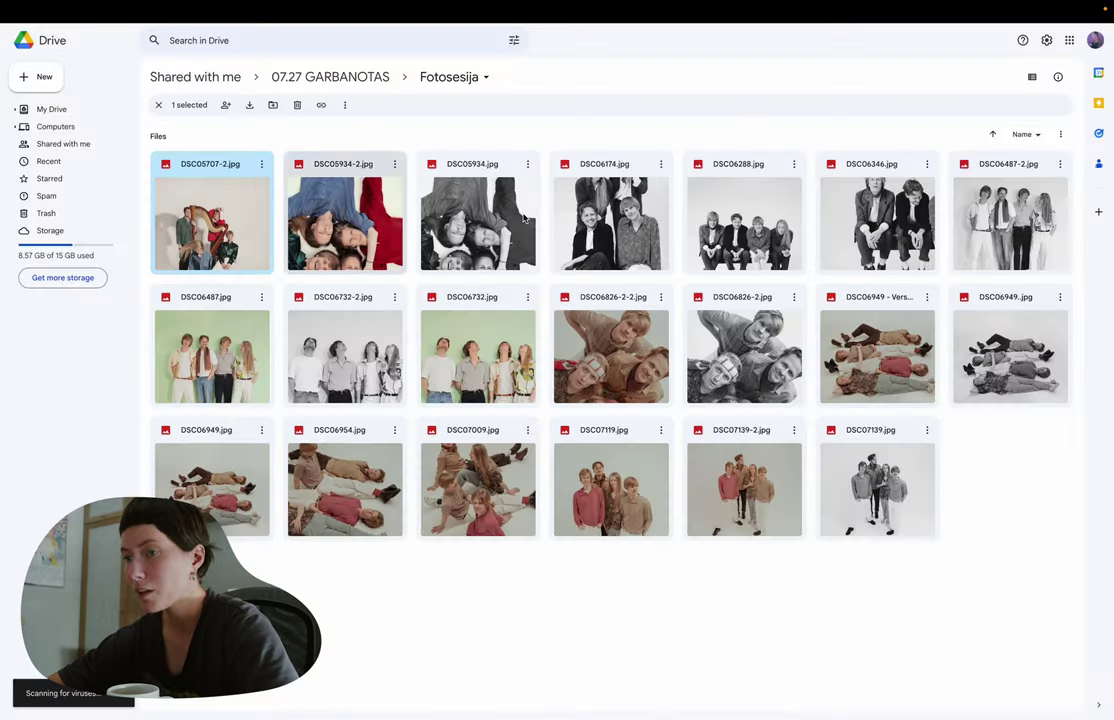
{"action": "key", "text": "ctrl+Up"}
{"action": "key", "text": "Escape"}
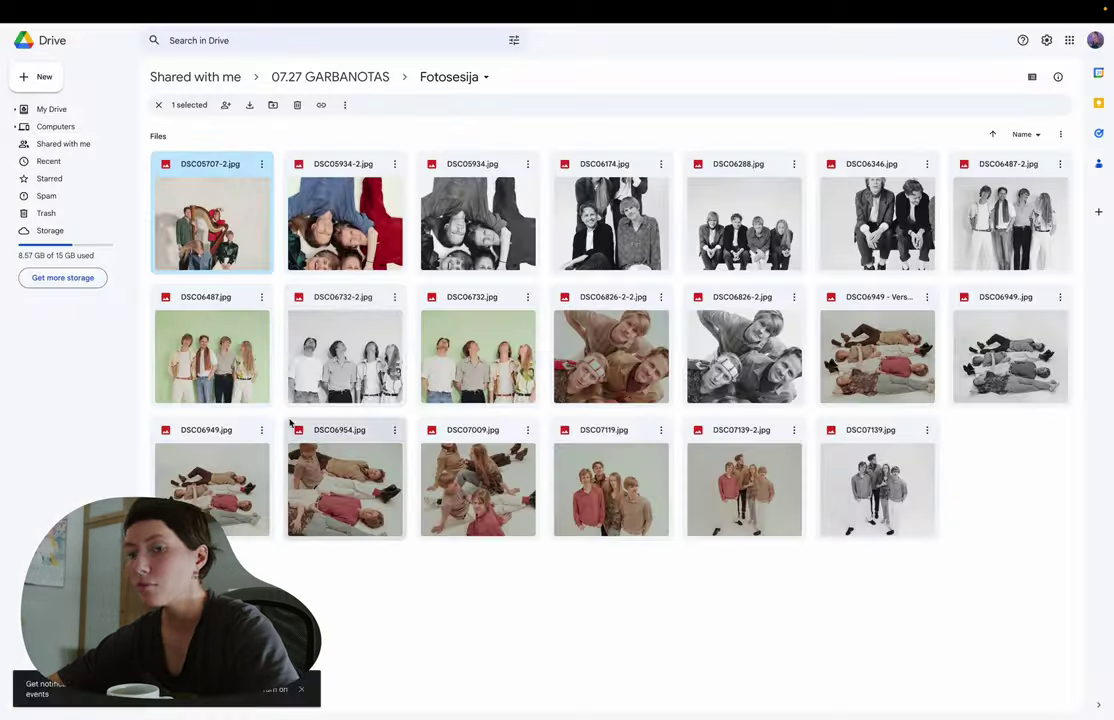
{"action": "mouse_move", "coordinate": [3, 360]}
{"action": "key", "text": "super+Tab"}
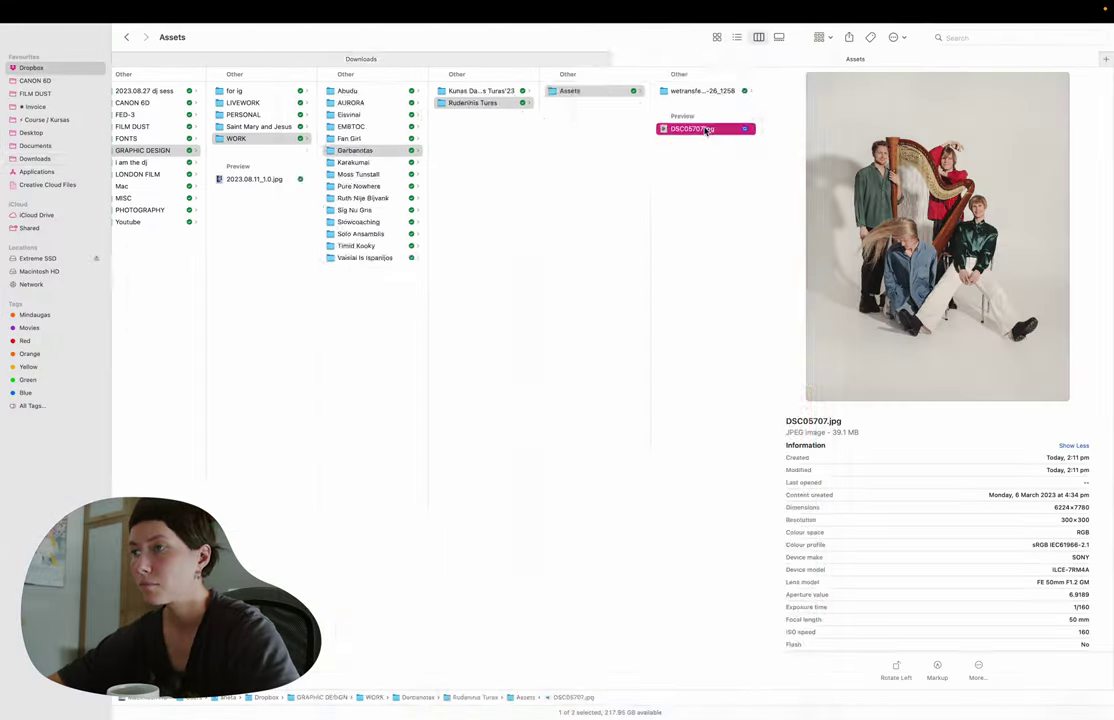
- Open DSC05707.jpg from the Assets folder in Adobe Photoshop (Beta)
{"action": "right_click", "coordinate": [705, 128]}
{"action": "mouse_move", "coordinate": [712, 150]}
{"action": "left_click", "coordinate": [866, 191]}
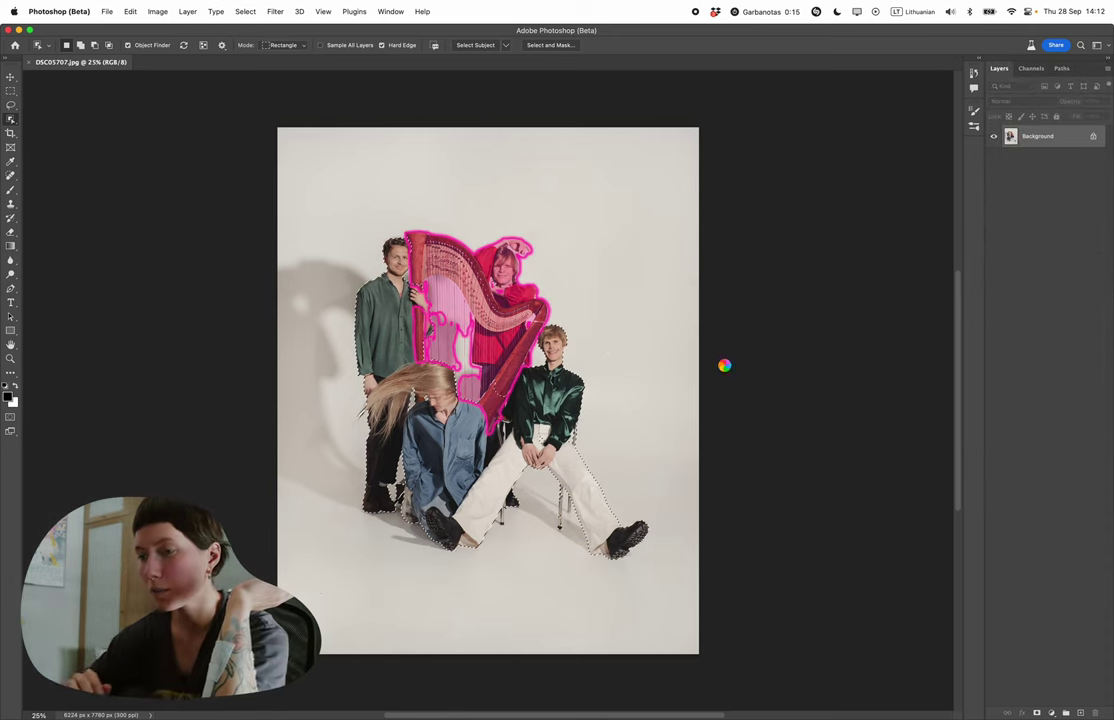
- Select the band and harp as subject, copy them to a layer, and mask out the background
{"action": "left_click", "coordinate": [10, 90]}
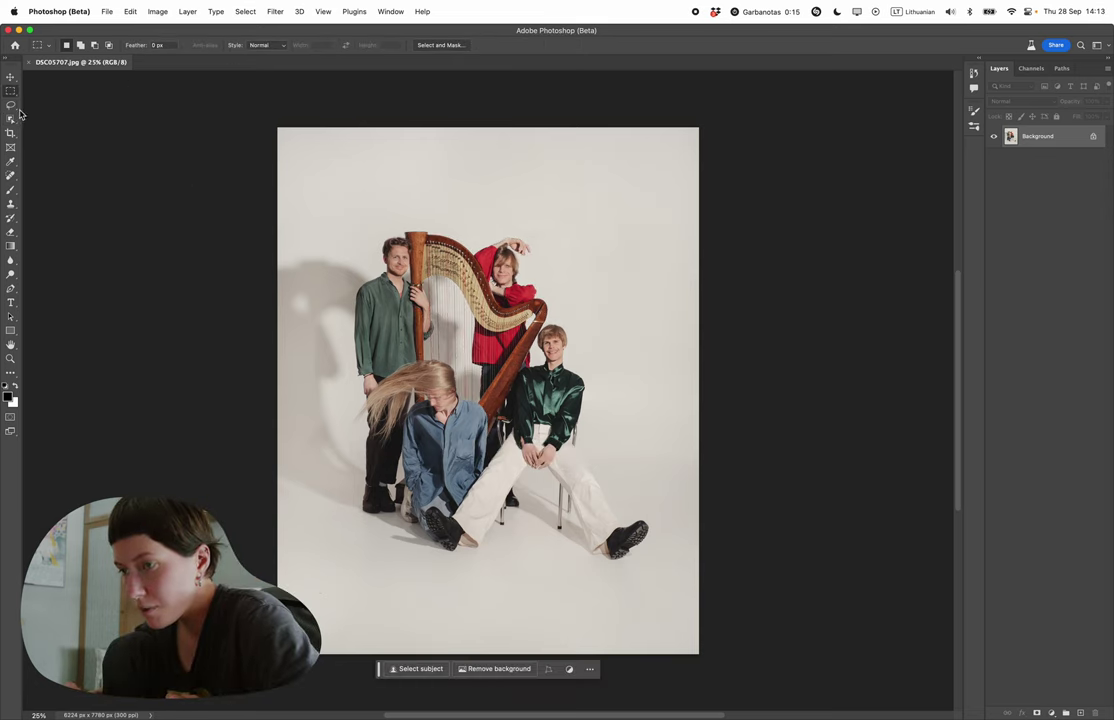
{"action": "left_click", "coordinate": [487, 47]}
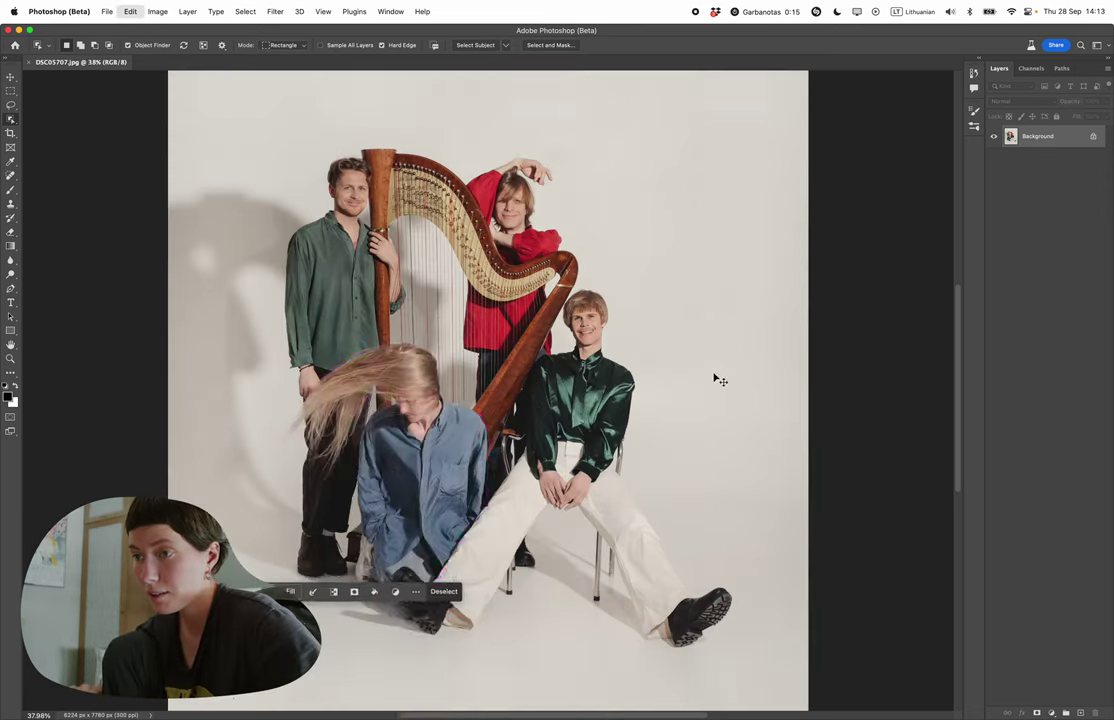
{"action": "key", "text": "ctrl+j"}
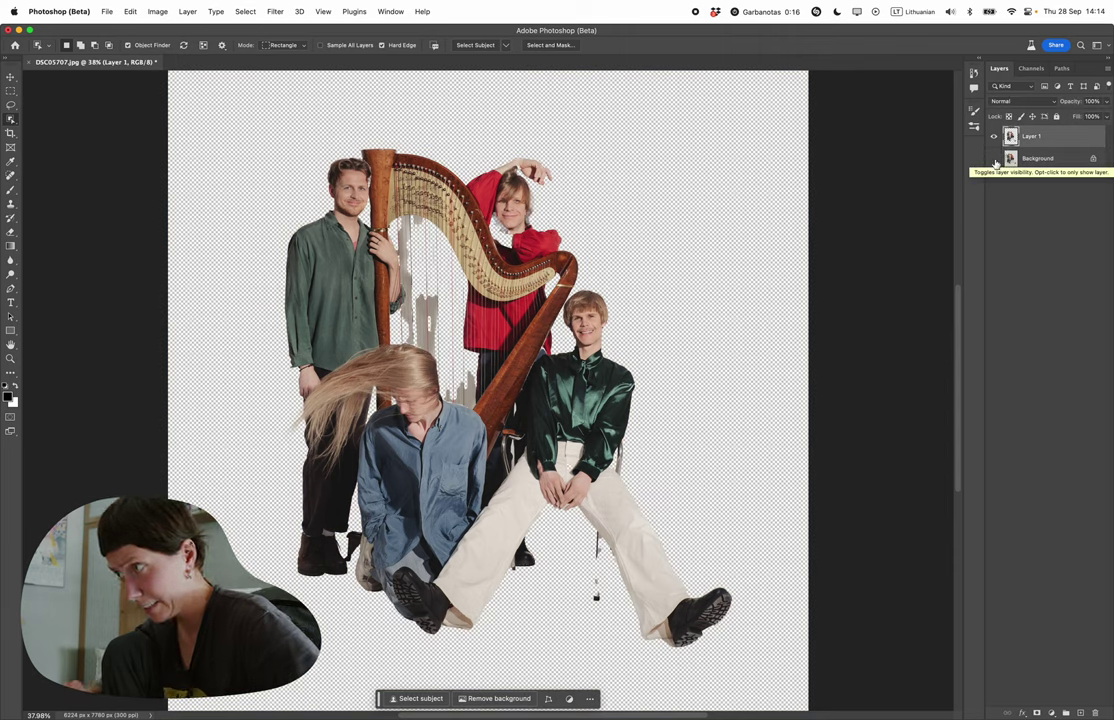
{"action": "left_click", "coordinate": [1033, 158], "text": "shift"}
{"action": "left_click", "coordinate": [1033, 158], "text": "shift"}
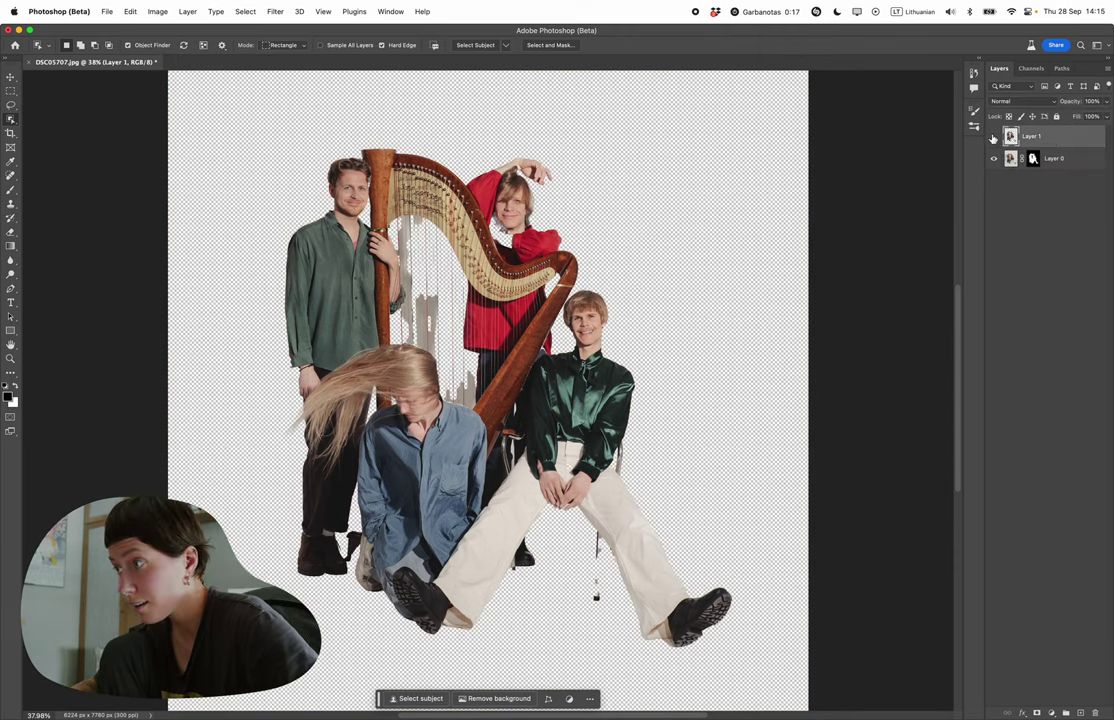
- Hide Layer 1 and brush on Layer 0's mask to restore the seated man's legs and shoes
{"action": "left_click", "coordinate": [993, 139]}
{"action": "left_click", "coordinate": [1033, 158]}
{"action": "key", "text": "b"}
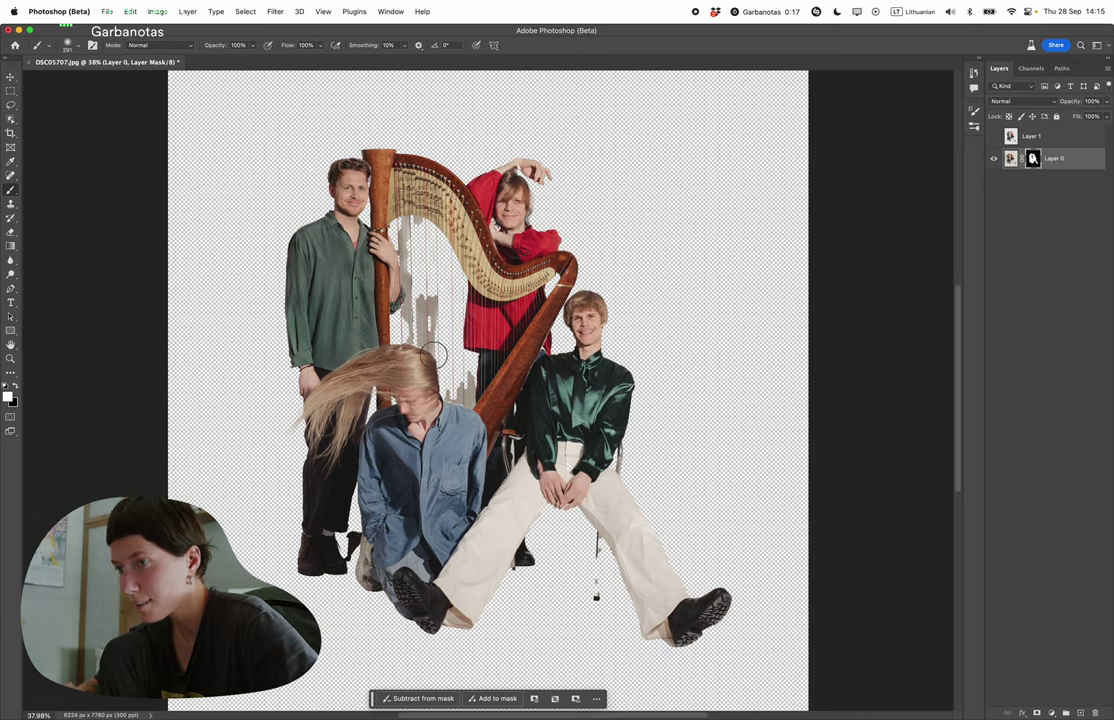
{"action": "right_click", "coordinate": [455, 561]}
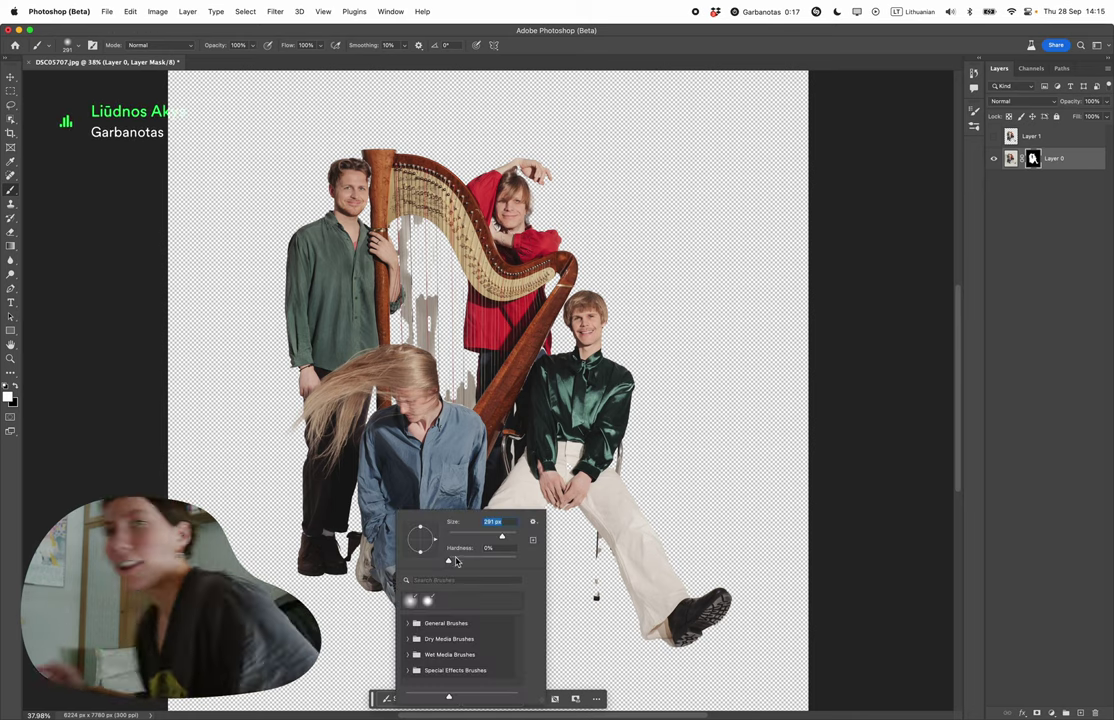
{"action": "key", "text": "Return"}
{"action": "left_click_drag", "start_coordinate": [365, 590], "coordinate": [460, 470]}
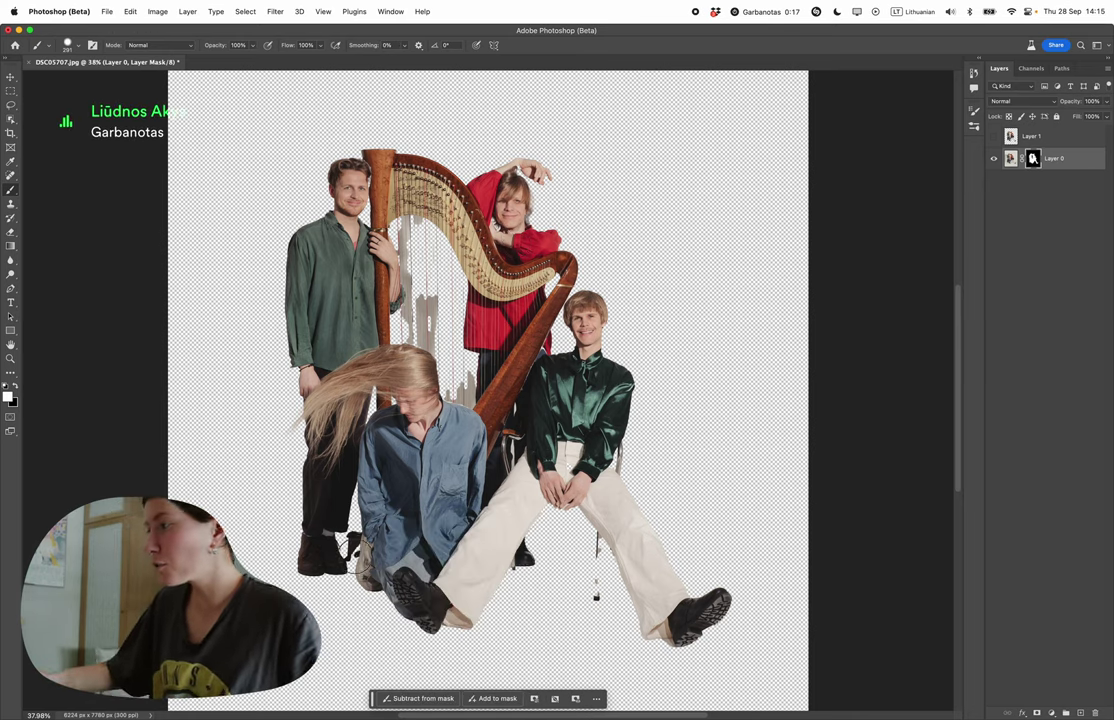
{"action": "right_click", "coordinate": [447, 480]}
{"action": "left_click", "coordinate": [487, 537]}
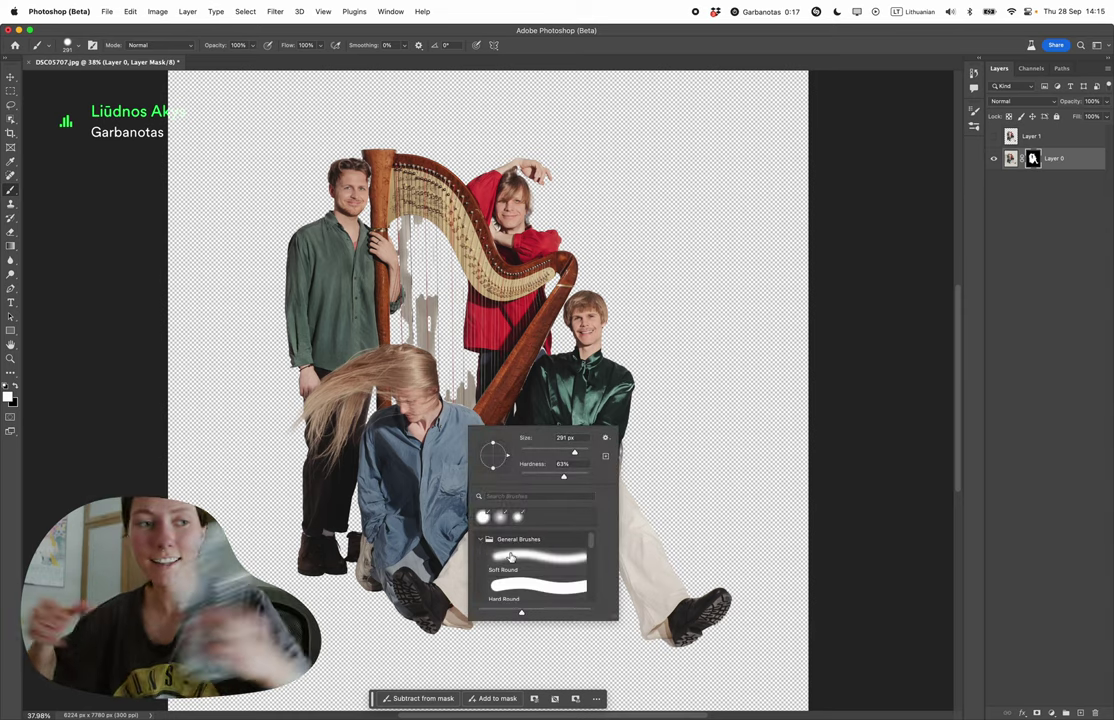
{"action": "key", "text": "Return"}
{"action": "scroll", "coordinate": [455, 521], "scroll_direction": "up", "scroll_amount": 3}
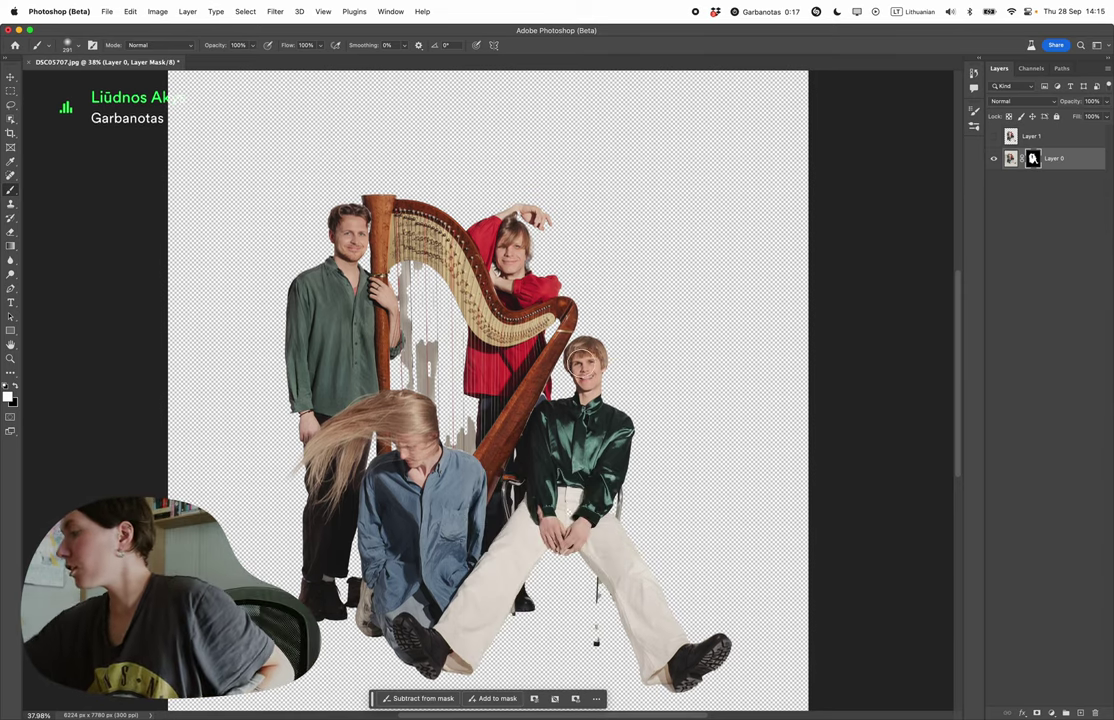
- Switch back to Finder and bring up the options for DSC05707.jpg
{"action": "key", "text": "ctrl+Up"}
{"action": "left_click", "coordinate": [655, 50]}
{"action": "right_click", "coordinate": [706, 131]}
- Open DSC05707.jpg in Adobe Photoshop 2023 with Open With
{"action": "left_click", "coordinate": [702, 130]}
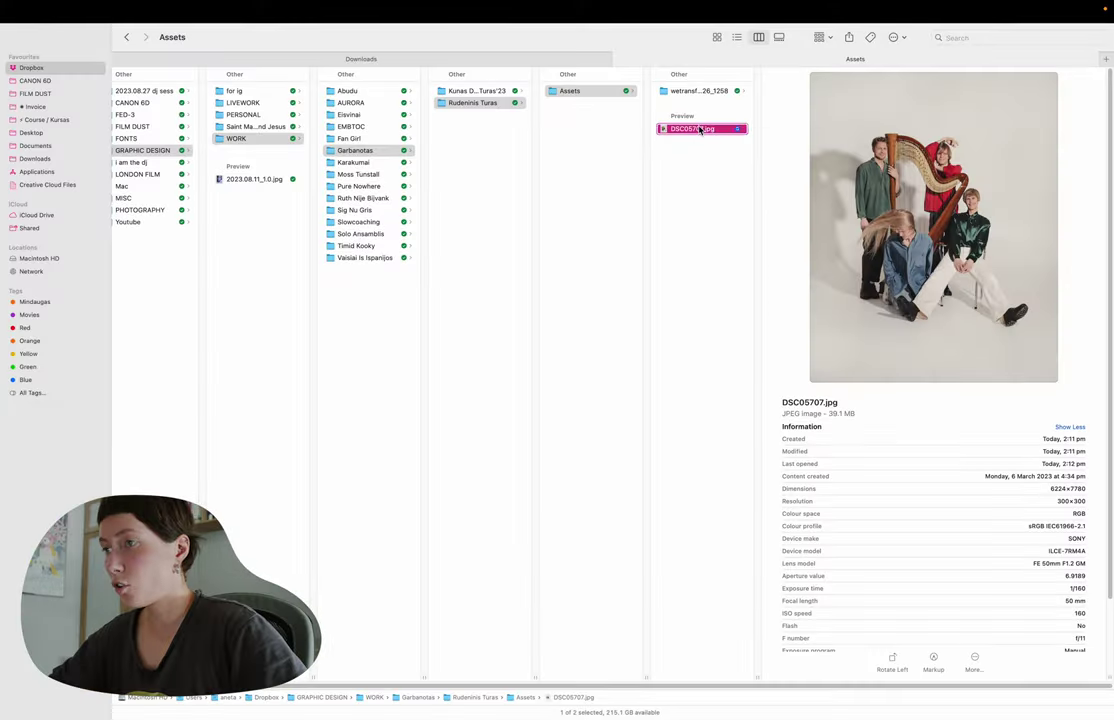
{"action": "right_click", "coordinate": [702, 130]}
{"action": "mouse_move", "coordinate": [740, 143]}
{"action": "left_click", "coordinate": [908, 197]}
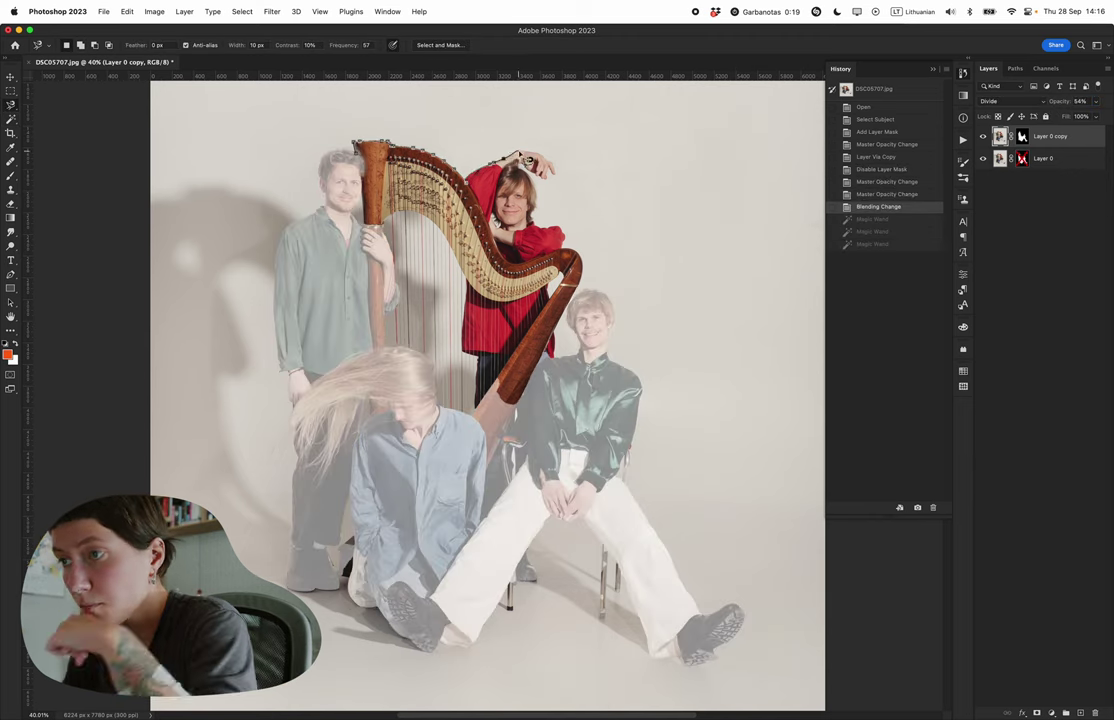
- Trace a selection along the harp top, then deselect it
{"action": "left_click", "coordinate": [560, 183]}
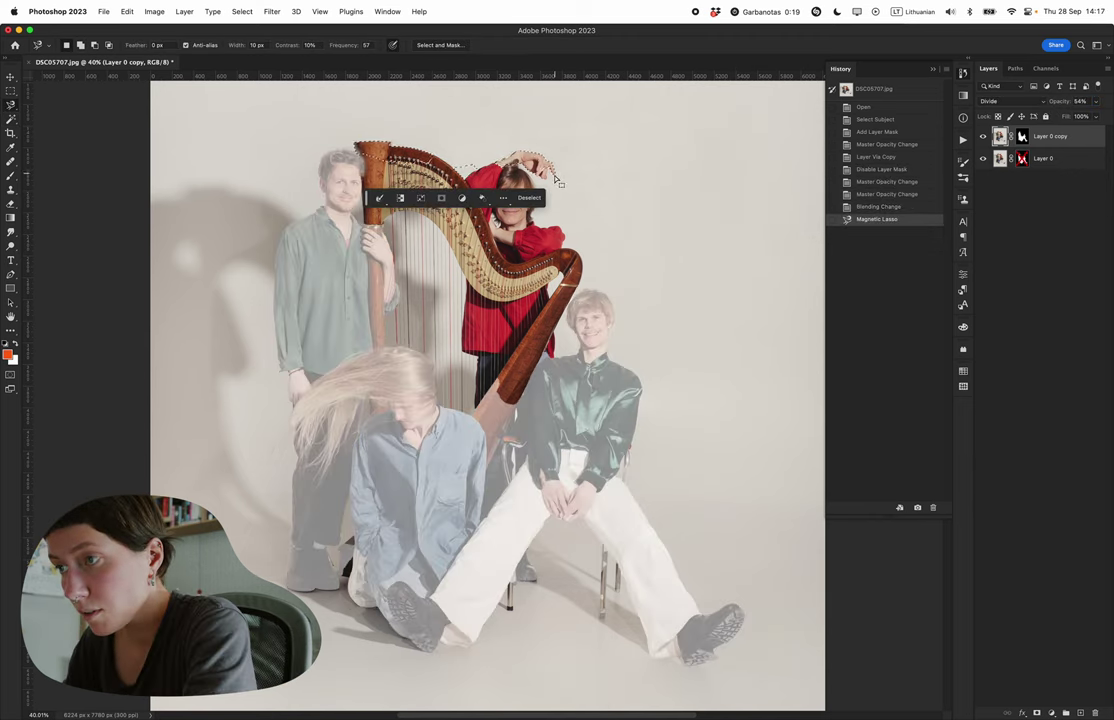
{"action": "left_click", "coordinate": [487, 178]}
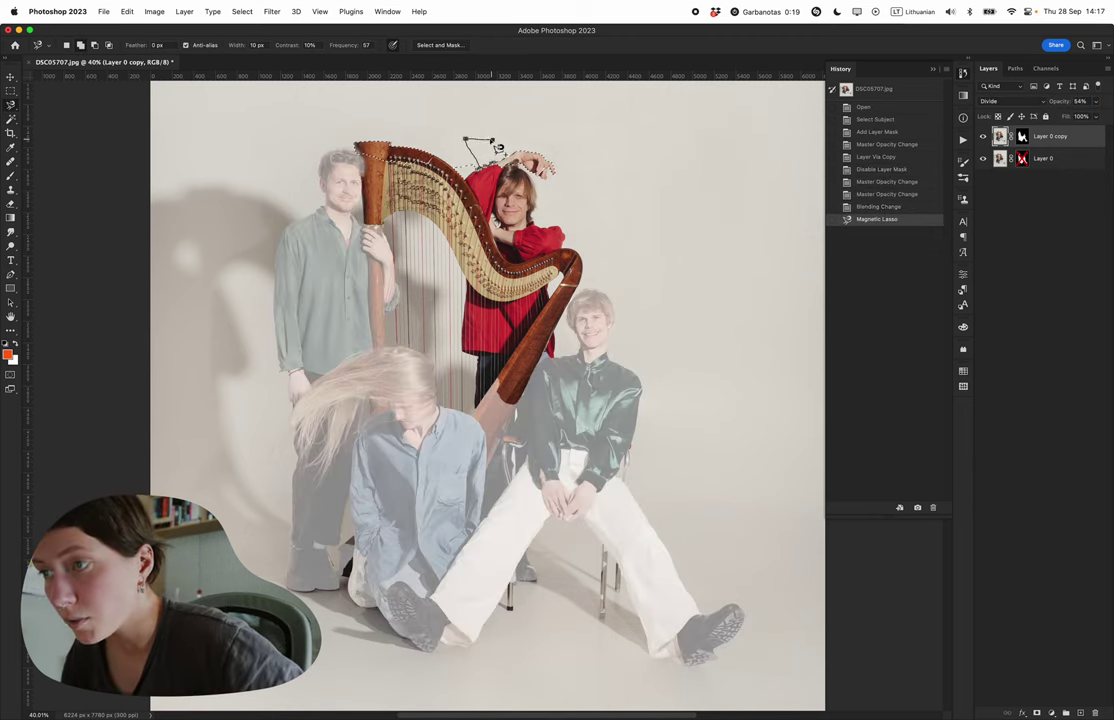
{"action": "double_click", "coordinate": [481, 155]}
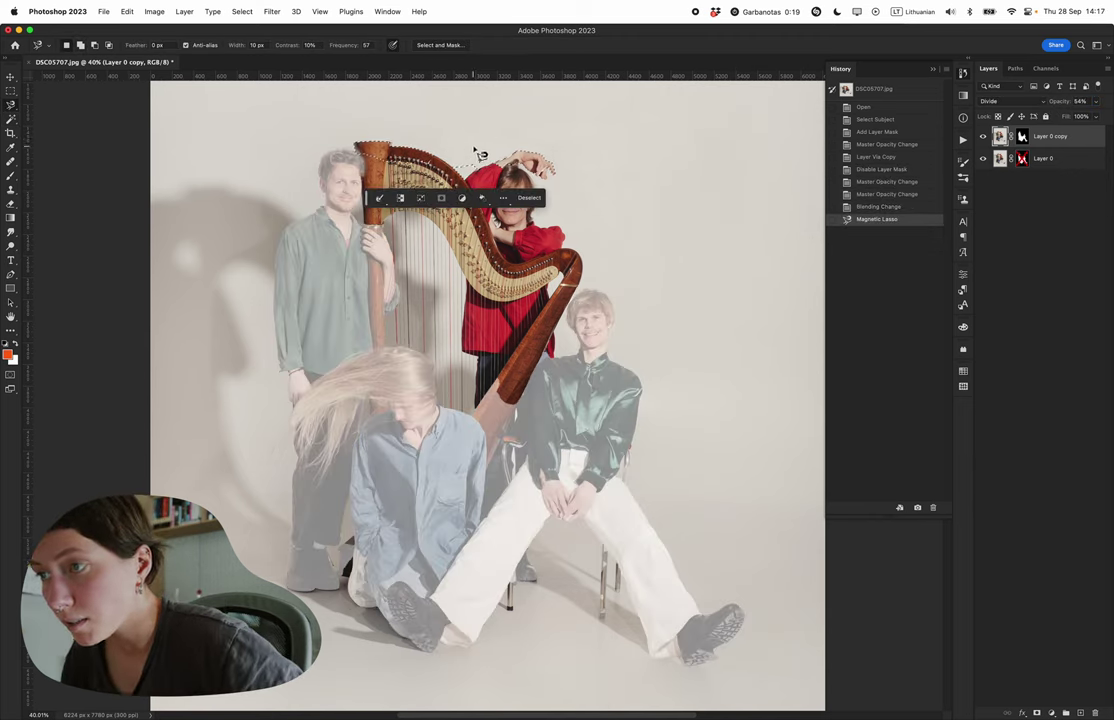
{"action": "left_click", "coordinate": [529, 197]}
- Brush the copy layer's mask near the man beside the harp
{"action": "left_click", "coordinate": [11, 176]}
{"action": "scroll", "coordinate": [383, 140], "scroll_direction": "up", "scroll_amount": 5}
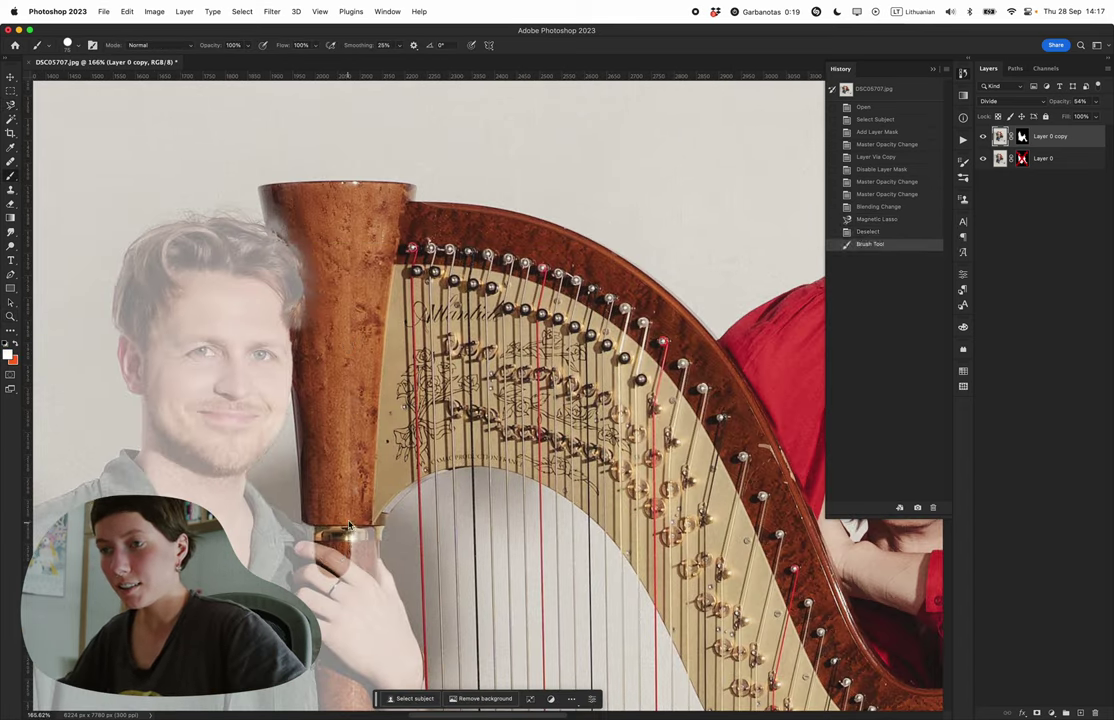
{"action": "key", "text": "super+z"}
{"action": "left_click", "coordinate": [1022, 137]}
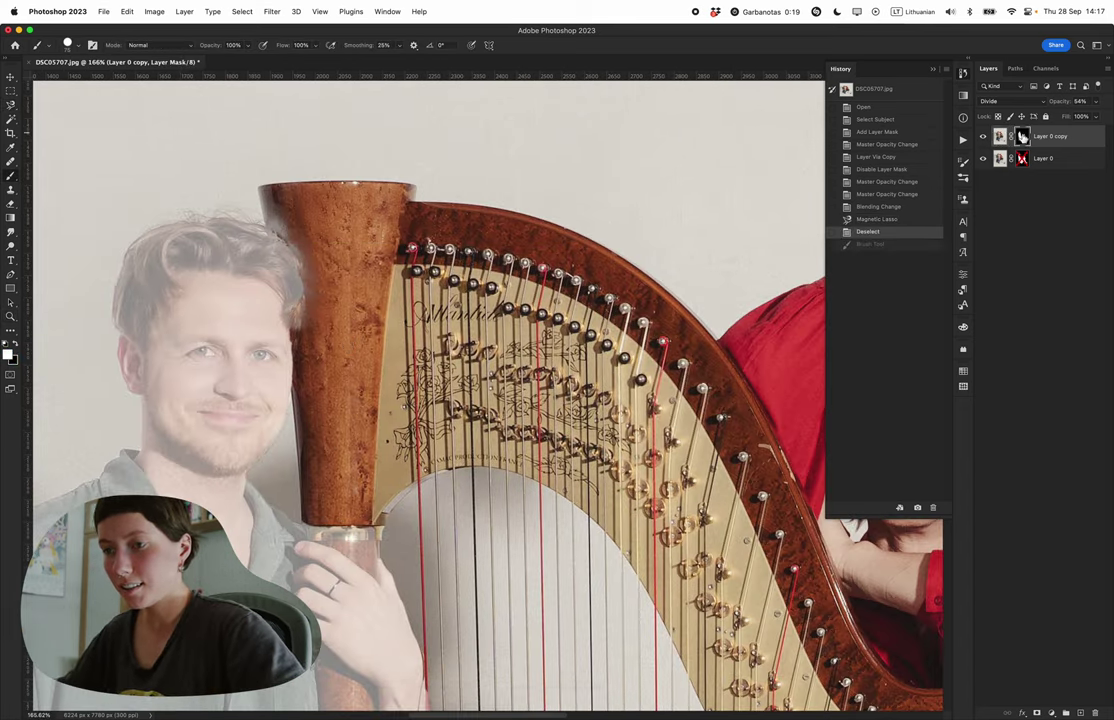
{"action": "left_click", "coordinate": [966, 160]}
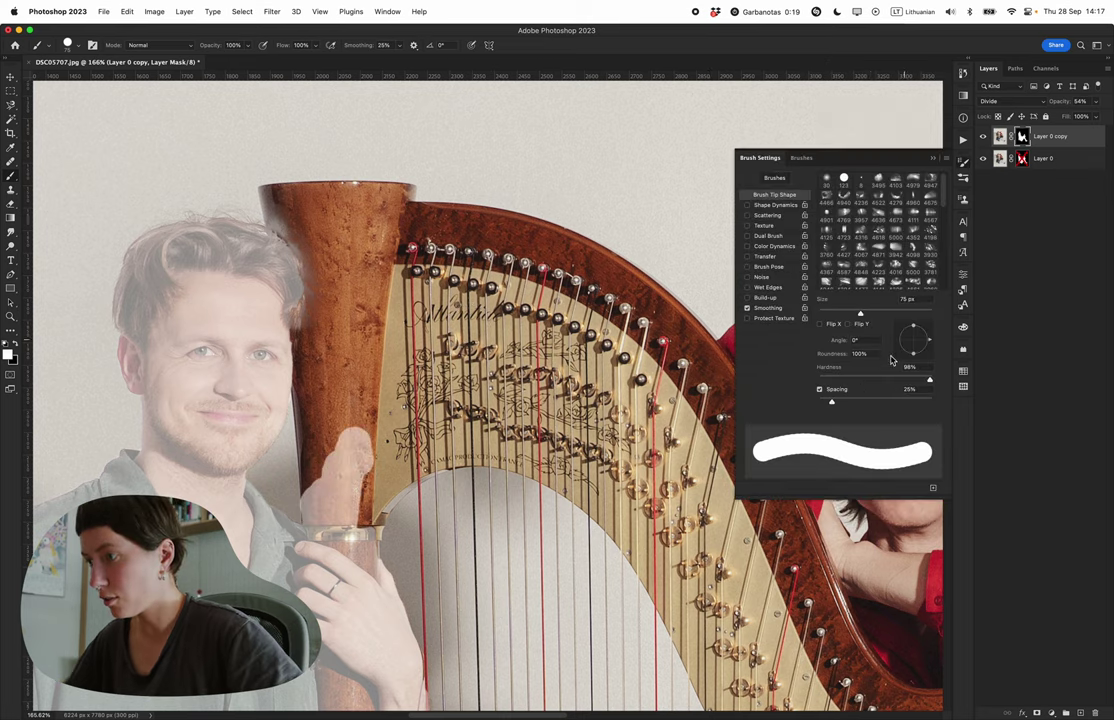
{"action": "mouse_move", "coordinate": [330, 470]}
{"action": "left_mouse_down"}
{"action": "mouse_move", "coordinate": [270, 170]}
{"action": "mouse_move", "coordinate": [350, 162]}
{"action": "left_mouse_up"}
- Fit the whole image on screen and draw a freehand Lasso selection
{"action": "key", "text": "super+0"}
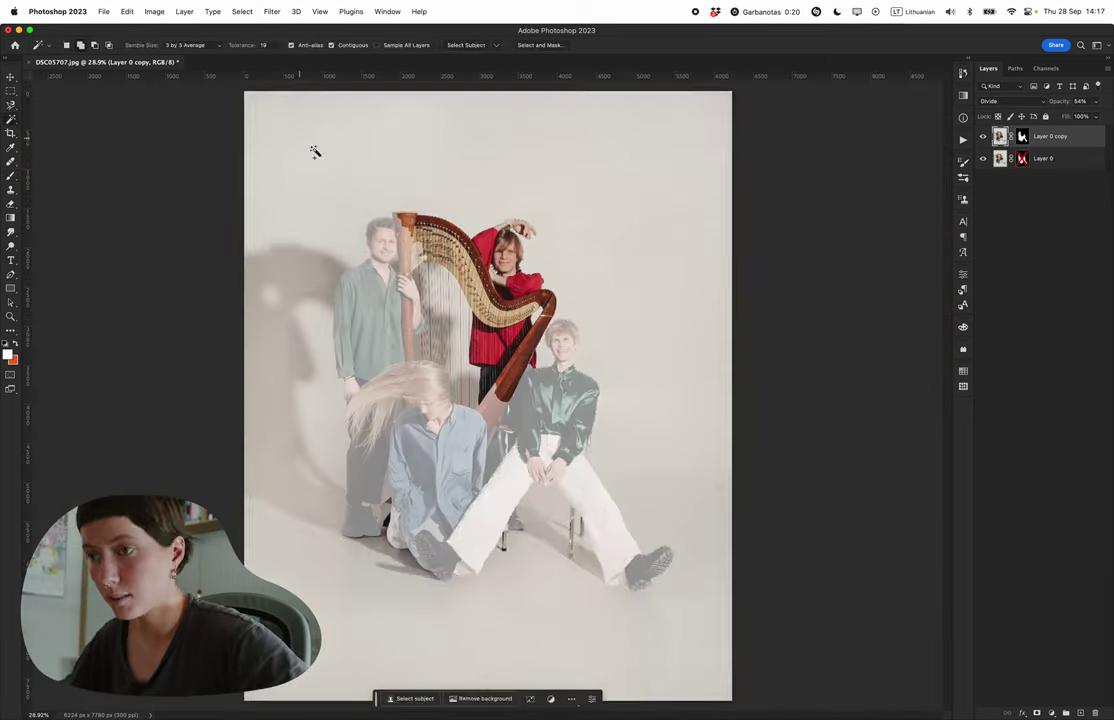
{"action": "key", "text": "l"}
{"action": "mouse_move", "coordinate": [567, 314]}
{"action": "left_mouse_down"}
{"action": "mouse_move", "coordinate": [607, 637]}
{"action": "mouse_move", "coordinate": [515, 229]}
{"action": "left_mouse_up"}
- Reset the copy layer to Normal and paint the chair pole, leg, base and back into view
{"action": "left_click", "coordinate": [1012, 101]}
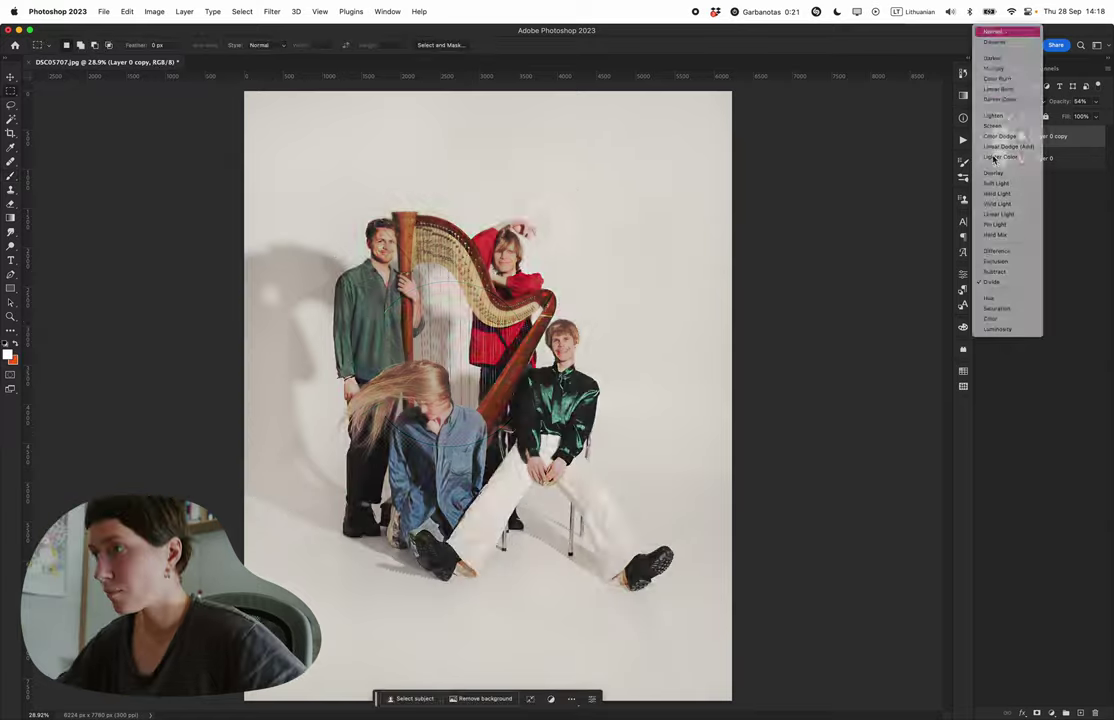
{"action": "left_click", "coordinate": [995, 37]}
{"action": "key", "text": "b"}
{"action": "scroll", "coordinate": [386, 408], "scroll_direction": "up", "scroll_amount": 10}
{"action": "mouse_move", "coordinate": [386, 408]}
{"action": "left_mouse_down"}
{"action": "mouse_move", "coordinate": [385, 300]}
{"action": "mouse_move", "coordinate": [358, 602]}
{"action": "left_mouse_up"}
{"action": "scroll", "coordinate": [520, 346], "scroll_direction": "down", "scroll_amount": 3}
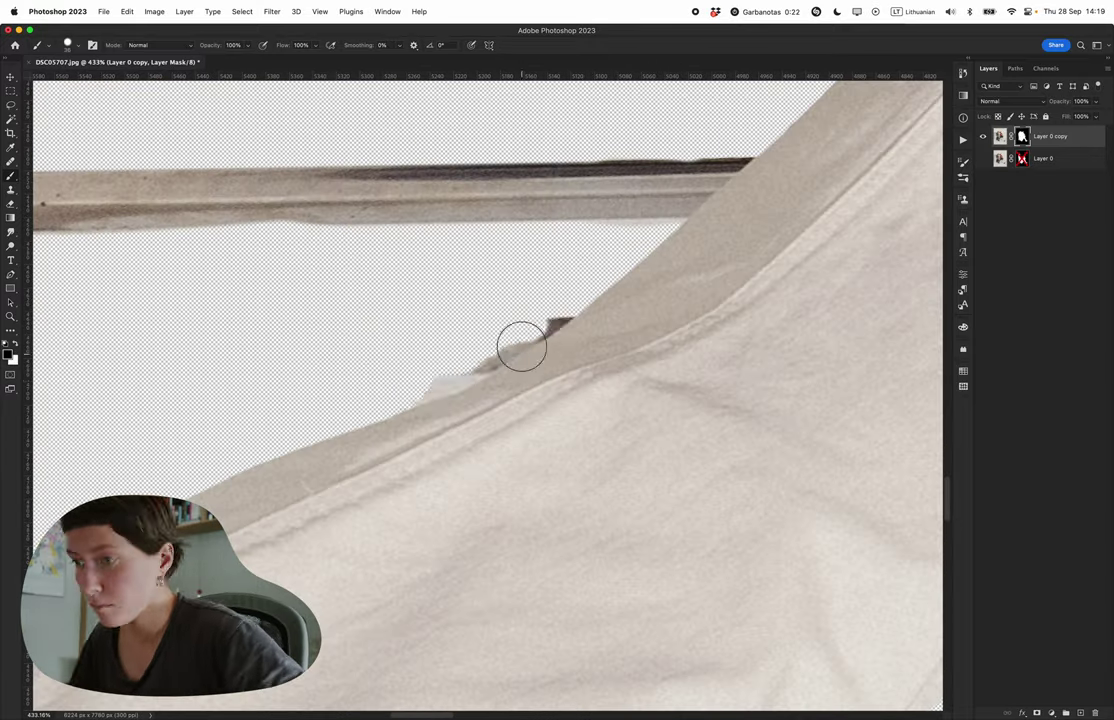
{"action": "scroll", "coordinate": [364, 381], "scroll_direction": "up", "scroll_amount": 8}
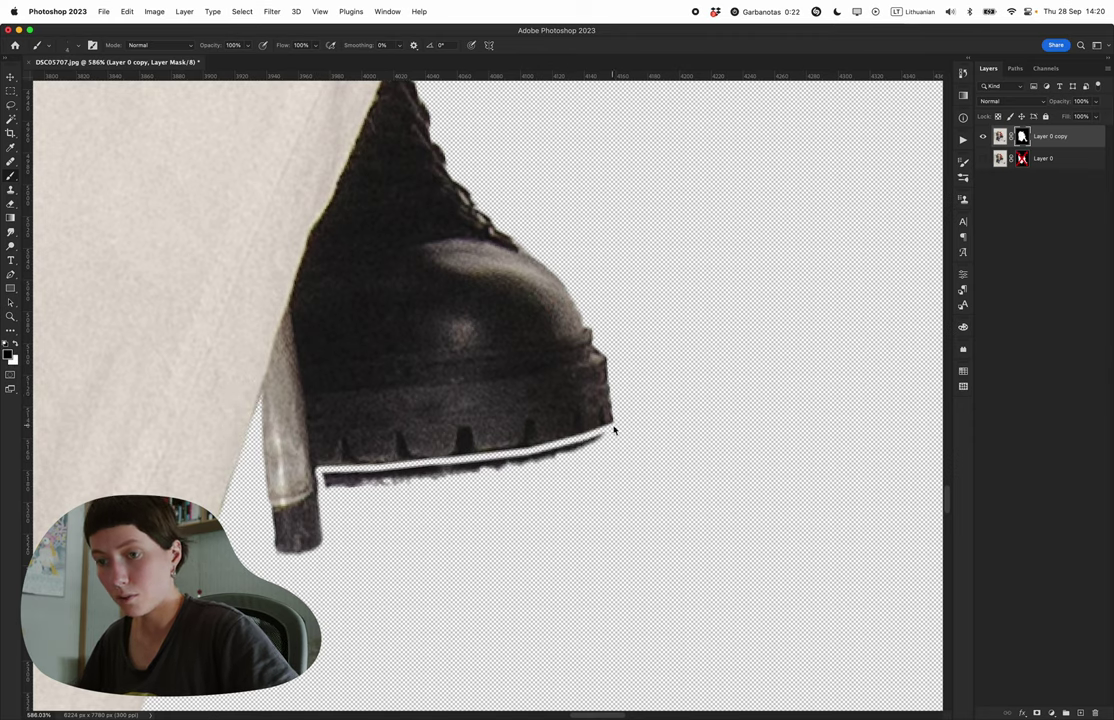
{"action": "scroll", "coordinate": [381, 482], "scroll_direction": "down", "scroll_amount": 5}
{"action": "scroll", "coordinate": [400, 520], "scroll_direction": "left", "scroll_amount": 10}
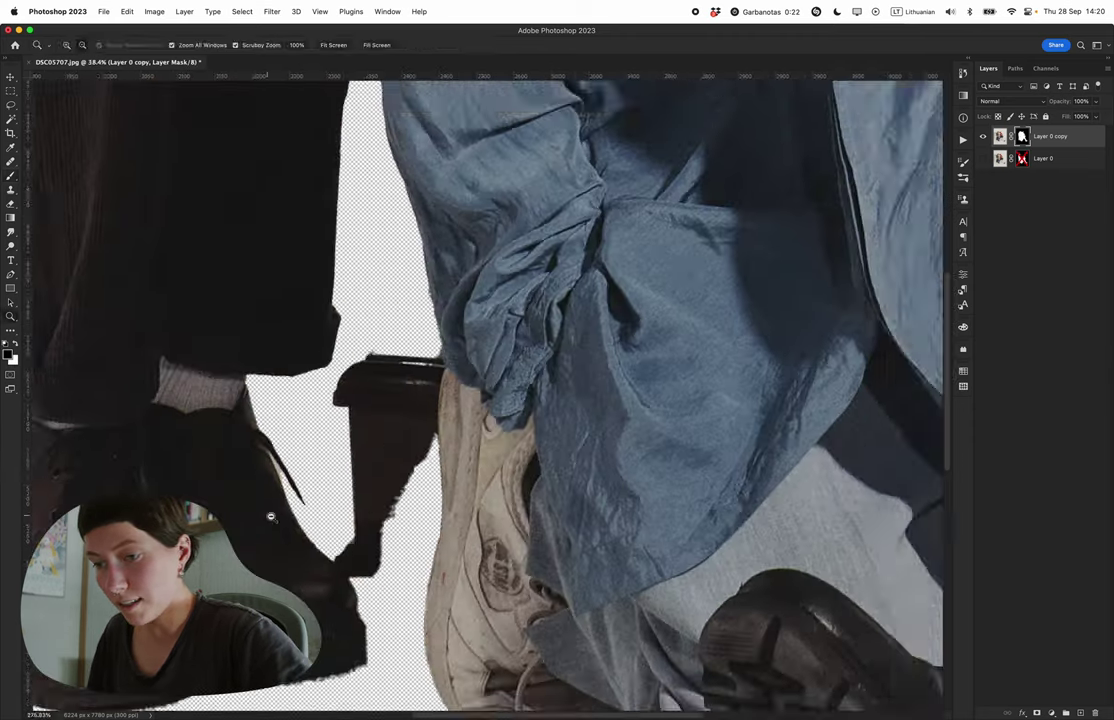
{"action": "left_click_drag", "start_coordinate": [383, 584], "coordinate": [400, 525]}
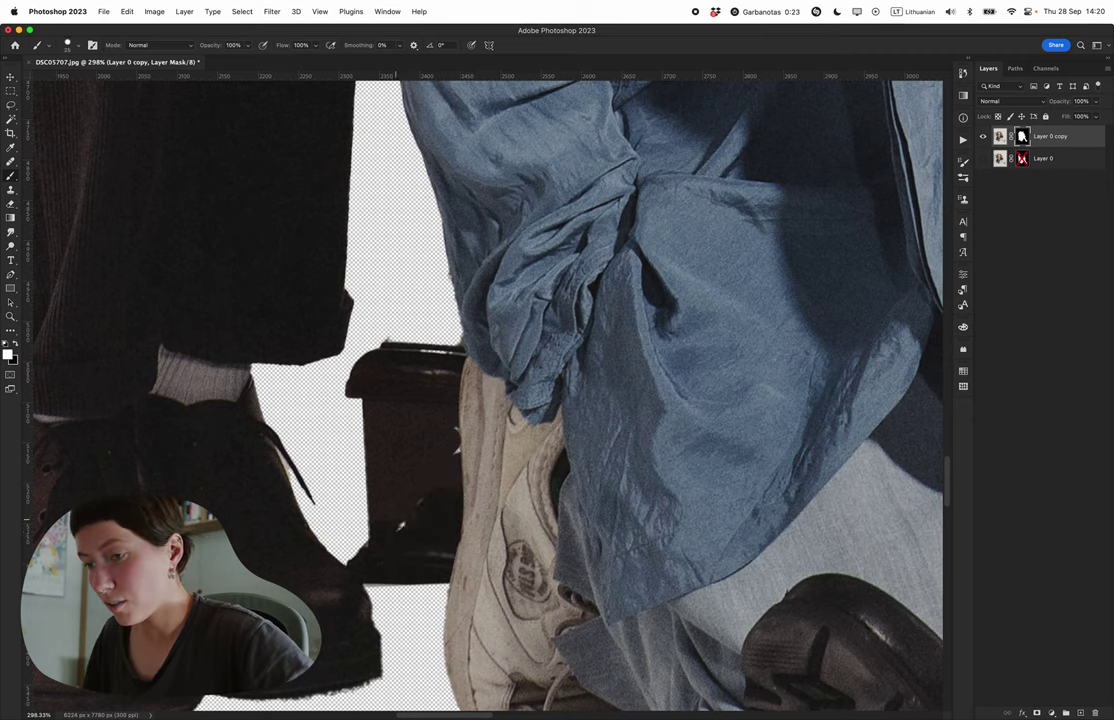
{"action": "mouse_move", "coordinate": [461, 287]}
{"action": "left_mouse_down"}
{"action": "mouse_move", "coordinate": [437, 291]}
{"action": "mouse_move", "coordinate": [467, 338]}
{"action": "left_mouse_up"}
- Rotate the view to the harpist's chin and mask out the background beside her face
{"action": "key", "text": "r"}
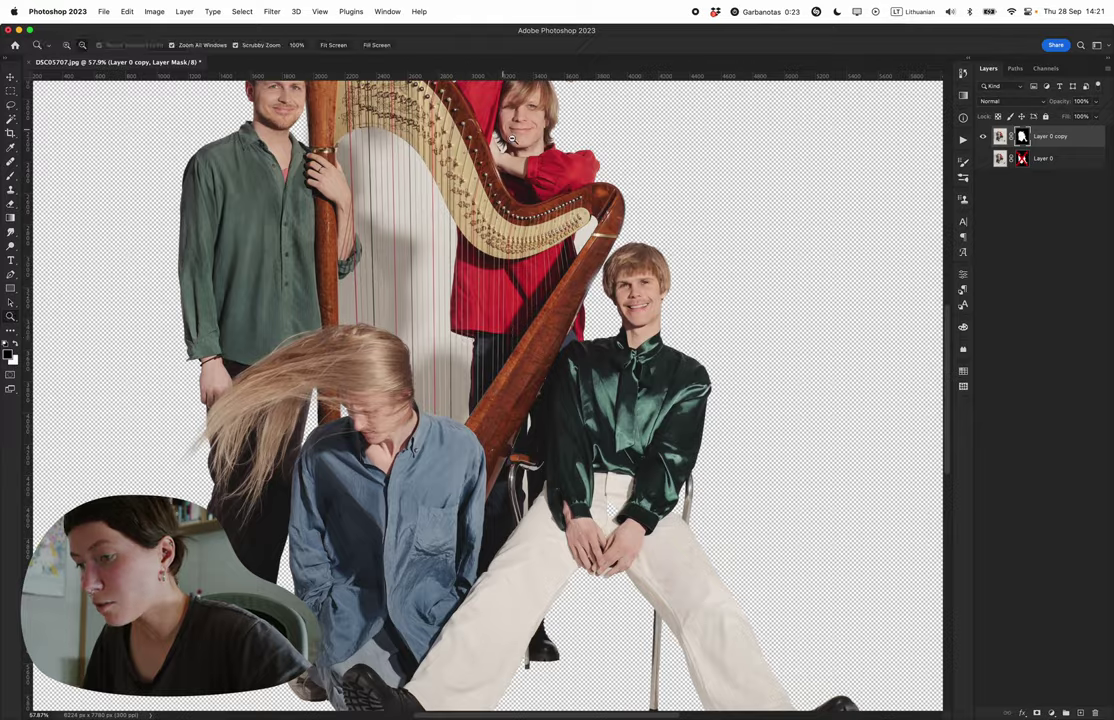
{"action": "left_click_drag", "start_coordinate": [510, 138], "coordinate": [580, 138]}
{"action": "key", "text": "b"}
{"action": "left_click_drag", "start_coordinate": [440, 168], "coordinate": [500, 295]}
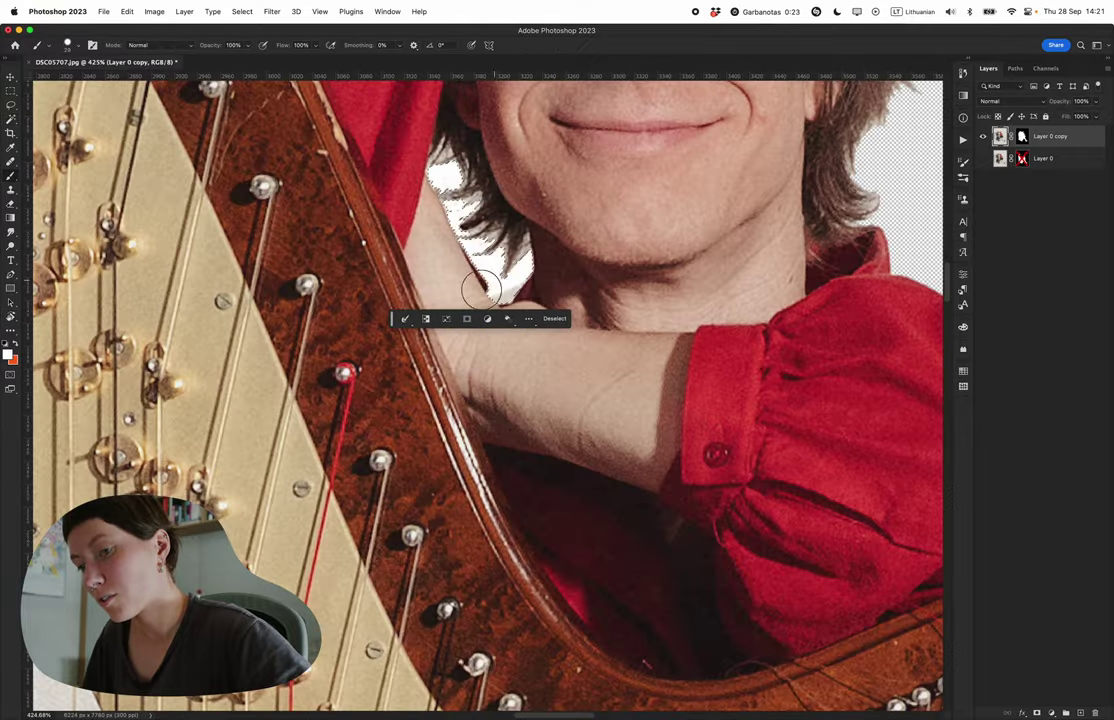
- Select the white soundboard and the background between the harp strings by colour
{"action": "key", "text": "w"}
{"action": "scroll", "coordinate": [481, 289], "scroll_direction": "down", "scroll_amount": 5}
{"action": "scroll", "coordinate": [273, 160], "scroll_direction": "up", "scroll_amount": 4}
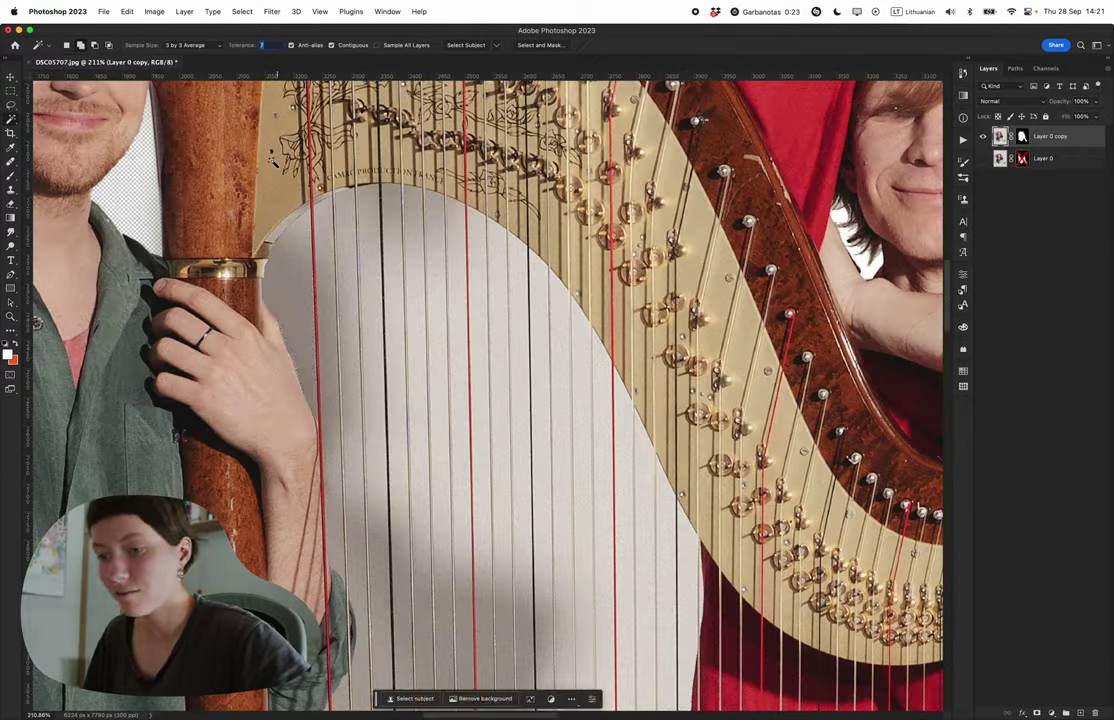
{"action": "left_click", "coordinate": [331, 386]}
{"action": "scroll", "coordinate": [331, 386], "scroll_direction": "down", "scroll_amount": 5}
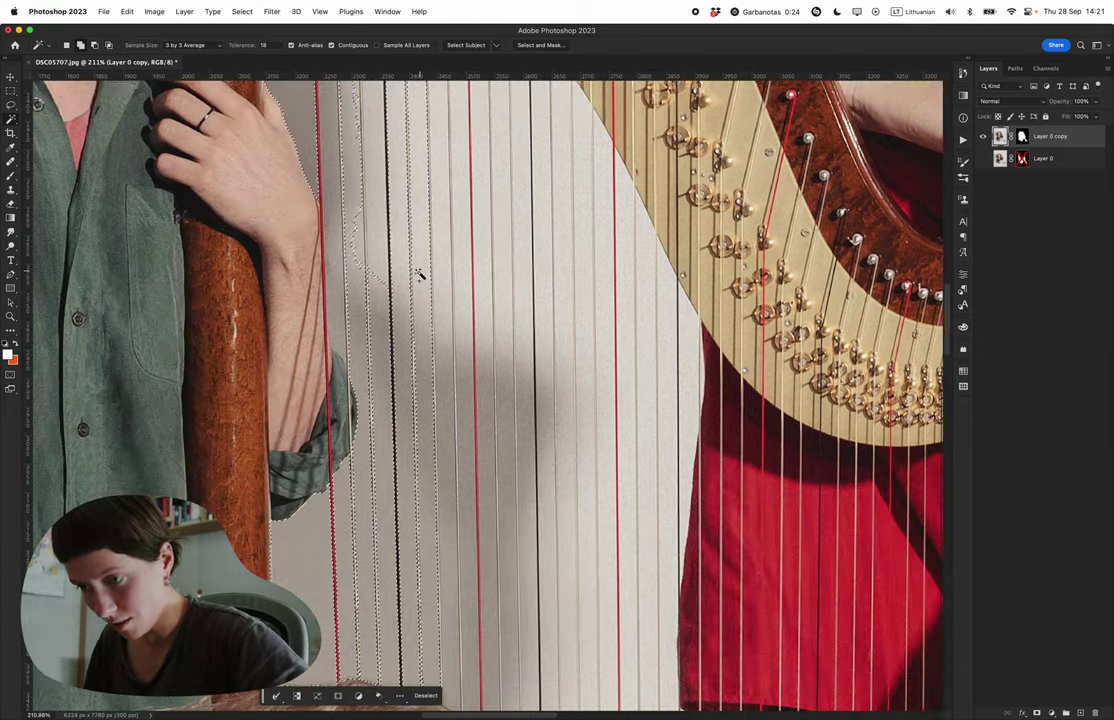
{"action": "left_click", "coordinate": [497, 274], "text": "shift"}
- Add the shadow area to the colour selection, then undo that addition
{"action": "scroll", "coordinate": [403, 241], "scroll_direction": "down", "scroll_amount": 3}
{"action": "scroll", "coordinate": [403, 241], "scroll_direction": "right", "scroll_amount": 1}
{"action": "left_click", "coordinate": [483, 215], "text": "shift"}
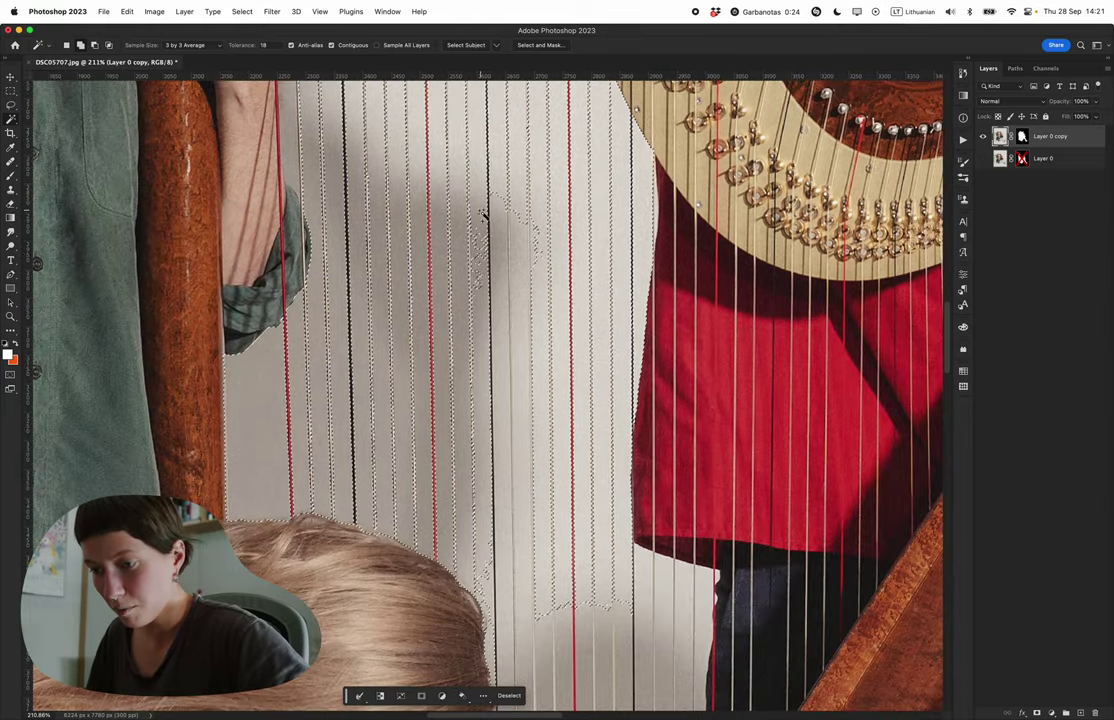
{"action": "scroll", "coordinate": [517, 458], "scroll_direction": "down", "scroll_amount": 7}
{"action": "scroll", "coordinate": [517, 458], "scroll_direction": "right", "scroll_amount": 1}
{"action": "key", "text": "super+z"}
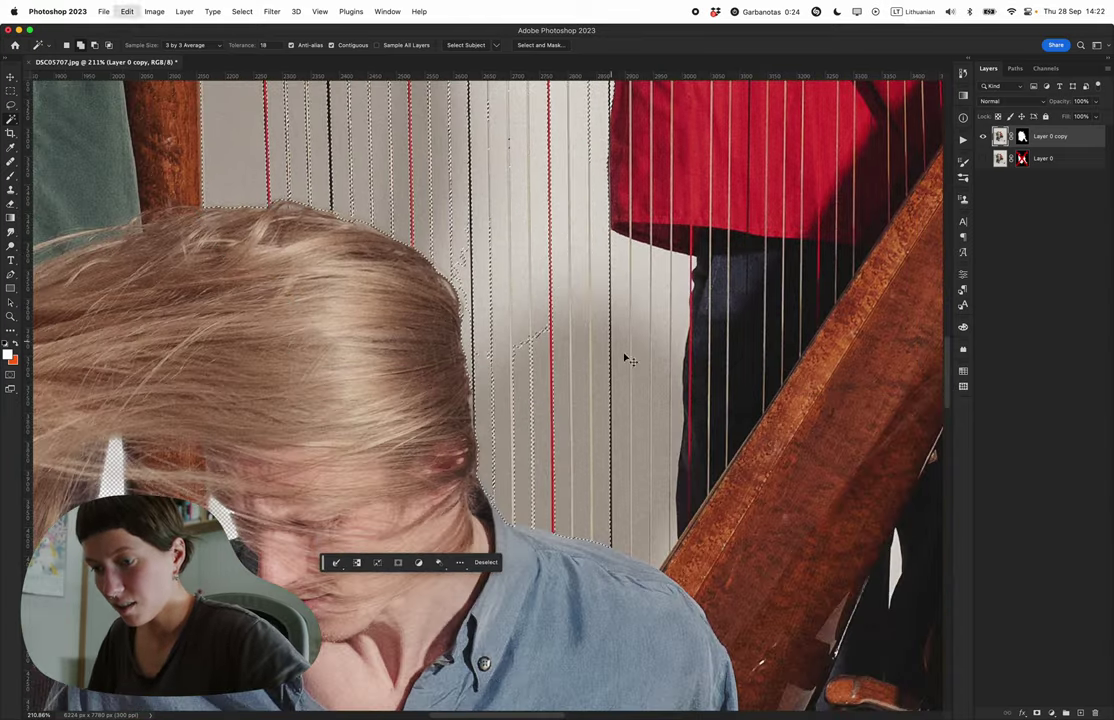
{"action": "scroll", "coordinate": [628, 360], "scroll_direction": "down", "scroll_amount": 6}
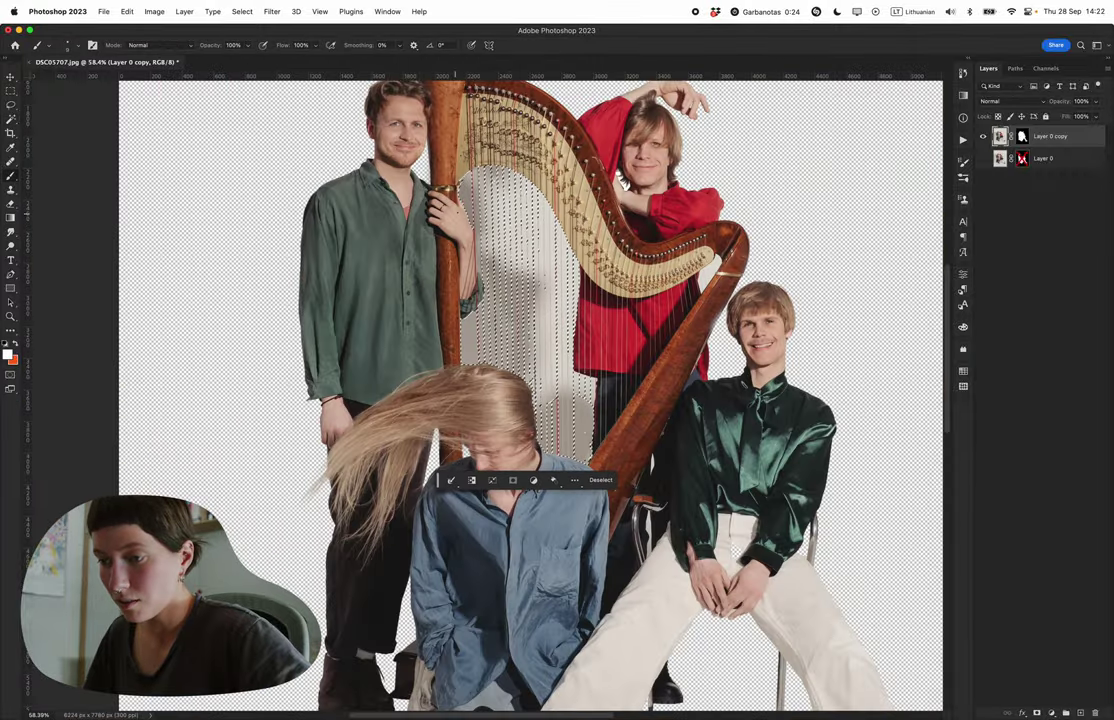
{"action": "scroll", "coordinate": [605, 462], "scroll_direction": "up", "scroll_amount": 5}
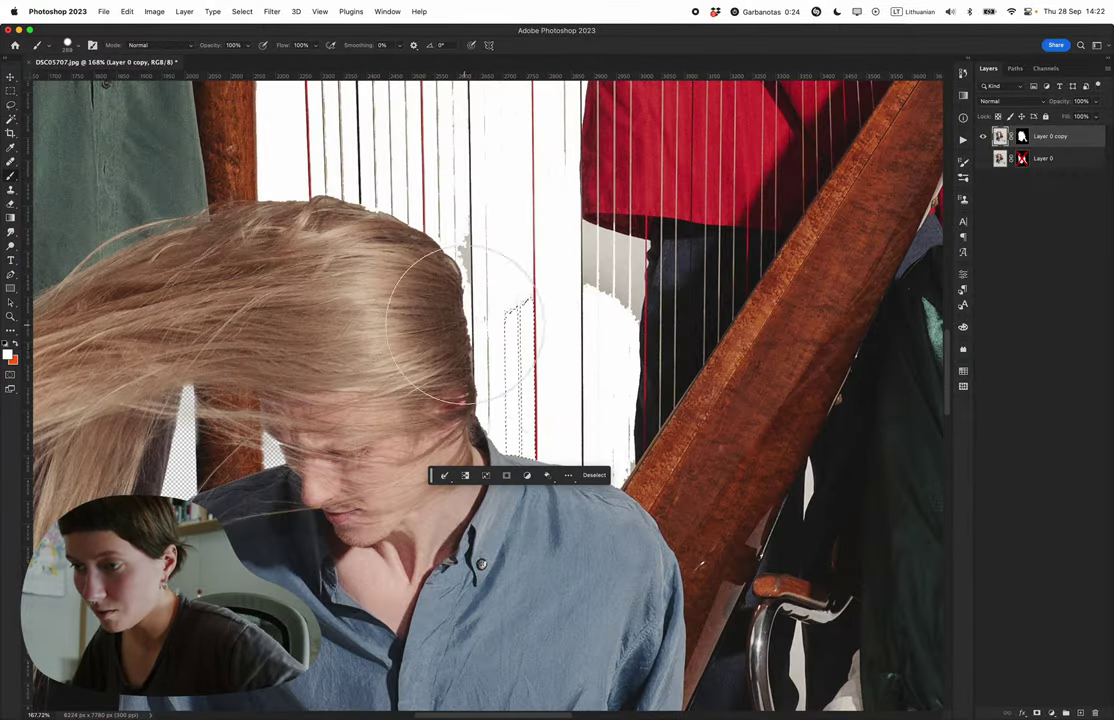
- Select the leftover background patch beside the strings, then clear the selection
{"action": "key", "text": "w"}
{"action": "left_click", "coordinate": [598, 272]}
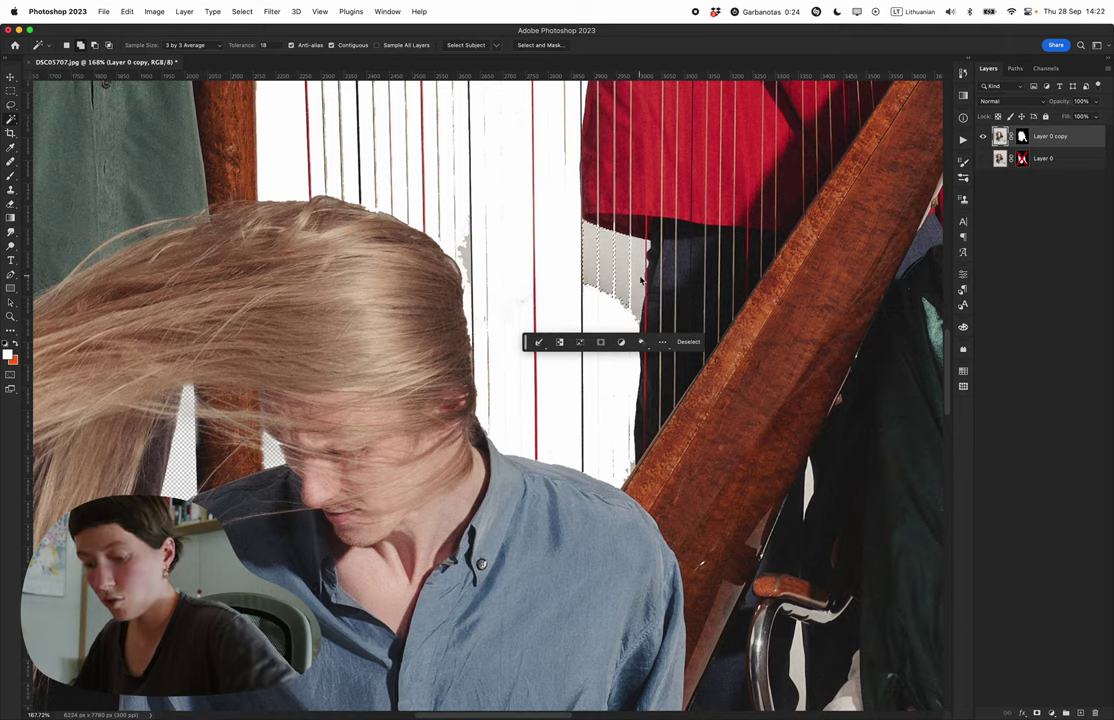
{"action": "key", "text": "super+d"}
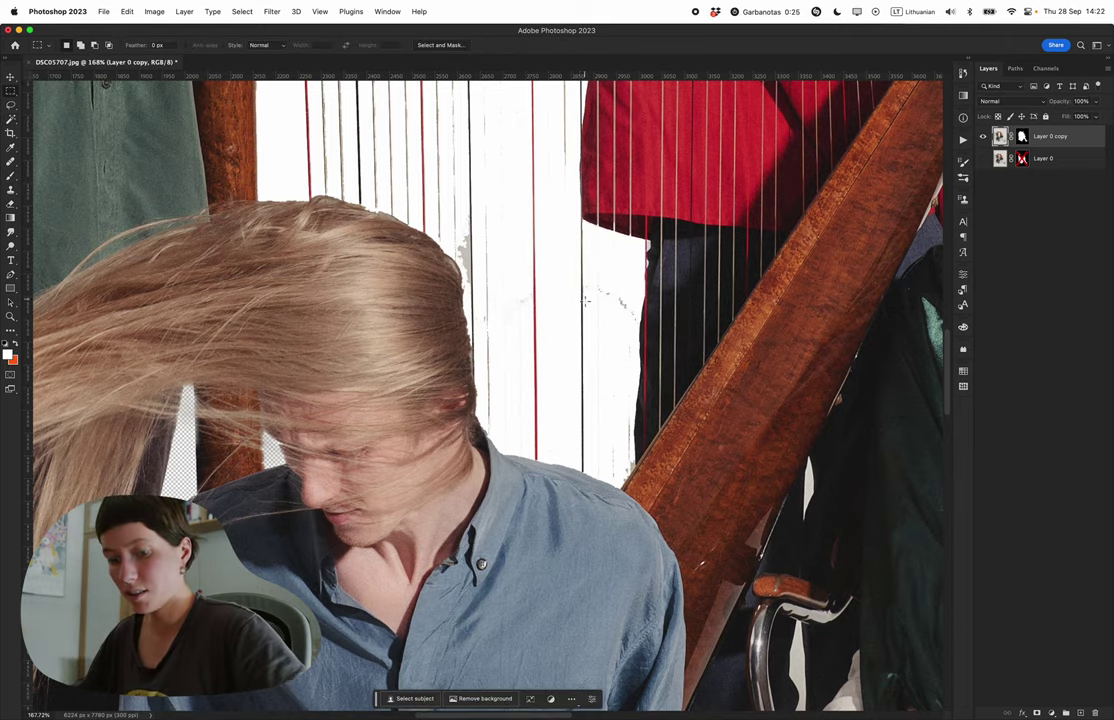
{"action": "key", "text": "z"}
{"action": "scroll", "coordinate": [568, 330], "scroll_direction": "down", "scroll_amount": 5}
{"action": "scroll", "coordinate": [566, 330], "scroll_direction": "up", "scroll_amount": 2}
{"action": "scroll", "coordinate": [566, 330], "scroll_direction": "up", "scroll_amount": 1}
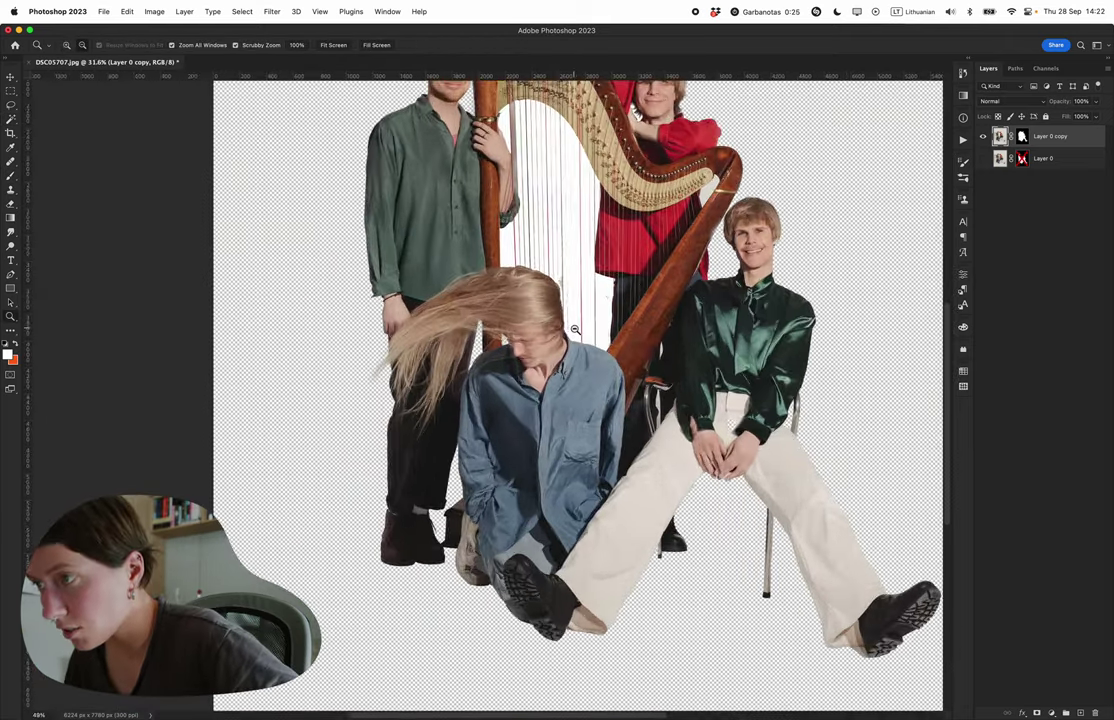
{"action": "scroll", "coordinate": [633, 226], "scroll_direction": "up", "scroll_amount": 5}
- Inspect the gap by the harp neck, clear the selection and return to the brush
{"action": "key", "text": "m"}
{"action": "left_click_drag", "start_coordinate": [633, 226], "coordinate": [553, 351]}
{"action": "key", "text": "w"}
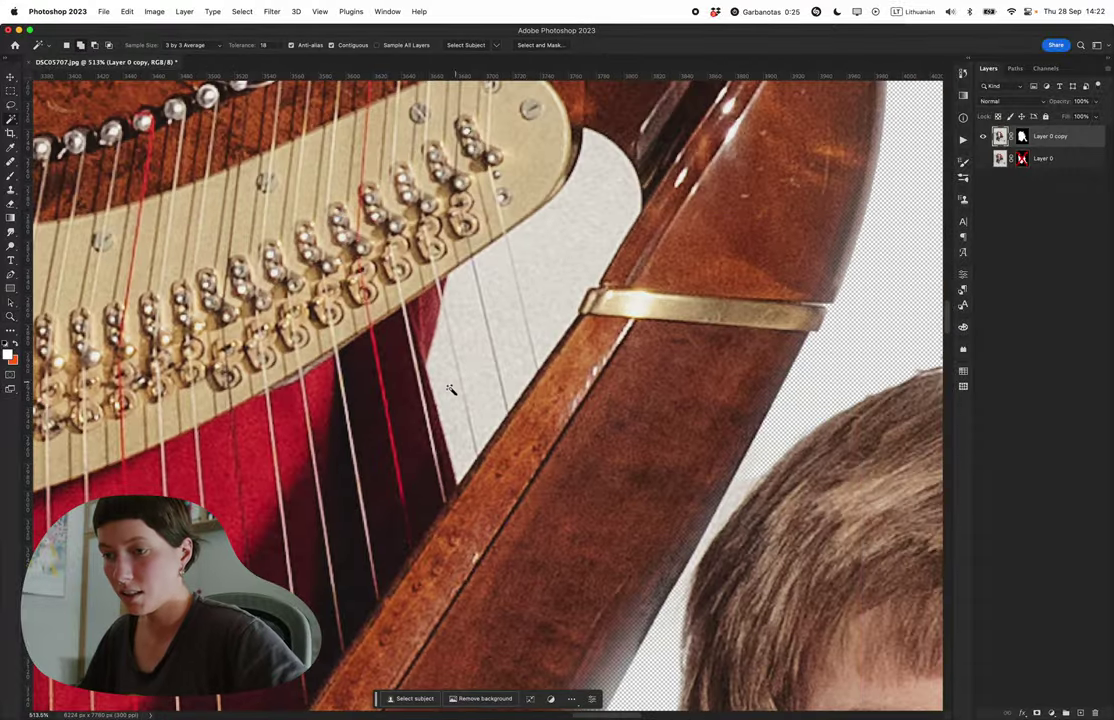
{"action": "key", "text": "super+d"}
{"action": "scroll", "coordinate": [491, 356], "scroll_direction": "down", "scroll_amount": 5}
{"action": "scroll", "coordinate": [491, 356], "scroll_direction": "up", "scroll_amount": 2}
{"action": "key", "text": "b"}
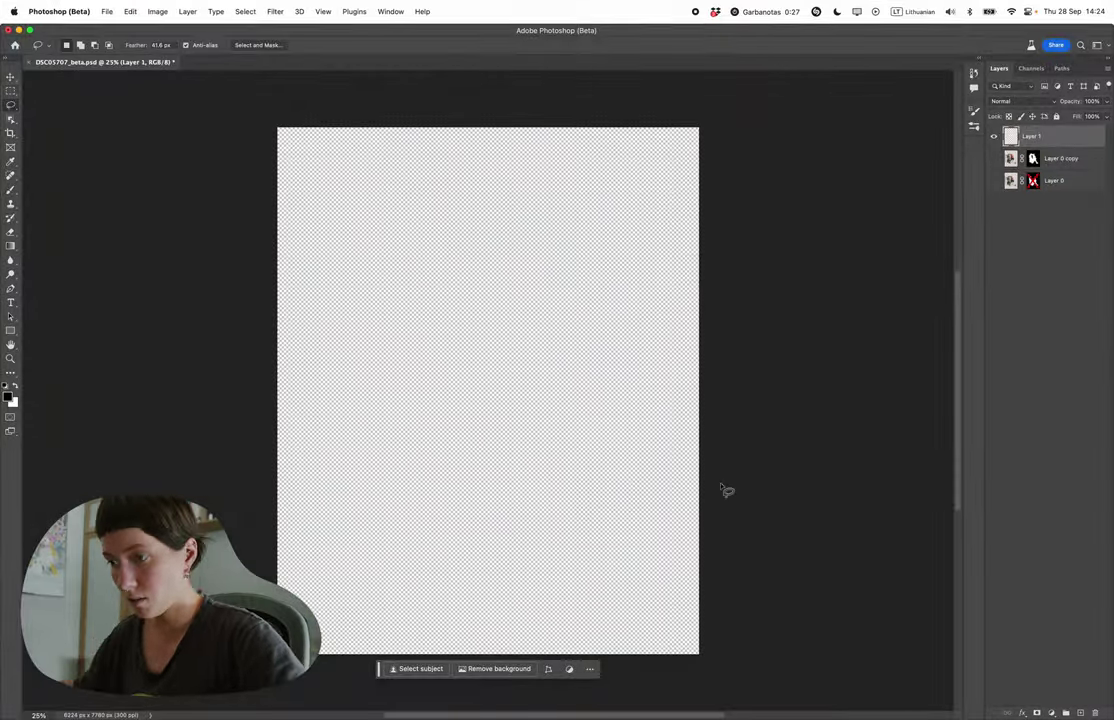
{"action": "left_click", "coordinate": [107, 11]}
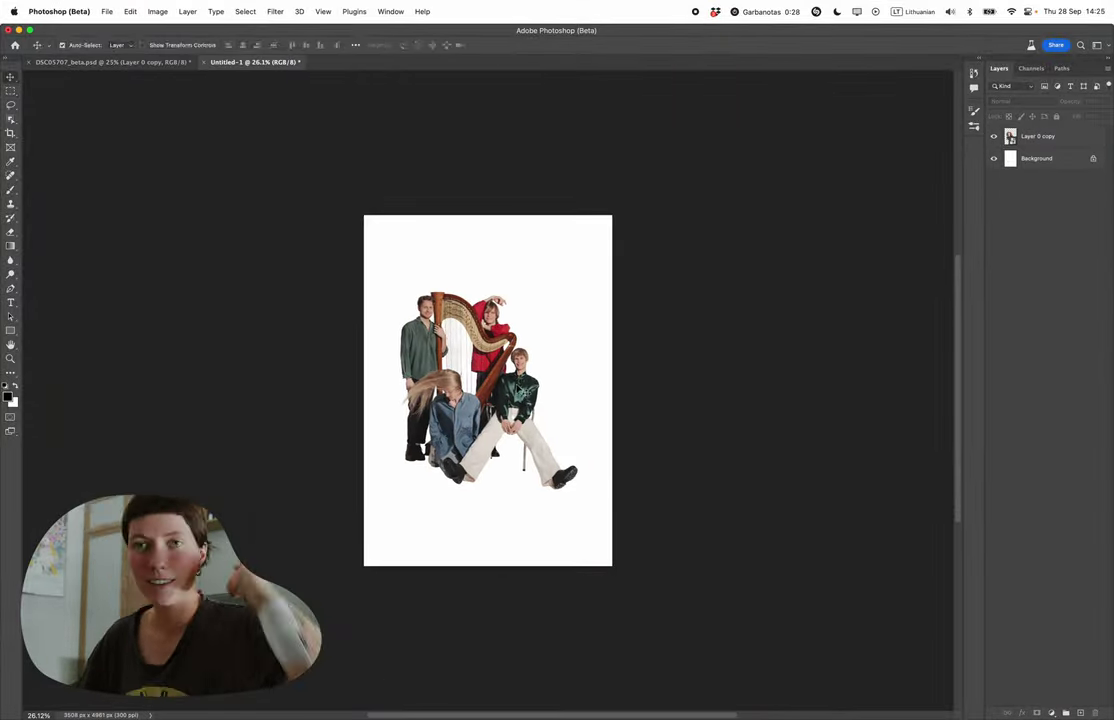
- Hide the band photo and generate 'sand' dunes in the lower area, keeping variation 2
{"action": "left_click", "coordinate": [993, 135]}
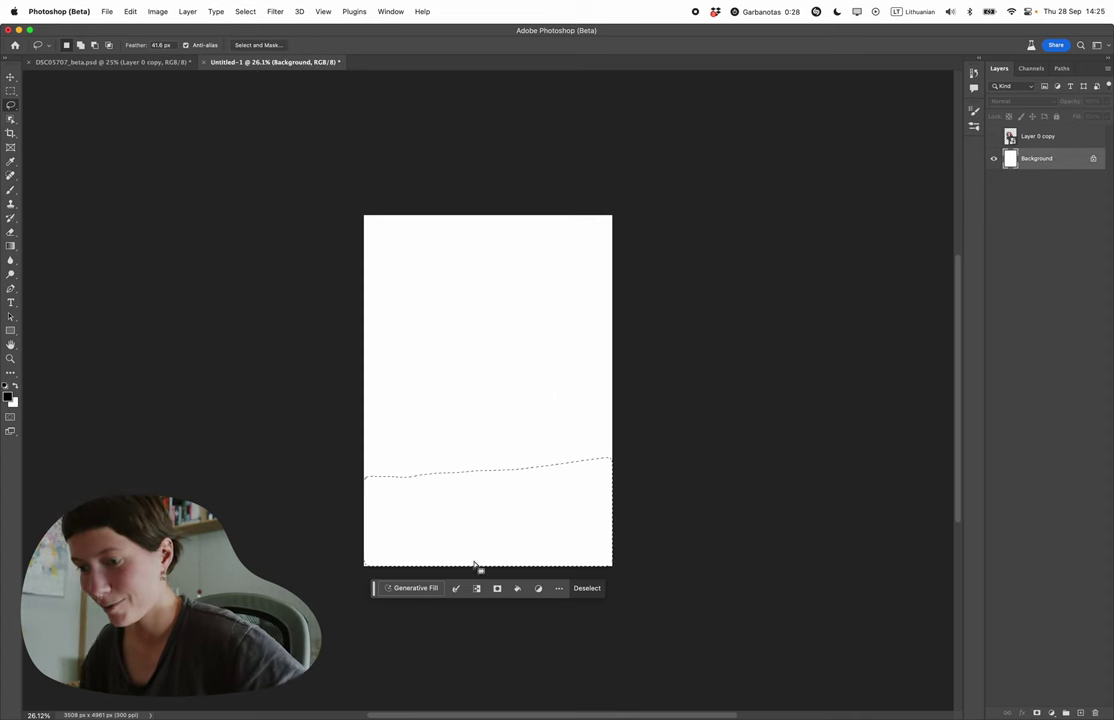
{"action": "type", "text": "d"}
{"action": "key", "text": "Return"}
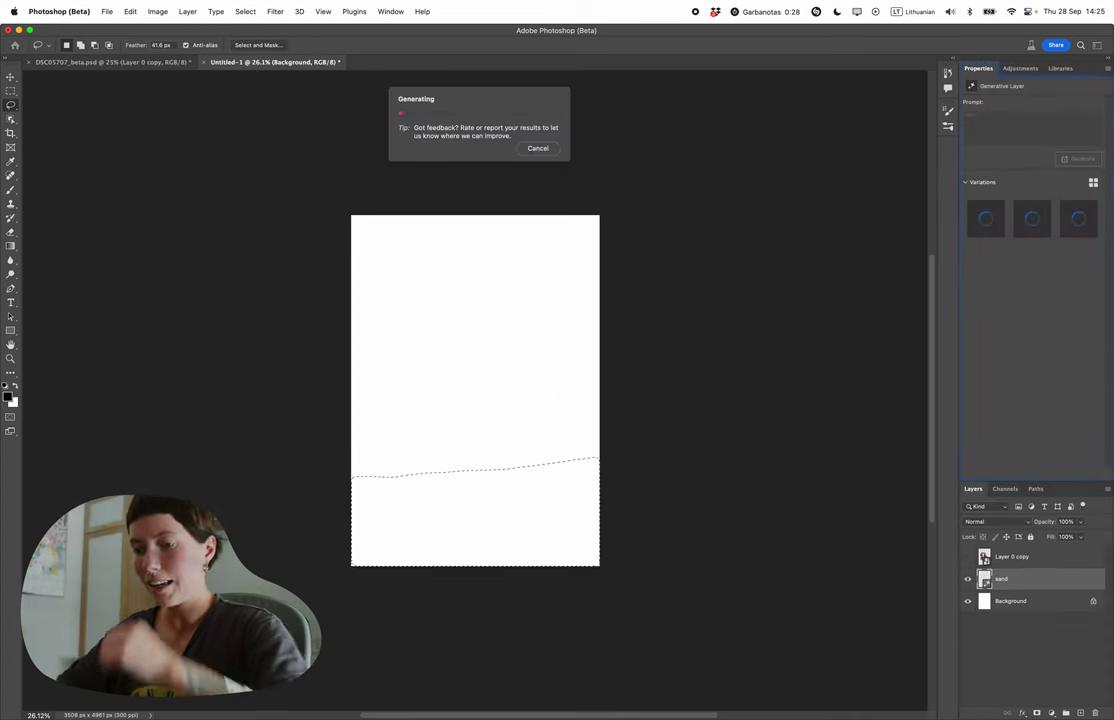
{"action": "left_click", "coordinate": [1032, 222]}
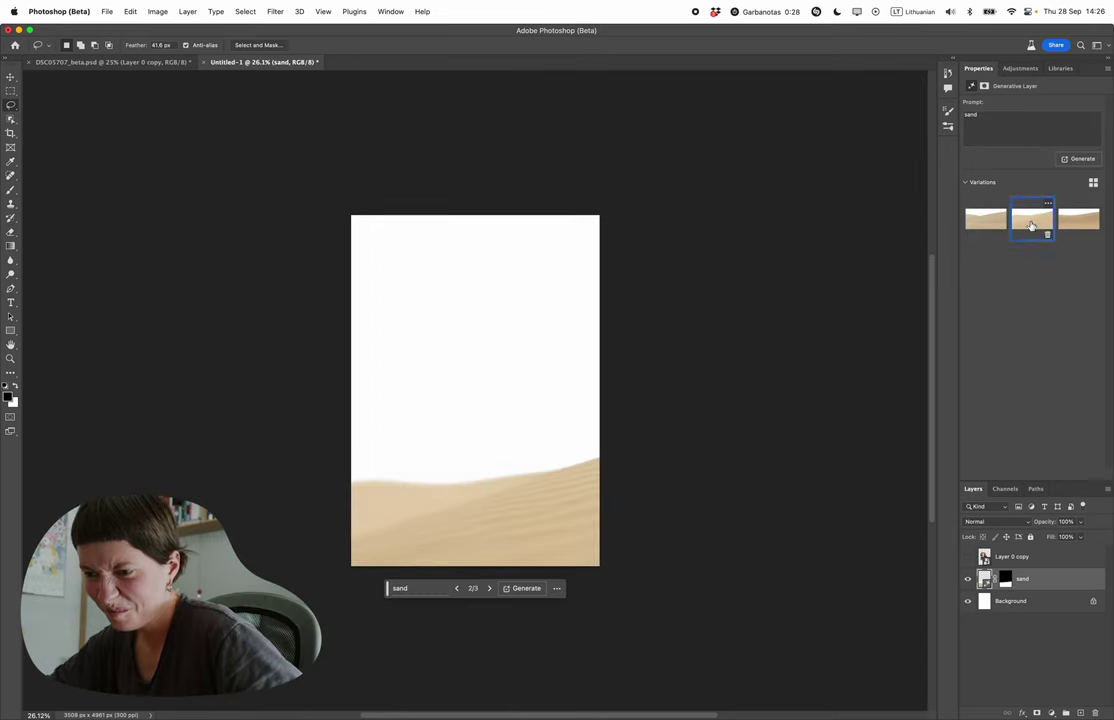
- Show the band photo, test its size with Free Transform, cancel, and hide it again
{"action": "left_click", "coordinate": [967, 556]}
{"action": "left_click", "coordinate": [1030, 556]}
{"action": "key", "text": "super+t"}
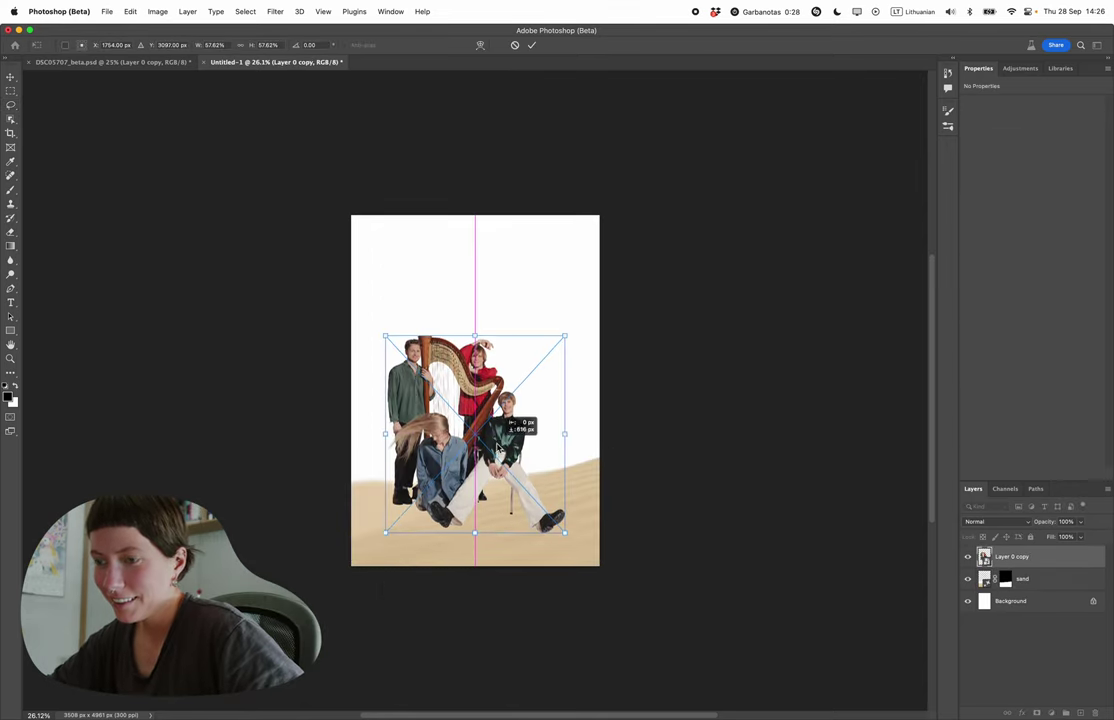
{"action": "key", "text": "super+equal"}
{"action": "key", "text": "super+minus"}
{"action": "key", "text": "Escape"}
{"action": "left_click", "coordinate": [967, 556]}
{"action": "left_click", "coordinate": [1005, 601]}
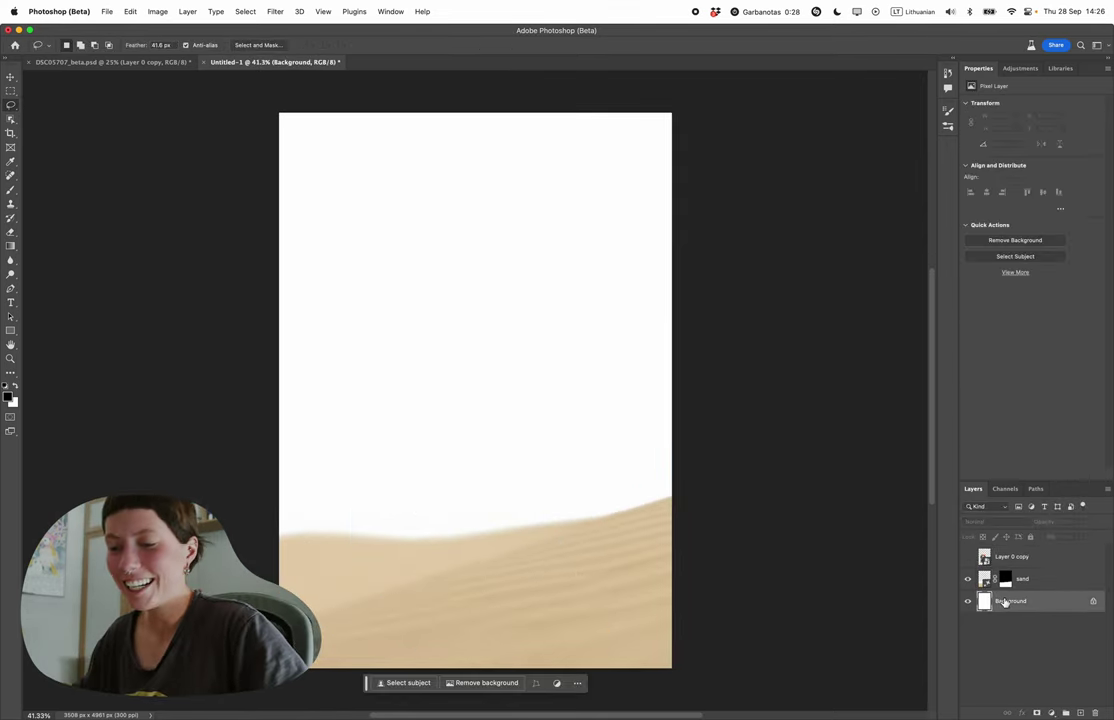
- Generate 'water dark blue sky' in the upper canvas and choose the third variation
{"action": "key", "text": "m"}
{"action": "left_click_drag", "start_coordinate": [276, 109], "coordinate": [675, 553]}
{"action": "left_click", "coordinate": [400, 569]}
{"action": "type", "text": "water dark"}
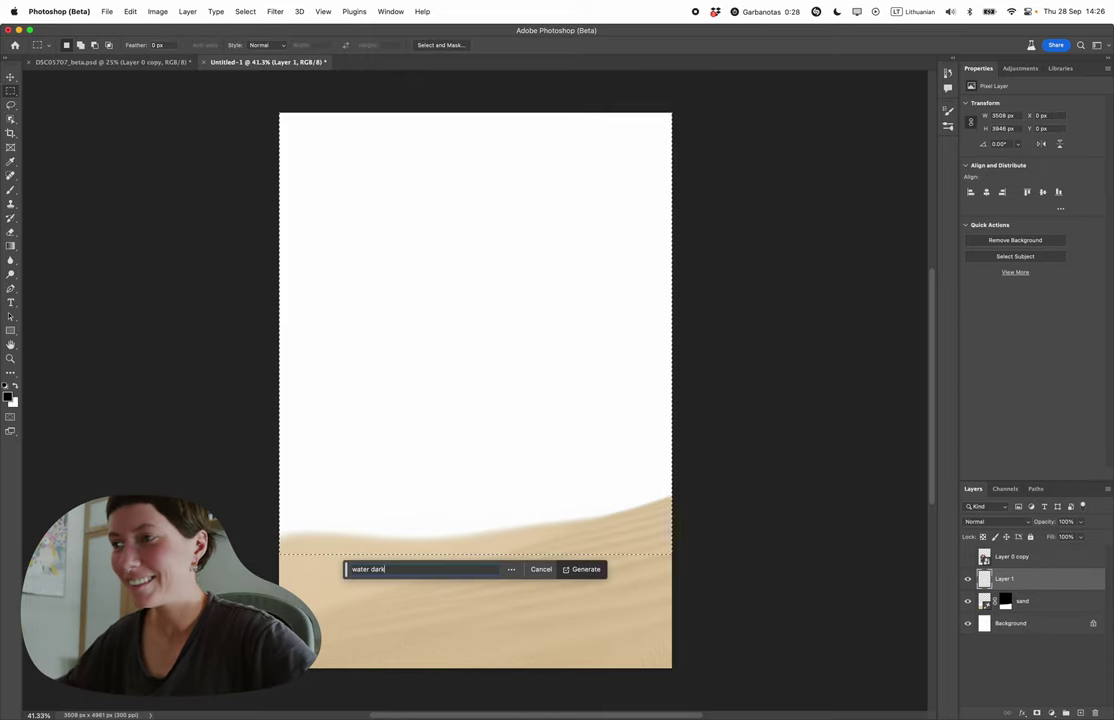
{"action": "type", "text": " blue sky"}
{"action": "key", "text": "Return"}
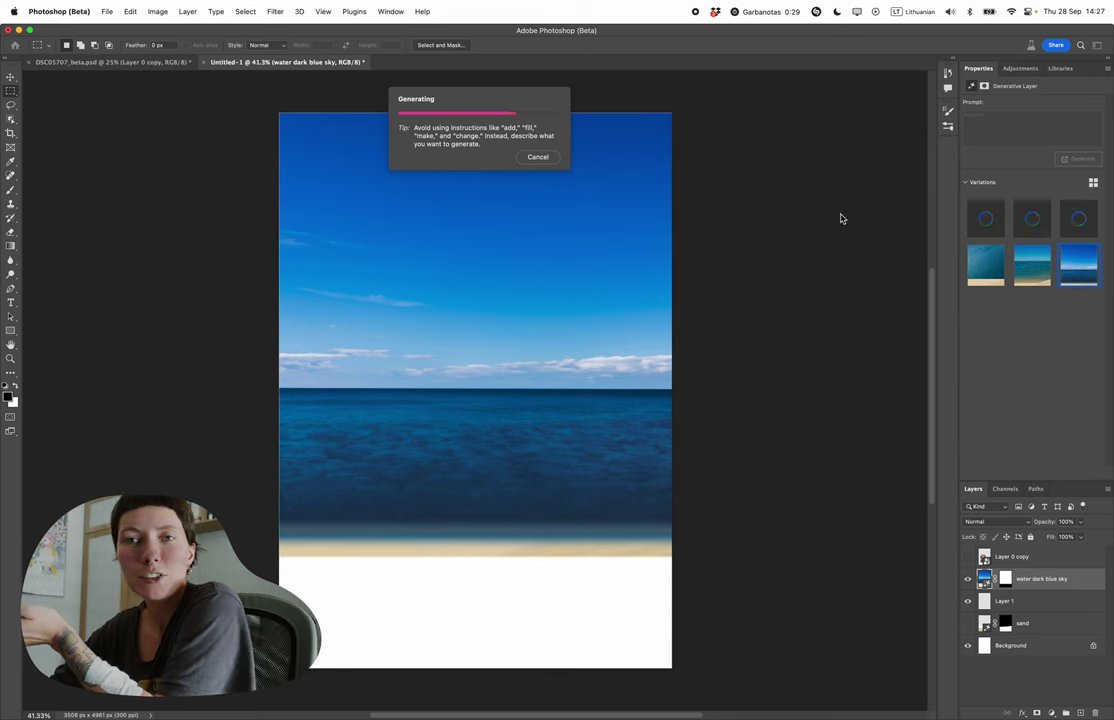
{"action": "left_click", "coordinate": [1030, 232]}
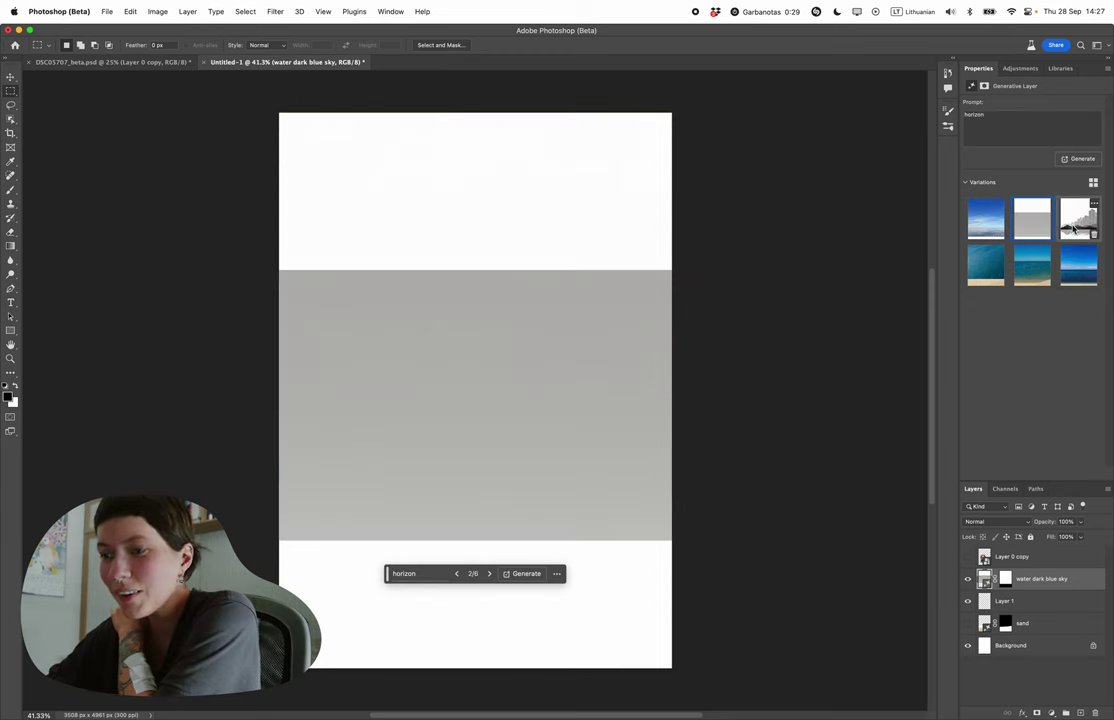
{"action": "left_click", "coordinate": [1076, 226]}
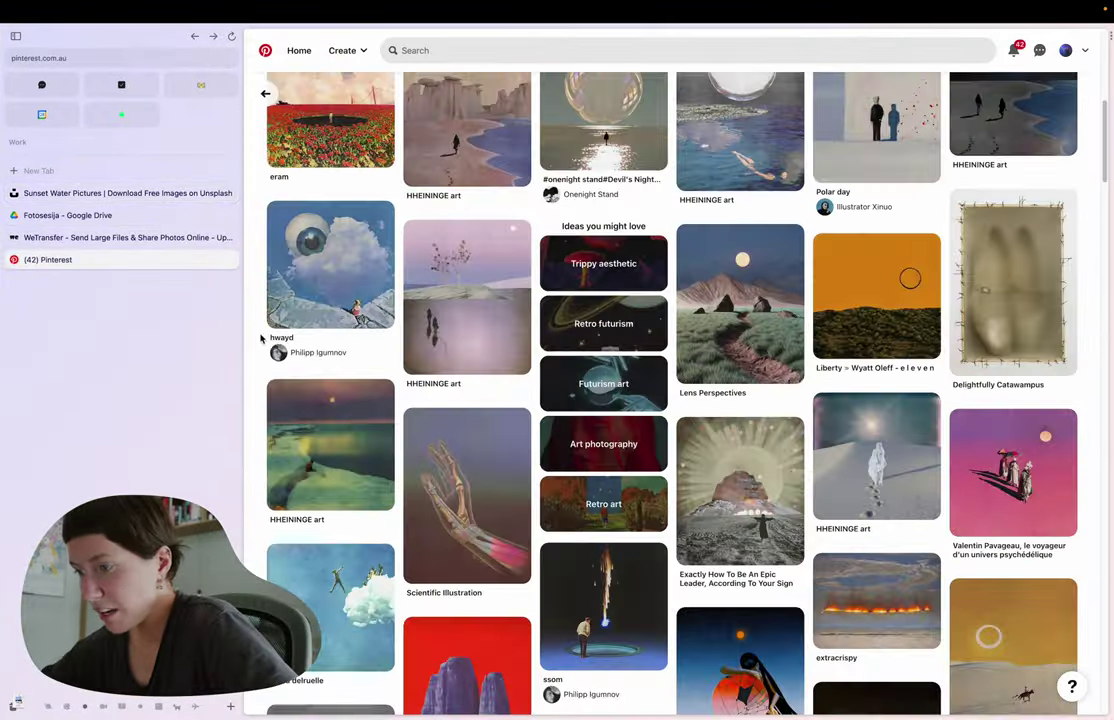
- Scroll through Unsplash and open the seashore sunset photo
{"action": "scroll", "coordinate": [260, 336], "scroll_direction": "down", "scroll_amount": 2}
{"action": "scroll", "coordinate": [260, 336], "scroll_direction": "down", "scroll_amount": 3}
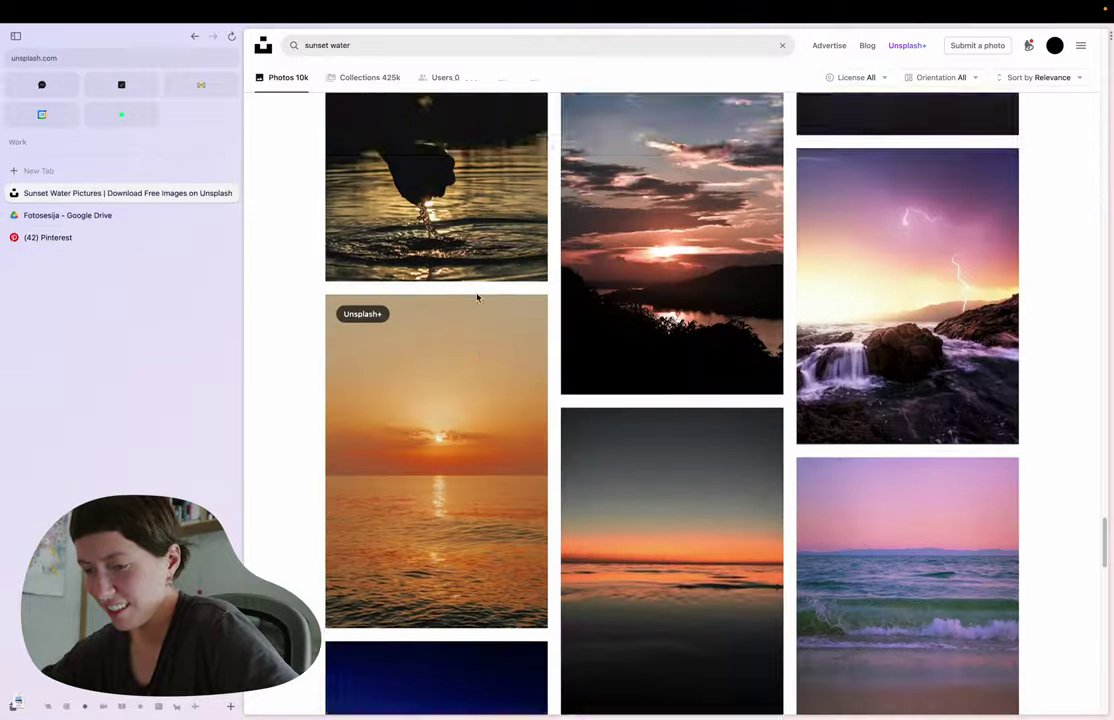
{"action": "scroll", "coordinate": [478, 295], "scroll_direction": "down", "scroll_amount": 5}
{"action": "scroll", "coordinate": [478, 292], "scroll_direction": "down", "scroll_amount": 10}
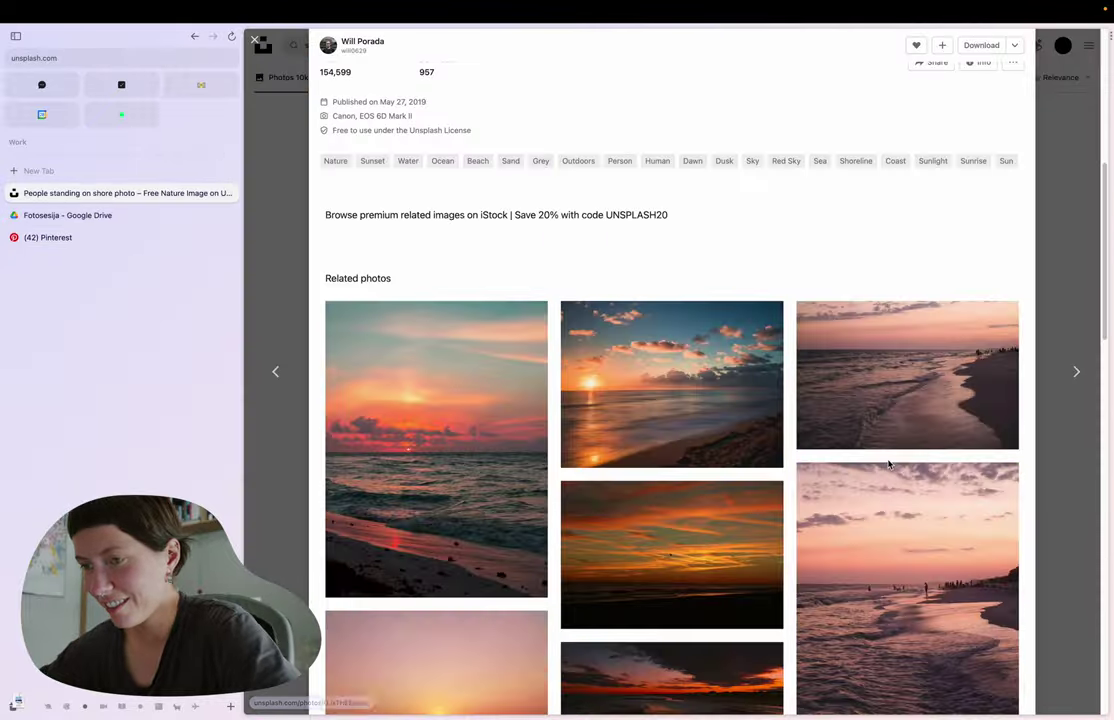
{"action": "left_click", "coordinate": [739, 324]}
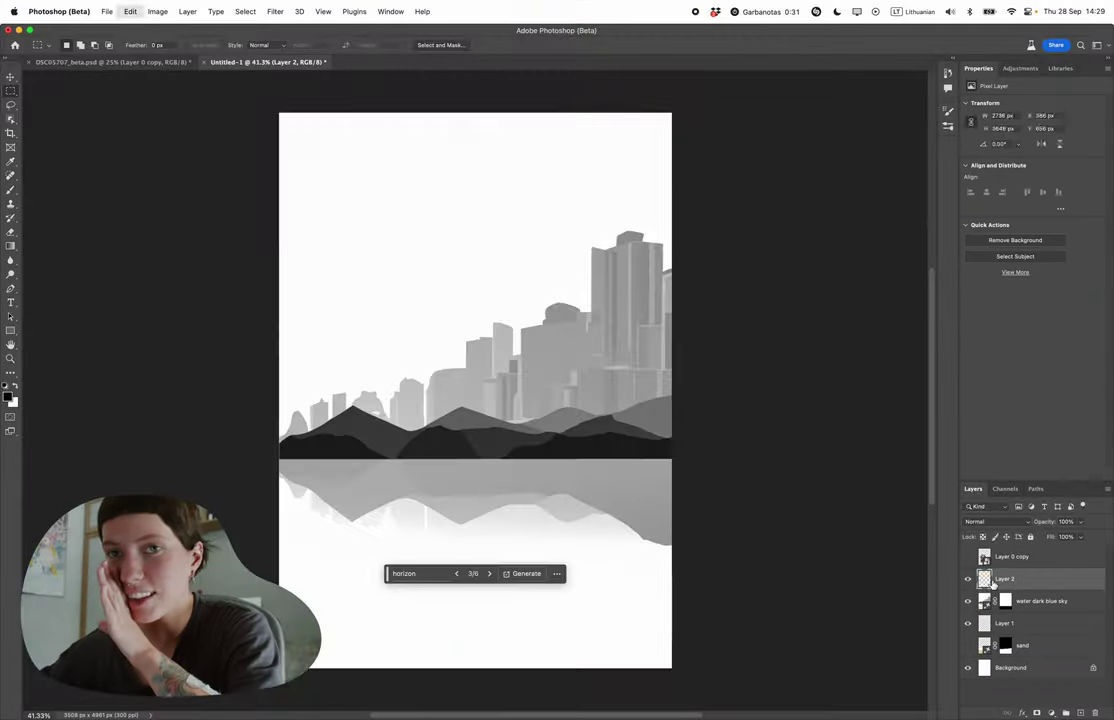
- Paste the sunset photo and stretch and skew it to fill the canvas
{"action": "key", "text": "ctrl+v"}
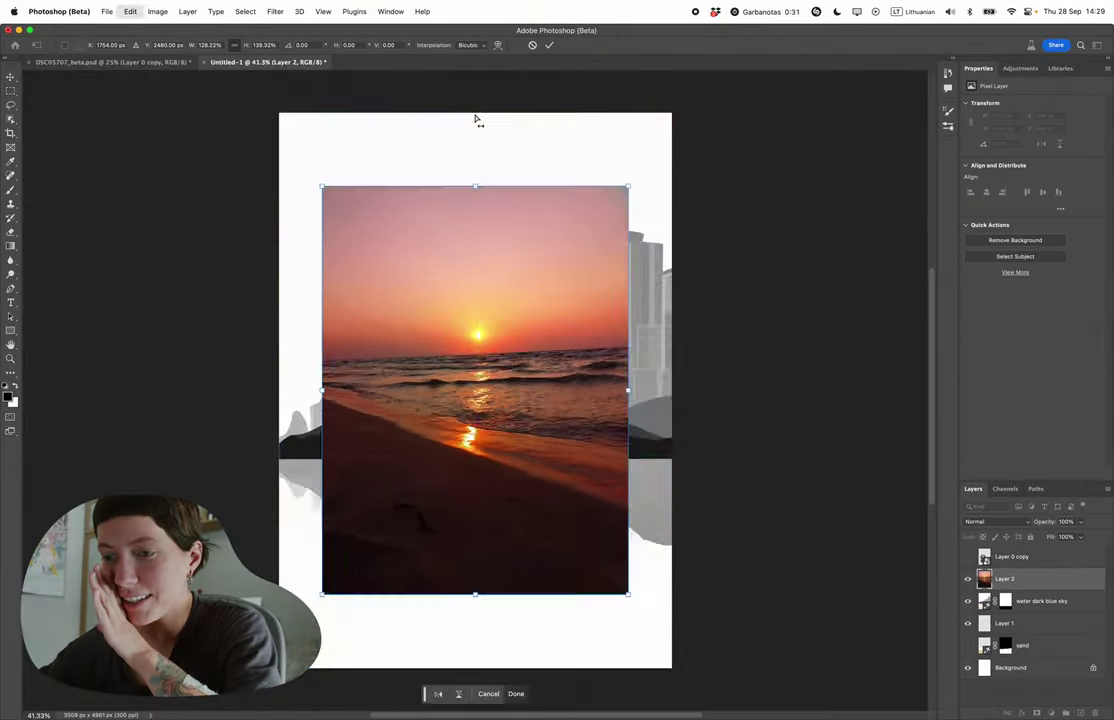
{"action": "left_click_drag", "start_coordinate": [475, 117], "coordinate": [497, 196]}
{"action": "left_click_drag", "start_coordinate": [671, 390], "coordinate": [666, 395]}
{"action": "key", "text": "Return"}
- Show the rulers and briefly toggle the band photo layer on and off
{"action": "key", "text": "ctrl+r"}
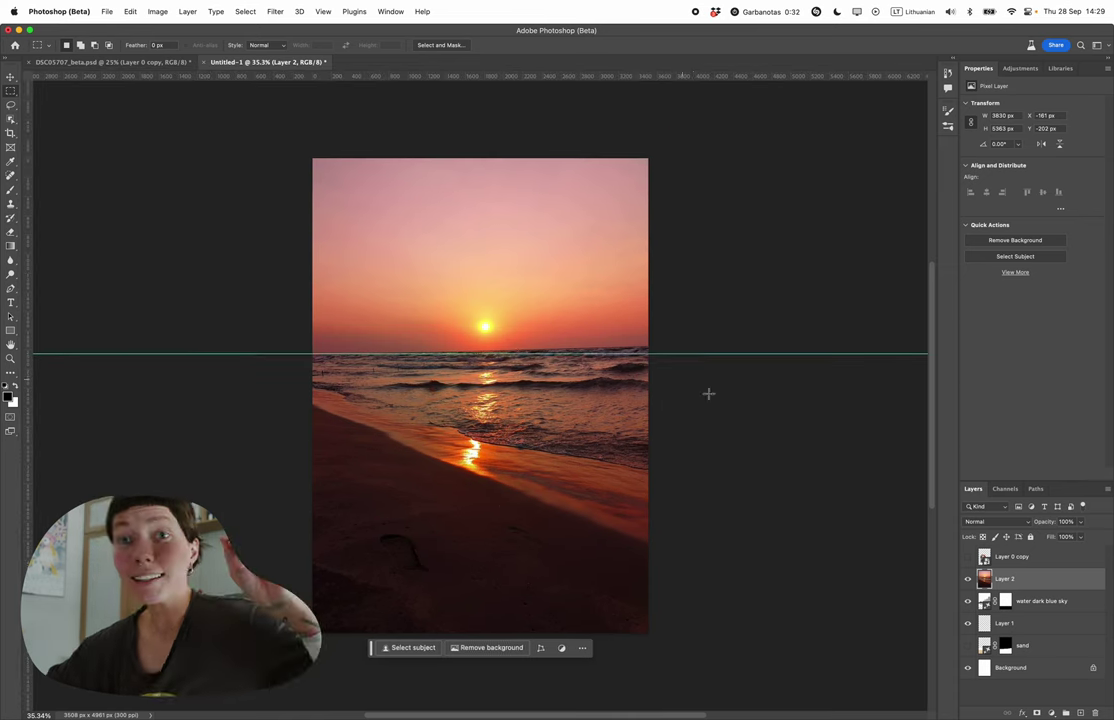
{"action": "key", "text": "ctrl+t"}
{"action": "key", "text": "Escape"}
{"action": "key", "text": "m"}
{"action": "left_click", "coordinate": [968, 557]}
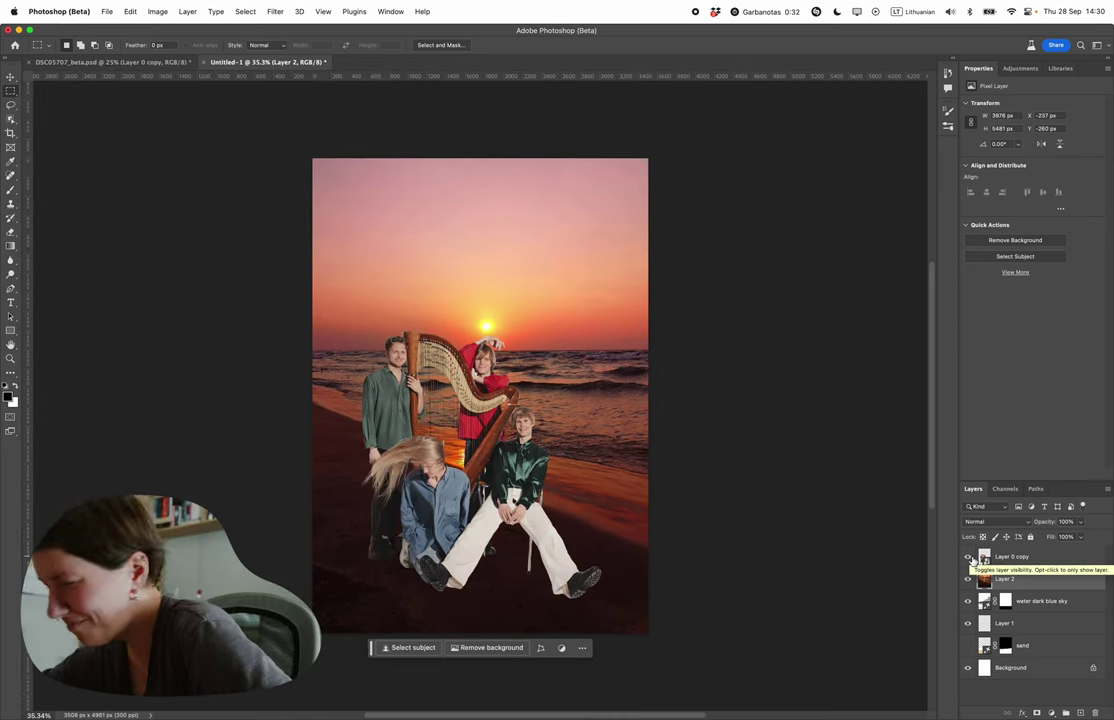
{"action": "left_click", "coordinate": [968, 557]}
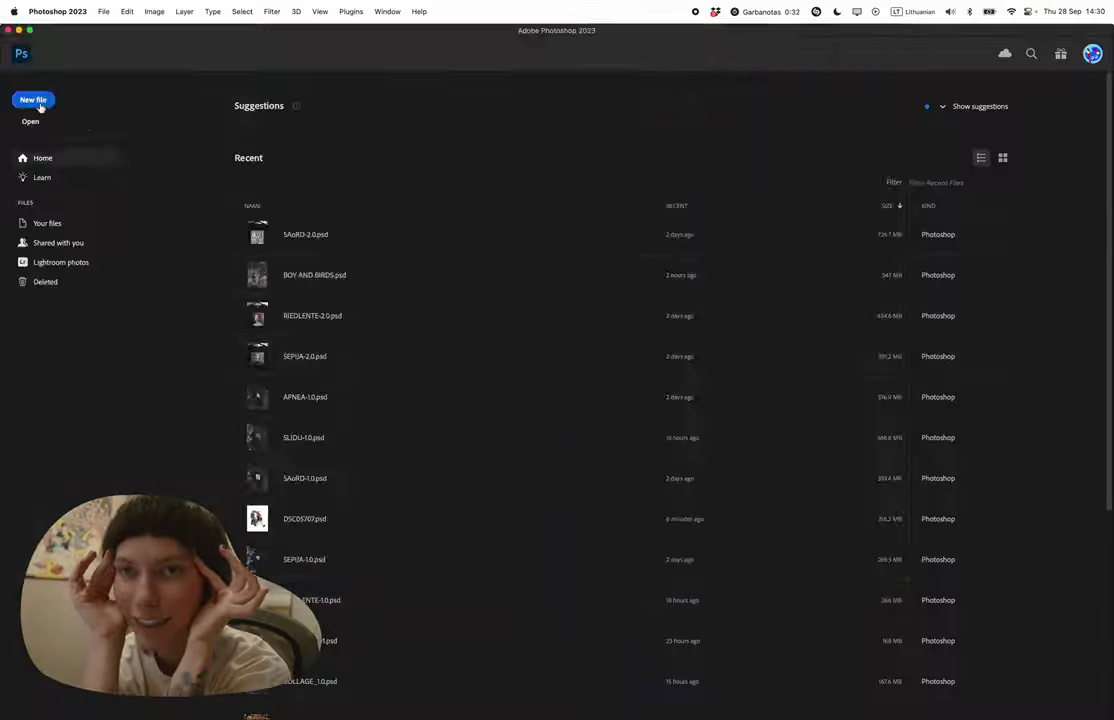
- Create a new document, place the desert photo and mask it to the Magic Wand dune selection
{"action": "left_click", "coordinate": [37, 106]}
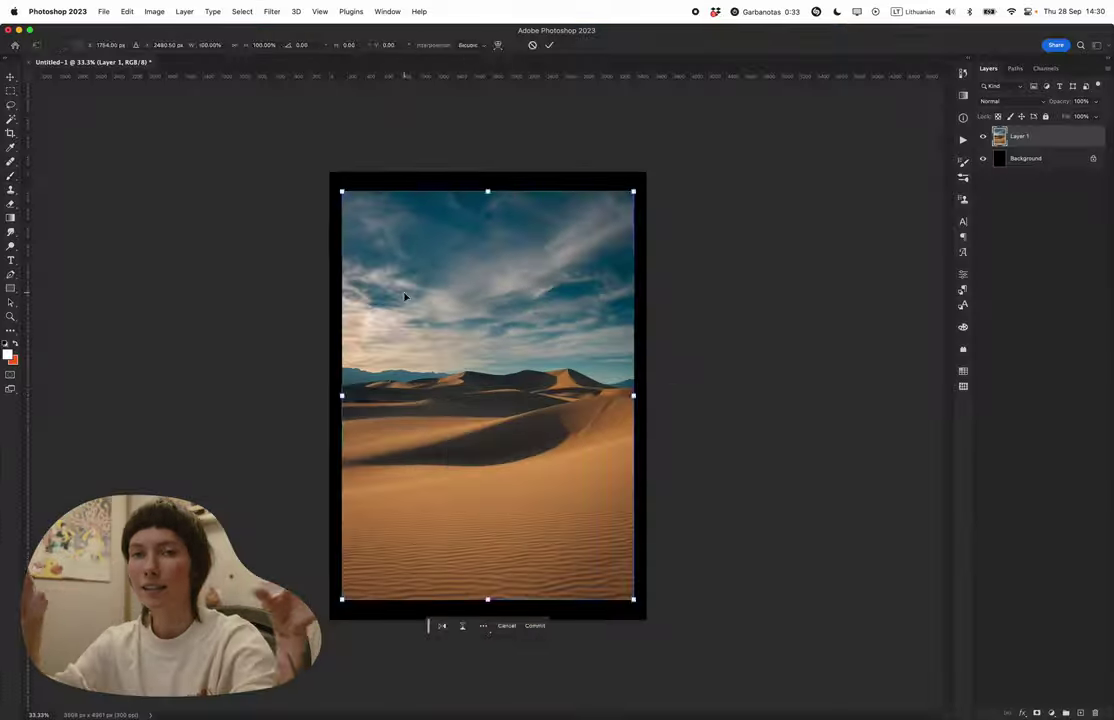
{"action": "key", "text": "Return"}
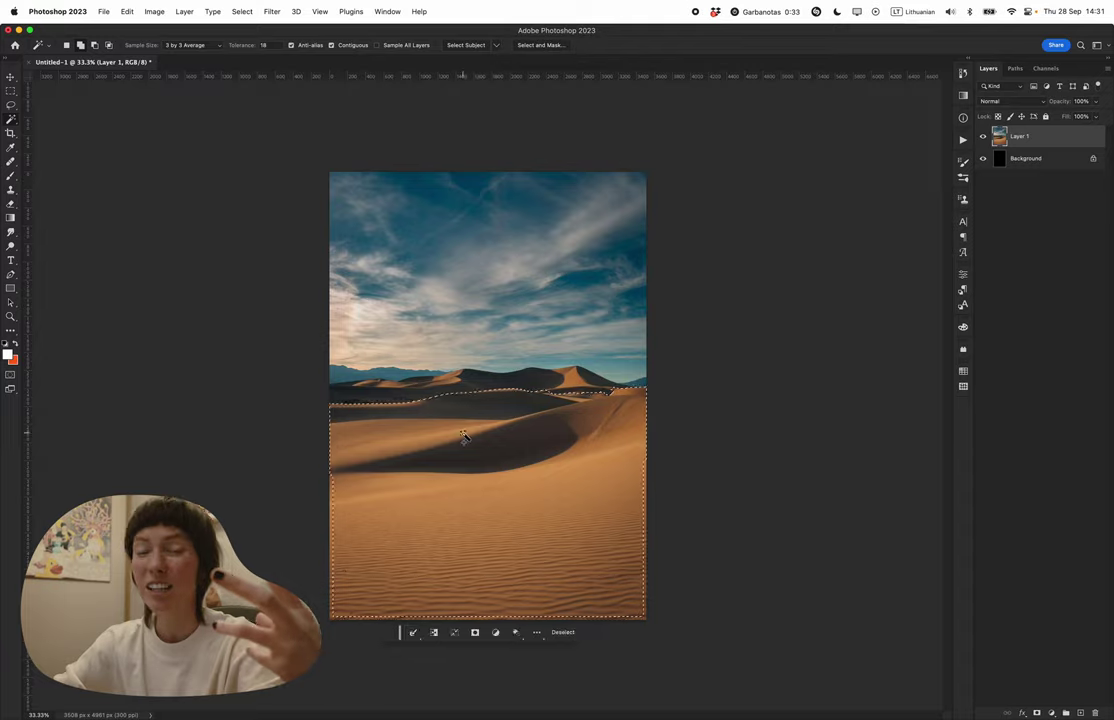
{"action": "left_click", "coordinate": [465, 477]}
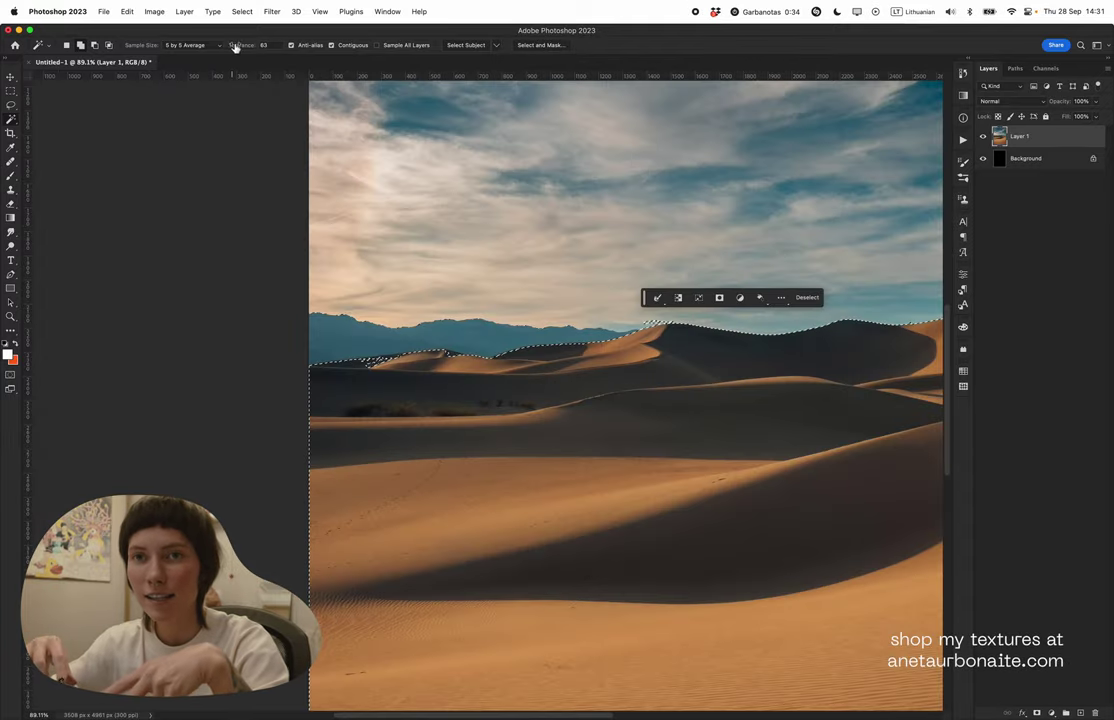
{"action": "scroll", "coordinate": [480, 400], "scroll_direction": "right", "scroll_amount": 5}
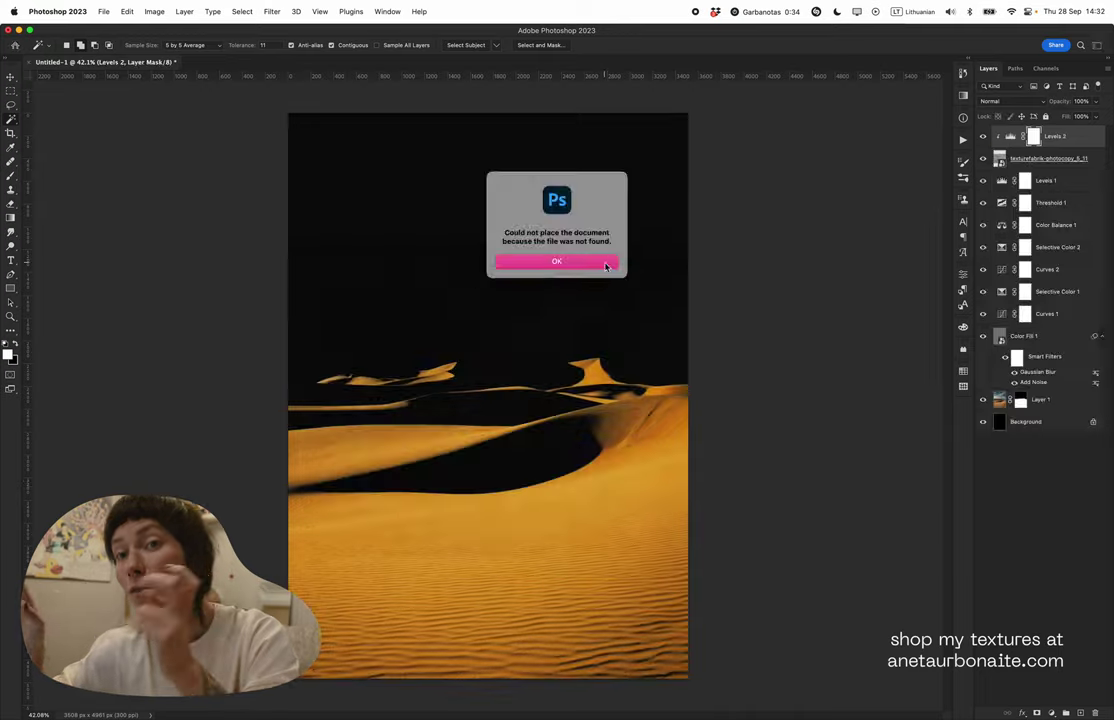
{"action": "left_click", "coordinate": [605, 260]}
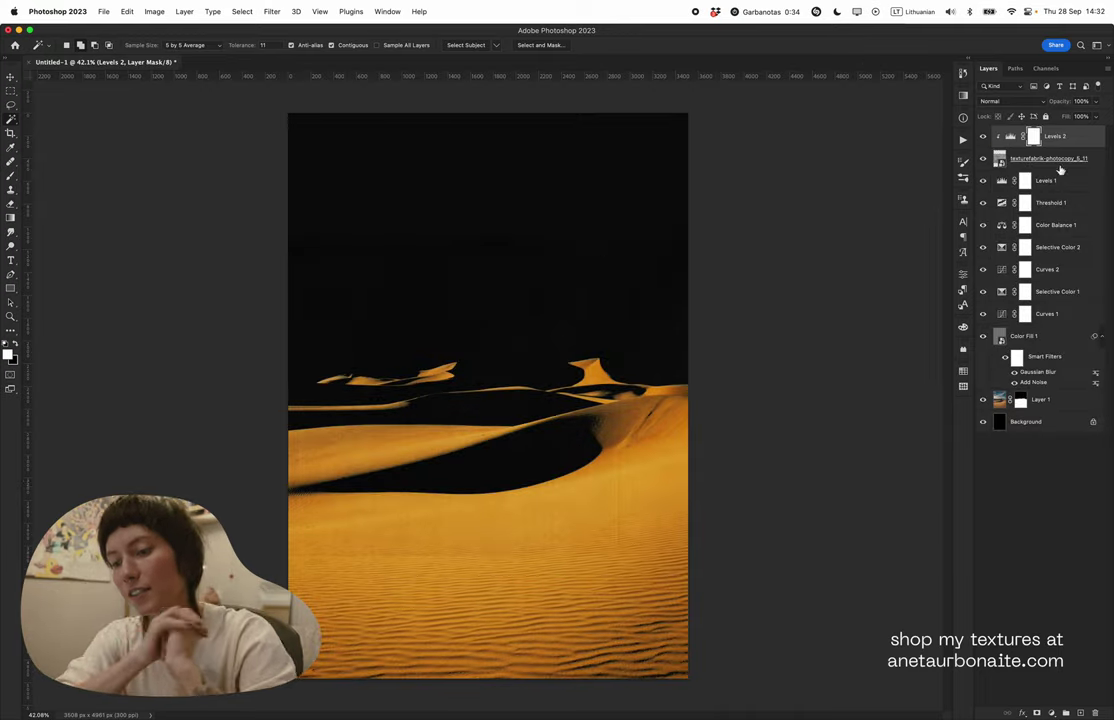
- Select the desert layer and switch Selective Color 1 to the Yellows range
{"action": "left_click", "coordinate": [127, 11]}
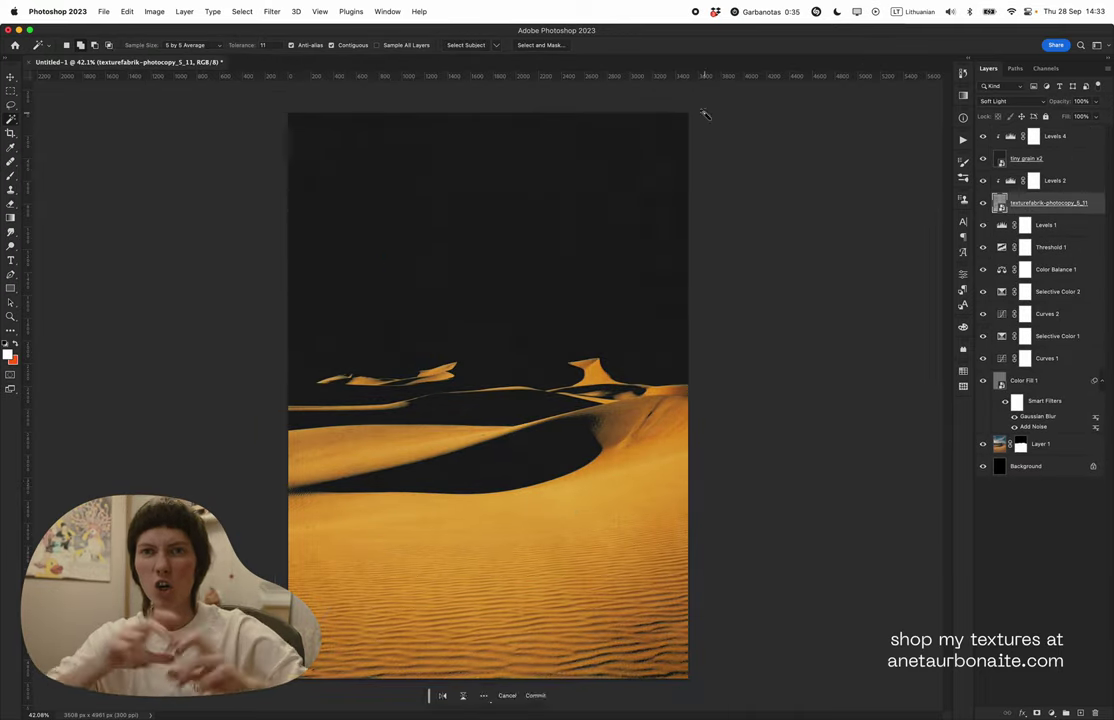
{"action": "left_click", "coordinate": [982, 313]}
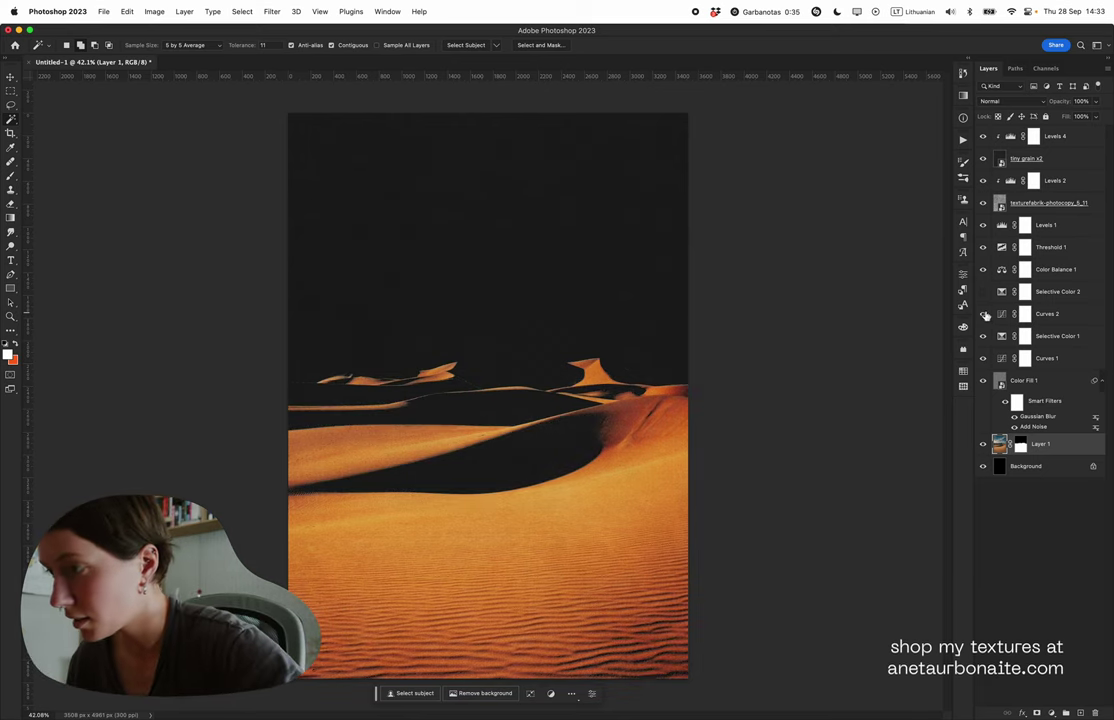
{"action": "left_click", "coordinate": [1025, 336]}
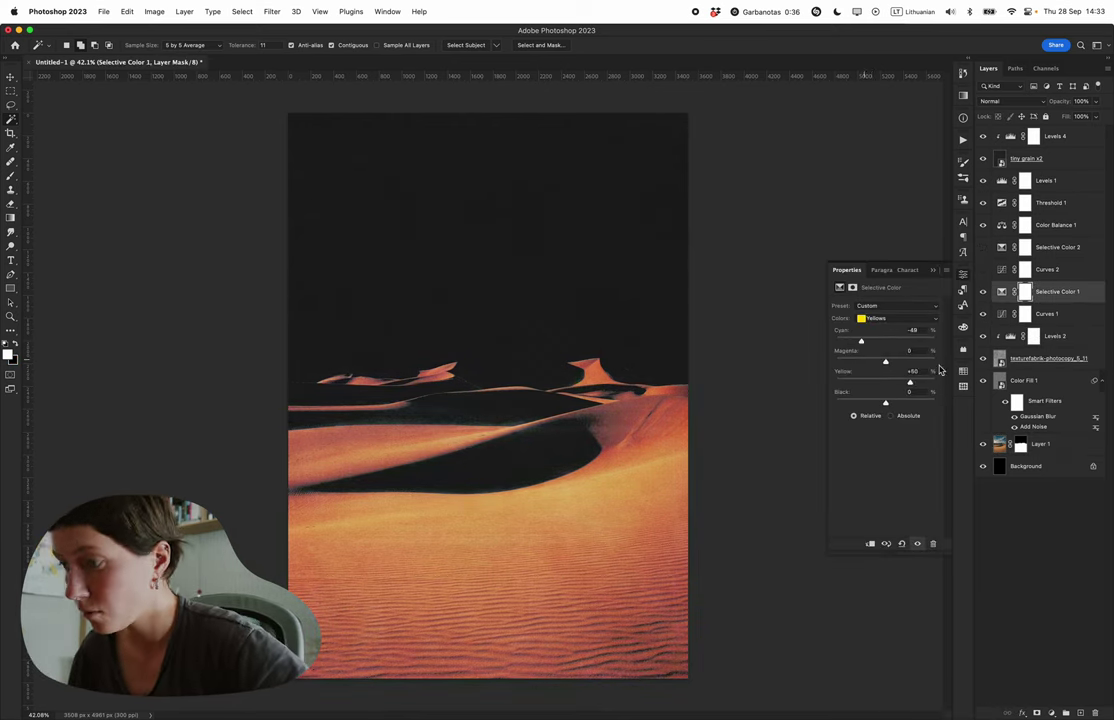
{"action": "left_click", "coordinate": [897, 318]}
{"action": "left_click", "coordinate": [880, 318]}
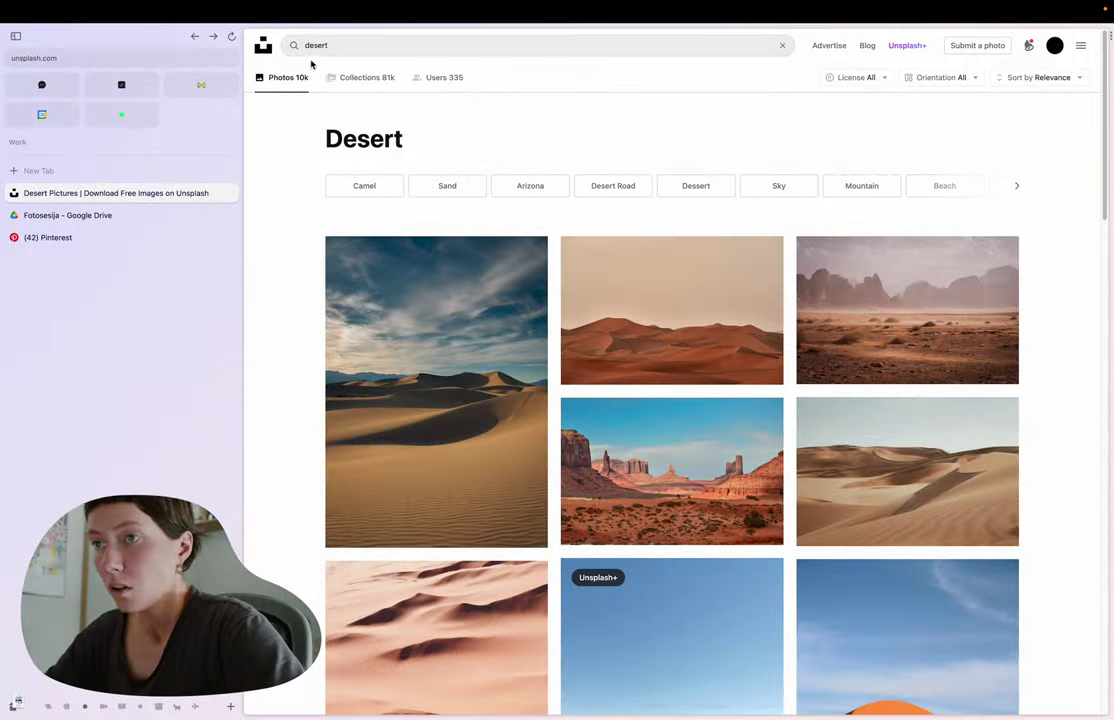
- Search Unsplash for 'sun' and scroll through the results
{"action": "key", "text": "Return"}
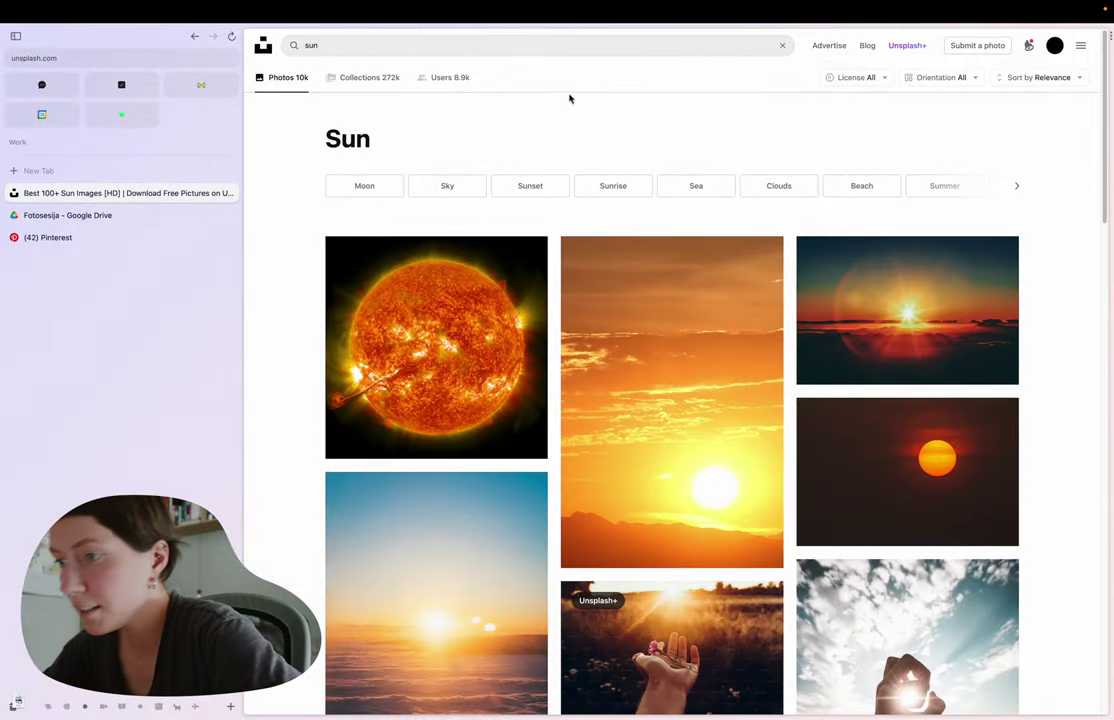
{"action": "scroll", "coordinate": [684, 444], "scroll_direction": "down", "scroll_amount": 10}
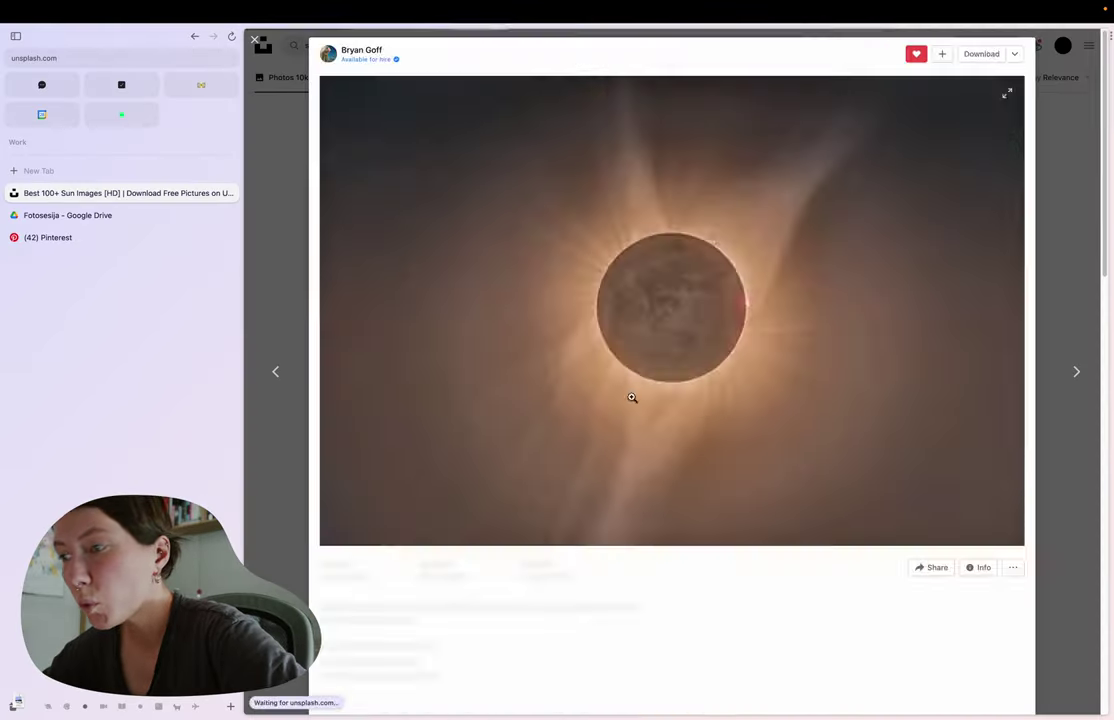
{"action": "scroll", "coordinate": [629, 398], "scroll_direction": "down", "scroll_amount": 10}
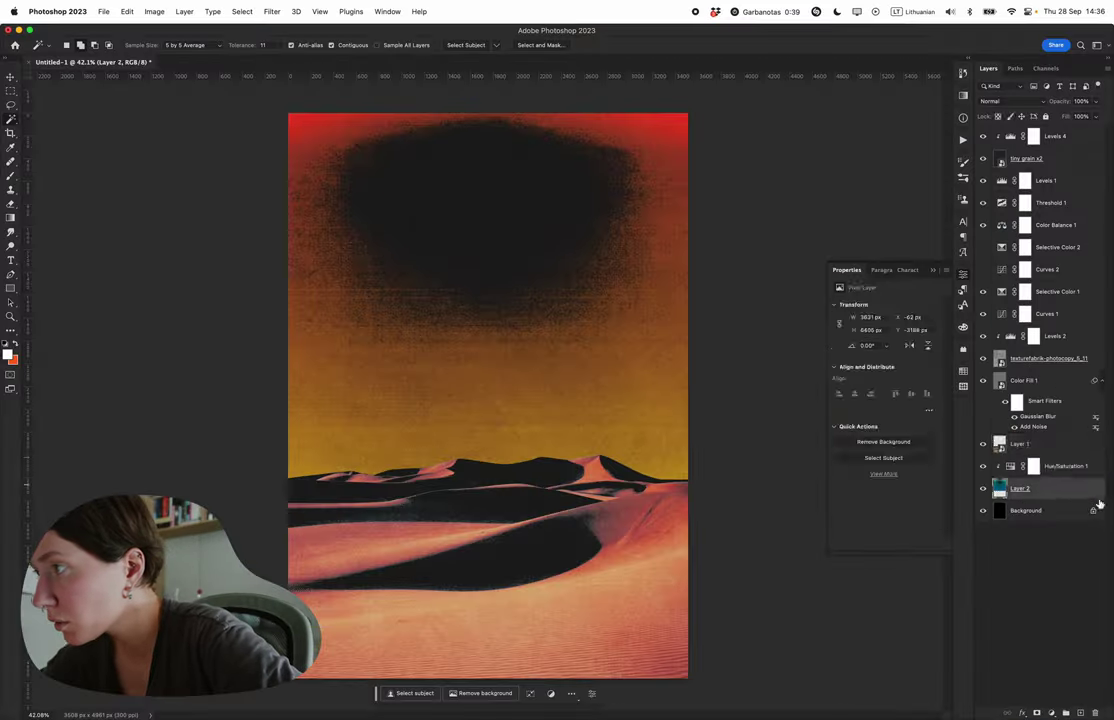
- Paste the eclipse photo, enlarge it to fill the poster, and pick a new foreground colour
{"action": "key", "text": "cmd+v"}
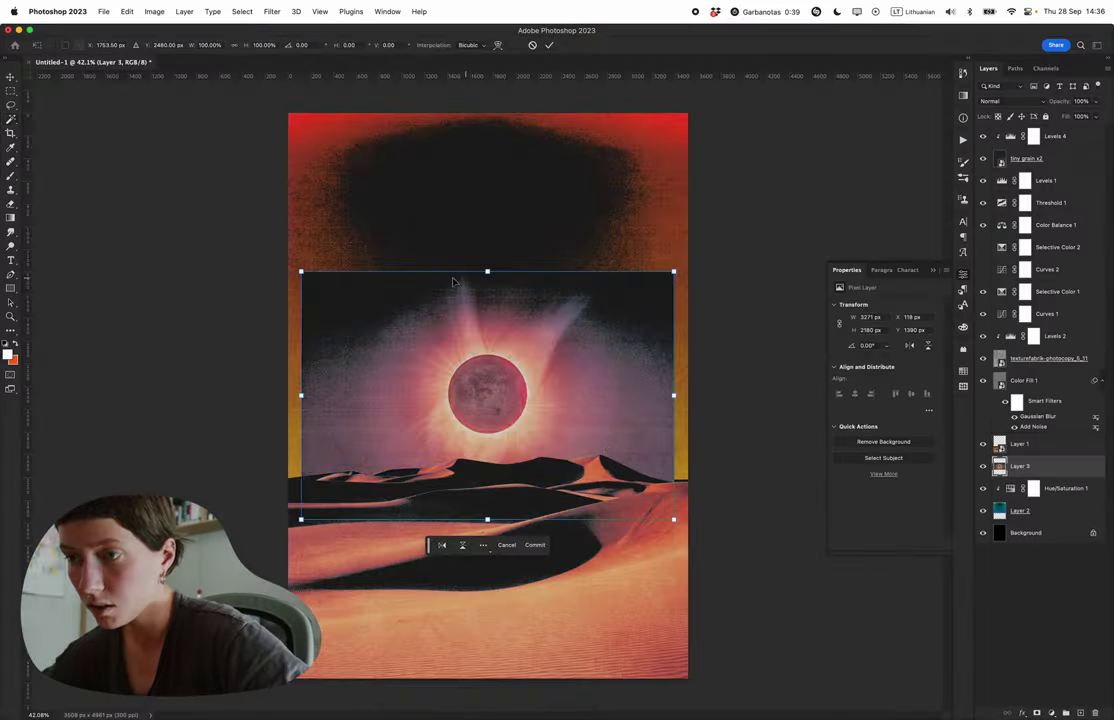
{"action": "left_click_drag", "start_coordinate": [298, 272], "coordinate": [266, 246]}
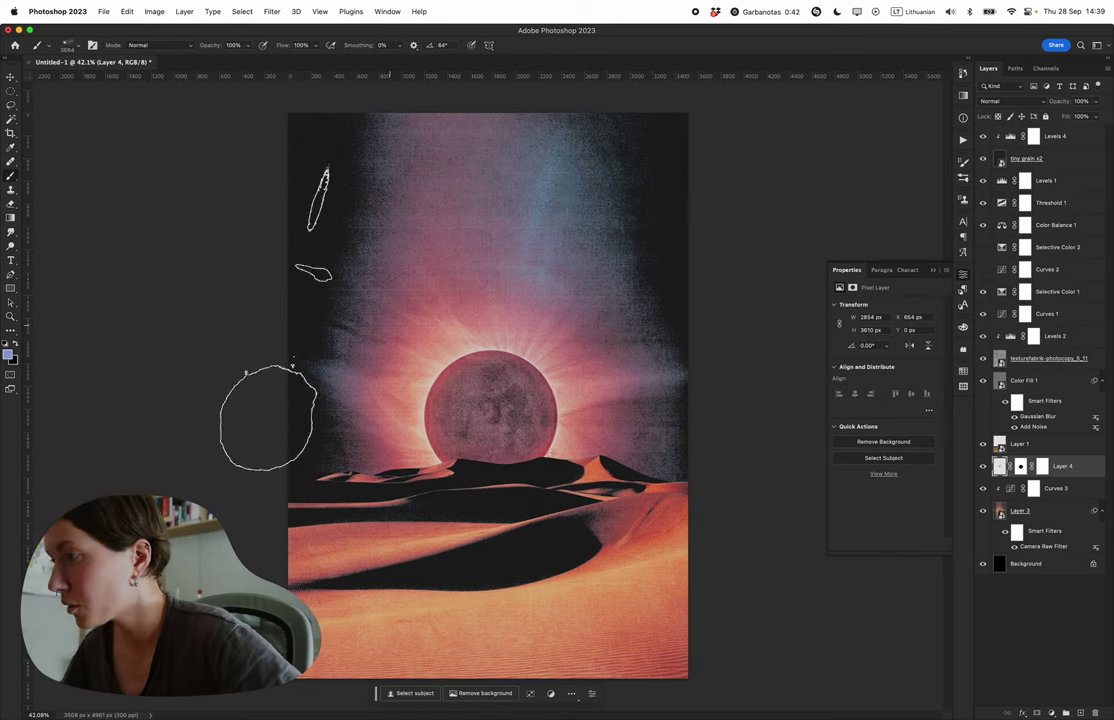
{"action": "left_click", "coordinate": [8, 355]}
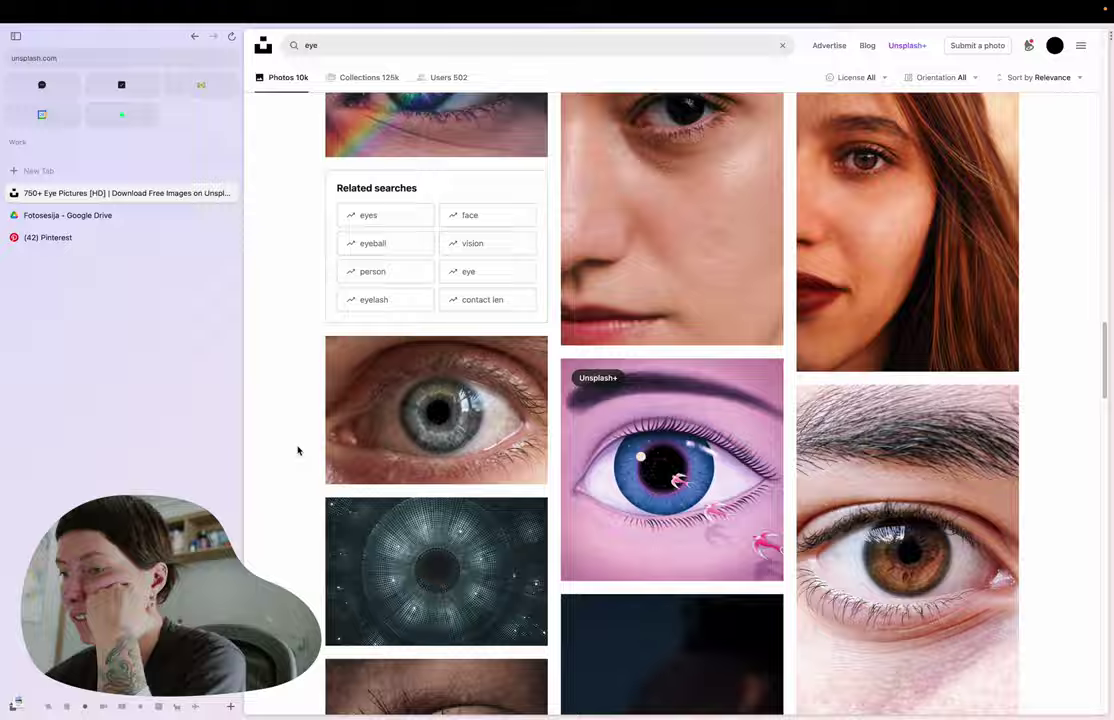
- Browse Unsplash eye photos and open the blue iris close-up
{"action": "scroll", "coordinate": [455, 315], "scroll_direction": "up", "scroll_amount": 5}
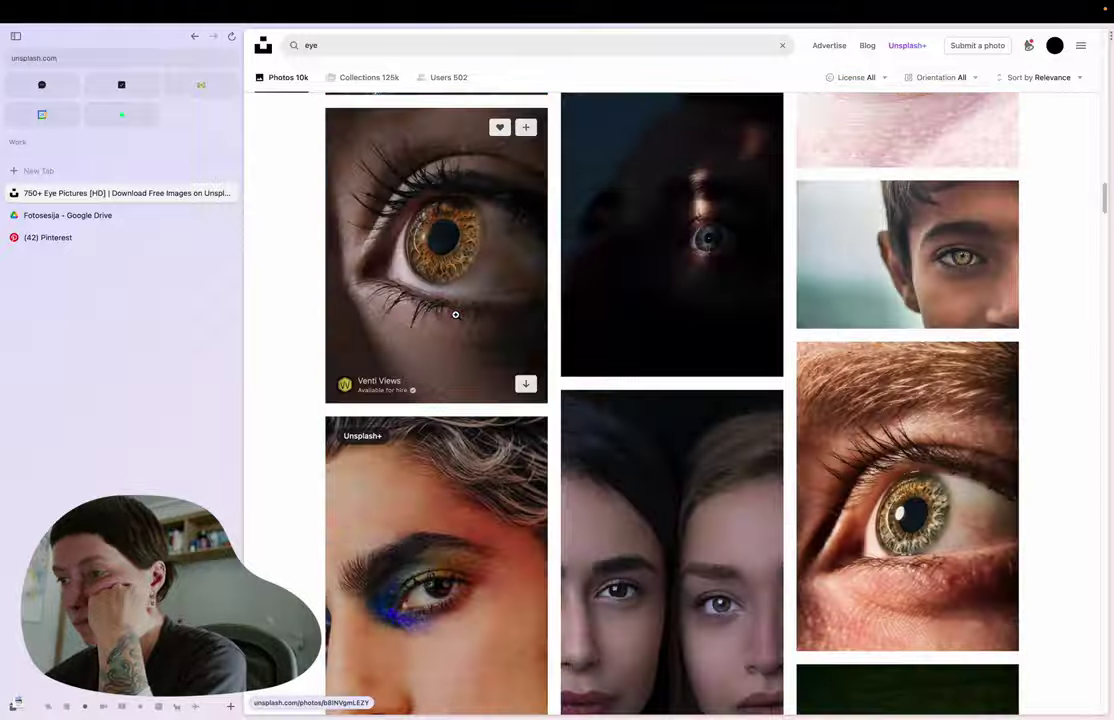
{"action": "left_click", "coordinate": [455, 315]}
{"action": "scroll", "coordinate": [564, 376], "scroll_direction": "down", "scroll_amount": 10}
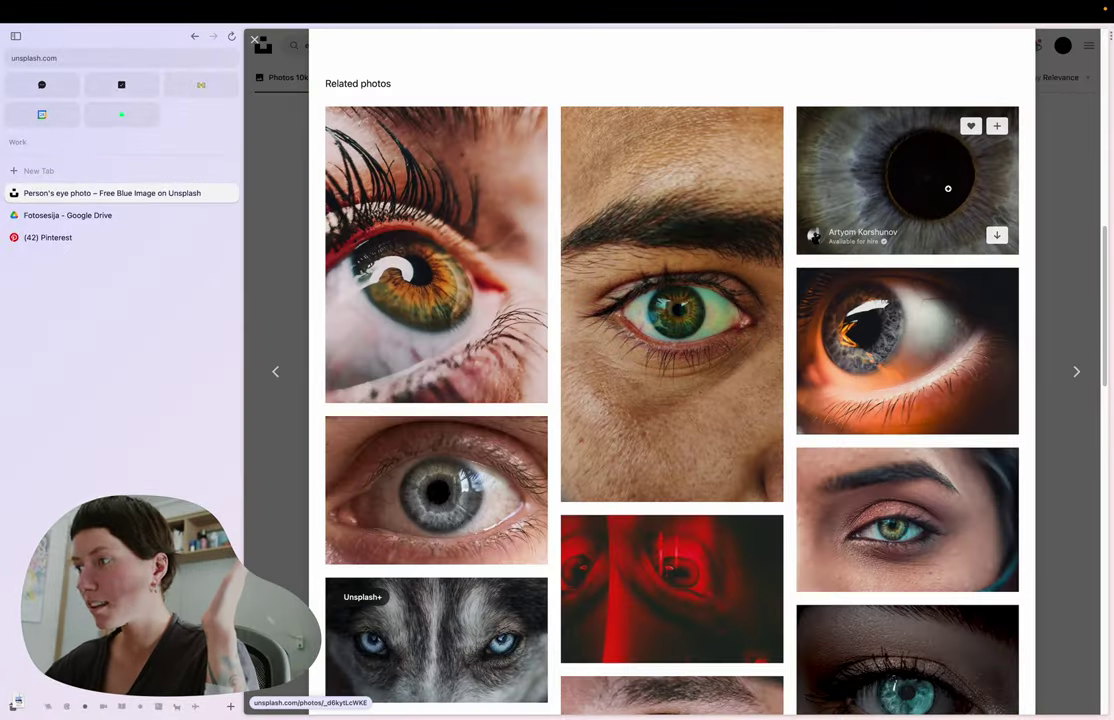
{"action": "scroll", "coordinate": [924, 209], "scroll_direction": "down", "scroll_amount": 5}
{"action": "scroll", "coordinate": [924, 250], "scroll_direction": "up", "scroll_amount": 4}
{"action": "left_click", "coordinate": [905, 120]}
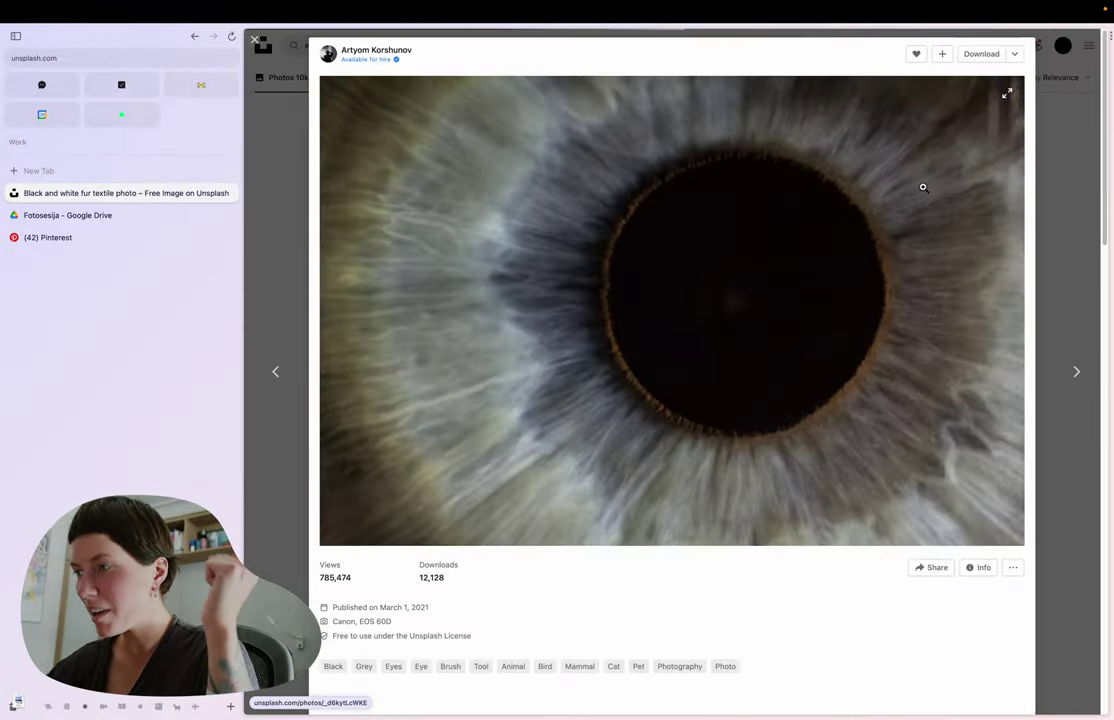
{"action": "scroll", "coordinate": [739, 318], "scroll_direction": "down", "scroll_amount": 10}
{"action": "scroll", "coordinate": [739, 318], "scroll_direction": "down", "scroll_amount": 5}
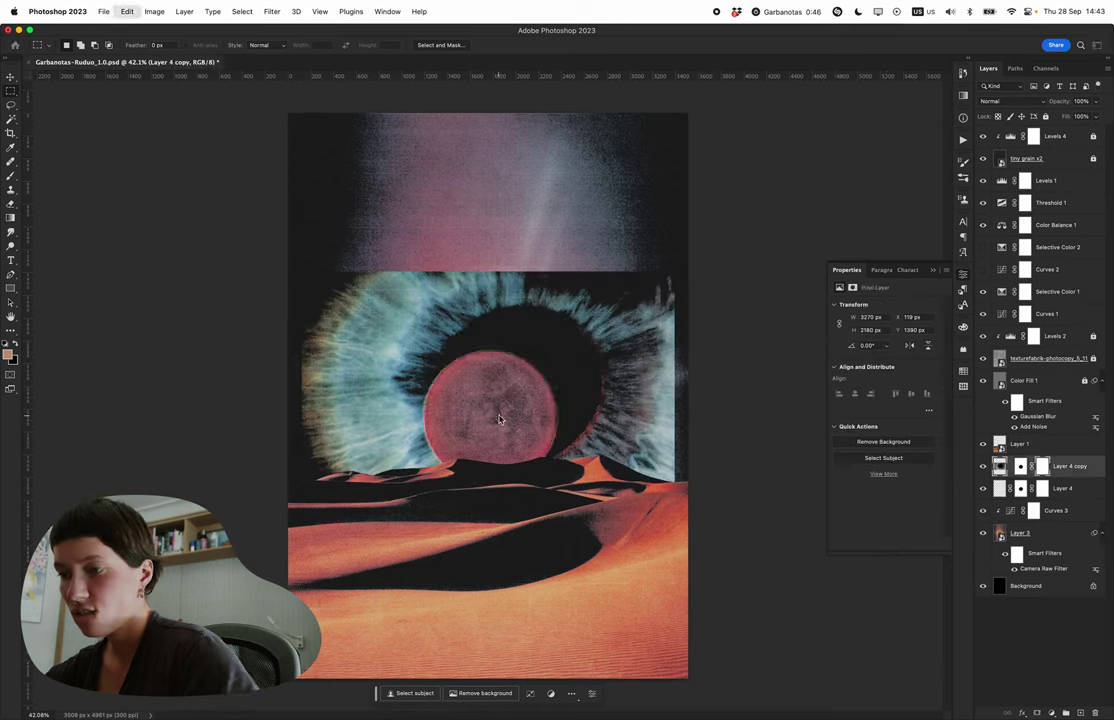
- Paste the iris photo in Color Dodge mode and resize it around the eclipse
{"action": "key", "text": "super+v"}
{"action": "left_click", "coordinate": [1008, 103]}
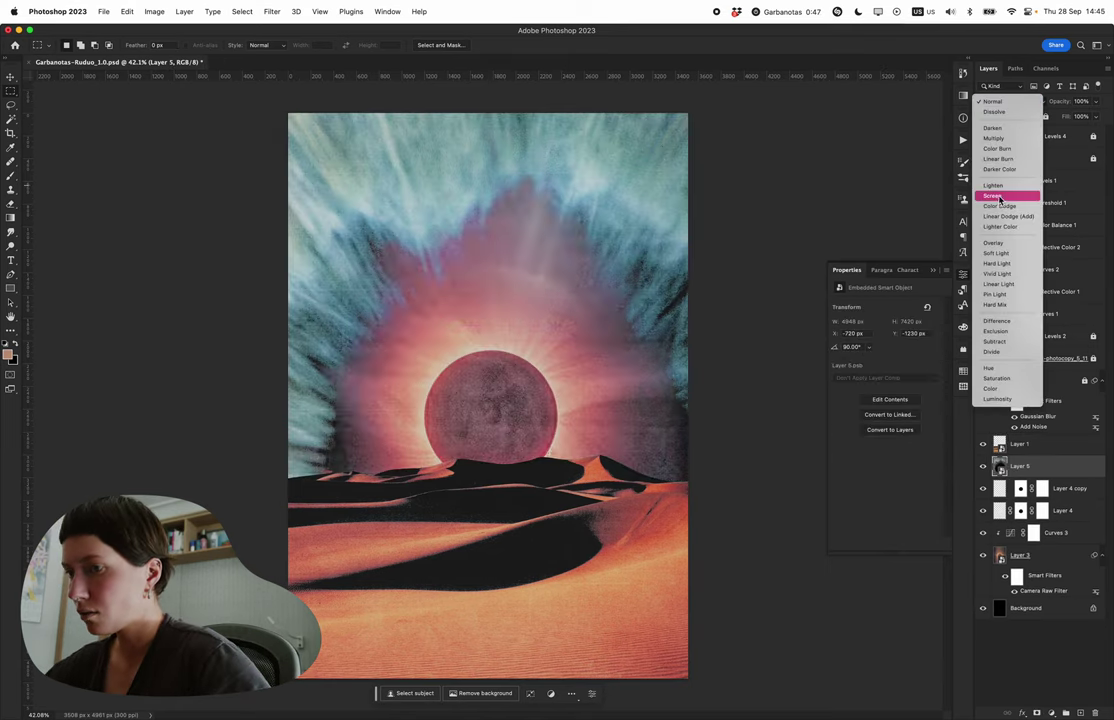
{"action": "left_click", "coordinate": [1000, 207]}
{"action": "key", "text": "super+t"}
{"action": "left_click_drag", "start_coordinate": [586, 250], "coordinate": [594, 315]}
{"action": "scroll", "coordinate": [594, 315], "scroll_direction": "down", "scroll_amount": 3}
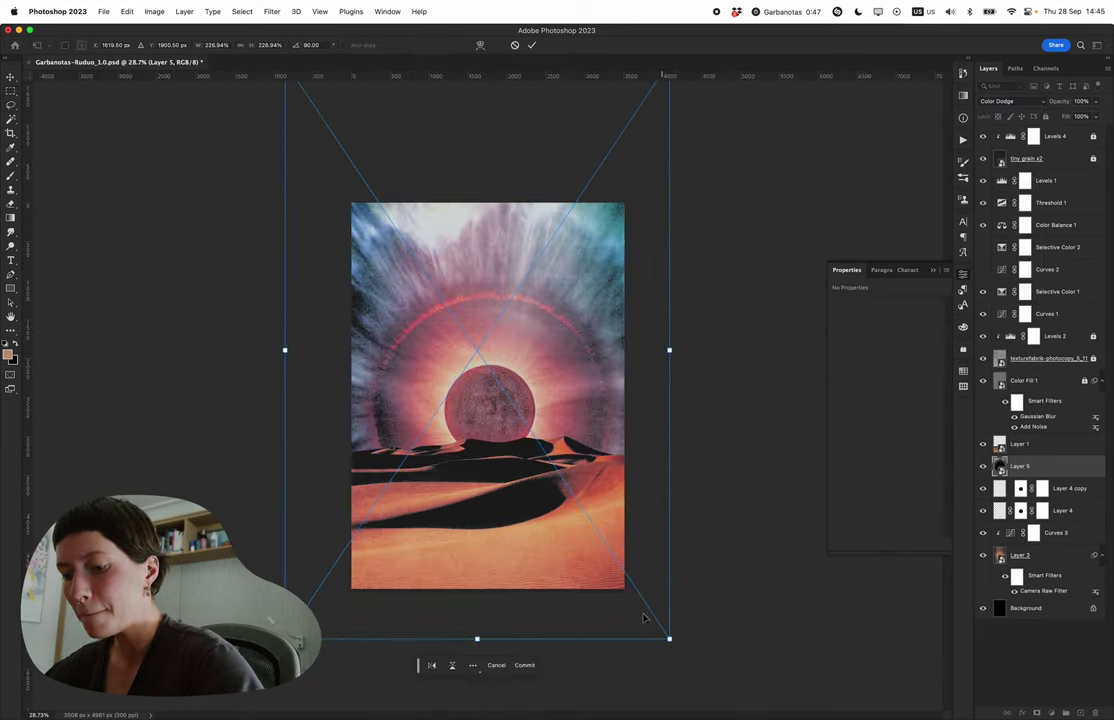
{"action": "left_click_drag", "start_coordinate": [667, 639], "coordinate": [627, 589]}
{"action": "left_click_drag", "start_coordinate": [589, 530], "coordinate": [585, 518]}
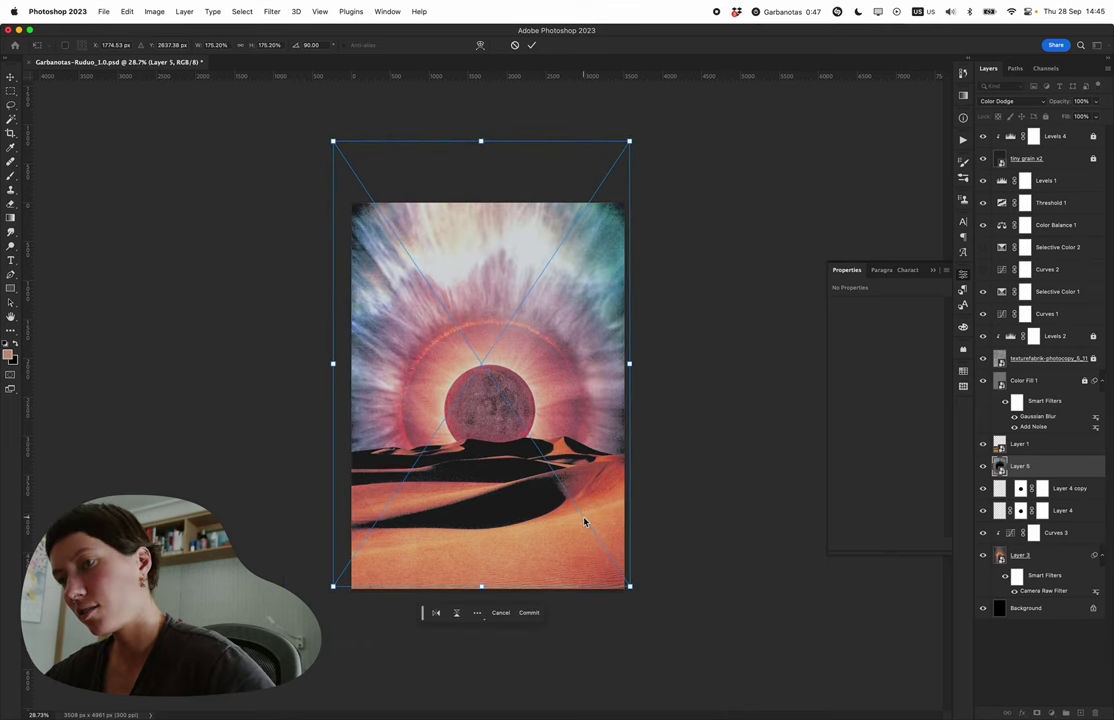
{"action": "key", "text": "Return"}
- Switch the iris layer to Soft Light and move it just below Layer 1
{"action": "left_click", "coordinate": [1008, 101]}
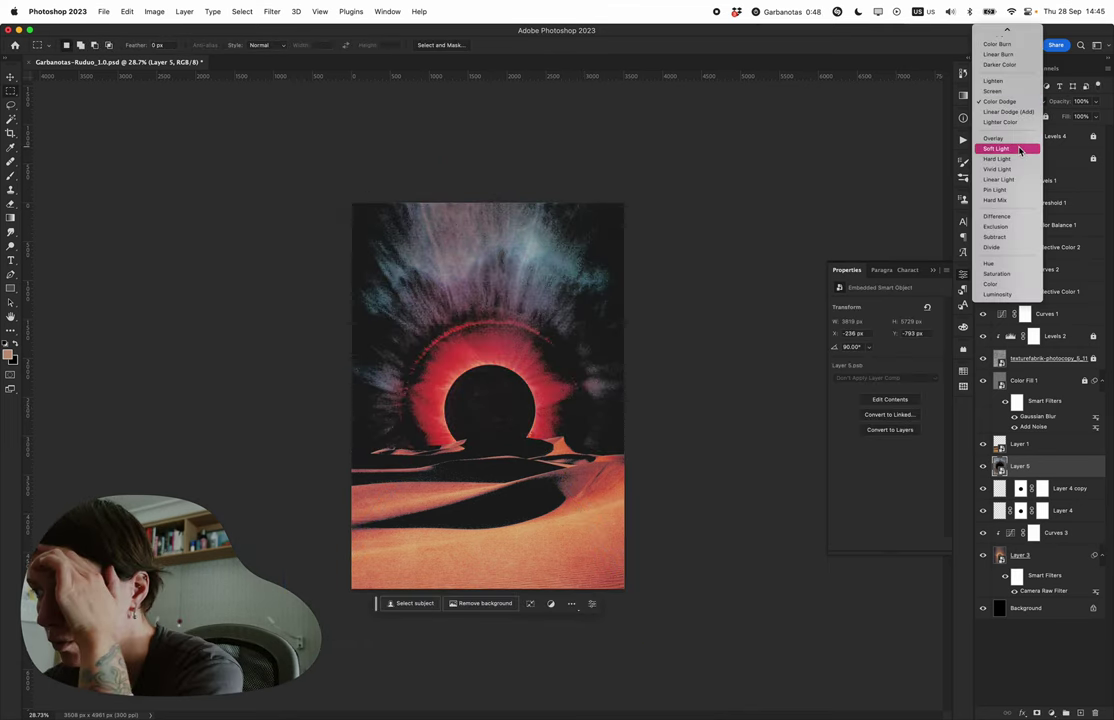
{"action": "left_click", "coordinate": [1020, 148]}
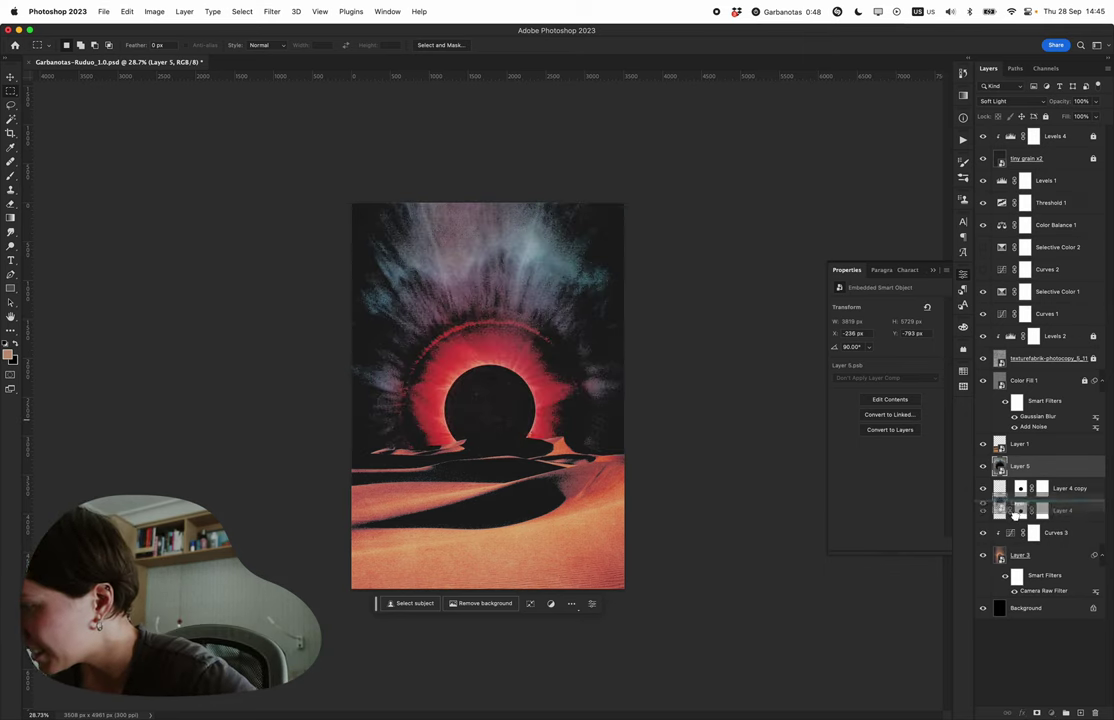
{"action": "left_click_drag", "start_coordinate": [1016, 512], "coordinate": [1005, 594]}
{"action": "left_click_drag", "start_coordinate": [998, 461], "coordinate": [998, 467]}
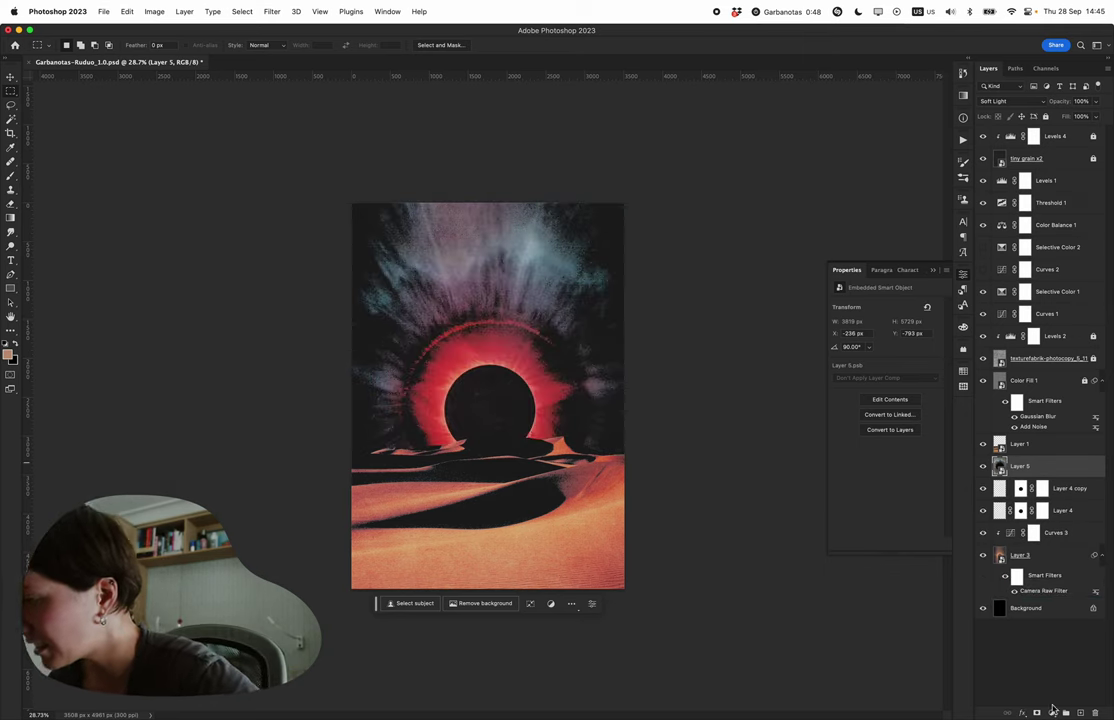
- Paint Layer 5's mask with a black brush, then toggle Curves 2 off and back on
{"action": "left_click", "coordinate": [993, 490]}
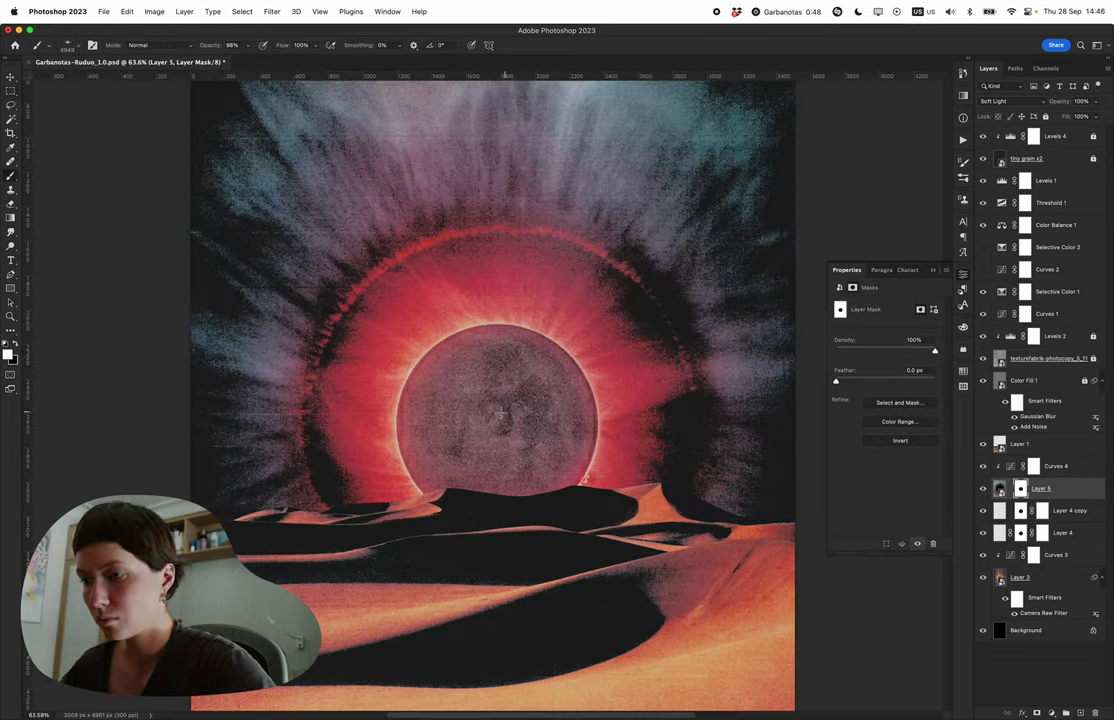
{"action": "scroll", "coordinate": [500, 410], "scroll_direction": "down", "scroll_amount": 3}
{"action": "right_click", "coordinate": [500, 410]}
{"action": "key", "text": "Escape"}
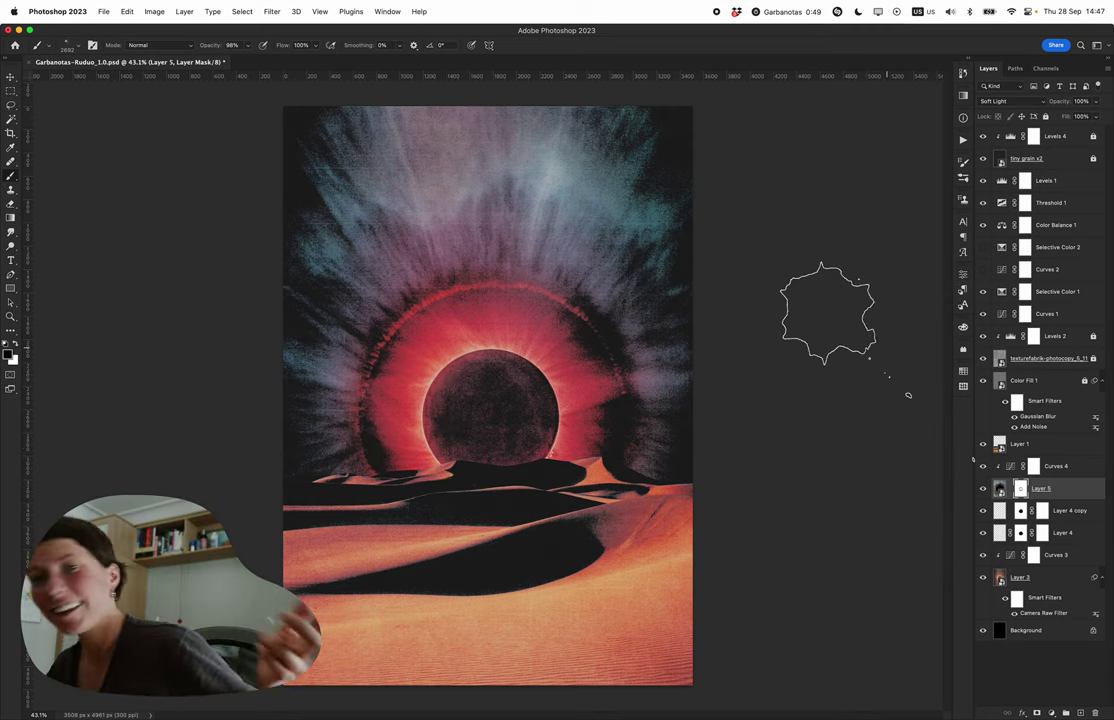
{"action": "left_click", "coordinate": [983, 247]}
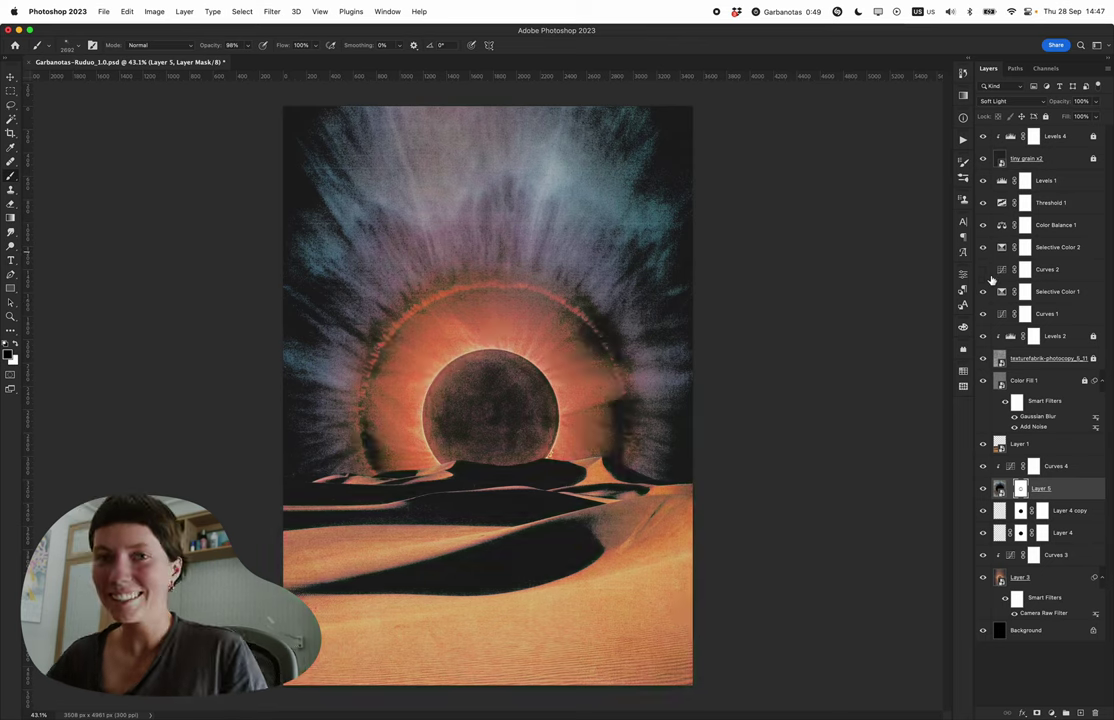
{"action": "left_click", "coordinate": [984, 270]}
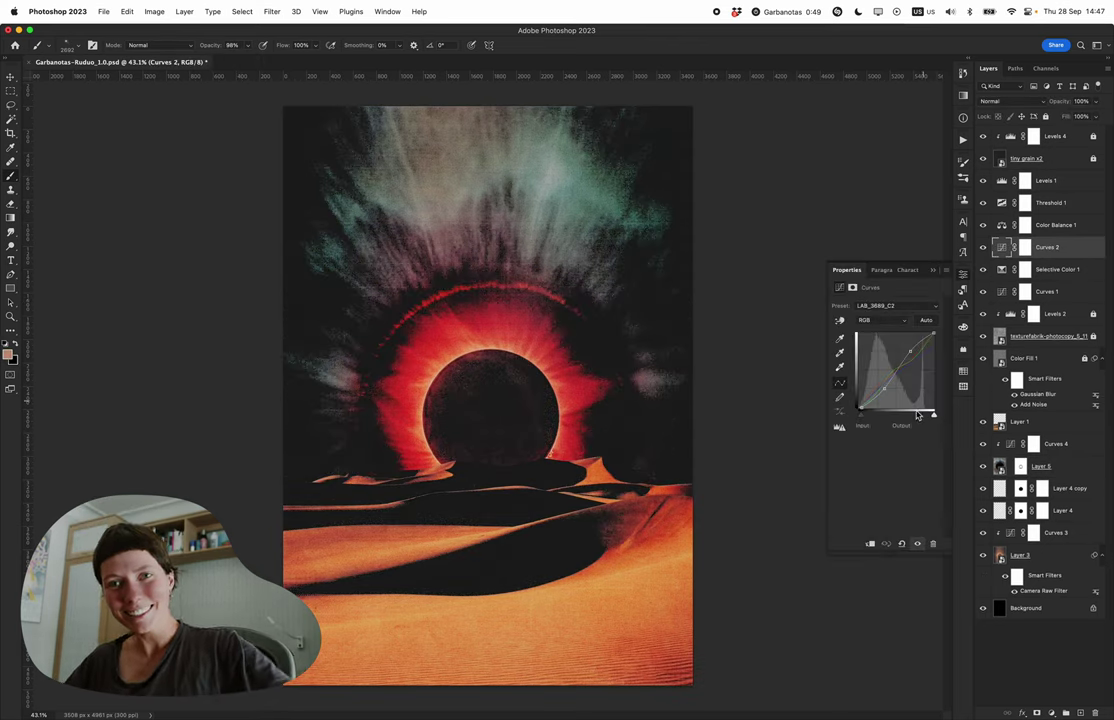
- Tune Curves 2's Red, Green and Blue channels, then draw a gradient across the poster
{"action": "key", "text": "alt+3"}
{"action": "left_click_drag", "start_coordinate": [895, 409], "coordinate": [879, 384]}
{"action": "key", "text": "alt+4"}
{"action": "key", "text": "alt+5"}
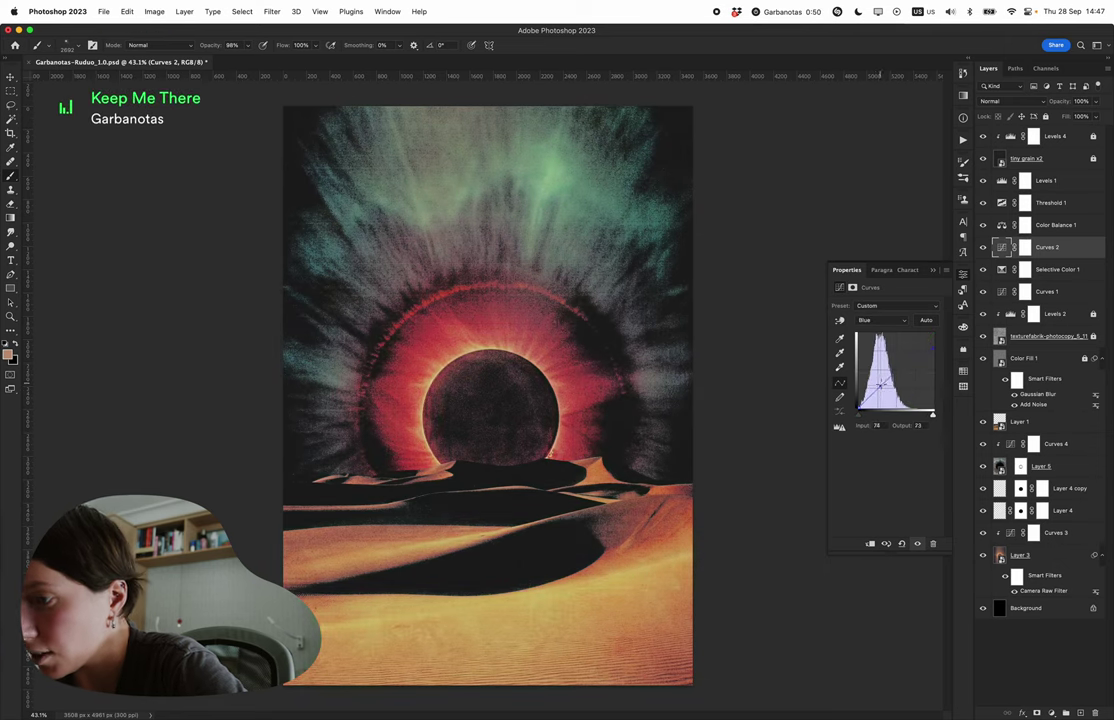
{"action": "key", "text": "alt+4"}
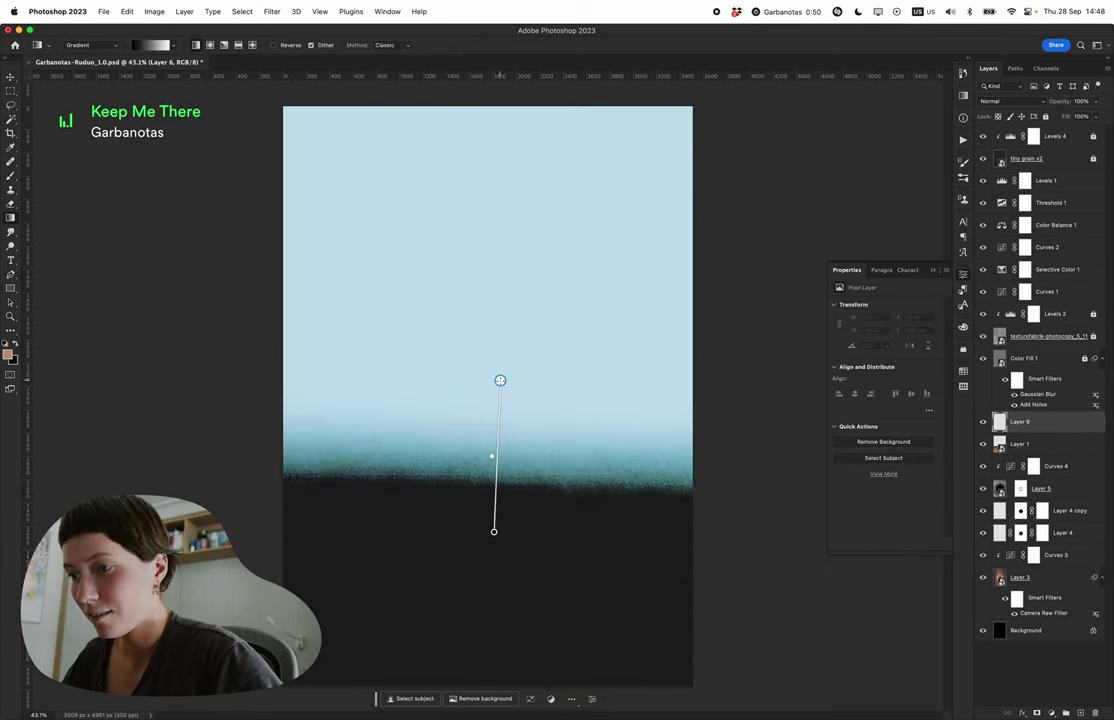
{"action": "left_click_drag", "start_coordinate": [500, 380], "coordinate": [494, 341]}
{"action": "left_click", "coordinate": [1005, 101]}
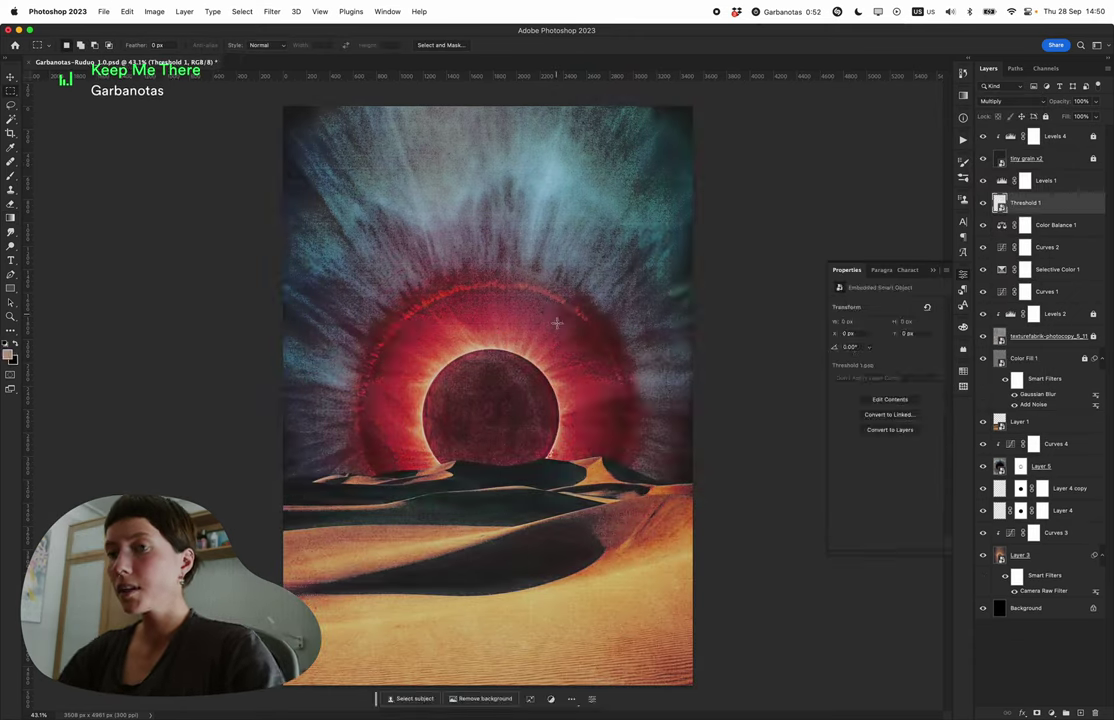
- Save the poster under a new file name
{"action": "key", "text": "super+shift+s"}
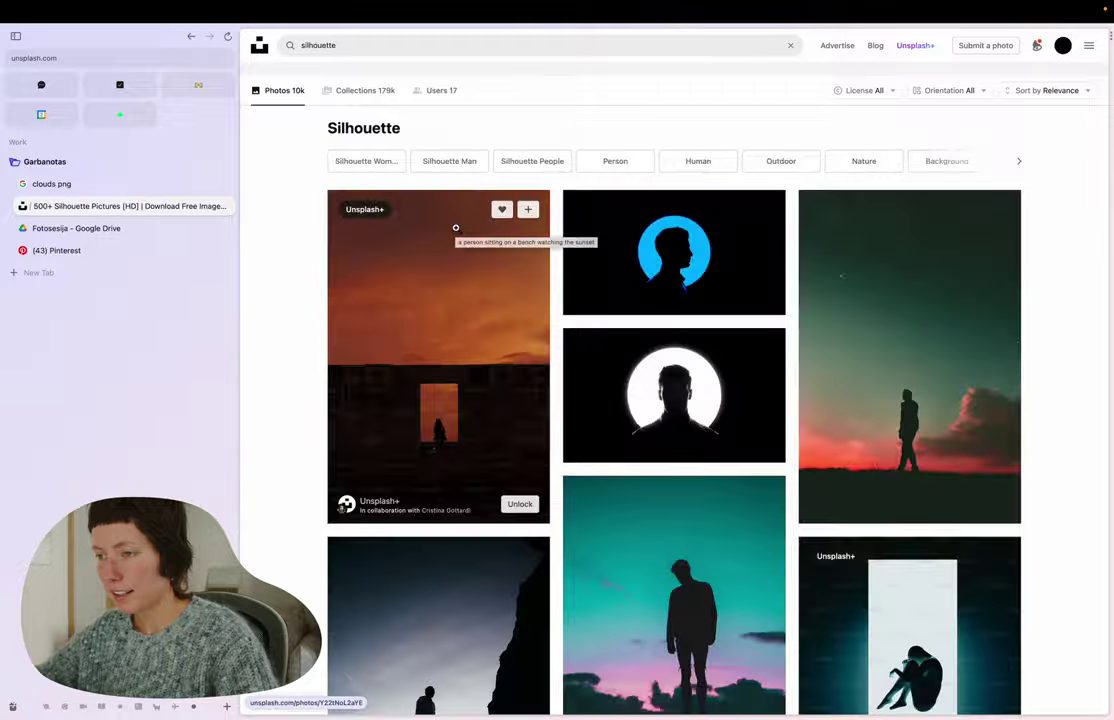
{"action": "scroll", "coordinate": [773, 426], "scroll_direction": "down", "scroll_amount": 10}
{"action": "scroll", "coordinate": [773, 426], "scroll_direction": "up", "scroll_amount": 3}
- Run a web image search for 'silhouette walking away'
{"action": "key", "text": "super+t"}
{"action": "type", "text": "silhouette walking away"}
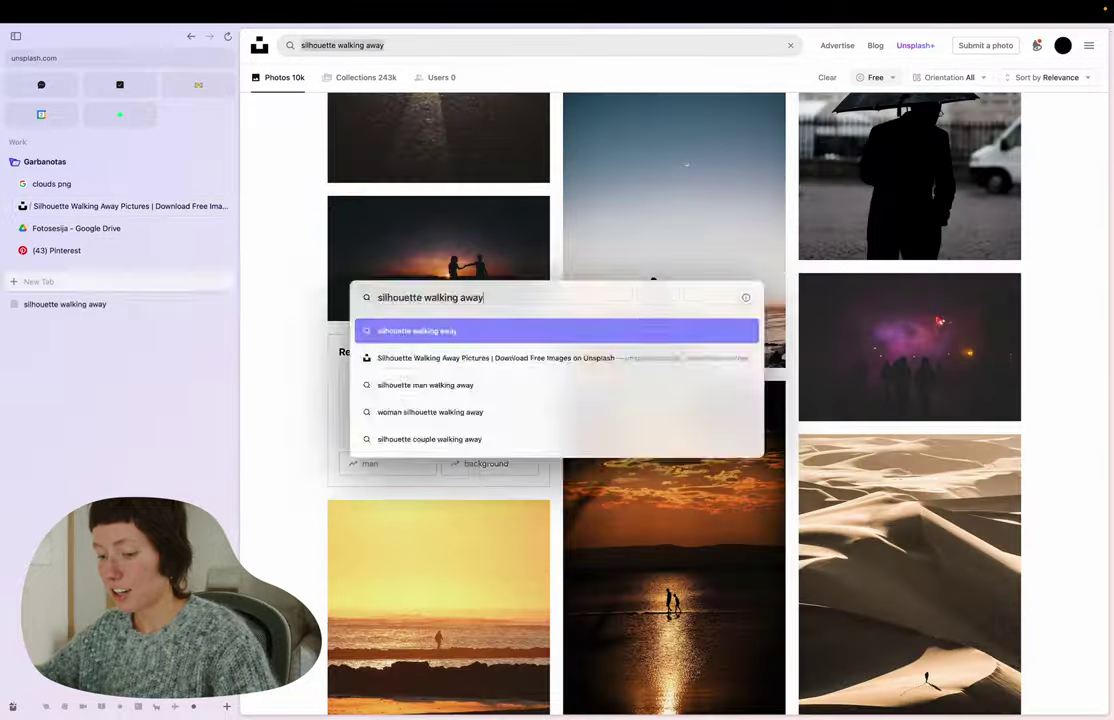
{"action": "key", "text": "Return"}
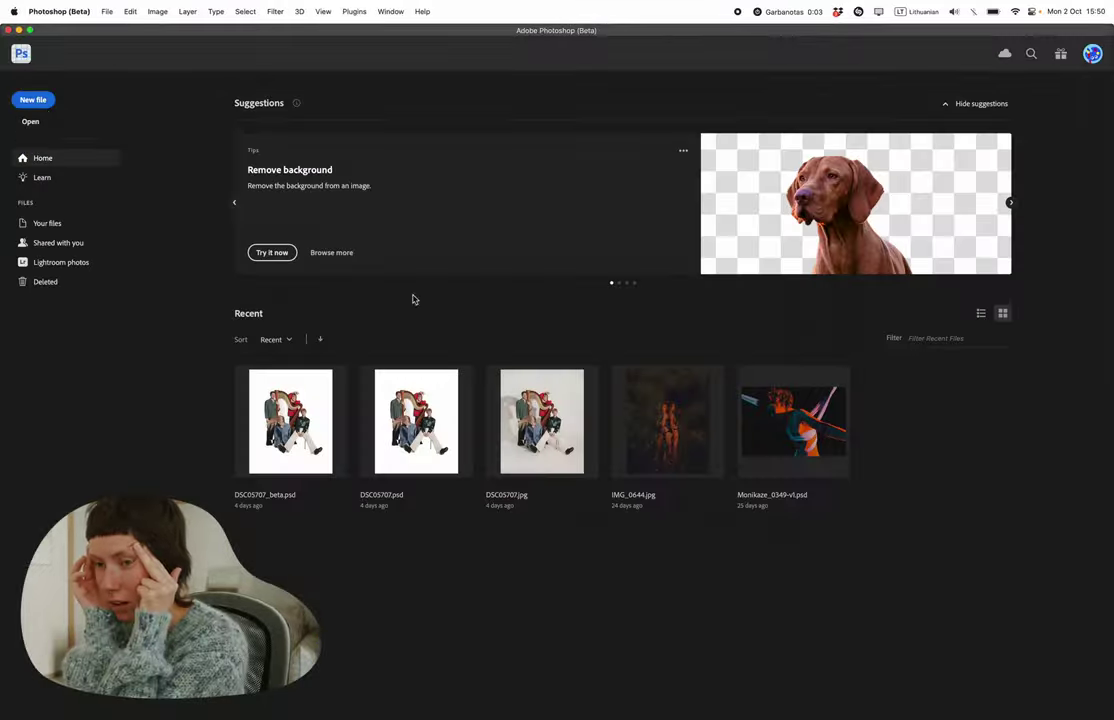
- Create a blank A4 document and generative-fill it with 'silhouette walking away'
{"action": "key", "text": "super+n"}
{"action": "left_click", "coordinate": [816, 536]}
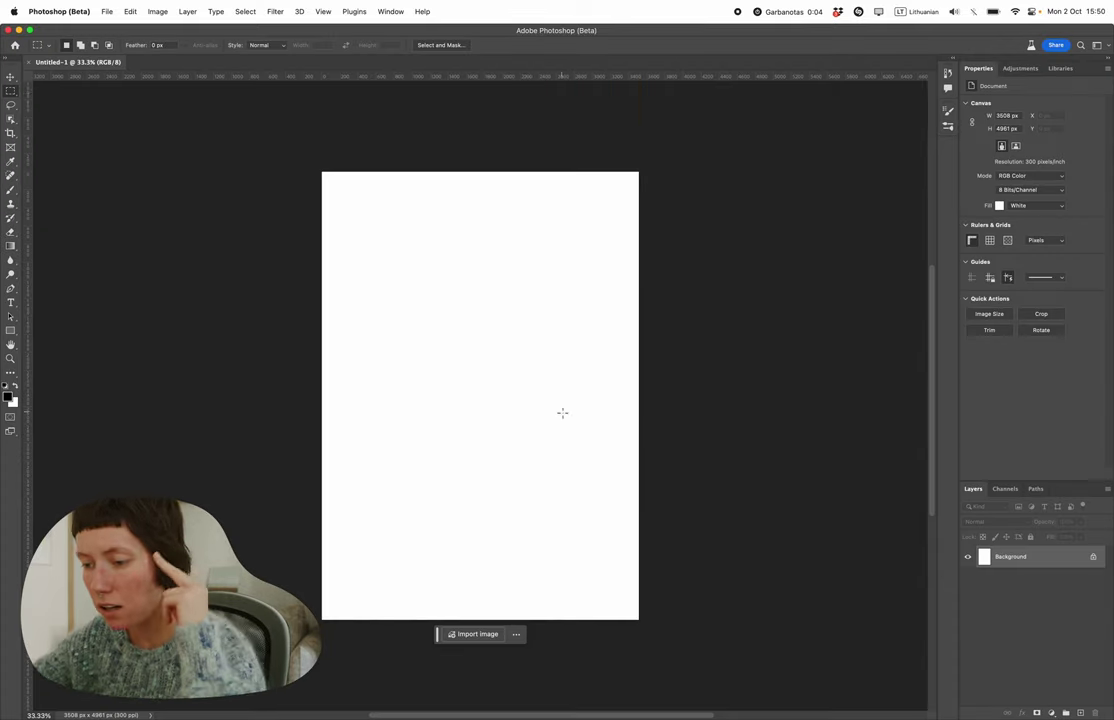
{"action": "scroll", "coordinate": [505, 340], "scroll_direction": "down", "scroll_amount": 2}
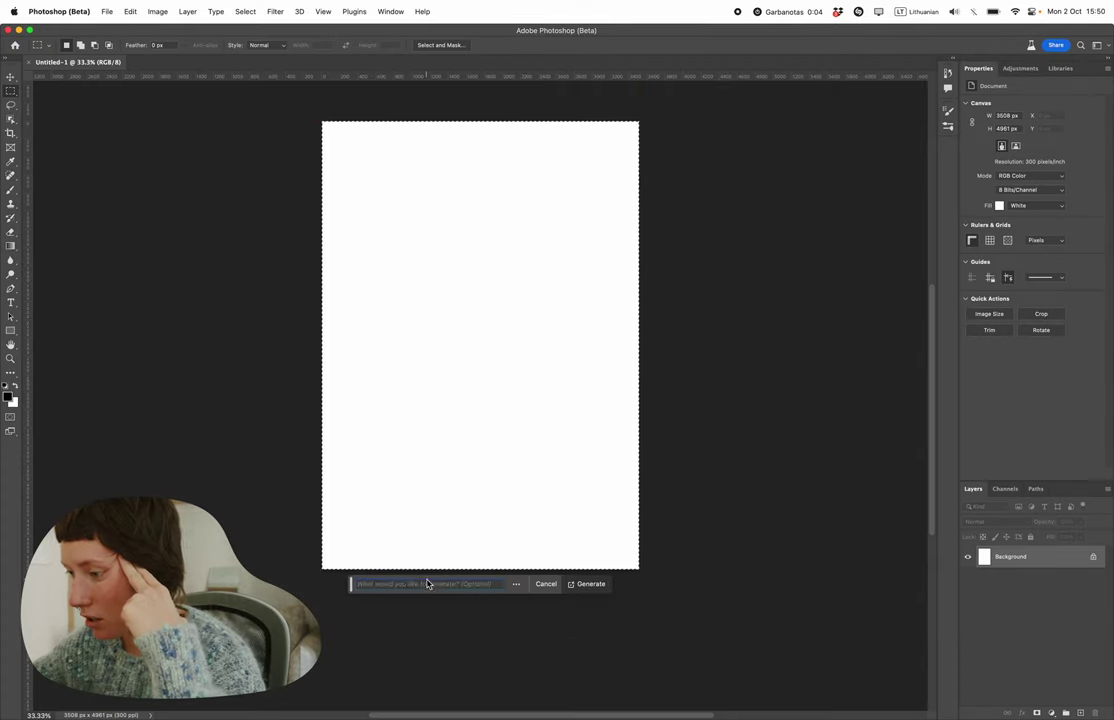
{"action": "key", "text": "Return"}
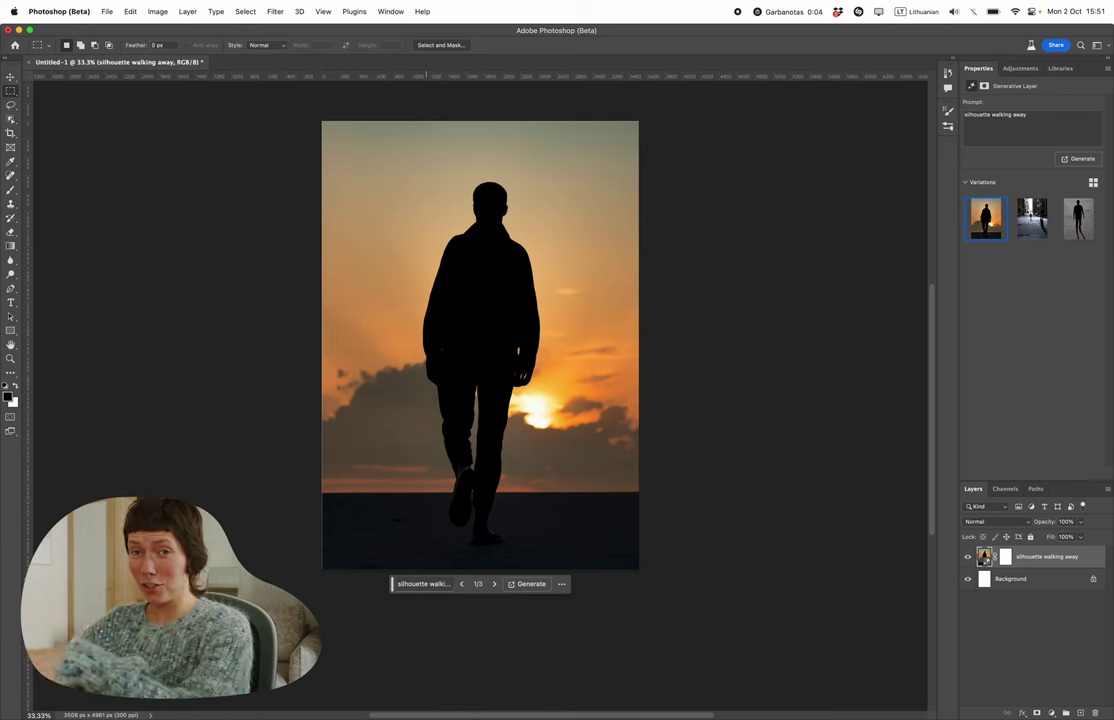
- Browse the generated variations, choosing the second one with the boy in blue
{"action": "left_click", "coordinate": [492, 584]}
{"action": "left_click", "coordinate": [492, 584]}
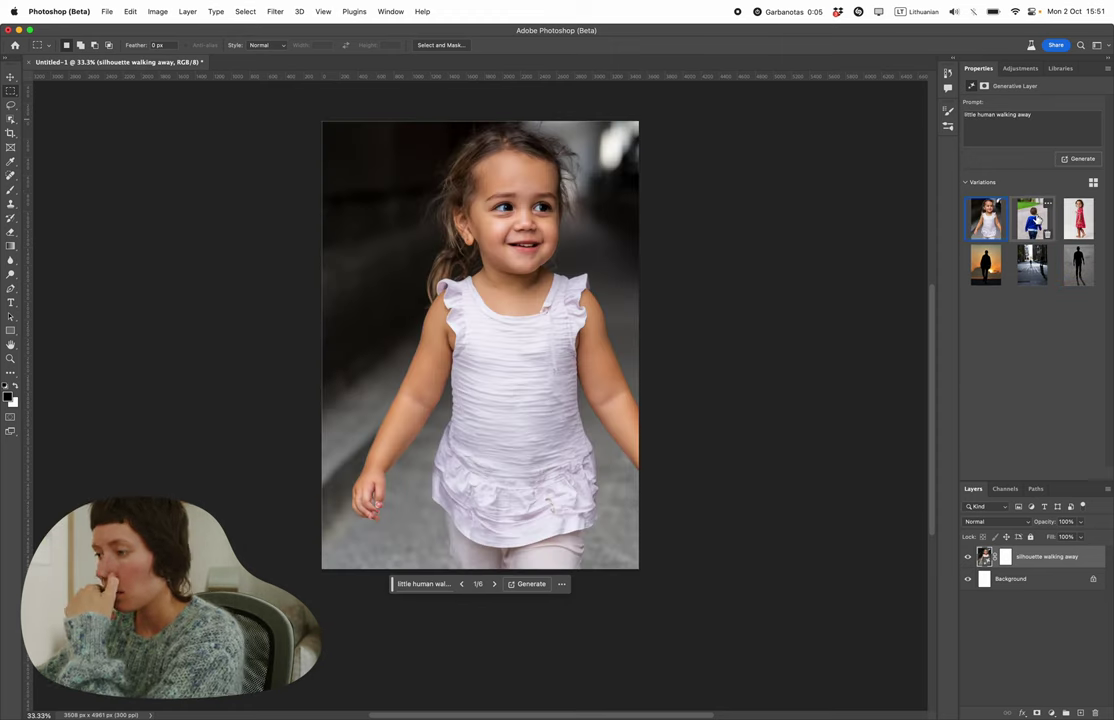
{"action": "left_click", "coordinate": [1030, 220]}
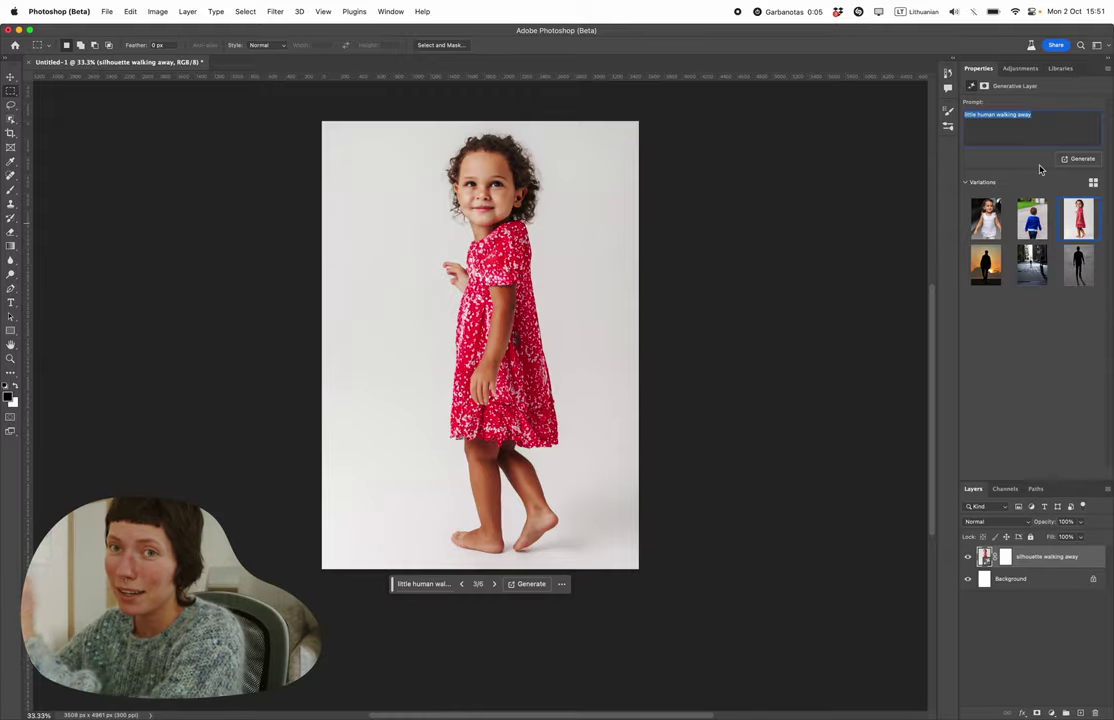
{"action": "key", "text": "ctrl+Left"}
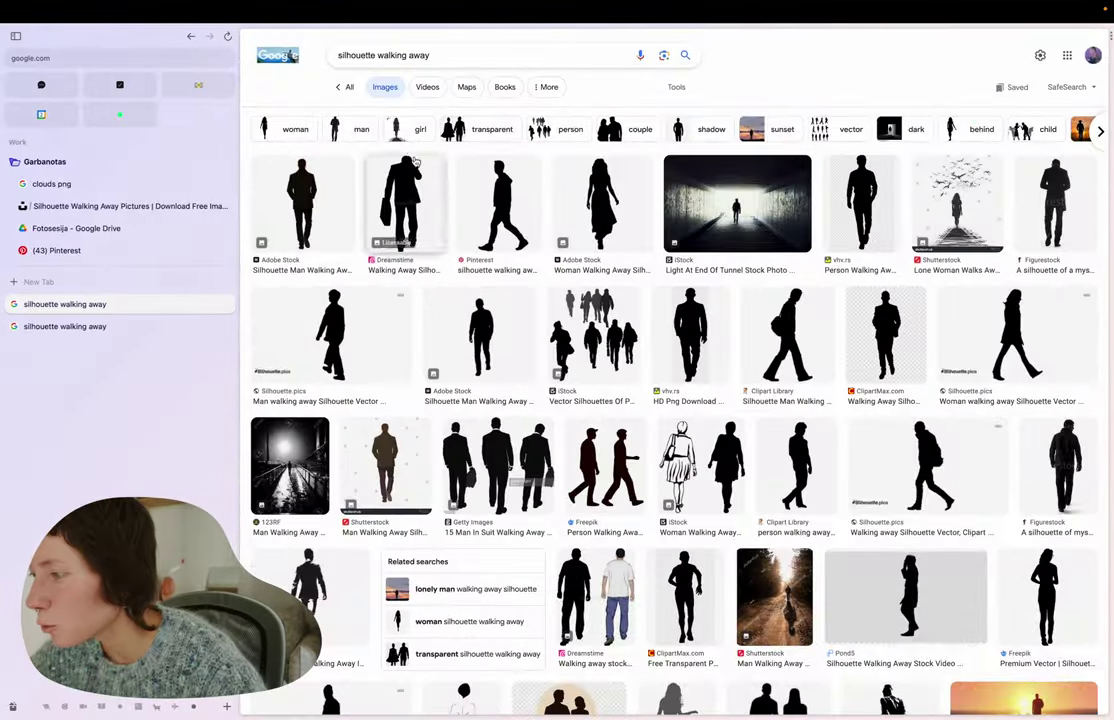
- Copy the lady silhouette image and paste it onto the poster's dunes
{"action": "scroll", "coordinate": [869, 410], "scroll_direction": "down", "scroll_amount": 15}
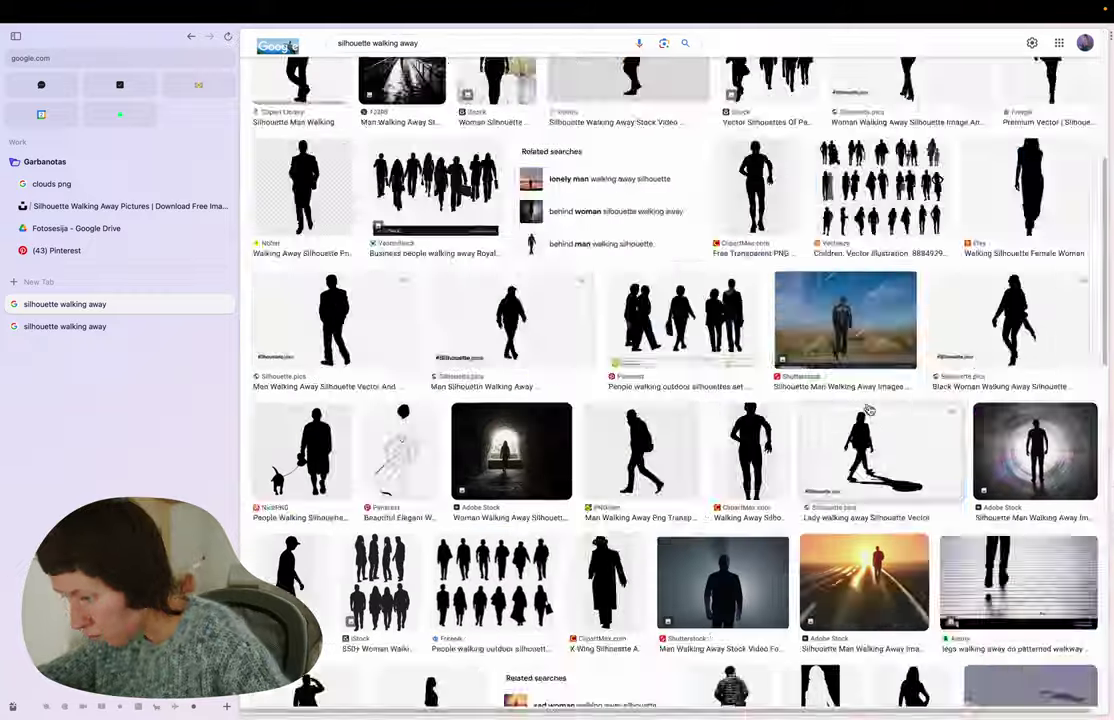
{"action": "left_click", "coordinate": [869, 410]}
{"action": "key", "text": "ctrl+Right"}
{"action": "key", "text": "super+v"}
{"action": "left_click_drag", "start_coordinate": [574, 565], "coordinate": [585, 522]}
- Search Google Images for 'men walking away silhouette' and preview a walking figure
{"action": "key", "text": "ctrl+Left"}
{"action": "key", "text": "super+t"}
{"action": "type", "text": "men walking away silhouette"}
{"action": "key", "text": "Return"}
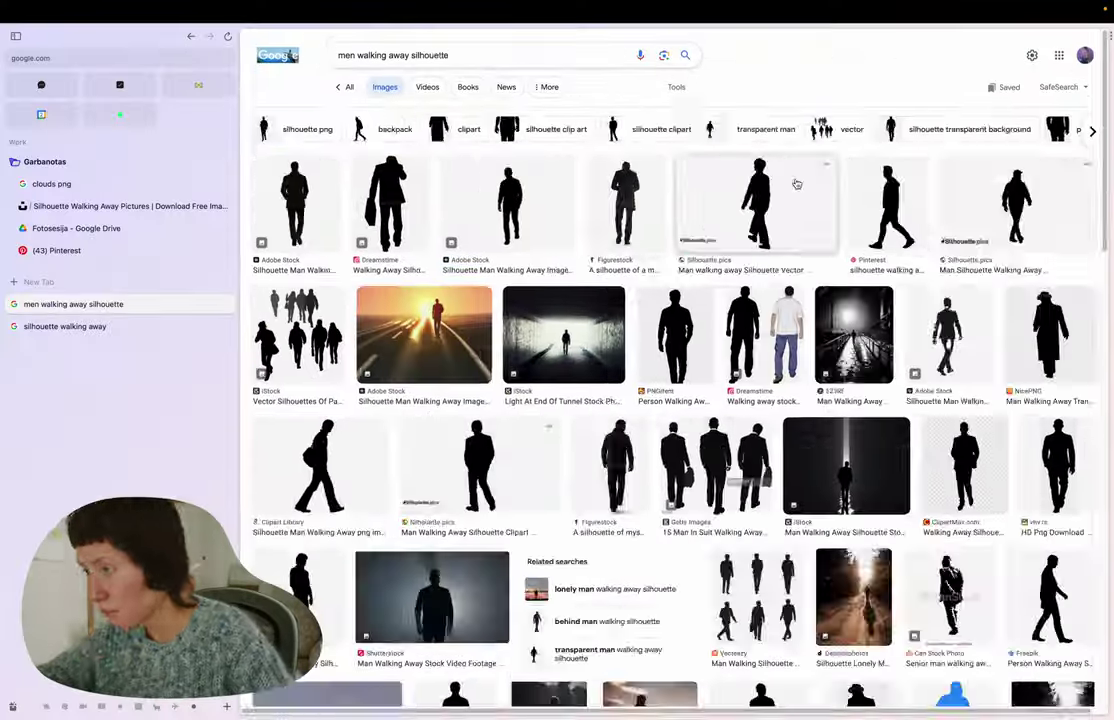
{"action": "left_click", "coordinate": [797, 184]}
{"action": "key", "text": "ctrl+Right"}
- Paste the walking silhouette onto the dunes and zoom in on it
{"action": "key", "text": "b"}
{"action": "scroll", "coordinate": [446, 545], "scroll_direction": "up", "scroll_amount": 10}
{"action": "right_click", "coordinate": [446, 545]}
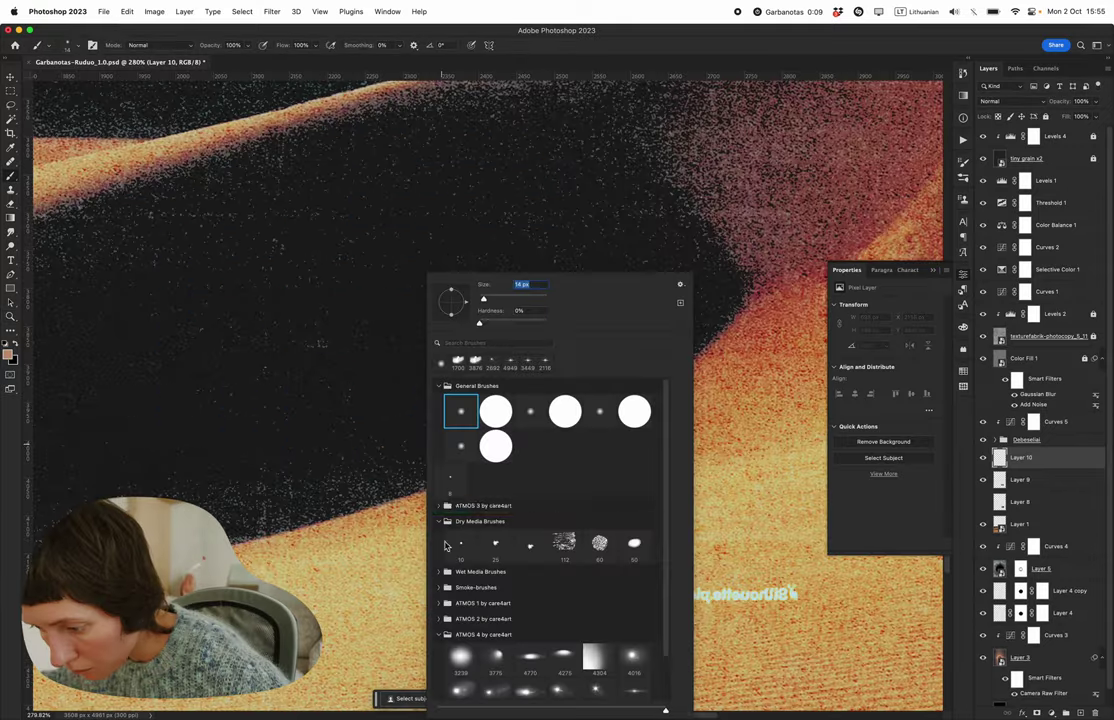
{"action": "key", "text": "Escape"}
{"action": "key", "text": "super+v"}
{"action": "key", "text": "super+0"}
{"action": "scroll", "coordinate": [460, 435], "scroll_direction": "up", "scroll_amount": 5}
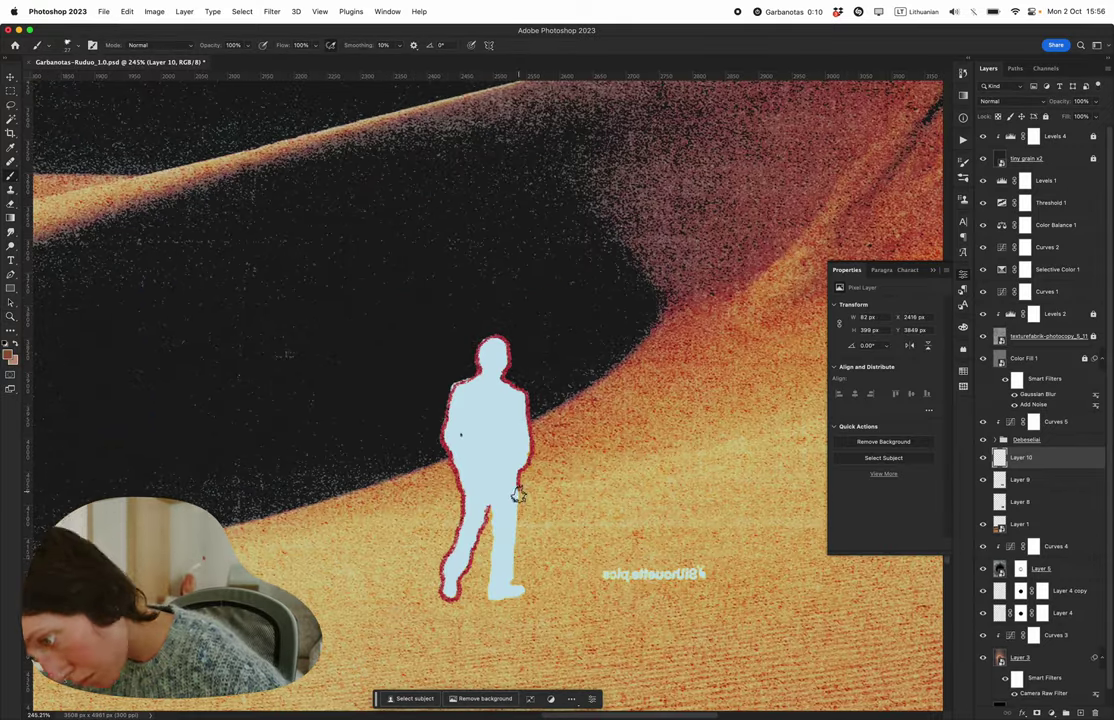
{"action": "scroll", "coordinate": [518, 495], "scroll_direction": "up", "scroll_amount": 3}
{"action": "left_click_drag", "start_coordinate": [634, 596], "coordinate": [700, 300]}
- Paint footprints behind the figure on new layers and add a clipped black colour fill
{"action": "key", "text": "super+shift+alt+n"}
{"action": "key", "text": "F5"}
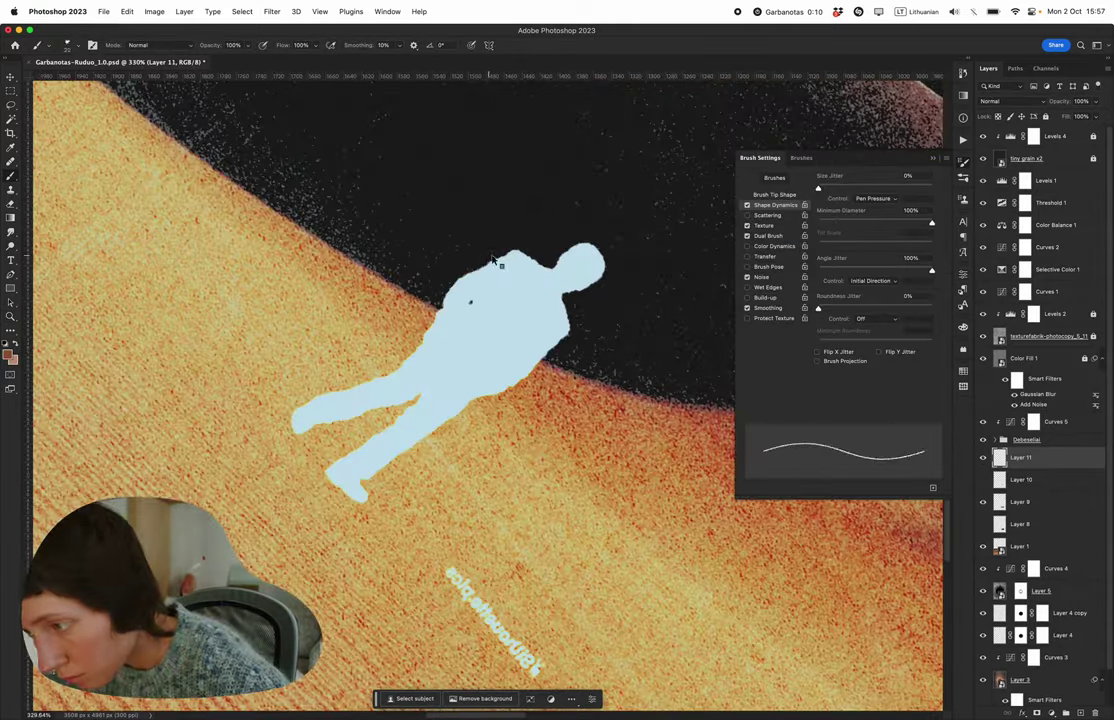
{"action": "scroll", "coordinate": [470, 301], "scroll_direction": "down", "scroll_amount": 3}
{"action": "left_click_drag", "start_coordinate": [490, 552], "coordinate": [495, 427]}
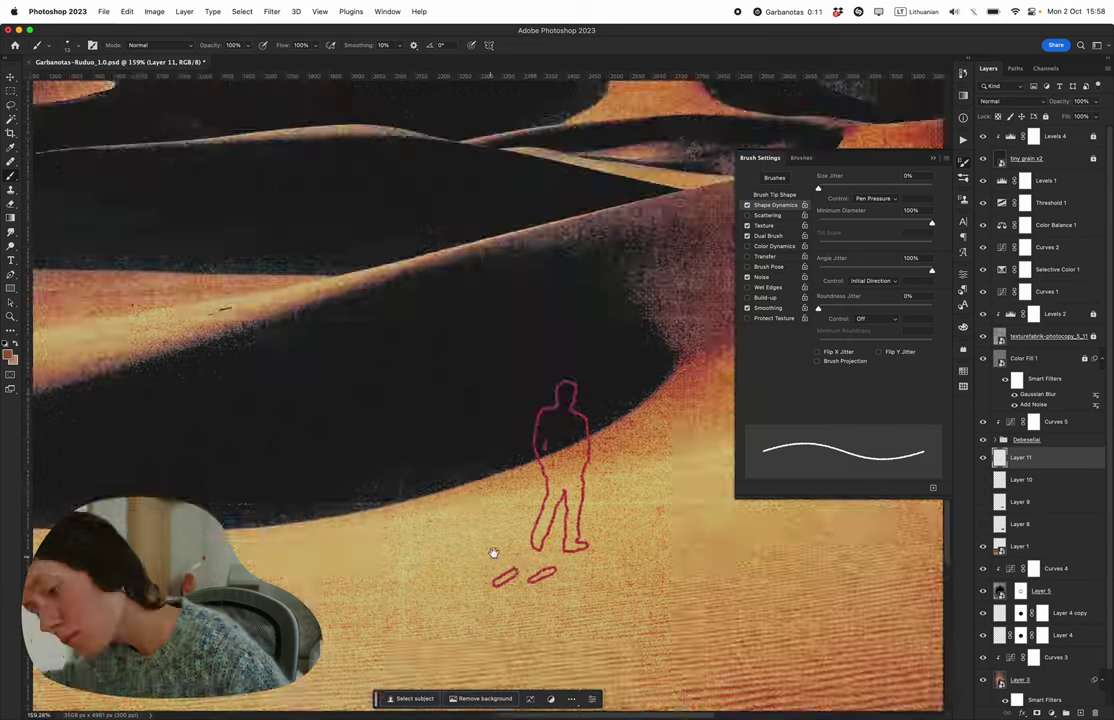
{"action": "key", "text": "z"}
{"action": "scroll", "coordinate": [403, 368], "scroll_direction": "down", "scroll_amount": 3}
{"action": "scroll", "coordinate": [403, 368], "scroll_direction": "up", "scroll_amount": 3}
{"action": "key", "text": "b"}
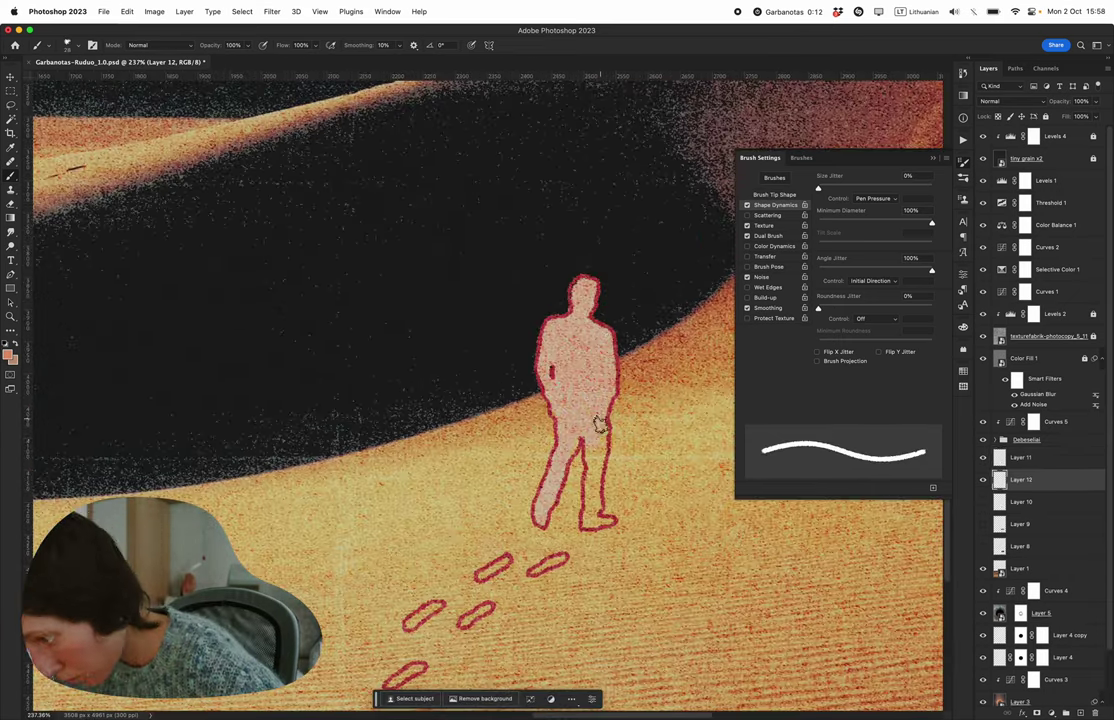
{"action": "key", "text": "super+0"}
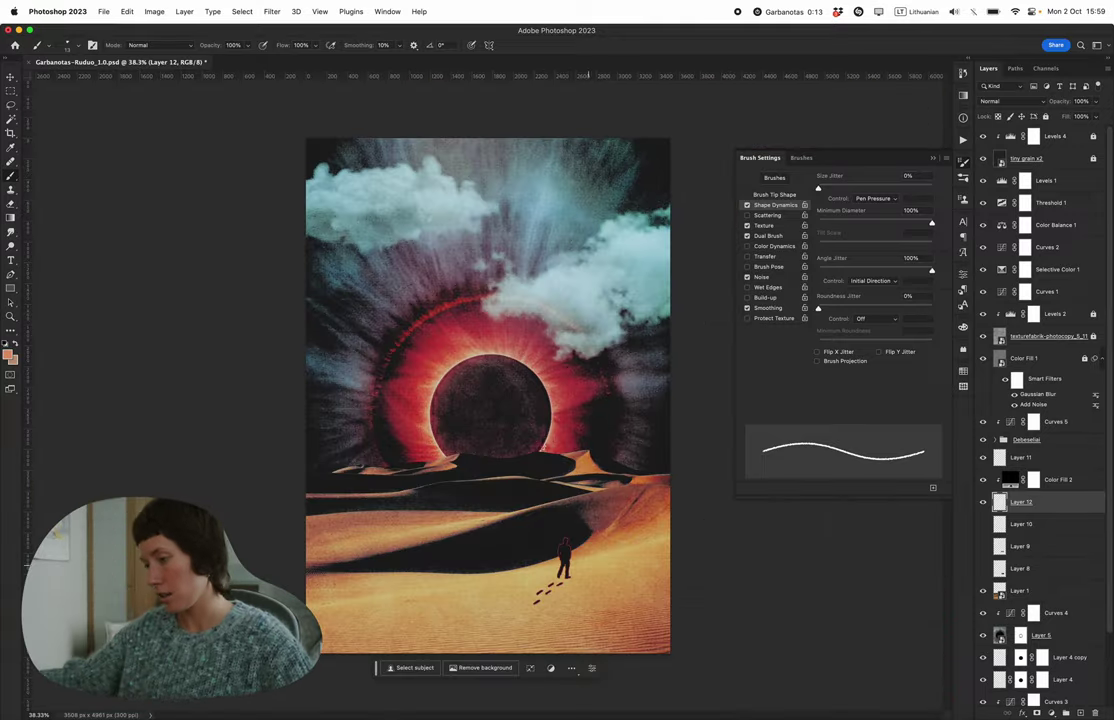
- Tint the figure with Color Fill 2 and a new Color Fill 3 sampled from the sky
{"action": "double_click", "coordinate": [1010, 481]}
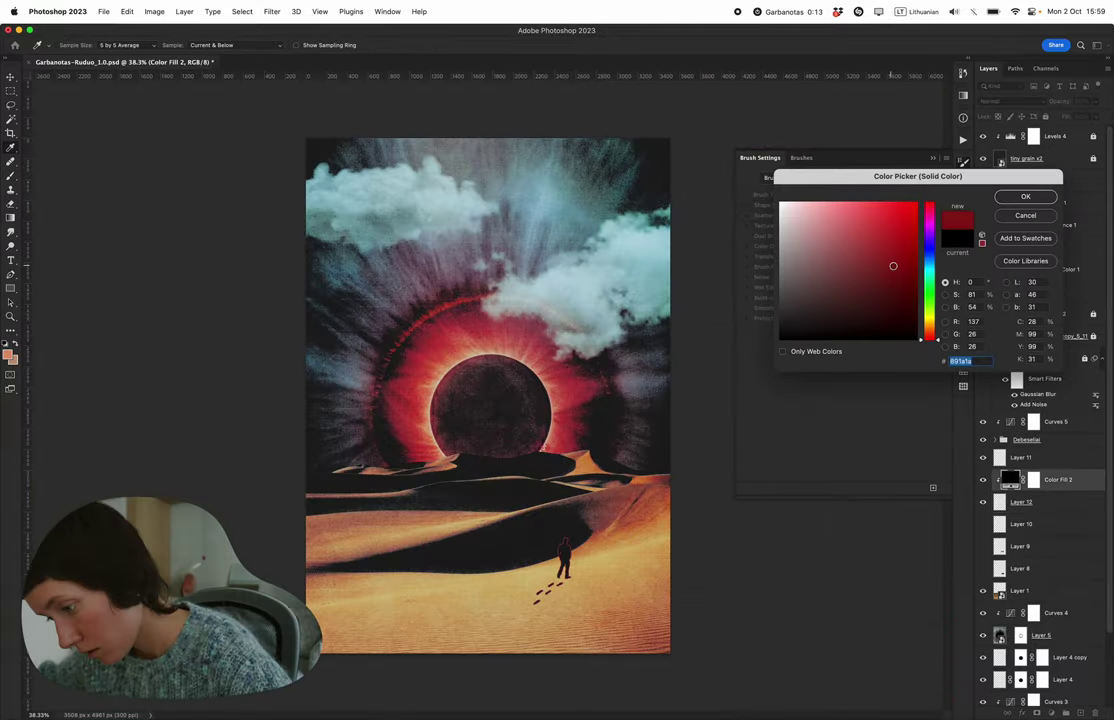
{"action": "left_click", "coordinate": [888, 266]}
{"action": "key", "text": "Return"}
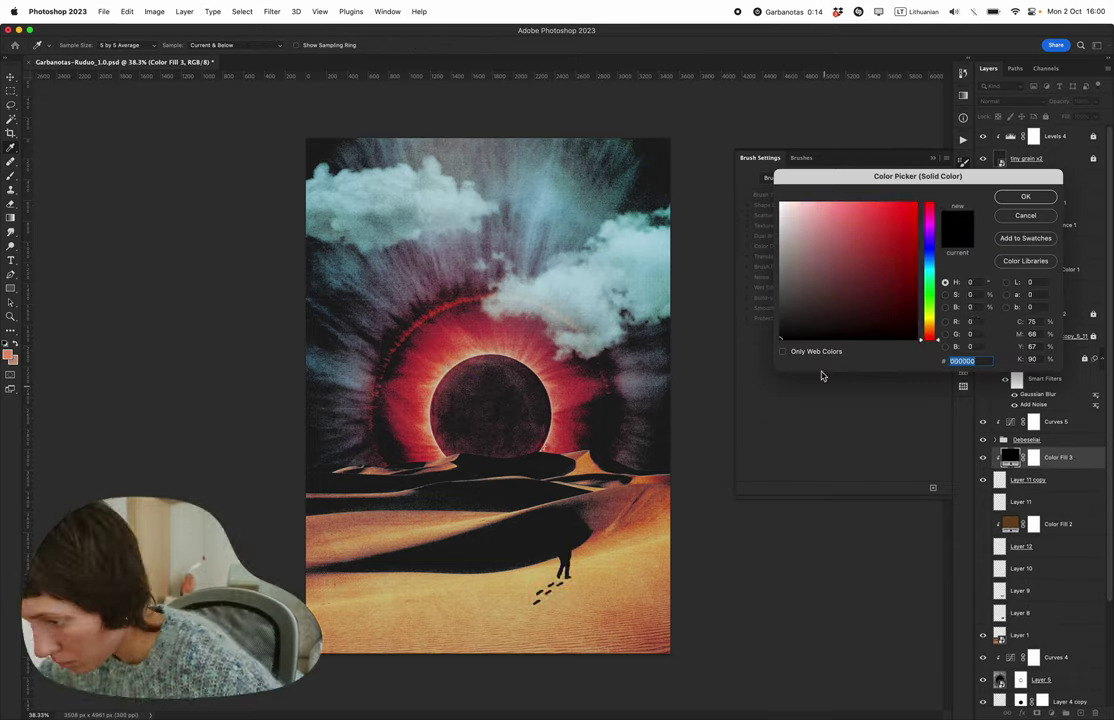
{"action": "left_click", "coordinate": [397, 411]}
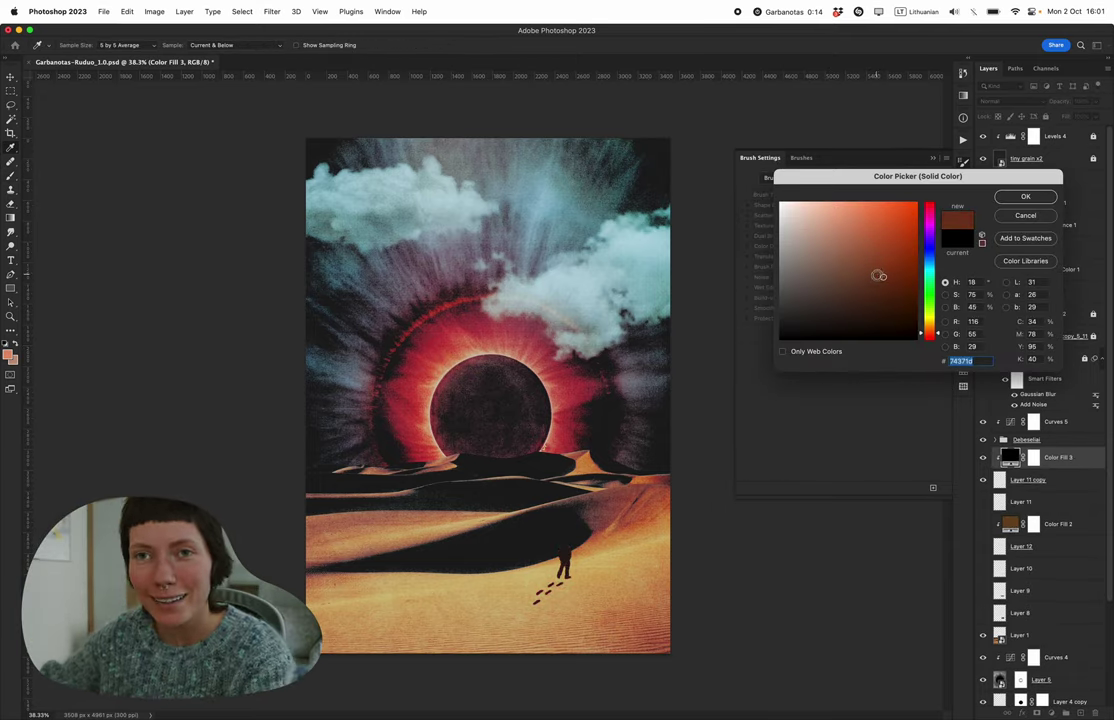
{"action": "left_click", "coordinate": [535, 224]}
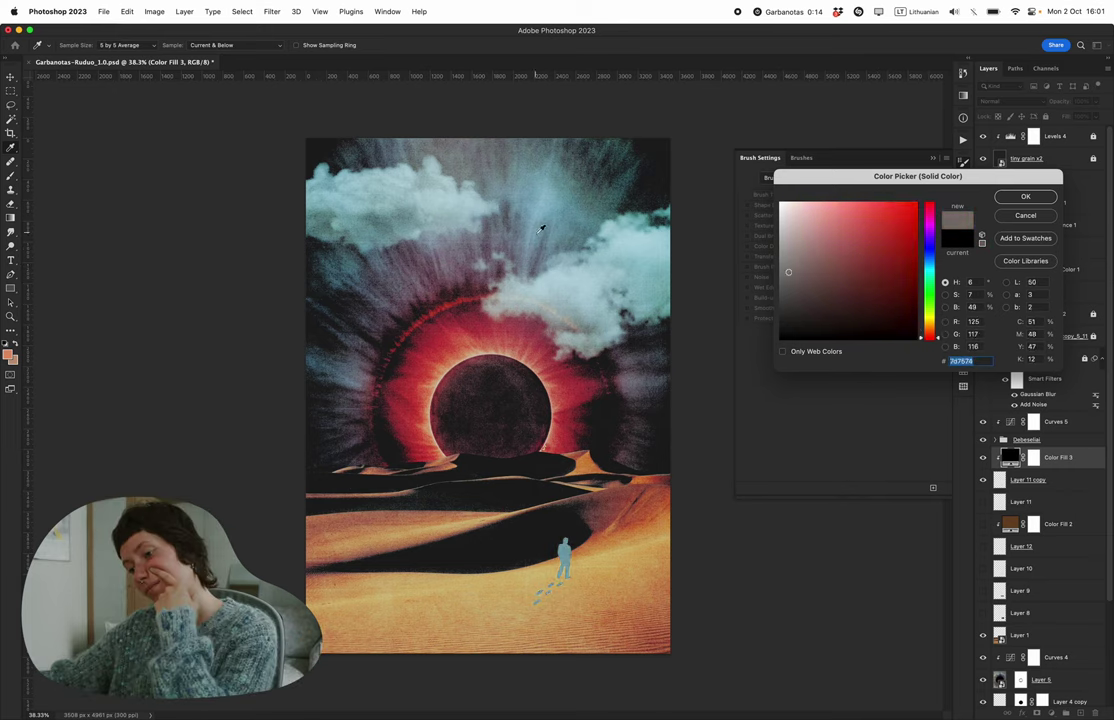
{"action": "key", "text": "Return"}
- Give the figure layer a drop shadow
{"action": "left_click", "coordinate": [1037, 712]}
{"action": "left_click", "coordinate": [1030, 705]}
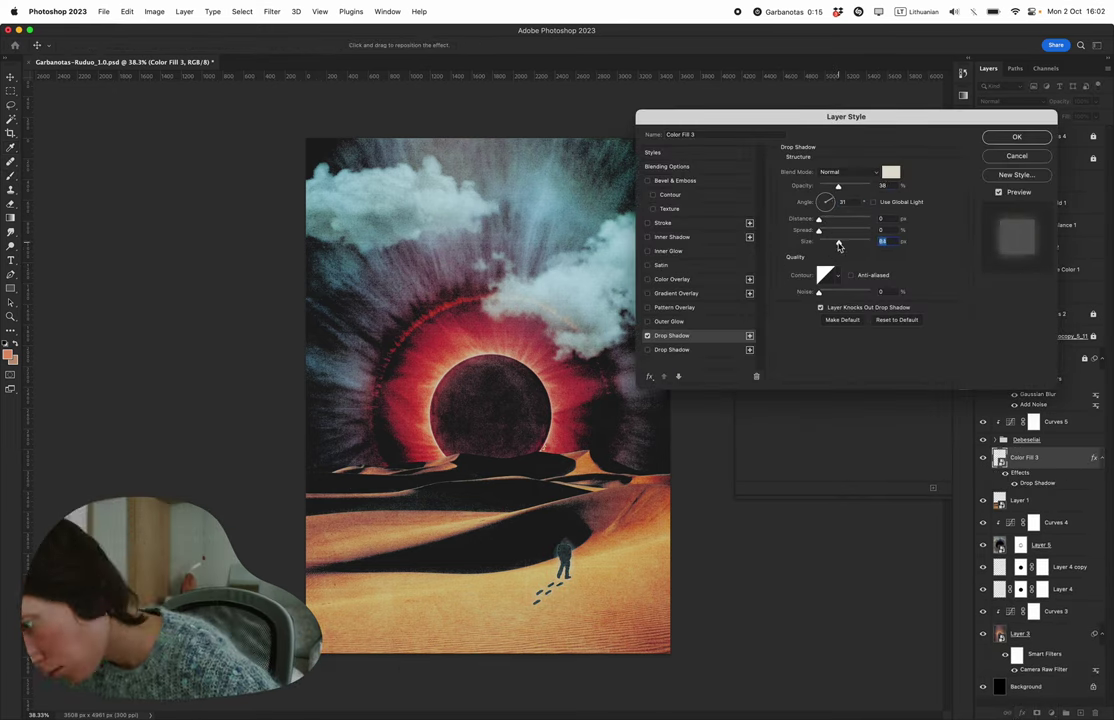
{"action": "key", "text": "Return"}
{"action": "key", "text": "F5"}
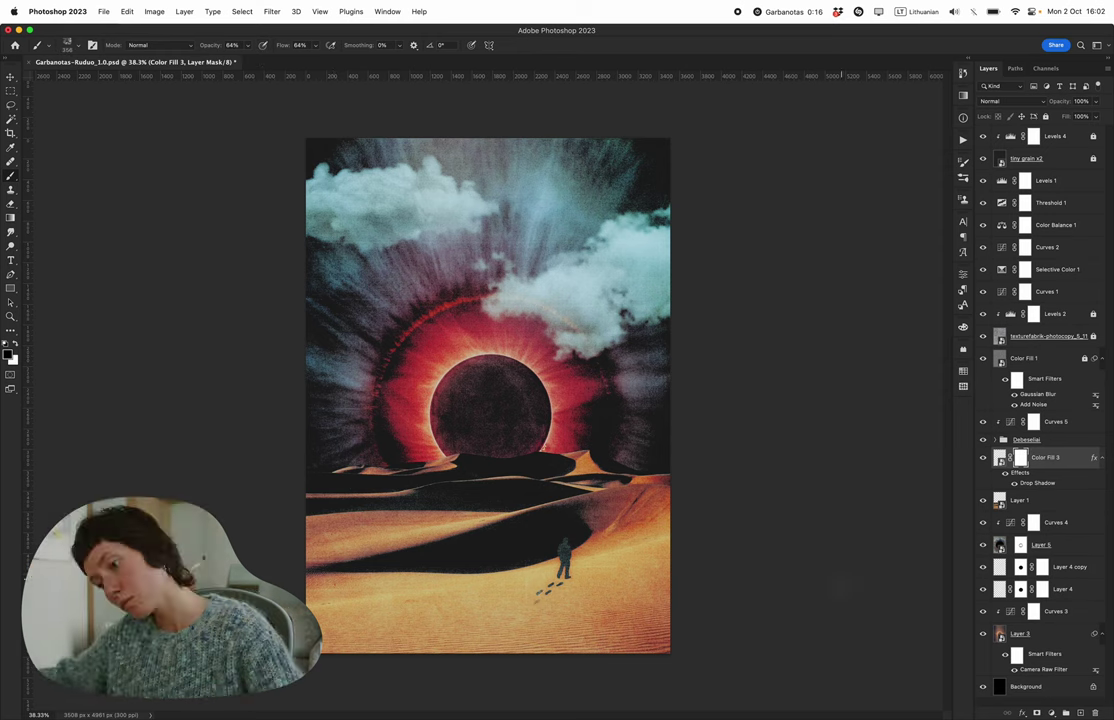
- Nudge the figure up and right, align it to a guide, and review the History states
{"action": "key", "text": "v"}
{"action": "left_click_drag", "start_coordinate": [355, 288], "coordinate": [368, 278]}
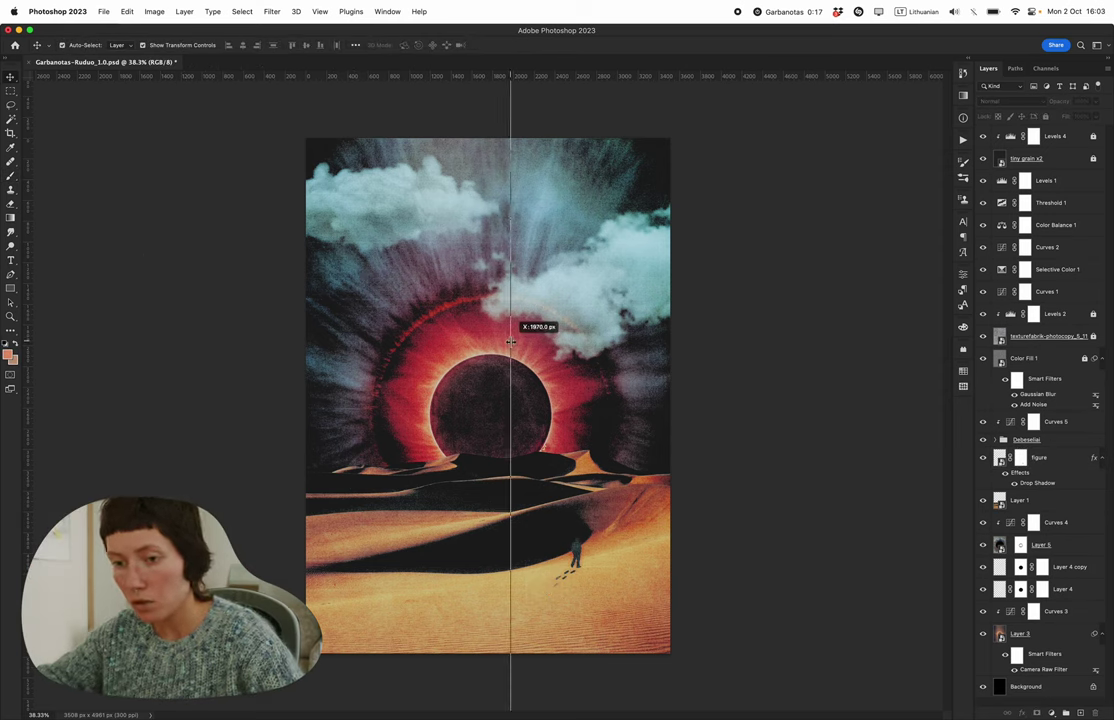
{"action": "left_click_drag", "start_coordinate": [509, 447], "coordinate": [503, 412]}
{"action": "left_click", "coordinate": [884, 320]}
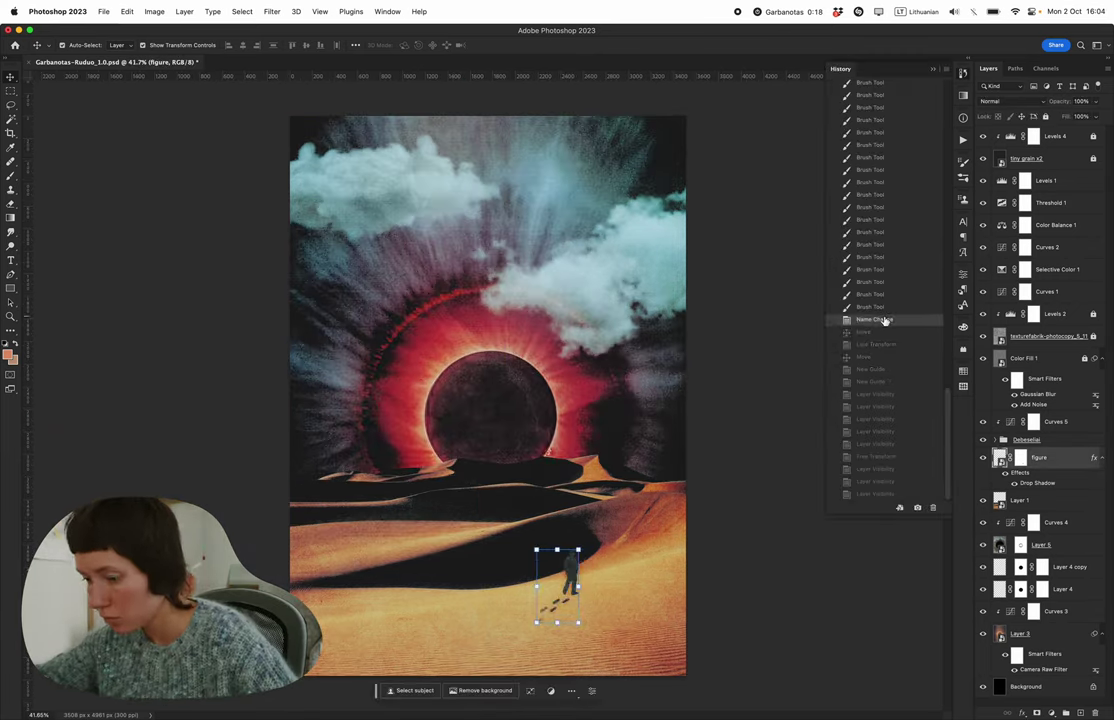
{"action": "left_click_drag", "start_coordinate": [884, 320], "coordinate": [740, 532]}
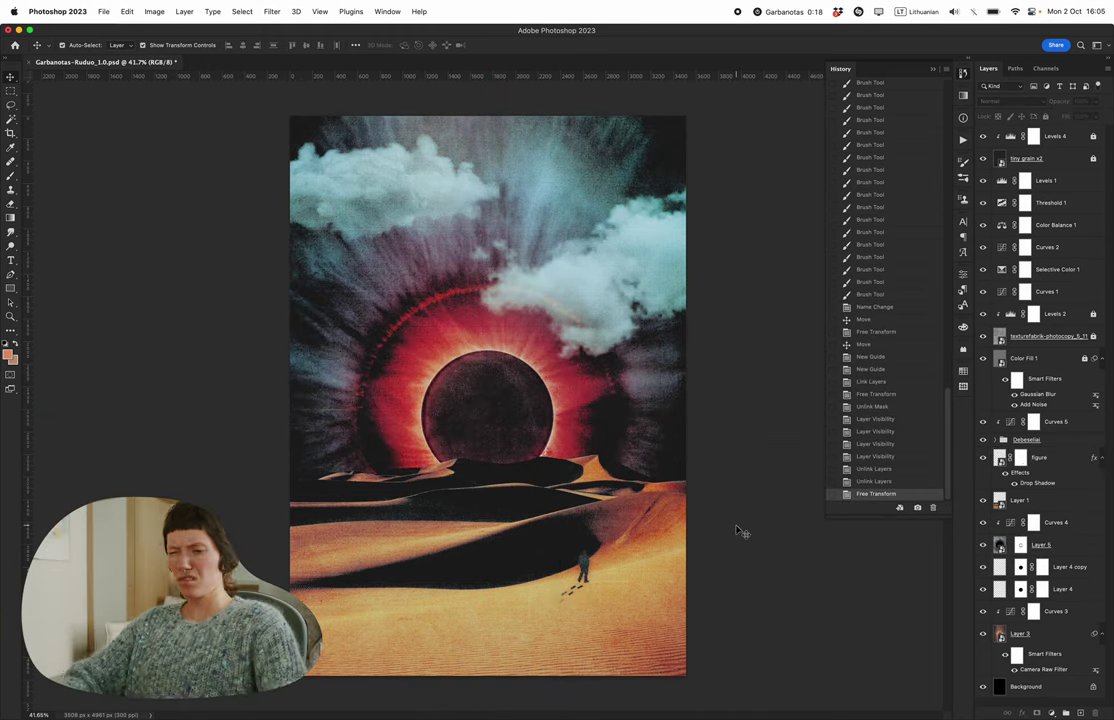
- Draw a trial red line beside the eclipse, then cancel and delete it
{"action": "key", "text": "u"}
{"action": "key", "text": "v"}
{"action": "left_click_drag", "start_coordinate": [355, 408], "coordinate": [582, 421]}
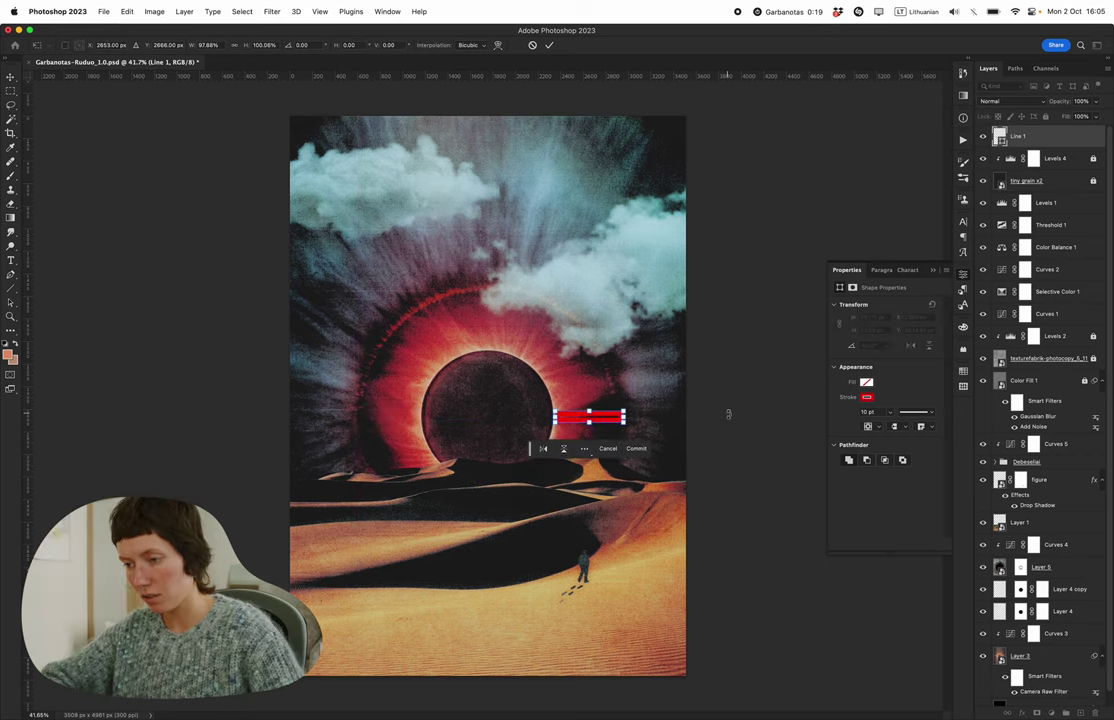
{"action": "key", "text": "Escape"}
{"action": "key", "text": "BackSpace"}
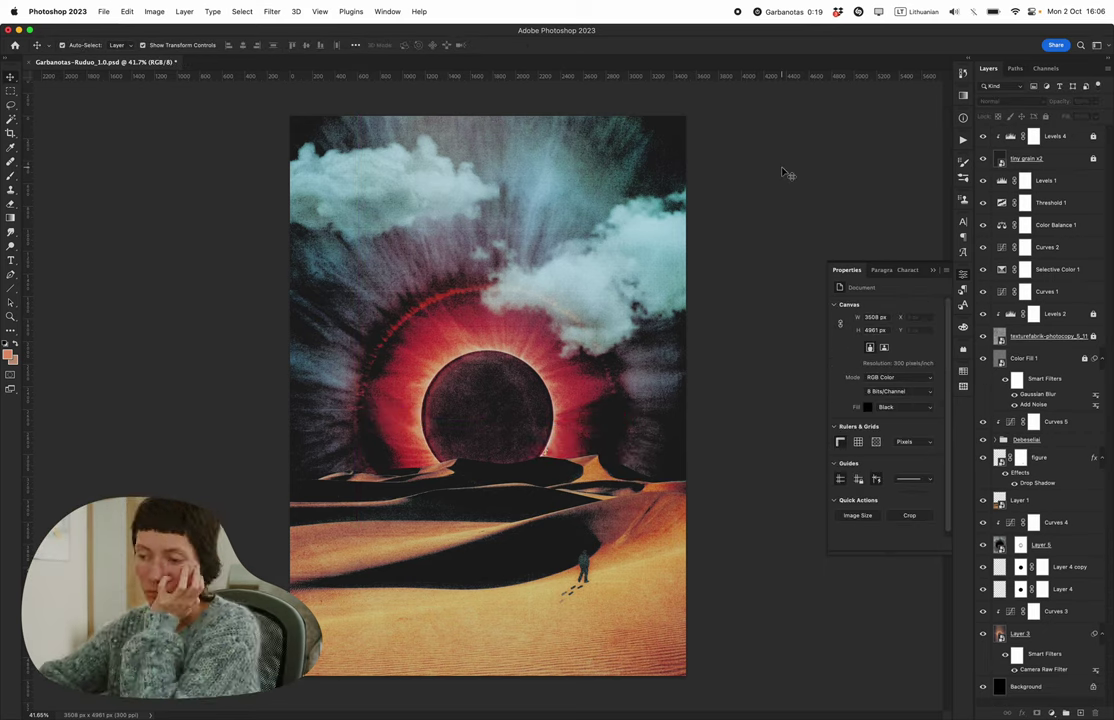
{"action": "left_click", "coordinate": [1033, 421]}
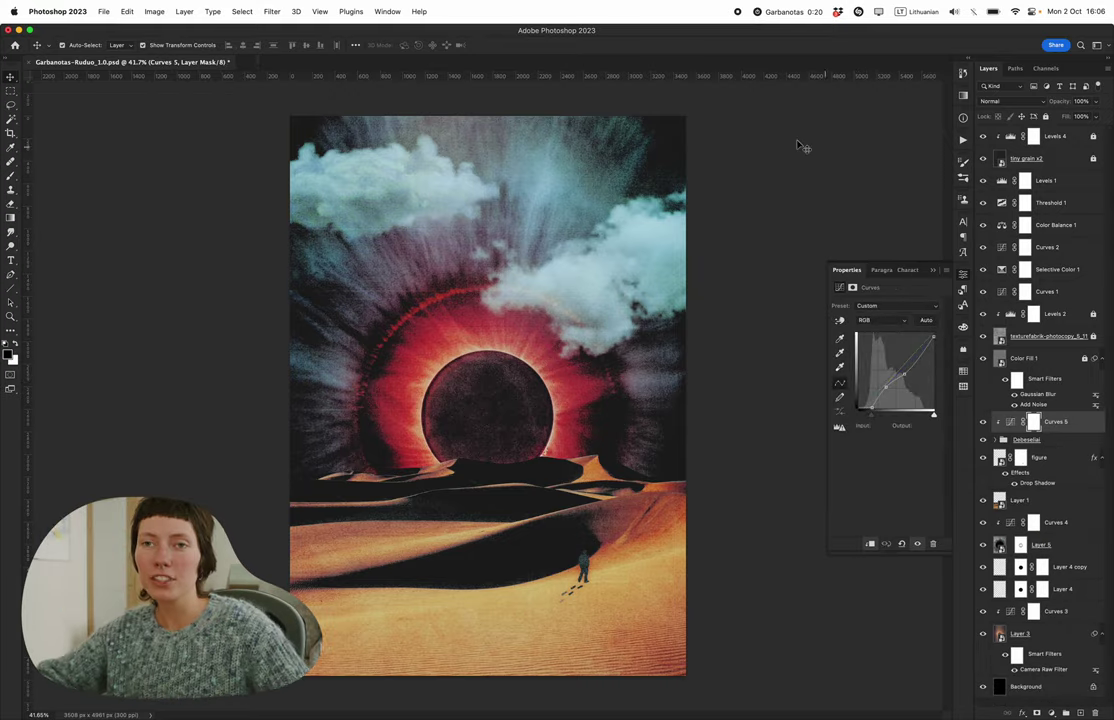
{"action": "key", "text": "super+Tab"}
{"action": "key", "text": "super+bracketleft"}
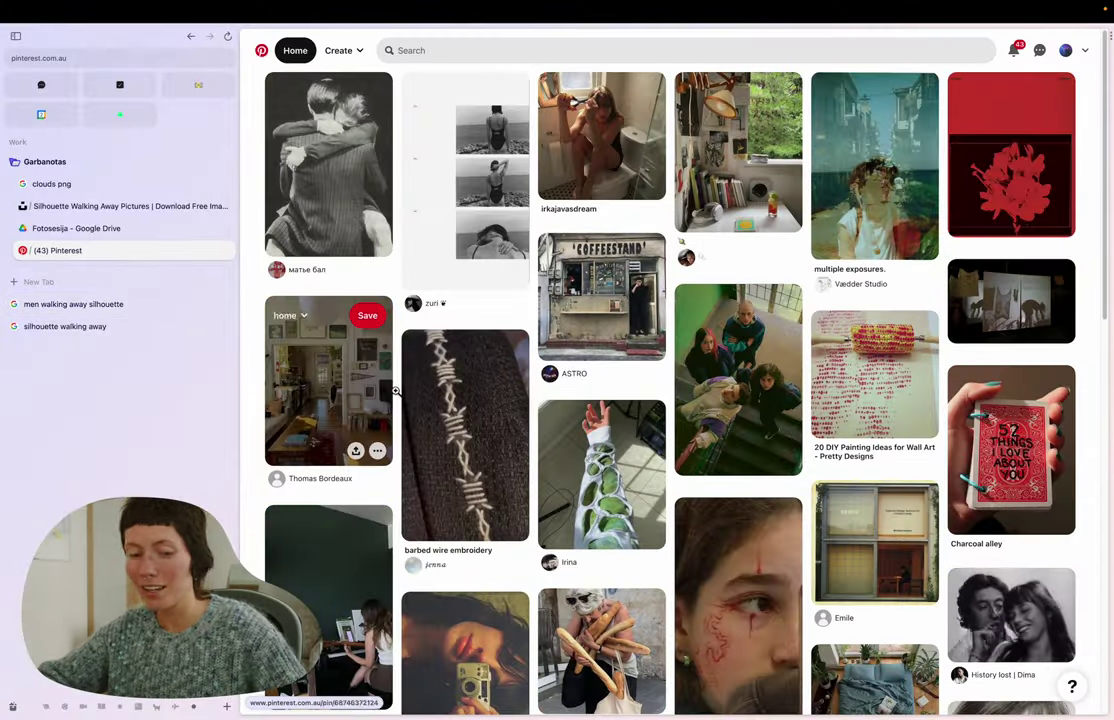
- Browse the Pinterest A posters board, viewing the Dixon pin and another poster pin
{"action": "key", "text": "super+bracketleft"}
{"action": "key", "text": "super+bracketleft"}
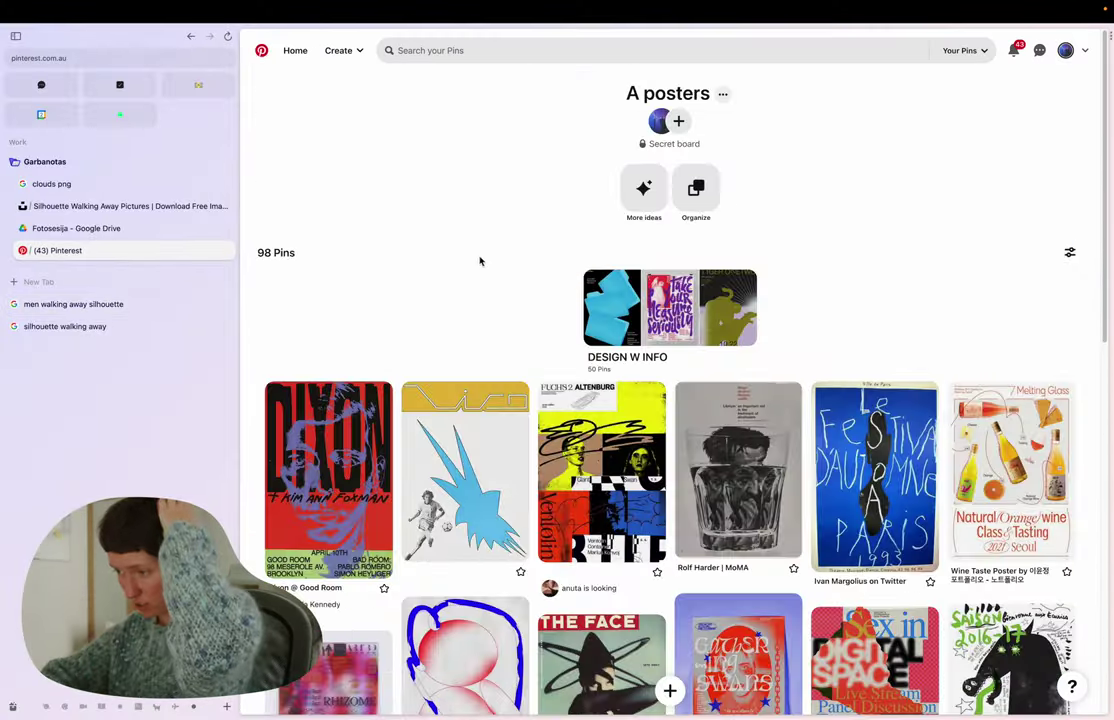
{"action": "scroll", "coordinate": [484, 269], "scroll_direction": "down", "scroll_amount": 5}
{"action": "left_click", "coordinate": [348, 212]}
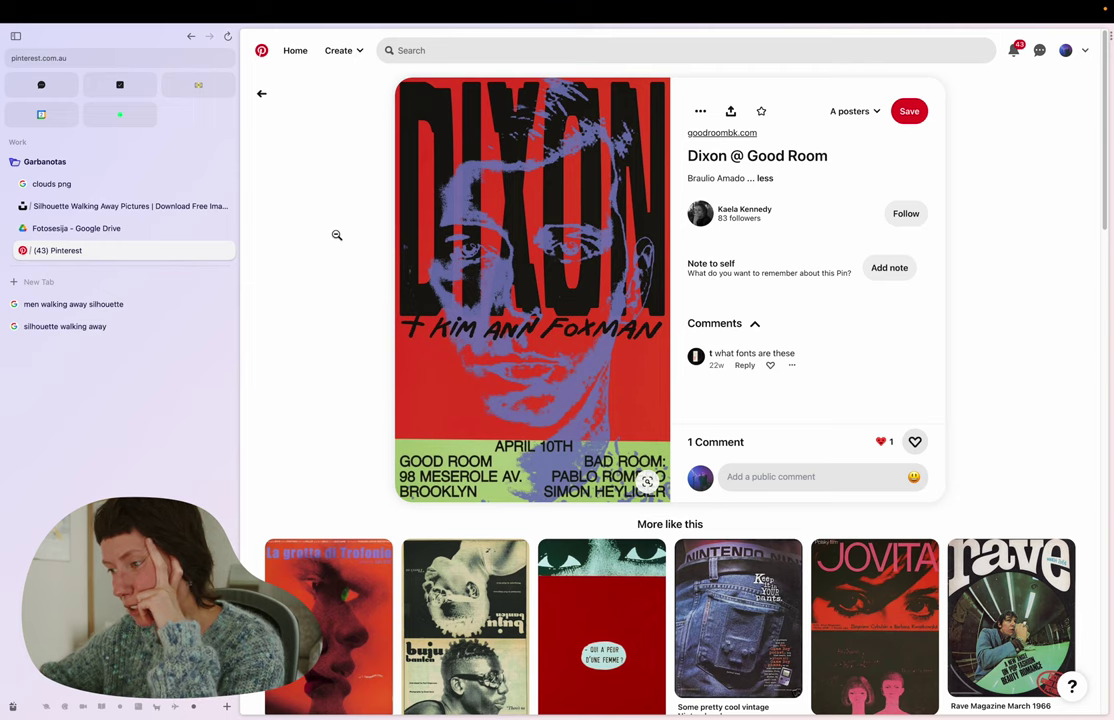
{"action": "left_click", "coordinate": [336, 235]}
{"action": "scroll", "coordinate": [497, 477], "scroll_direction": "down", "scroll_amount": 5}
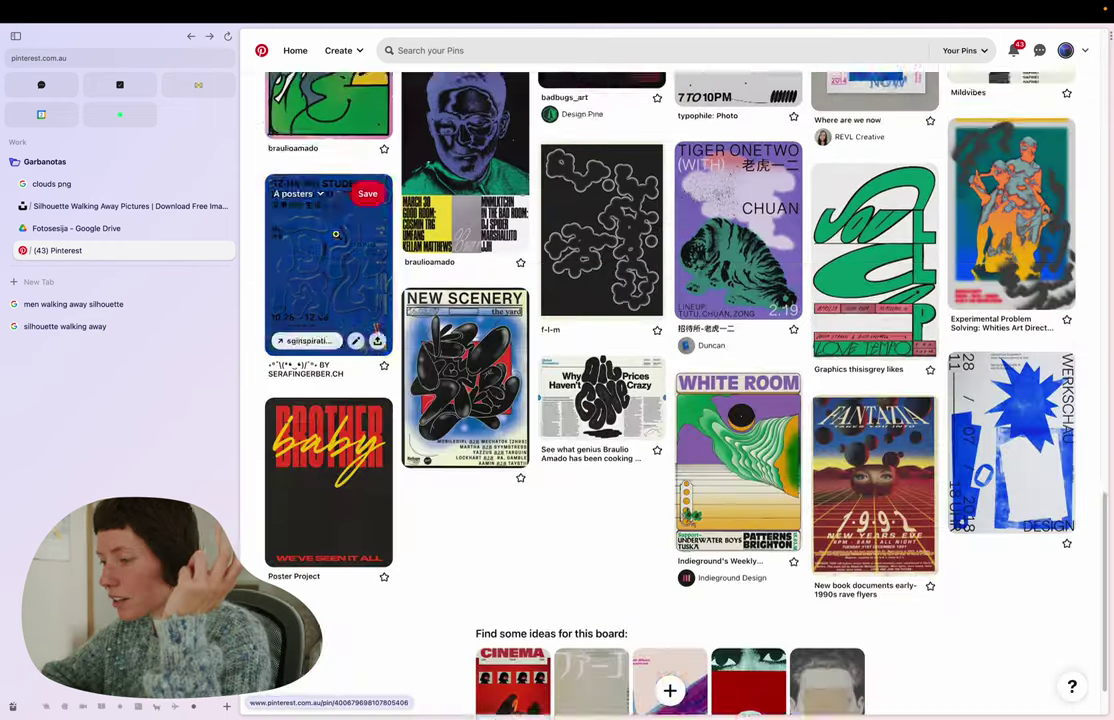
{"action": "scroll", "coordinate": [498, 478], "scroll_direction": "up", "scroll_amount": 5}
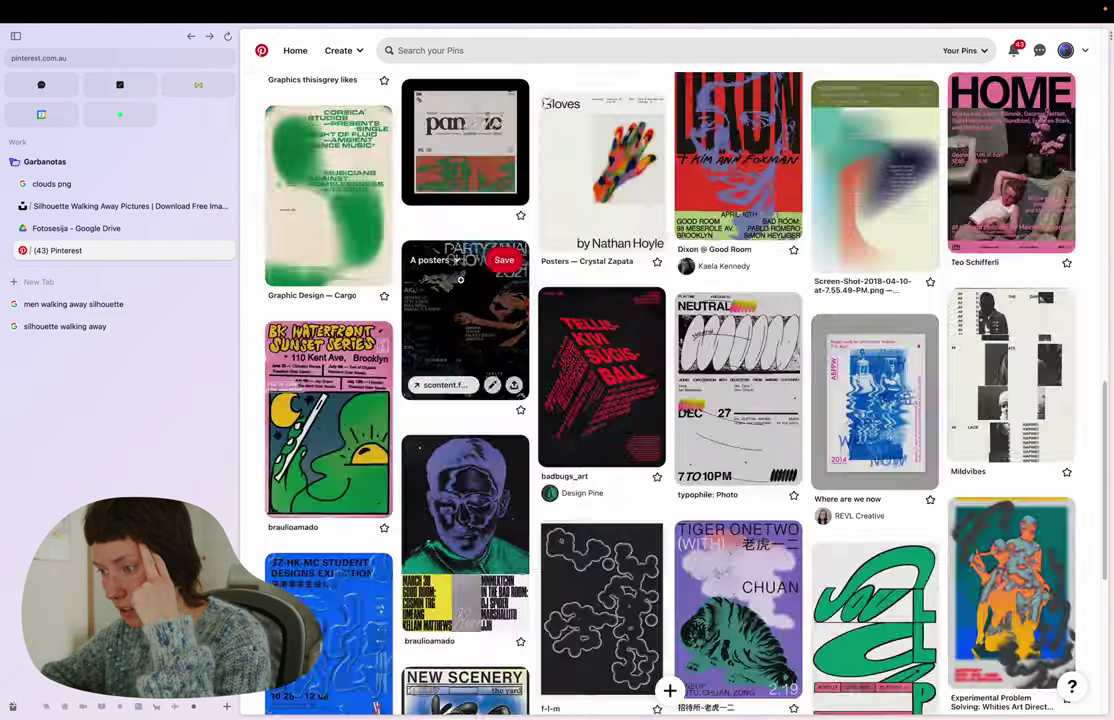
{"action": "left_click", "coordinate": [475, 335]}
{"action": "scroll", "coordinate": [760, 344], "scroll_direction": "down", "scroll_amount": 4}
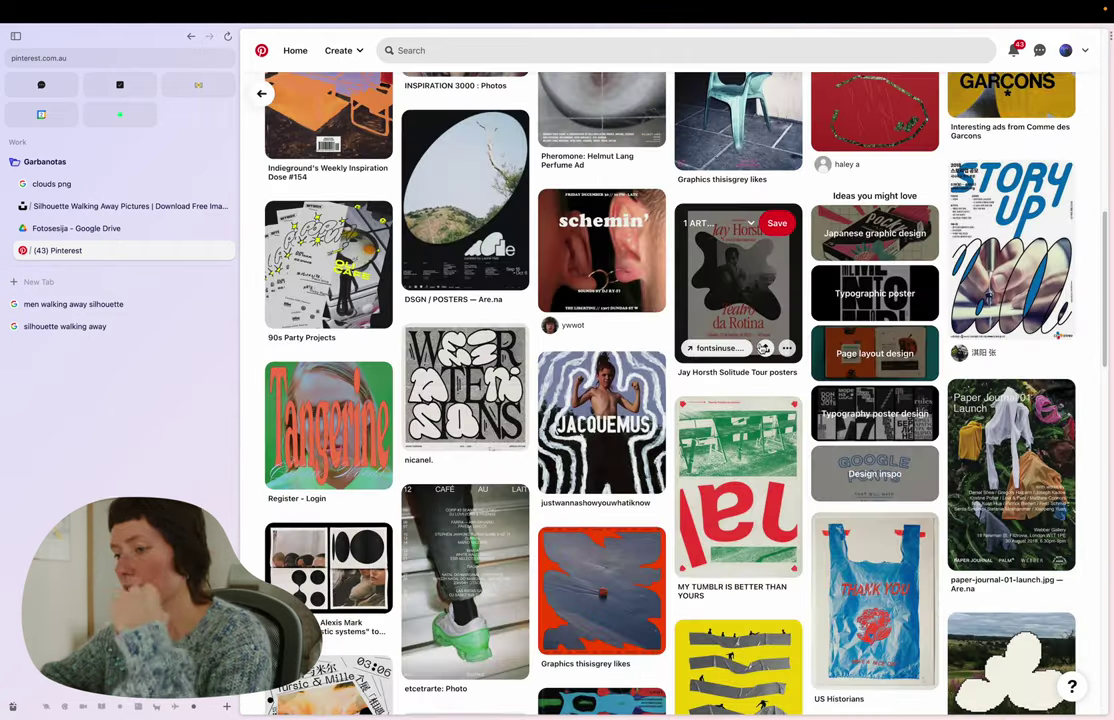
{"action": "scroll", "coordinate": [763, 347], "scroll_direction": "down", "scroll_amount": 10}
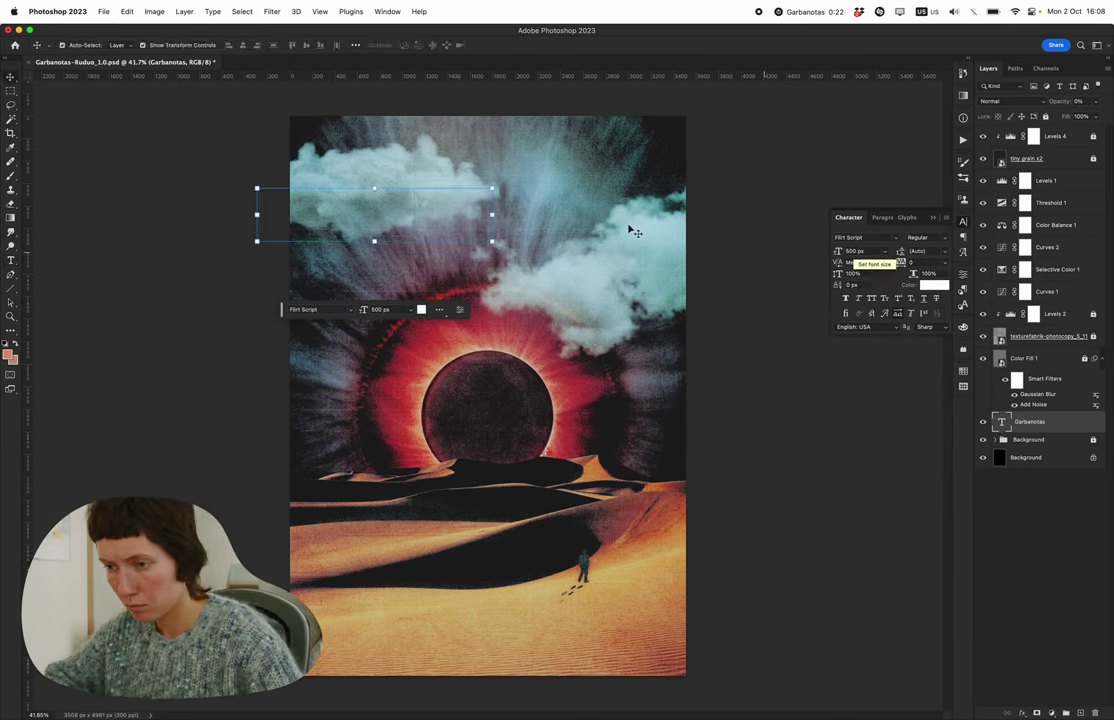
- Move the Garbanotas title up among the clouds and set it in Swear Display
{"action": "left_click_drag", "start_coordinate": [632, 229], "coordinate": [783, 207]}
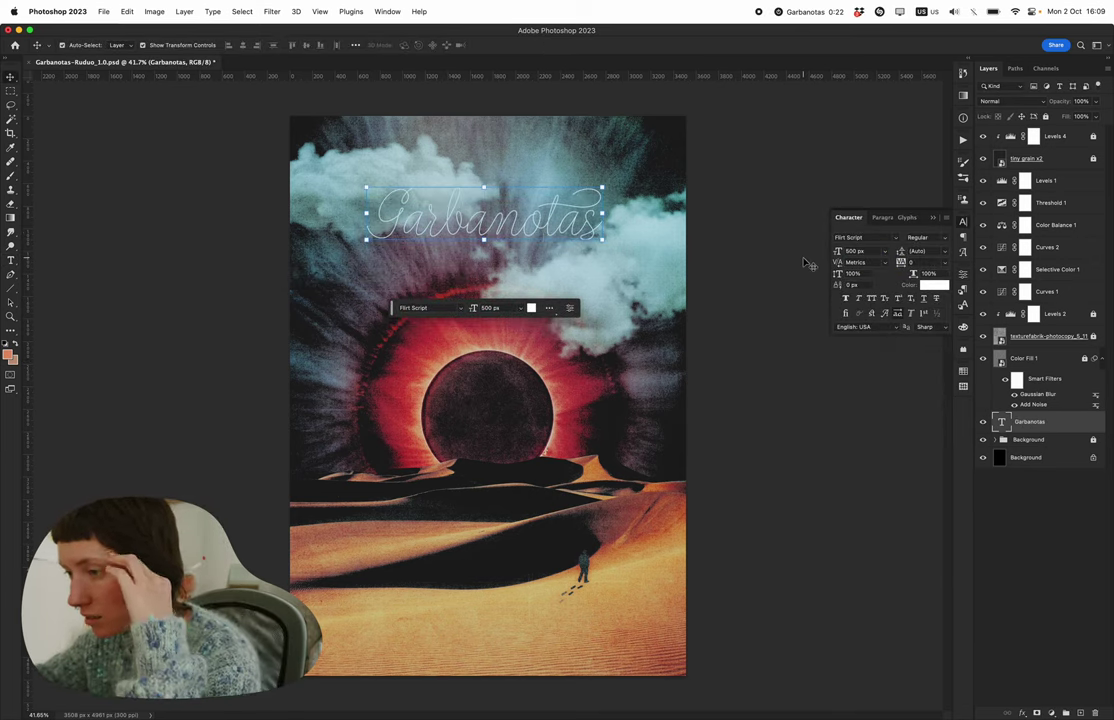
{"action": "left_click", "coordinate": [897, 238]}
{"action": "scroll", "coordinate": [917, 480], "scroll_direction": "up", "scroll_amount": 10}
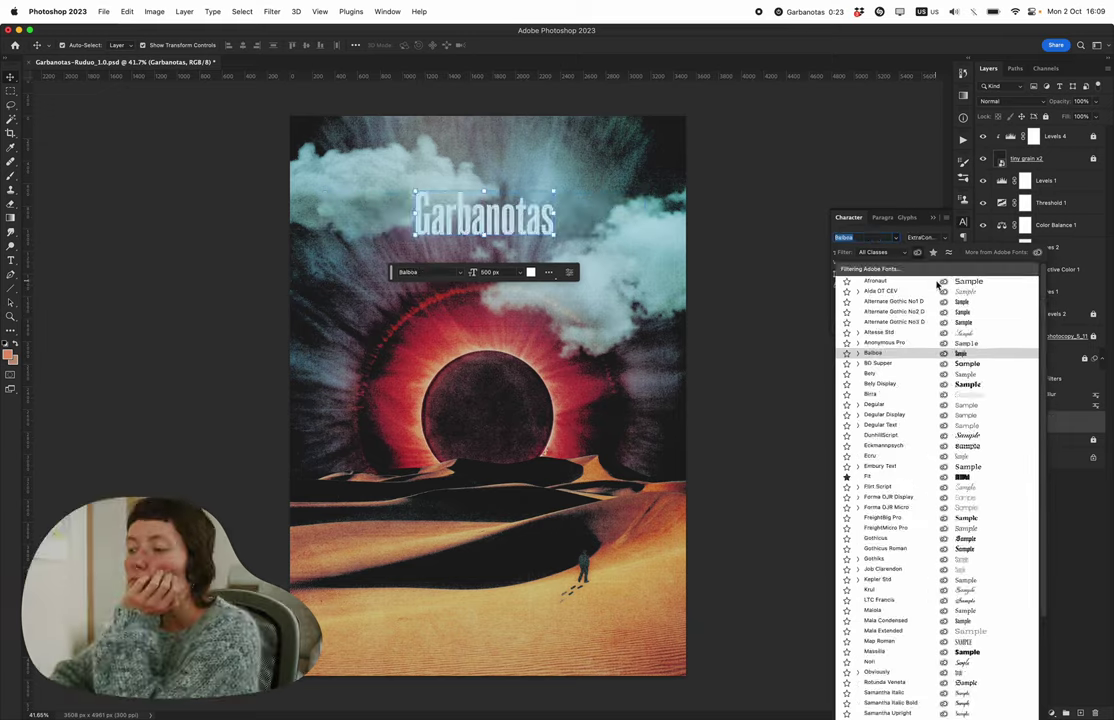
{"action": "scroll", "coordinate": [917, 524], "scroll_direction": "up", "scroll_amount": 5}
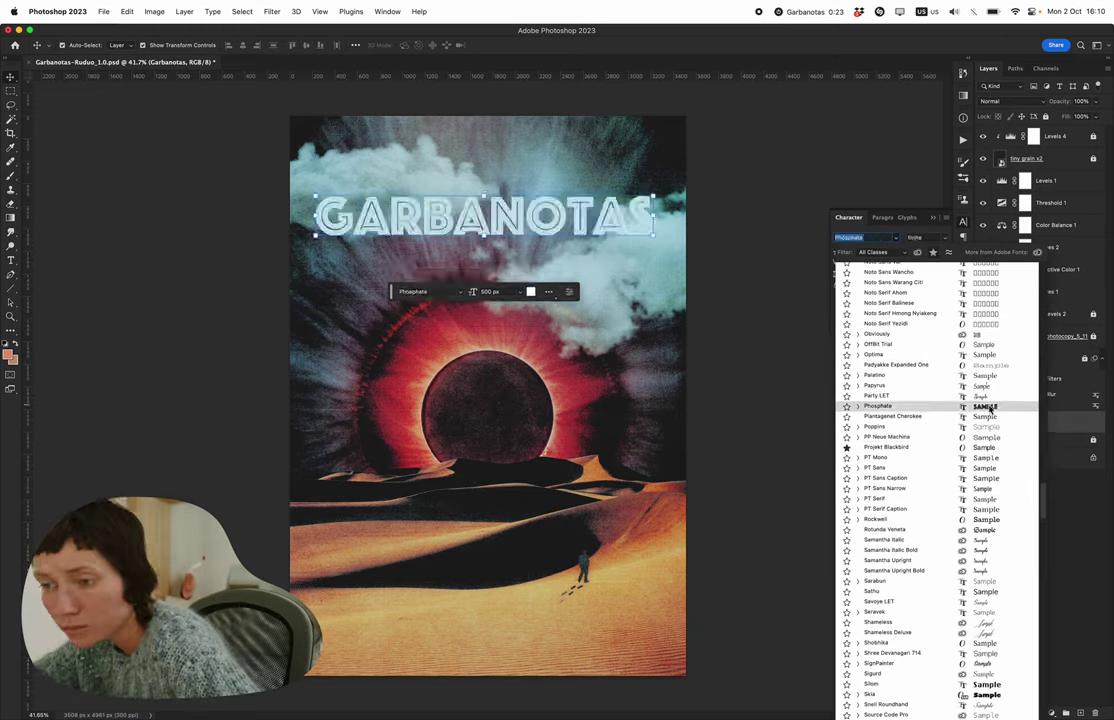
{"action": "scroll", "coordinate": [993, 648], "scroll_direction": "down", "scroll_amount": 5}
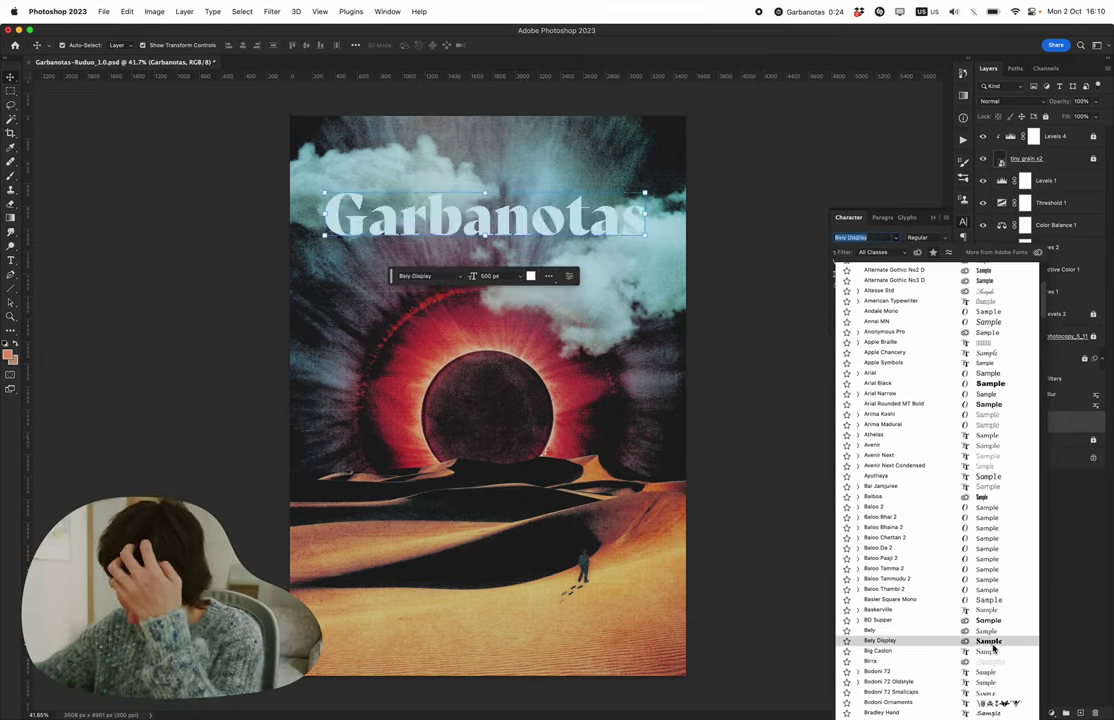
{"action": "scroll", "coordinate": [900, 290], "scroll_direction": "down", "scroll_amount": 15}
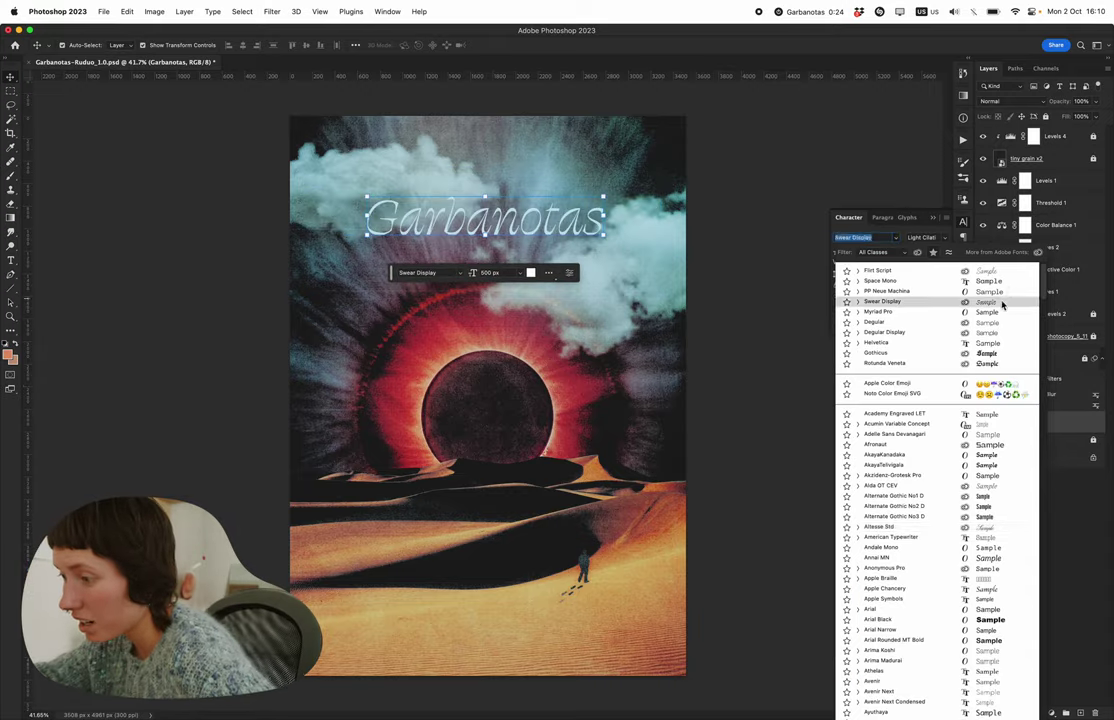
{"action": "left_click", "coordinate": [896, 275]}
{"action": "left_click", "coordinate": [792, 229]}
- Scroll through the Pinterest poster feed for reference
{"action": "key", "text": "ctrl+Left"}
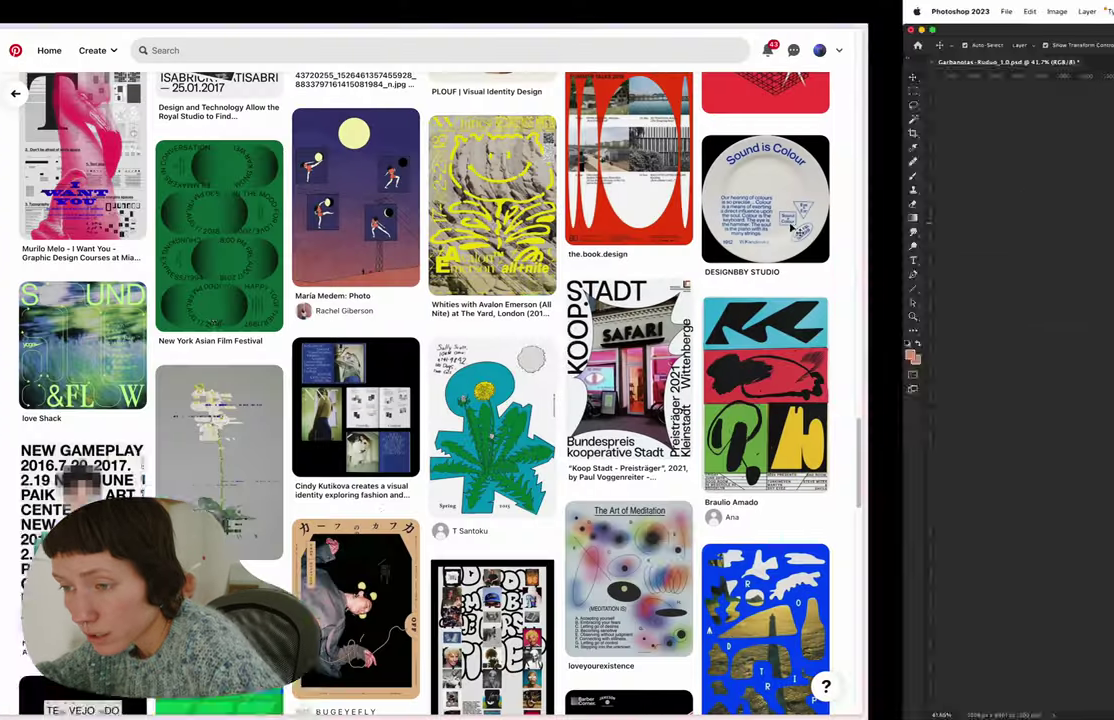
{"action": "scroll", "coordinate": [458, 316], "scroll_direction": "down", "scroll_amount": 5}
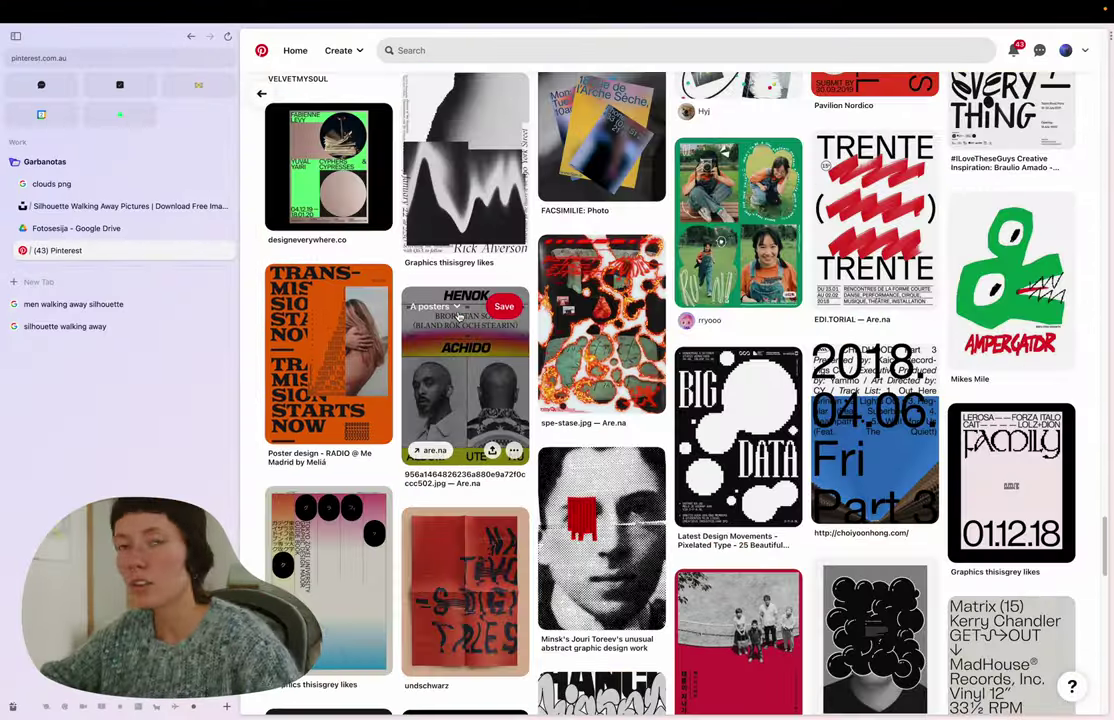
{"action": "scroll", "coordinate": [458, 316], "scroll_direction": "down", "scroll_amount": 10}
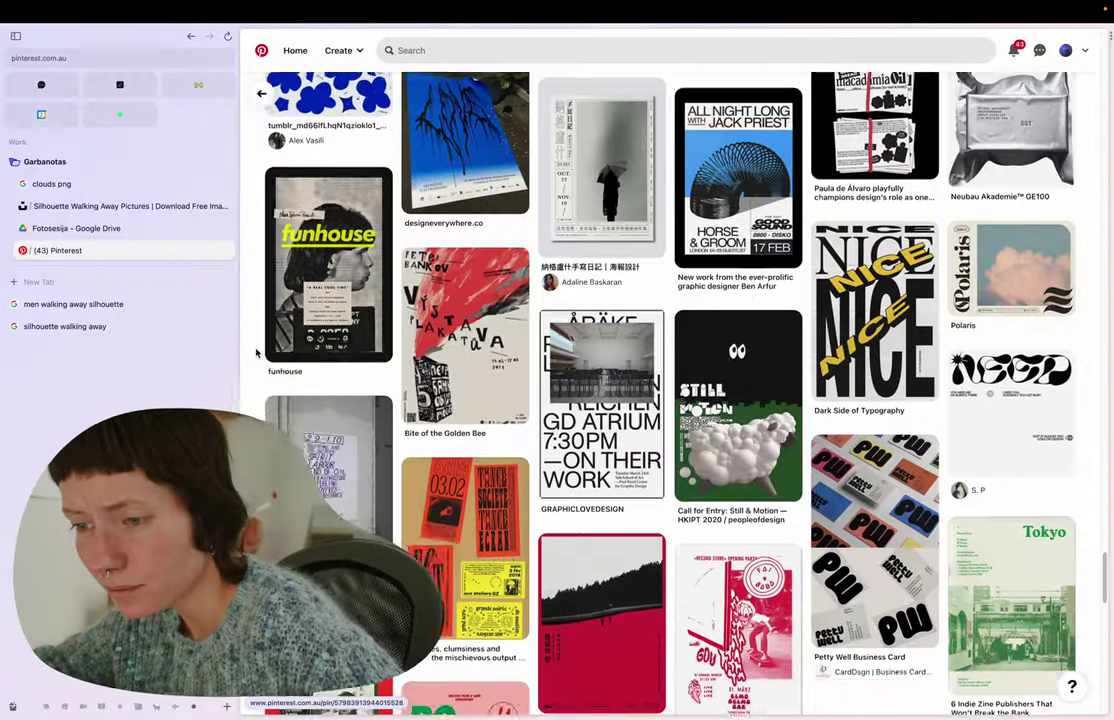
{"action": "scroll", "coordinate": [256, 353], "scroll_direction": "down", "scroll_amount": 15}
- Open Adobe Fonts in a new tab and view the Mudstone Sans family
{"action": "key", "text": "super+t"}
{"action": "type", "text": "adobe fo"}
{"action": "key", "text": "Return"}
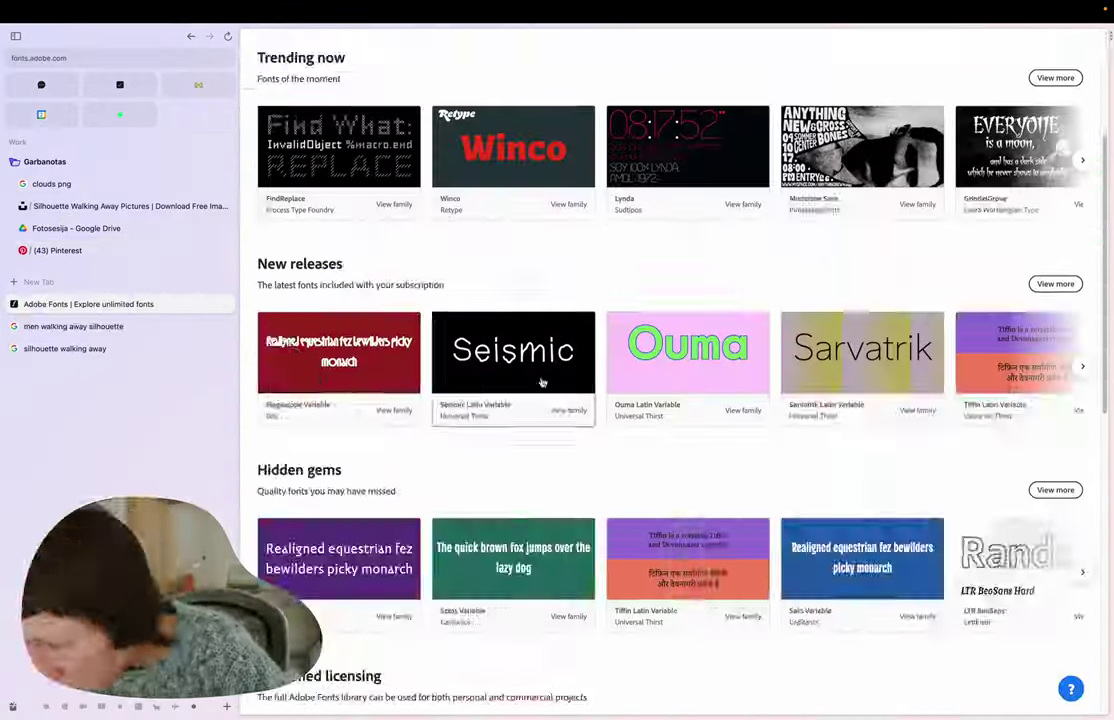
{"action": "left_click", "coordinate": [862, 147]}
{"action": "key", "text": "super+bracketleft"}
{"action": "scroll", "coordinate": [989, 400], "scroll_direction": "down", "scroll_amount": 5}
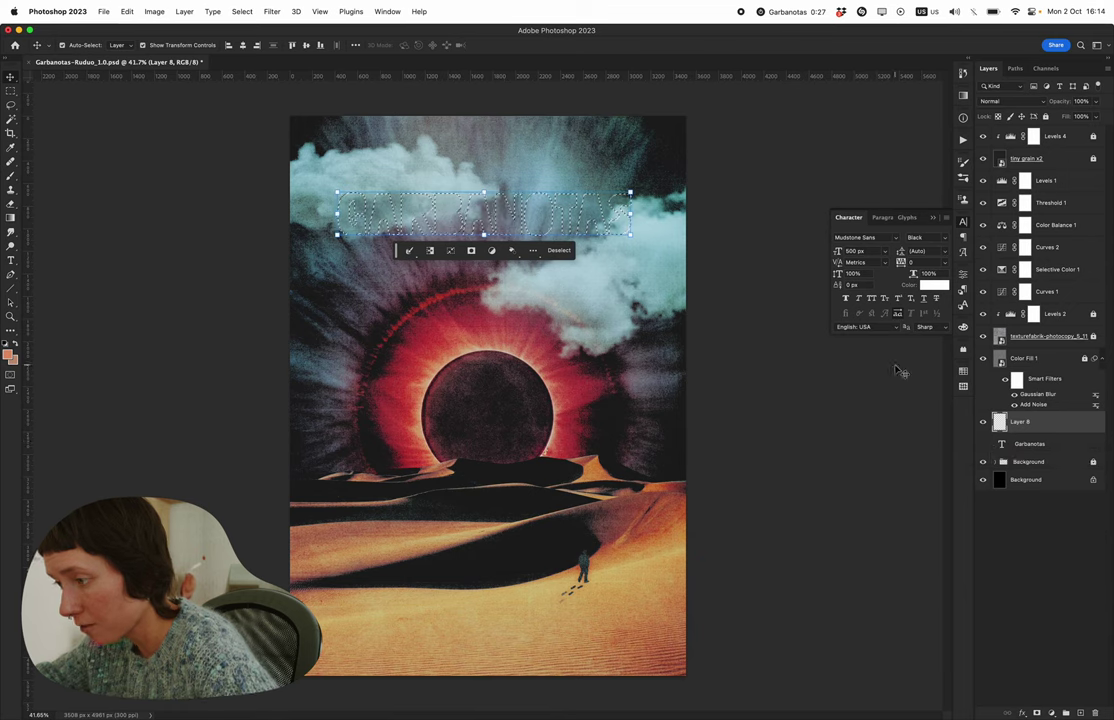
- Give the Garbanotas title a dark text colour and reselect its text layer
{"action": "left_click", "coordinate": [936, 286]}
{"action": "left_click", "coordinate": [803, 293]}
{"action": "key", "text": "Return"}
{"action": "key", "text": "m"}
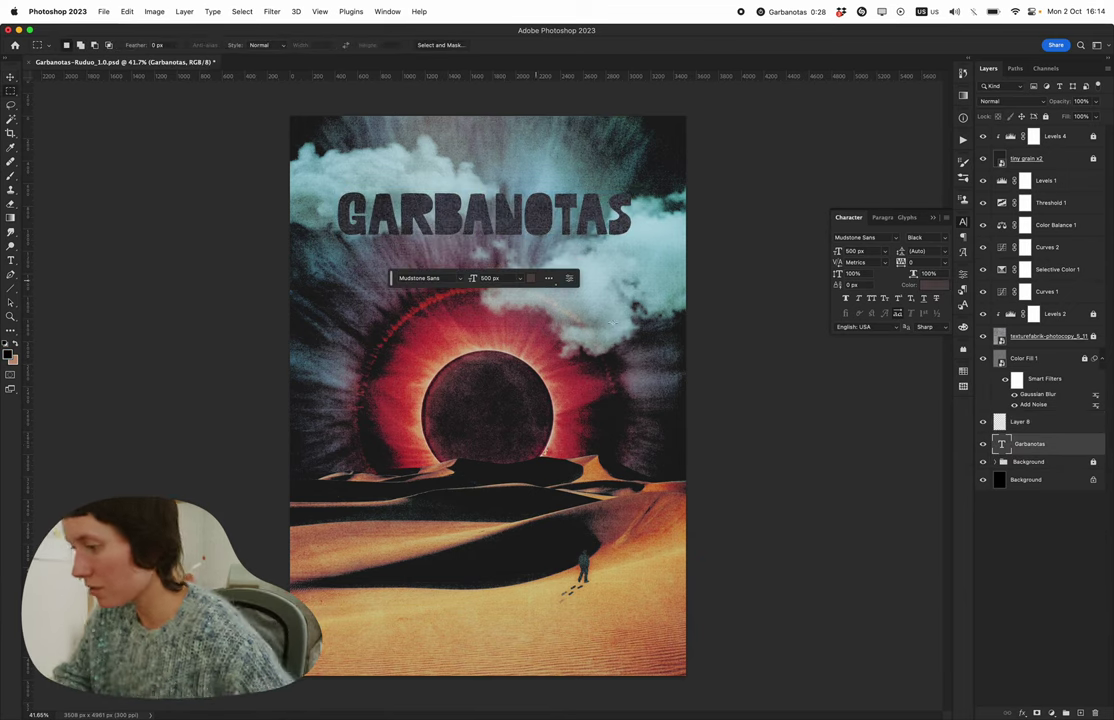
{"action": "key", "text": "super+d"}
{"action": "left_click", "coordinate": [1028, 443]}
- Set the title in Seismic Latin VF with a Medium Shock style
{"action": "left_click", "coordinate": [895, 238]}
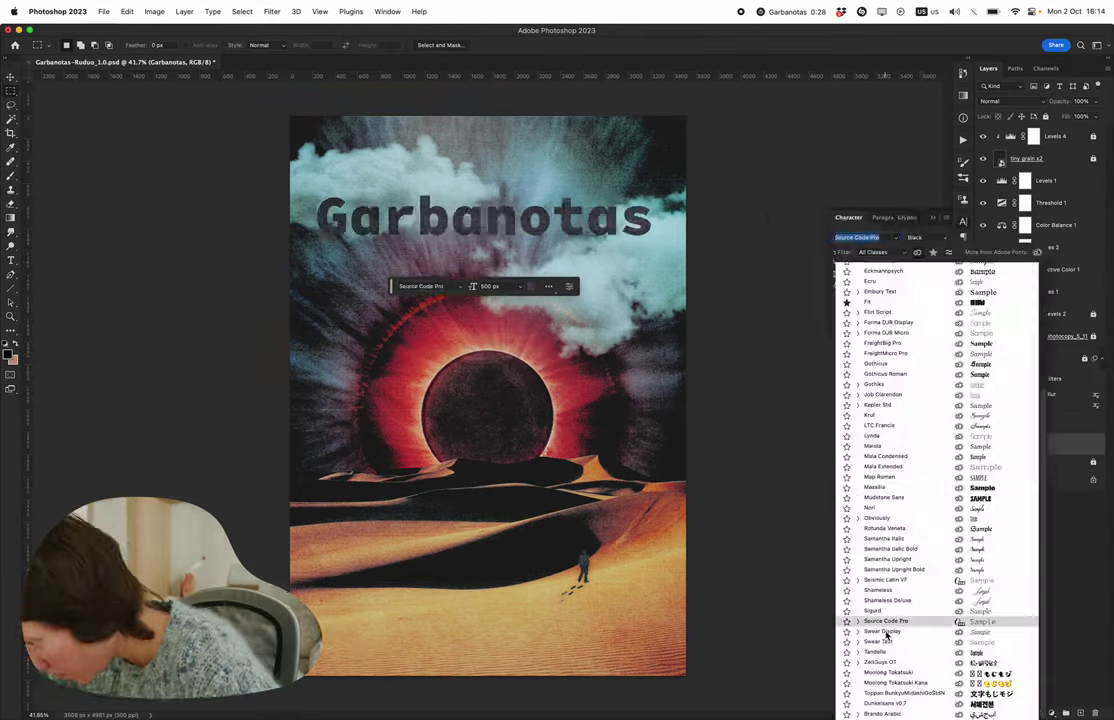
{"action": "left_click", "coordinate": [884, 580]}
{"action": "left_click", "coordinate": [875, 348]}
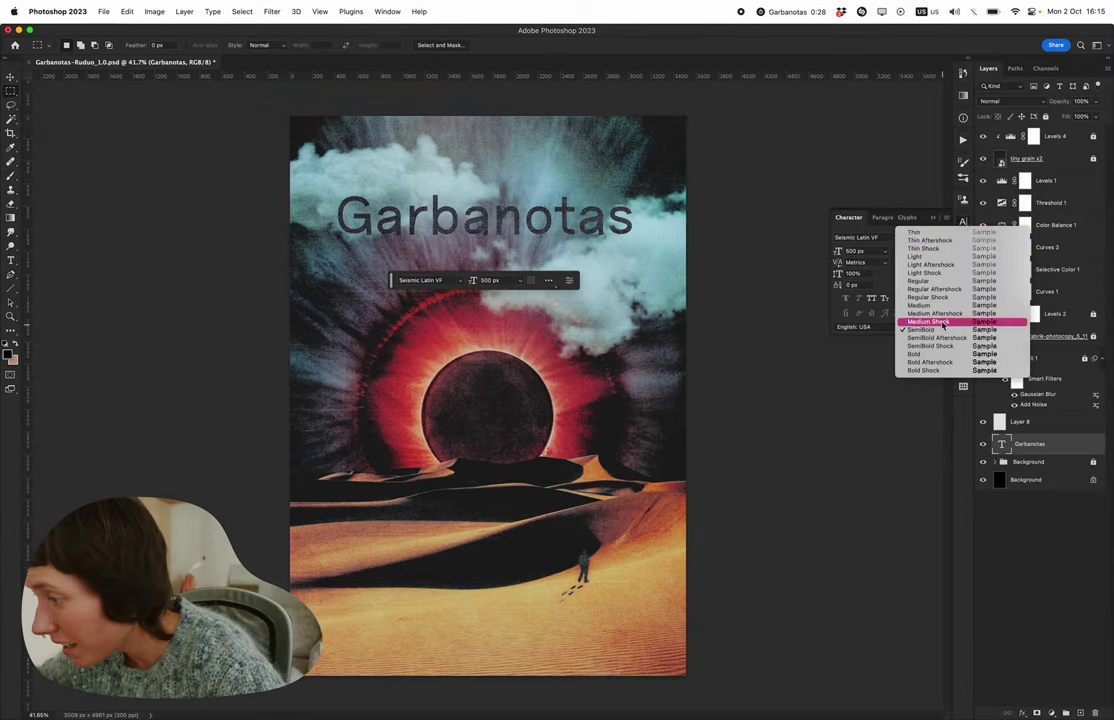
{"action": "left_click", "coordinate": [905, 326]}
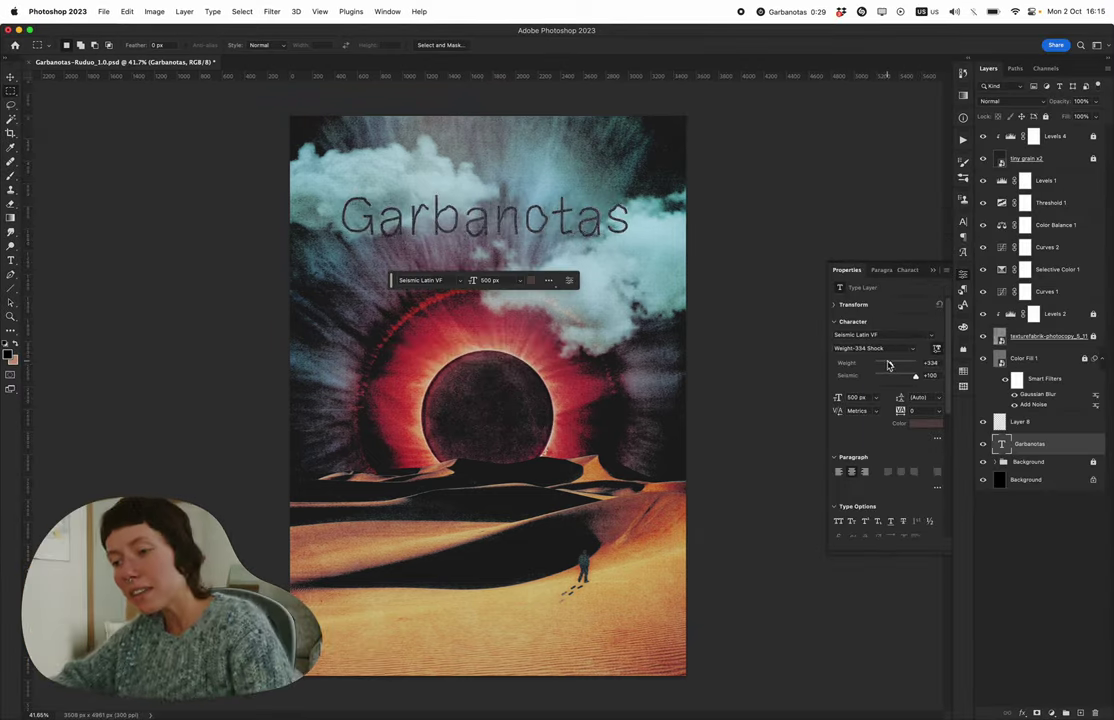
{"action": "left_click", "coordinate": [963, 221]}
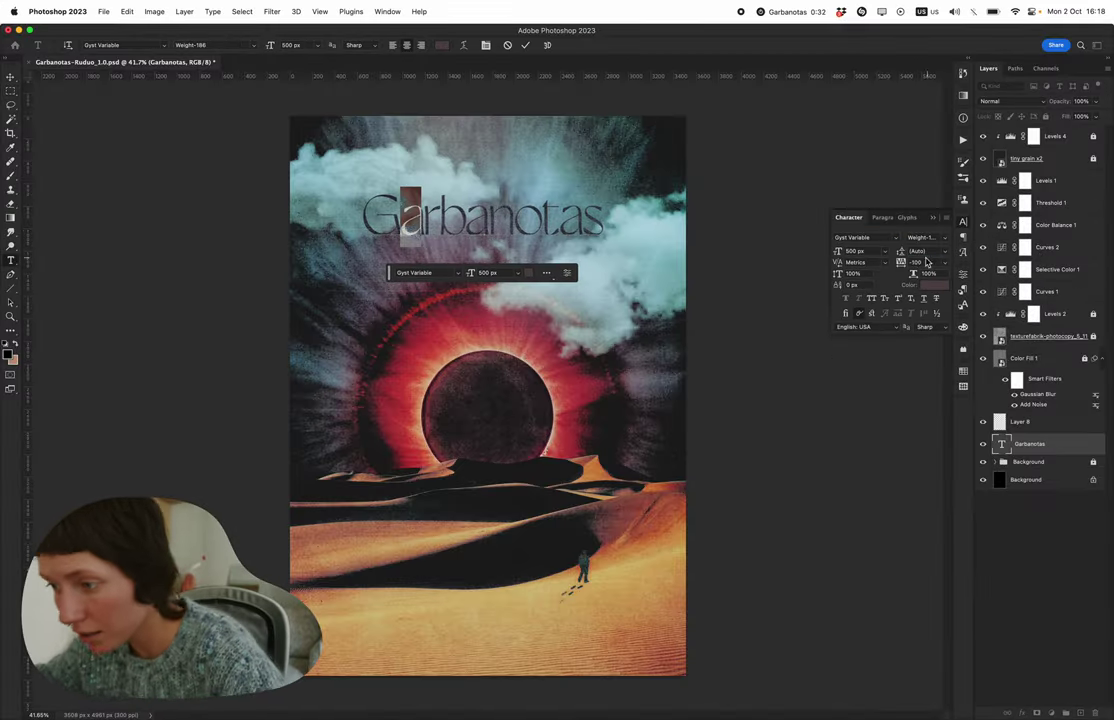
- Select title letters to view alternate glyphs, then preview an earlier poster file
{"action": "double_click", "coordinate": [480, 215]}
{"action": "left_click_drag", "start_coordinate": [468, 215], "coordinate": [488, 215]}
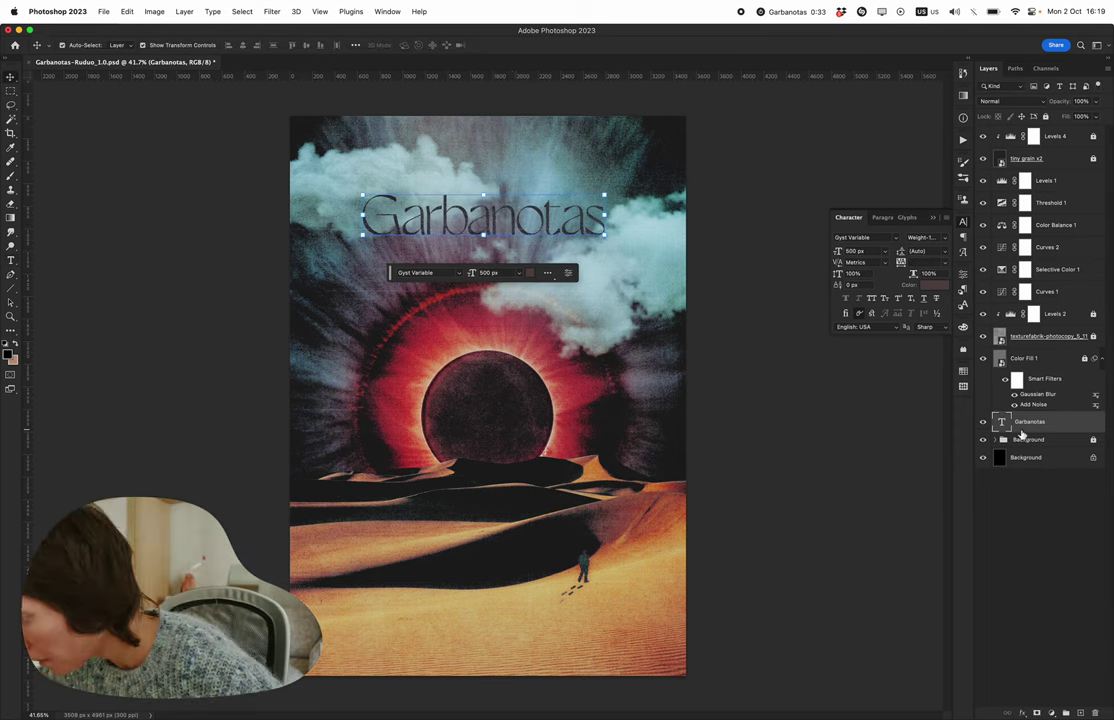
{"action": "key", "text": "super+d"}
{"action": "key", "text": "bracketleft"}
{"action": "key", "text": "bracketleft"}
{"action": "key", "text": "bracketleft"}
{"action": "key", "text": "bracketleft"}
{"action": "key", "text": "bracketleft"}
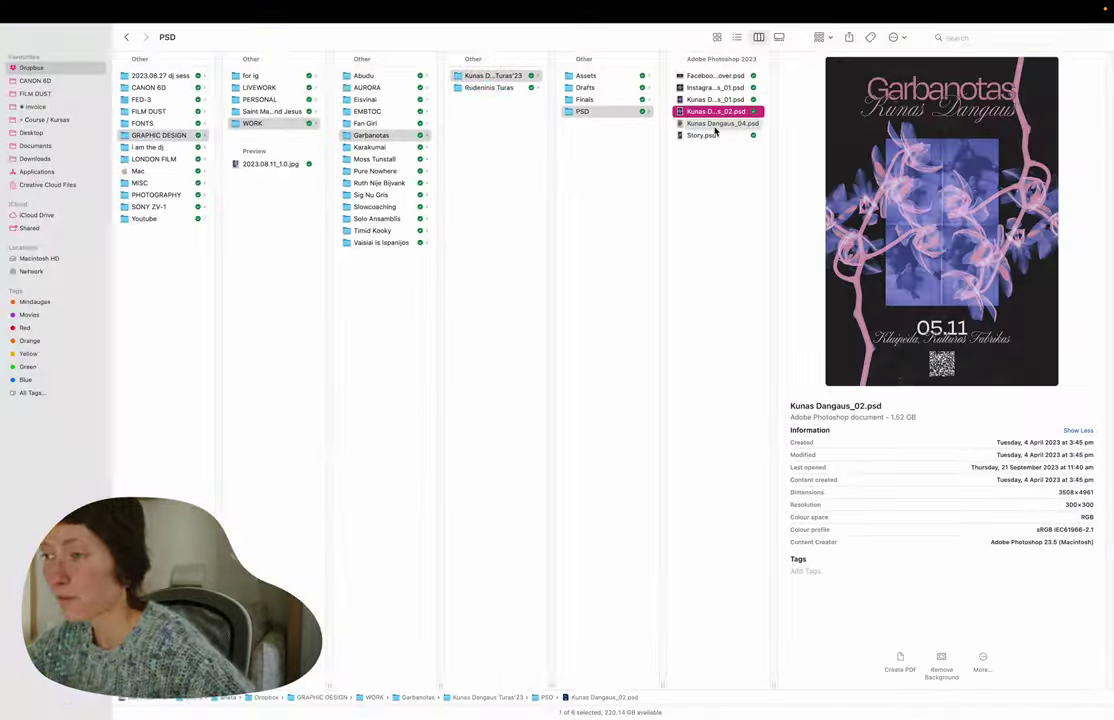
{"action": "left_click", "coordinate": [731, 98]}
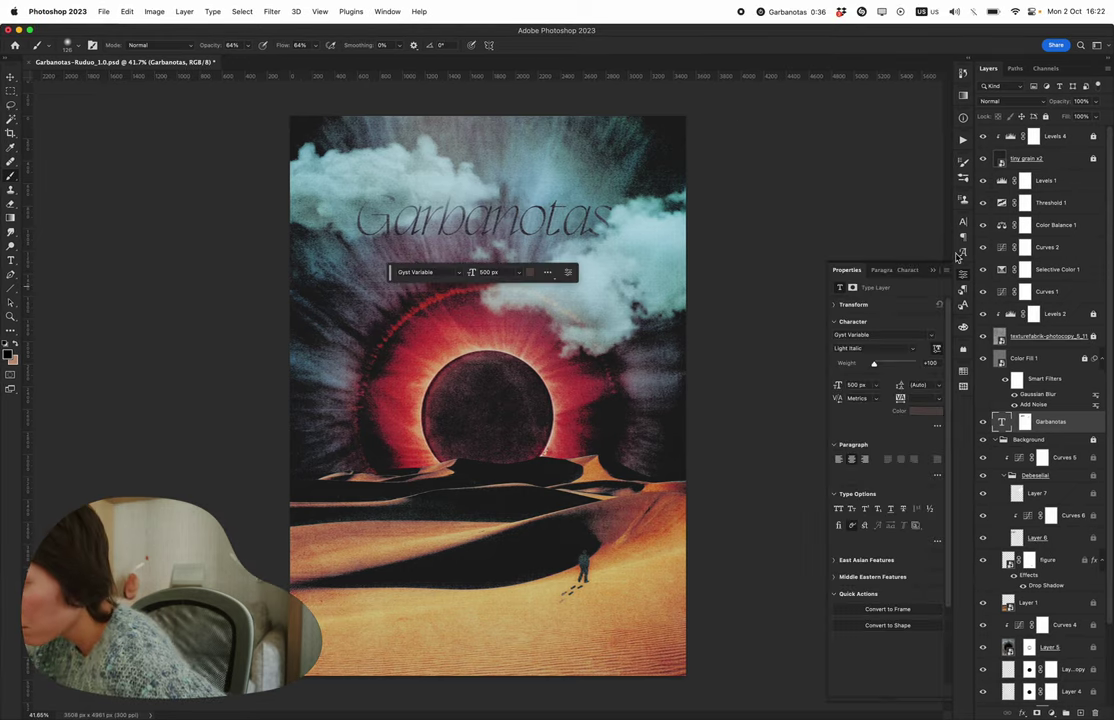
- Set the GARBANOTAS title in Map Roman at 600 px with -40 tracking
{"action": "left_click", "coordinate": [960, 254]}
{"action": "left_click", "coordinate": [896, 237]}
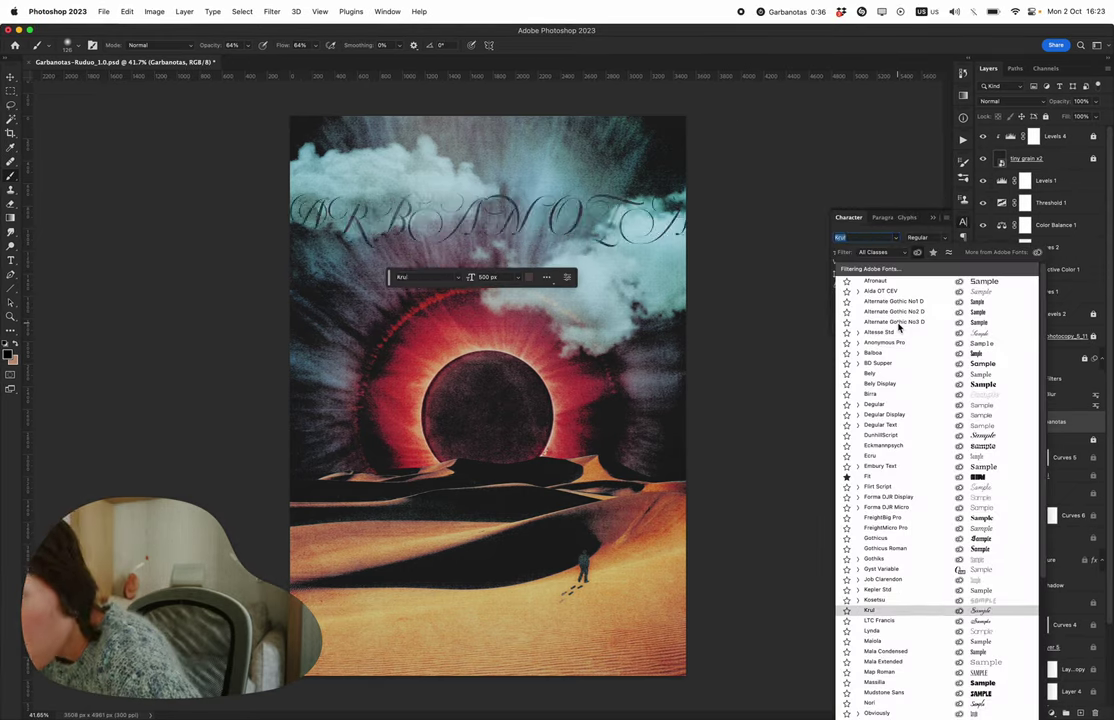
{"action": "key", "text": "Down"}
{"action": "key", "text": "Down"}
{"action": "key", "text": "Down"}
{"action": "key", "text": "Down"}
{"action": "key", "text": "Down"}
{"action": "key", "text": "Down"}
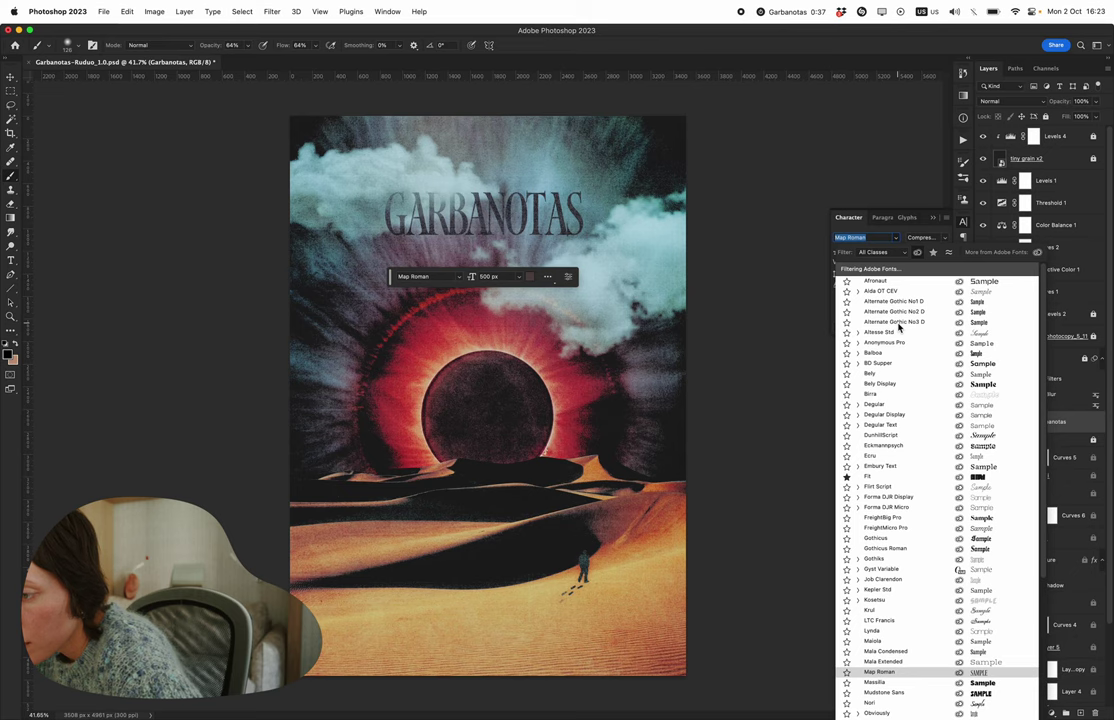
{"action": "key", "text": "Return"}
{"action": "key", "text": "Return"}
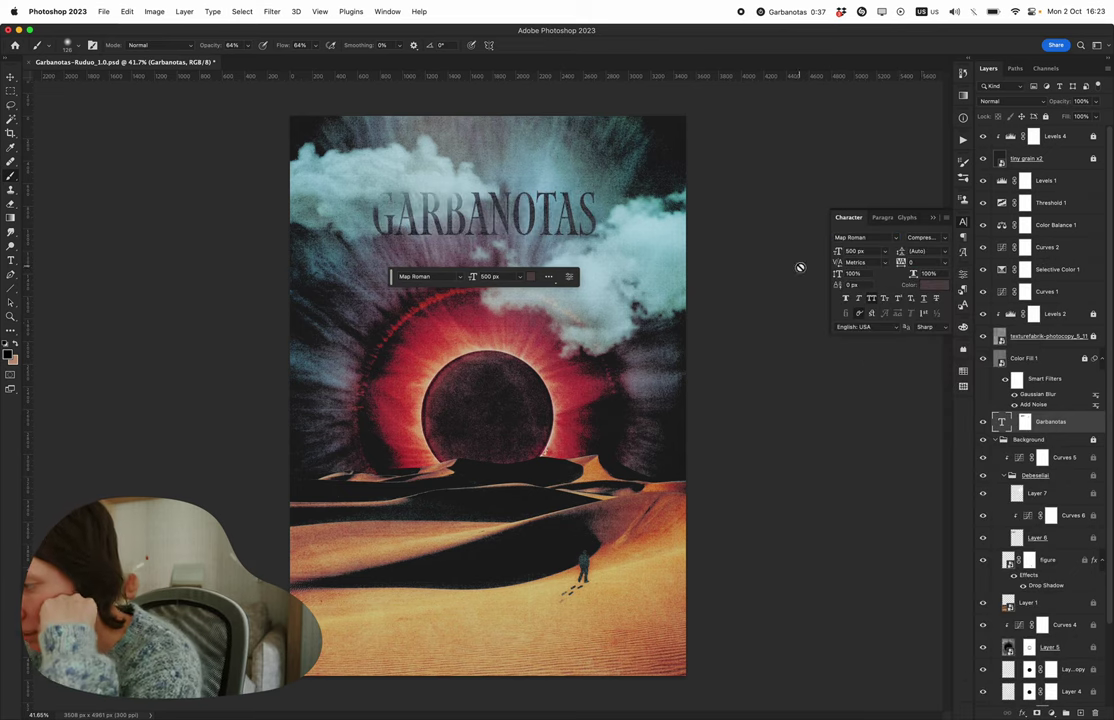
{"action": "key", "text": "Down"}
{"action": "key", "text": "Down"}
{"action": "key", "text": "Down"}
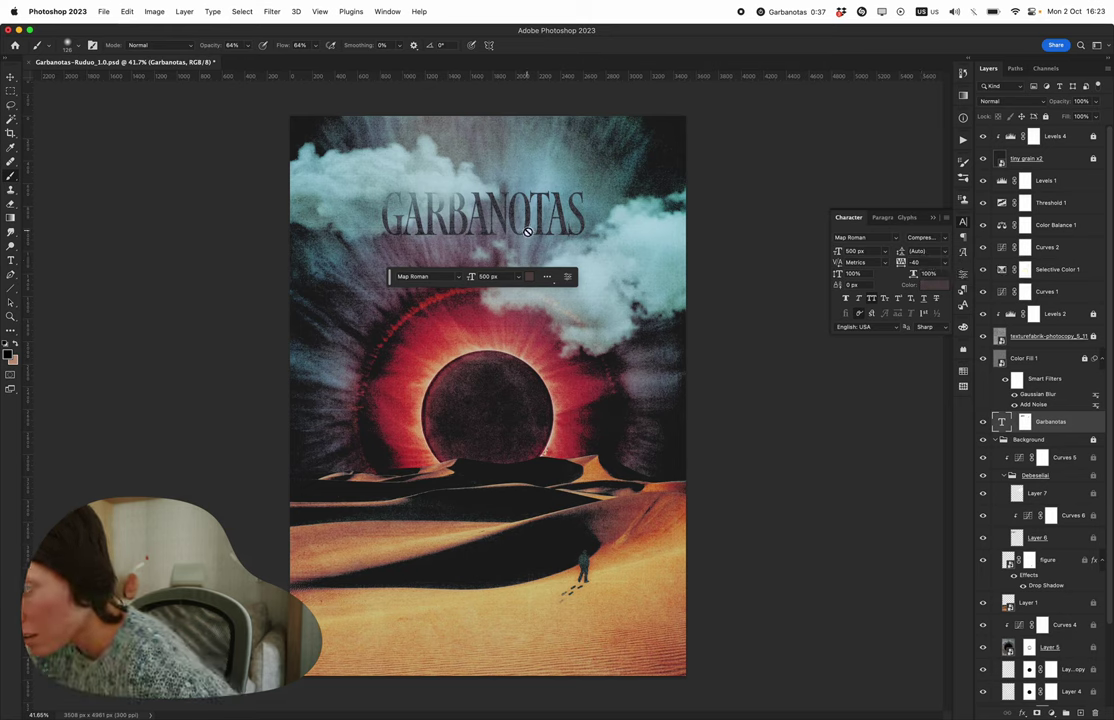
{"action": "type", "text": "600"}
- Colour the GARBANOTAS title red
{"action": "left_click", "coordinate": [933, 285]}
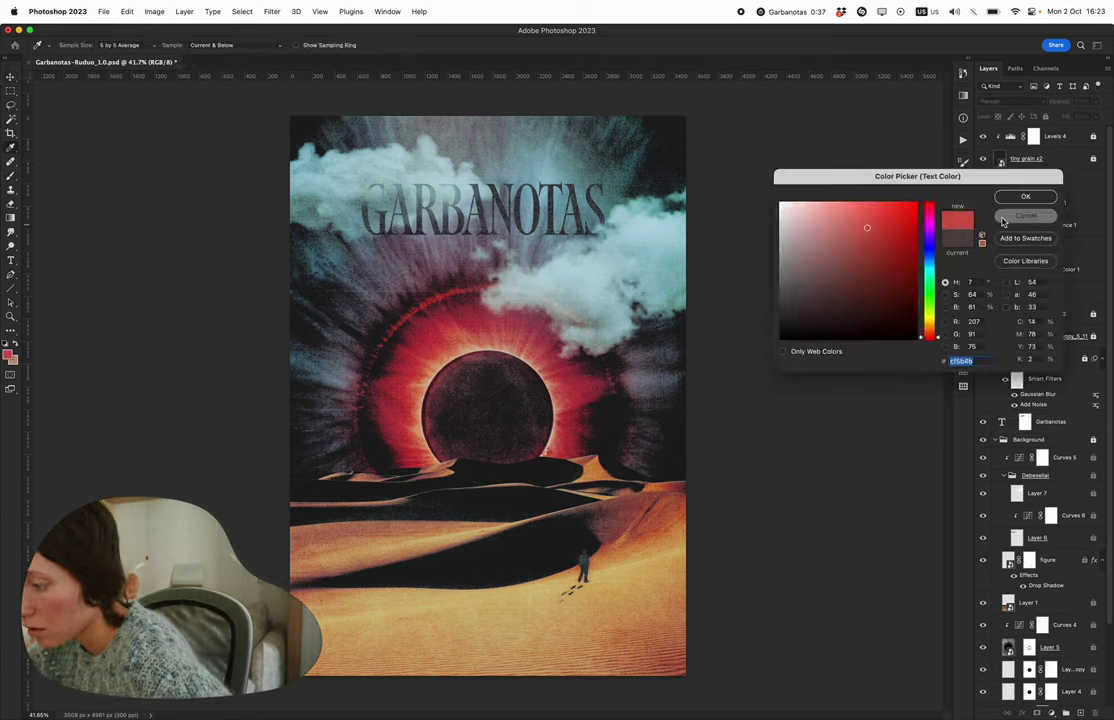
{"action": "left_click", "coordinate": [791, 313]}
{"action": "left_click", "coordinate": [448, 325]}
{"action": "left_click", "coordinate": [1025, 194]}
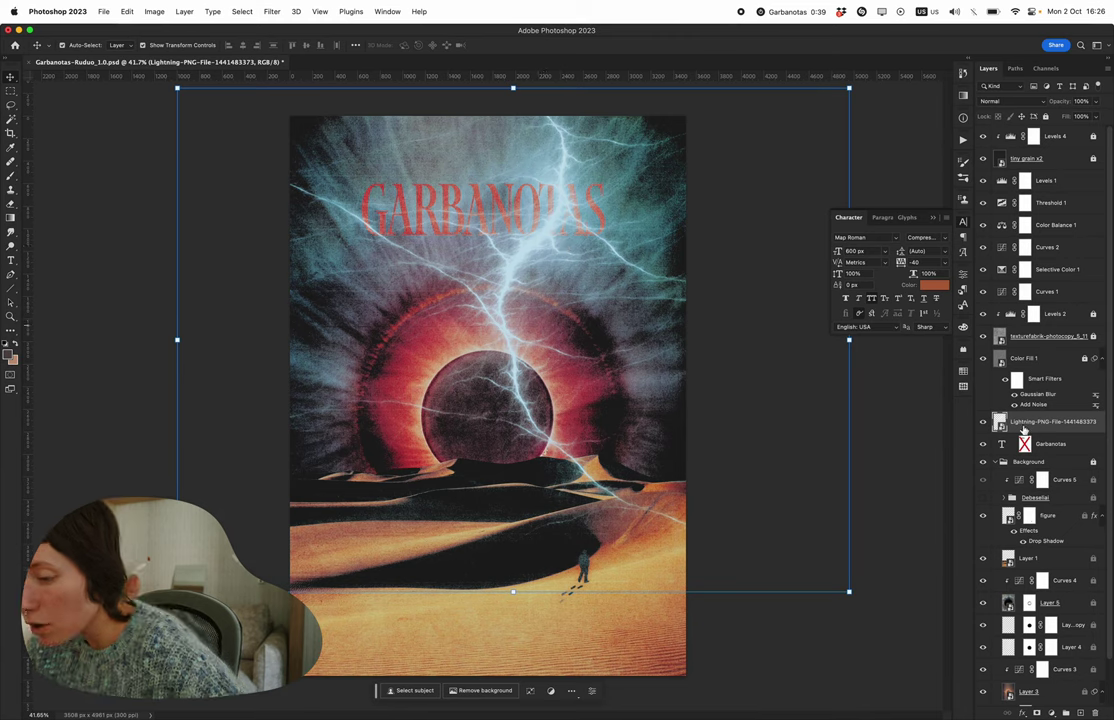
- Move the lightning layer toward the title and set its blend mode to Overlay
{"action": "left_click_drag", "start_coordinate": [1020, 424], "coordinate": [1024, 431]}
{"action": "left_click", "coordinate": [1000, 101]}
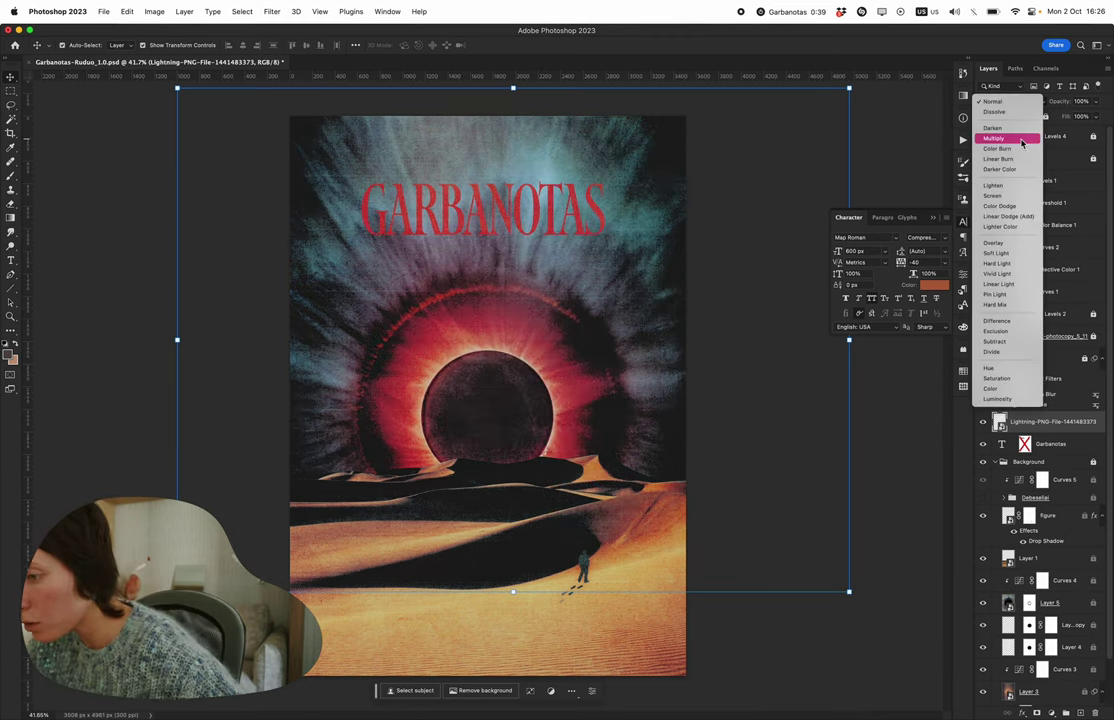
{"action": "key", "text": "Return"}
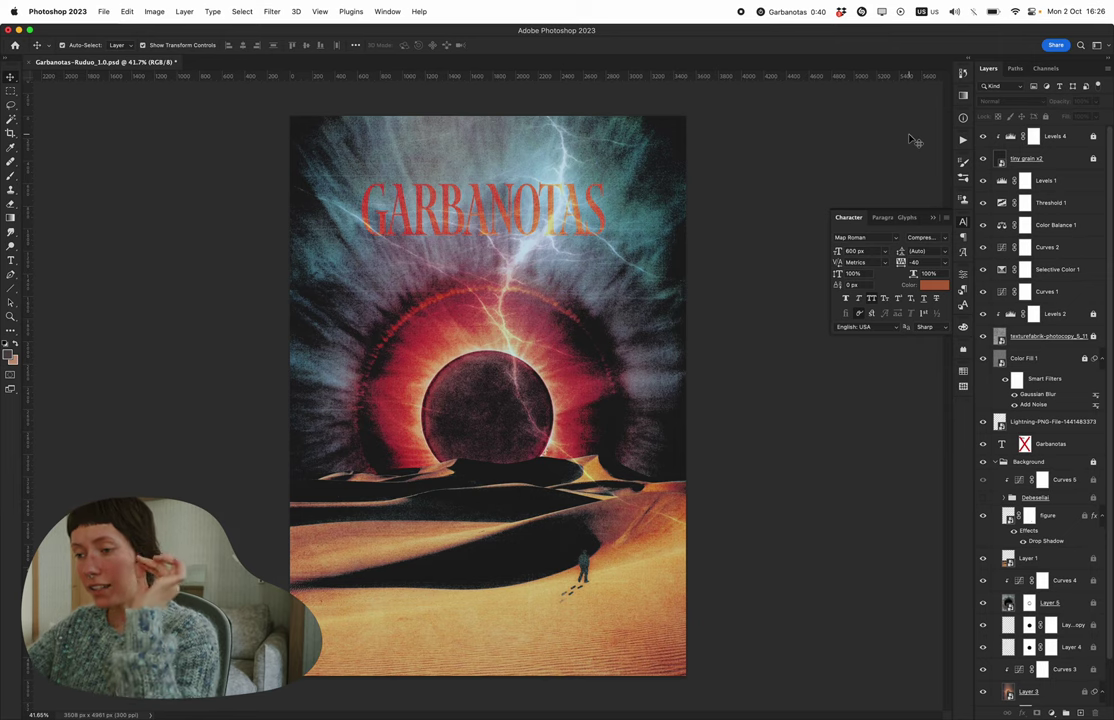
- Delete the lightning layer and give the GARBANOTAS title a drop shadow
{"action": "key", "text": "Delete"}
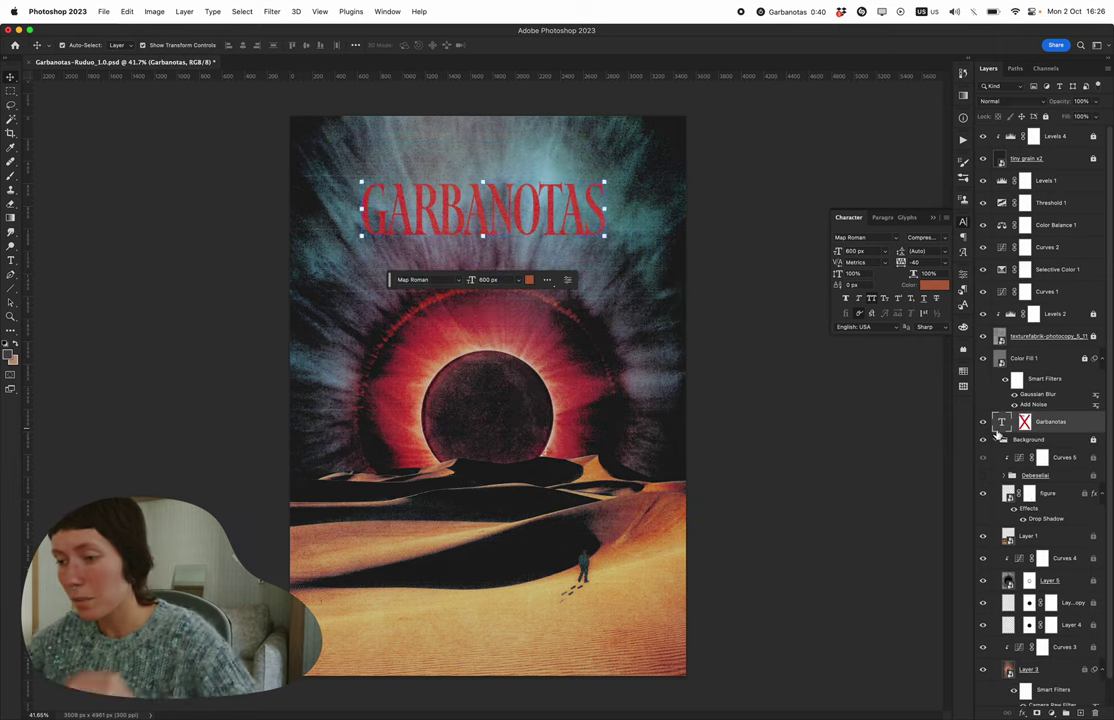
{"action": "left_click", "coordinate": [830, 425]}
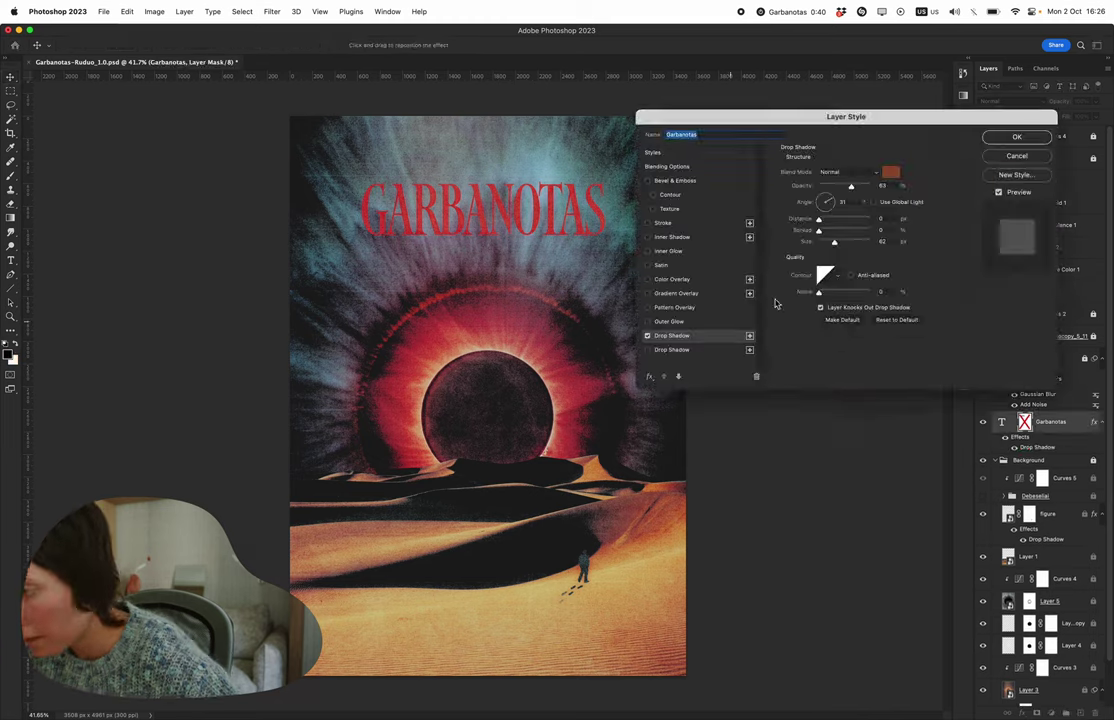
{"action": "key", "text": "Return"}
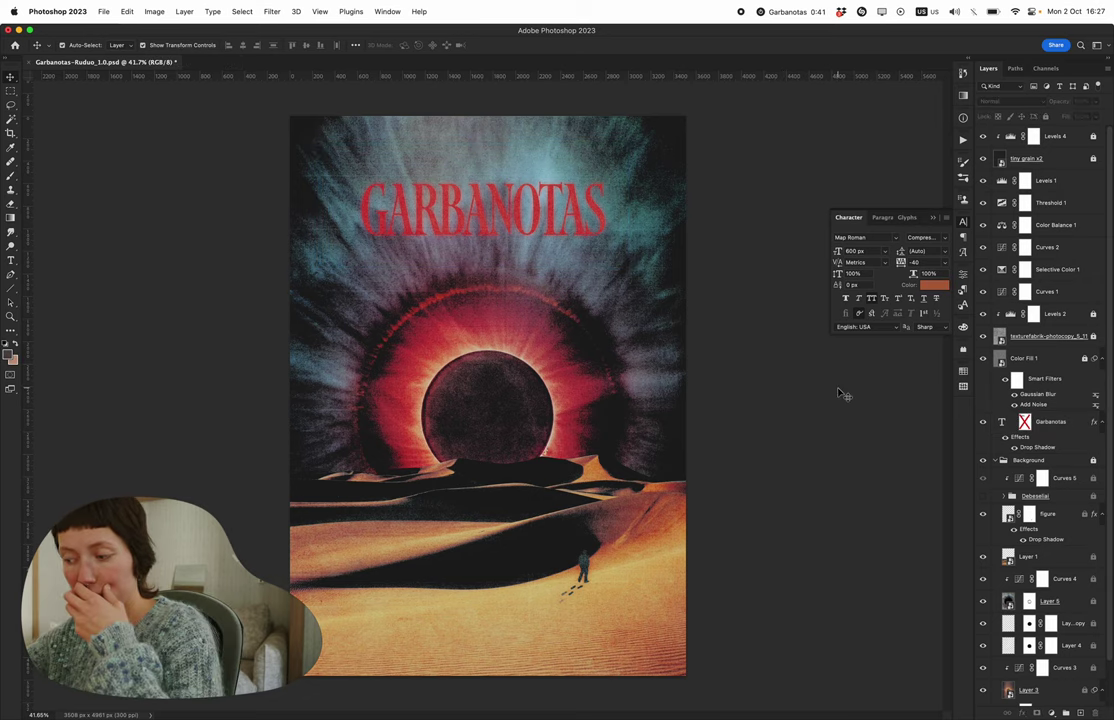
- Compare the eclipse burst and Layer 5 on and off, then duplicate the state as a new document
{"action": "left_click", "coordinate": [983, 690]}
{"action": "left_click", "coordinate": [983, 690]}
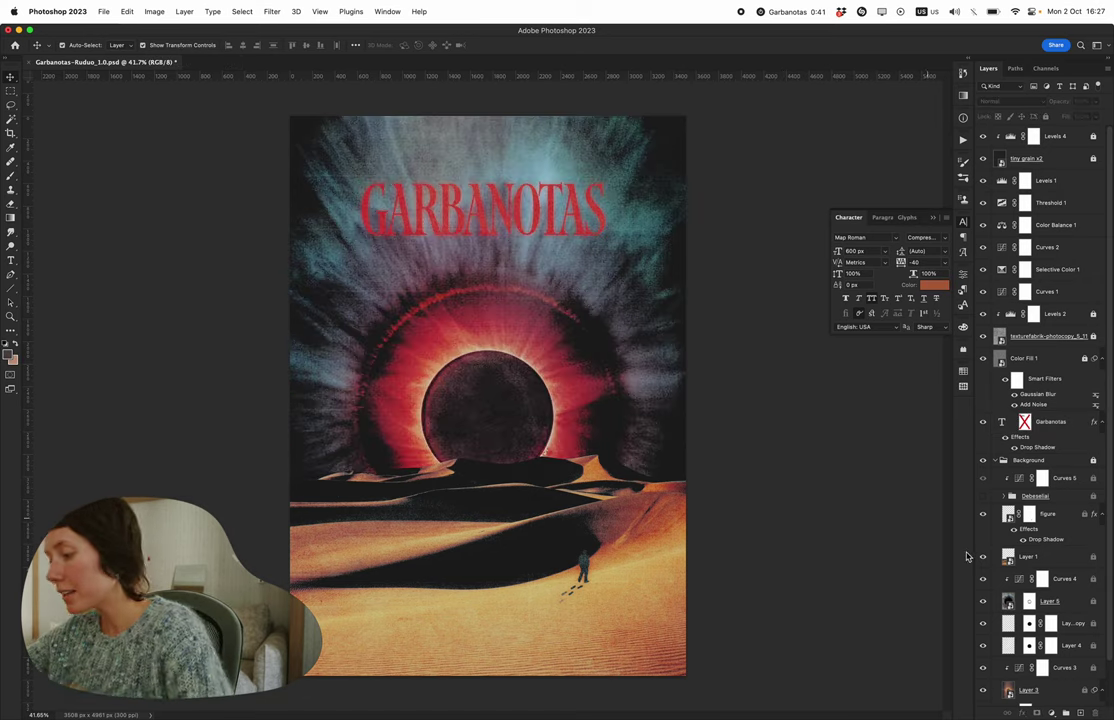
{"action": "left_click", "coordinate": [985, 607]}
{"action": "left_click", "coordinate": [983, 601]}
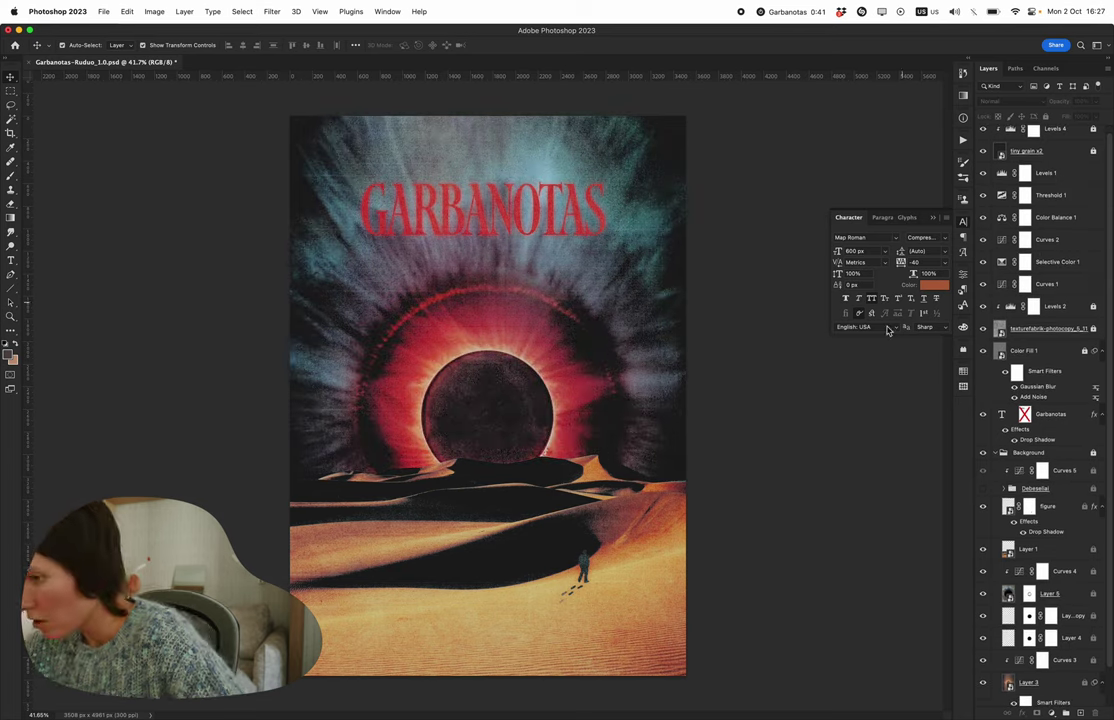
{"action": "left_click", "coordinate": [963, 71]}
{"action": "left_click", "coordinate": [899, 507]}
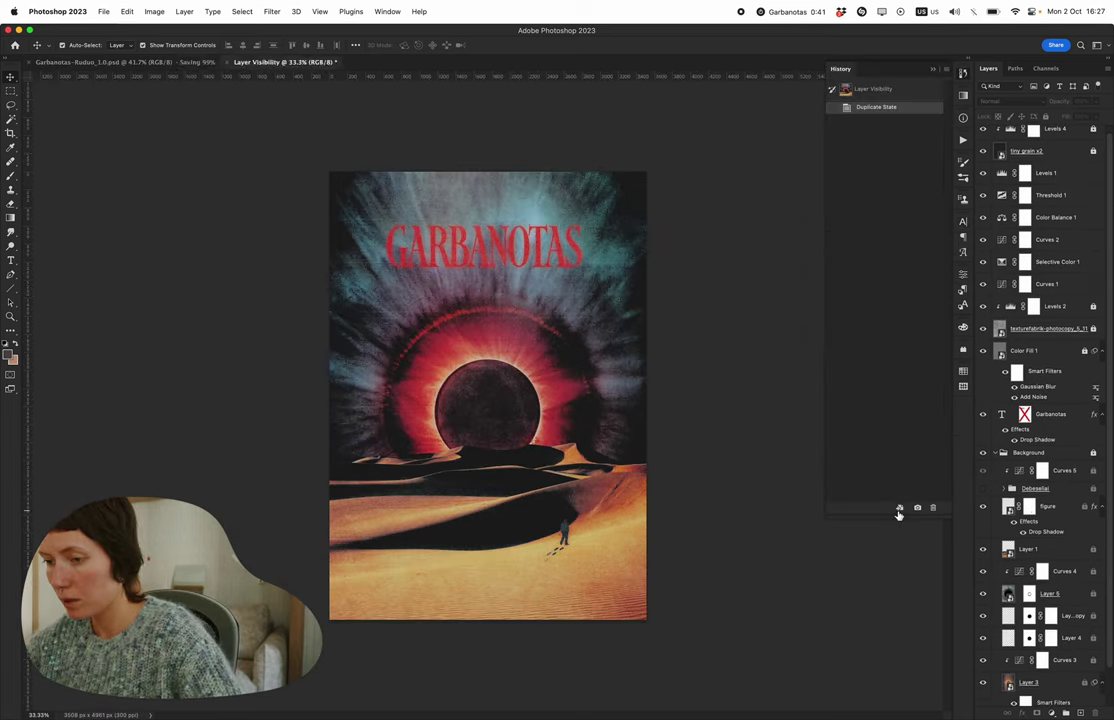
- Select the eclipse area with the Magic Wand and brush paint inside the selection
{"action": "left_click", "coordinate": [983, 552]}
{"action": "left_click", "coordinate": [983, 552]}
{"action": "key", "text": "w"}
{"action": "left_click", "coordinate": [540, 345]}
{"action": "left_click", "coordinate": [540, 345]}
{"action": "left_click", "coordinate": [983, 552]}
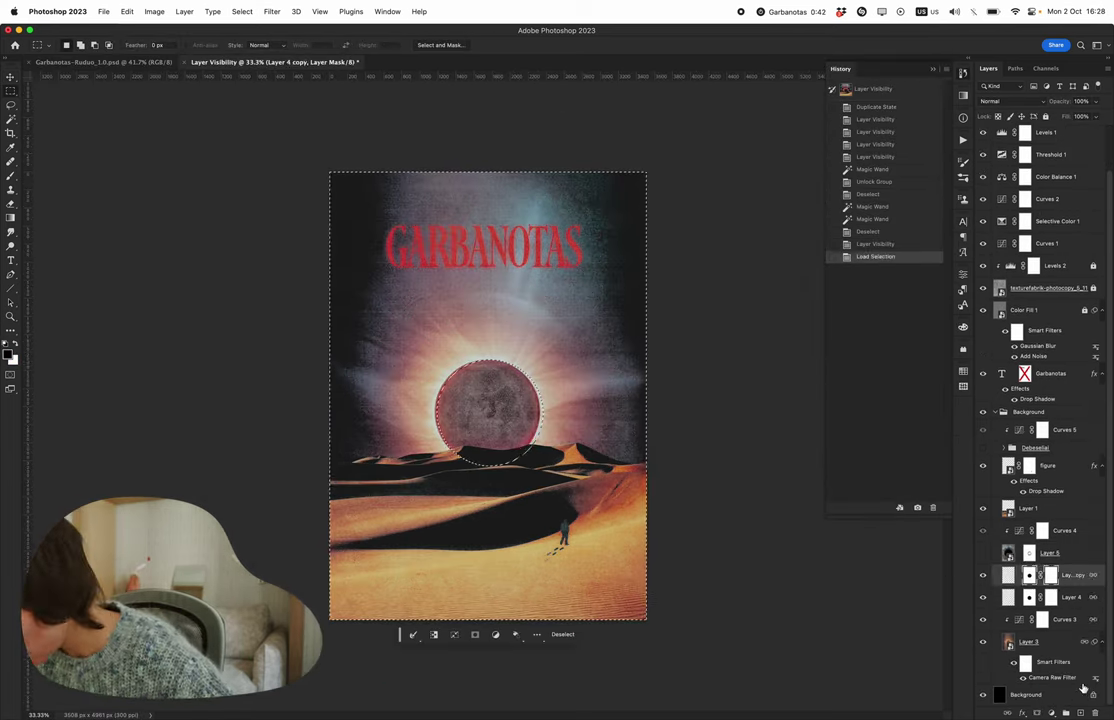
{"action": "key", "text": "b"}
{"action": "mouse_move", "coordinate": [470, 380]}
{"action": "left_mouse_down"}
{"action": "mouse_move", "coordinate": [500, 400]}
{"action": "mouse_move", "coordinate": [497, 440]}
{"action": "left_mouse_up"}
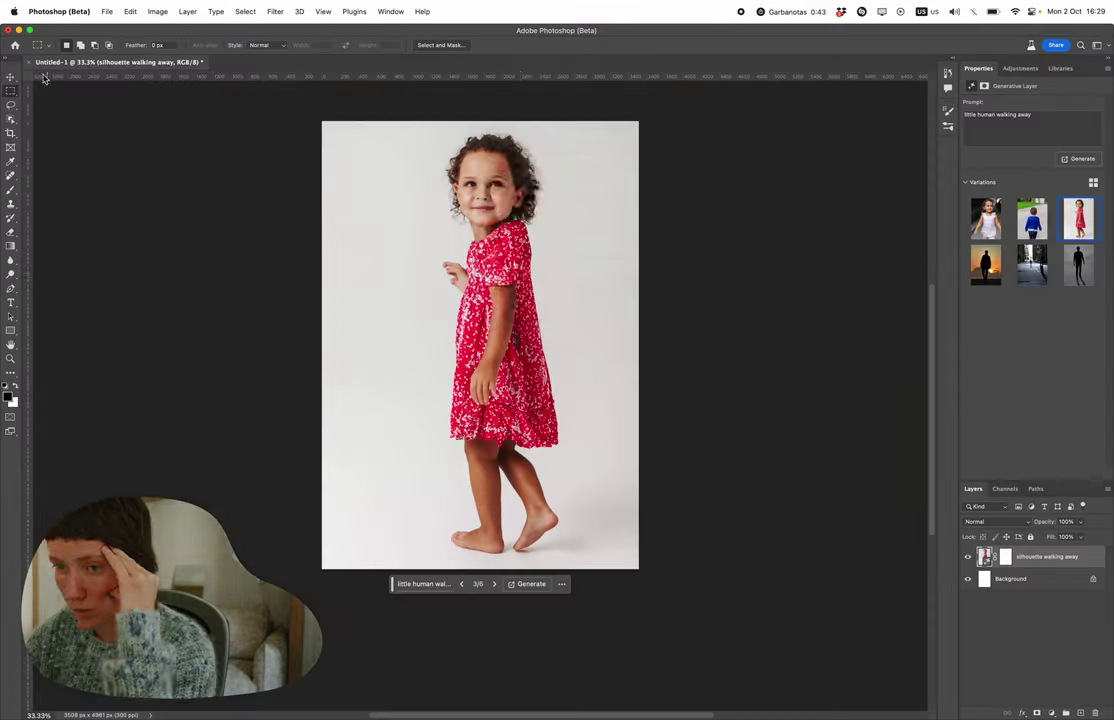
- Close the current document without saving
{"action": "key", "text": "super+w"}
{"action": "left_click", "coordinate": [540, 276]}
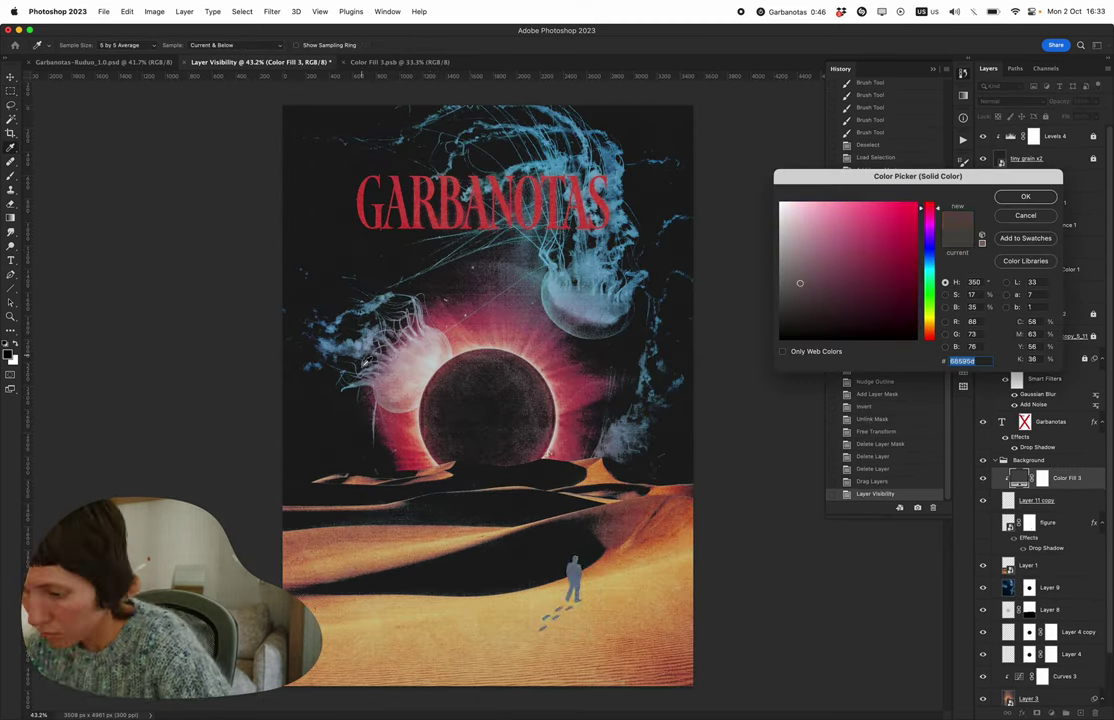
- Apply a new fill colour to Color Fill 3, collapse the Background group, and restore the 10.25 date layer
{"action": "left_click", "coordinate": [1035, 199]}
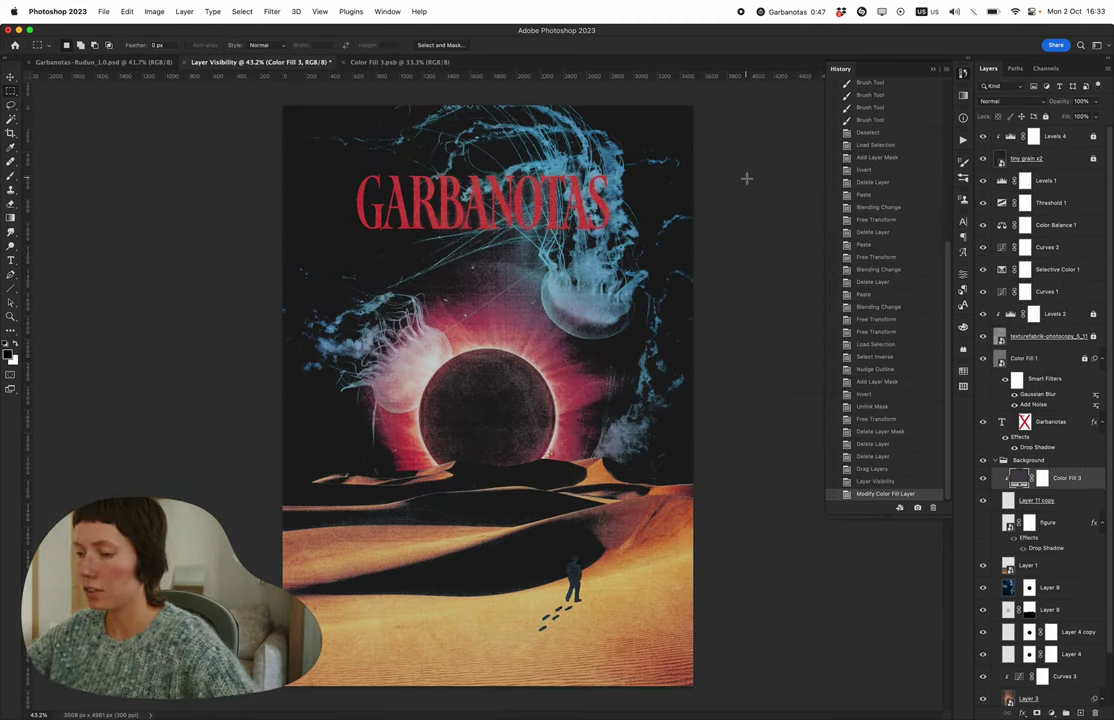
{"action": "scroll", "coordinate": [1090, 688], "scroll_direction": "down", "scroll_amount": 1}
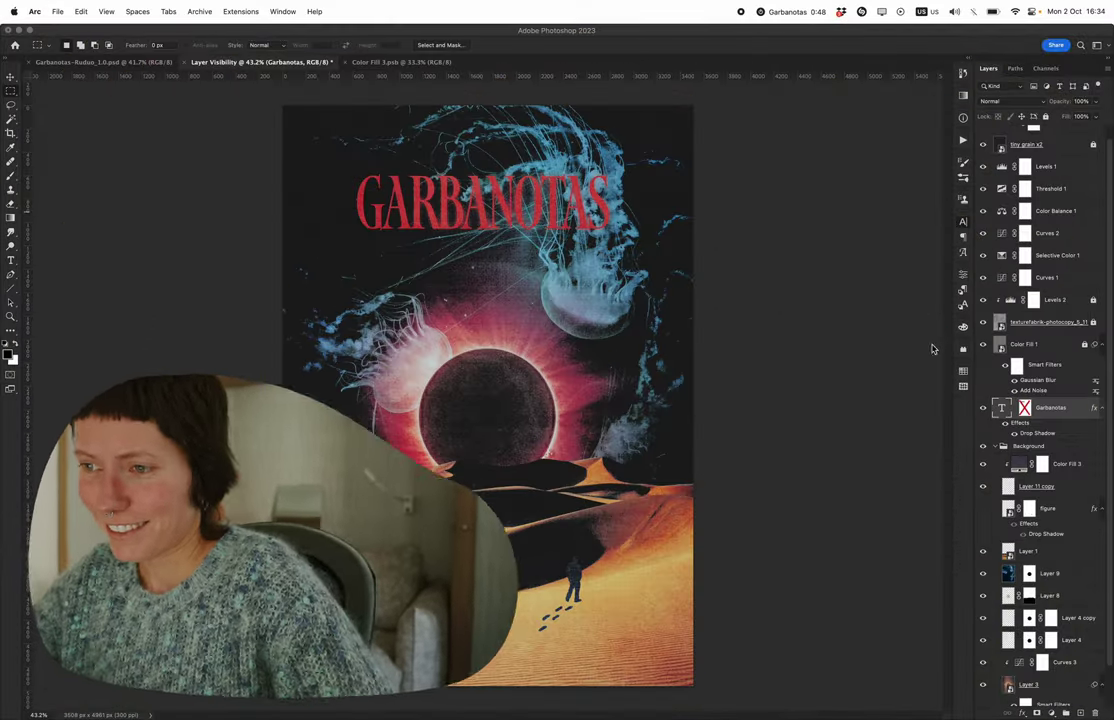
{"action": "double_click", "coordinate": [1019, 463]}
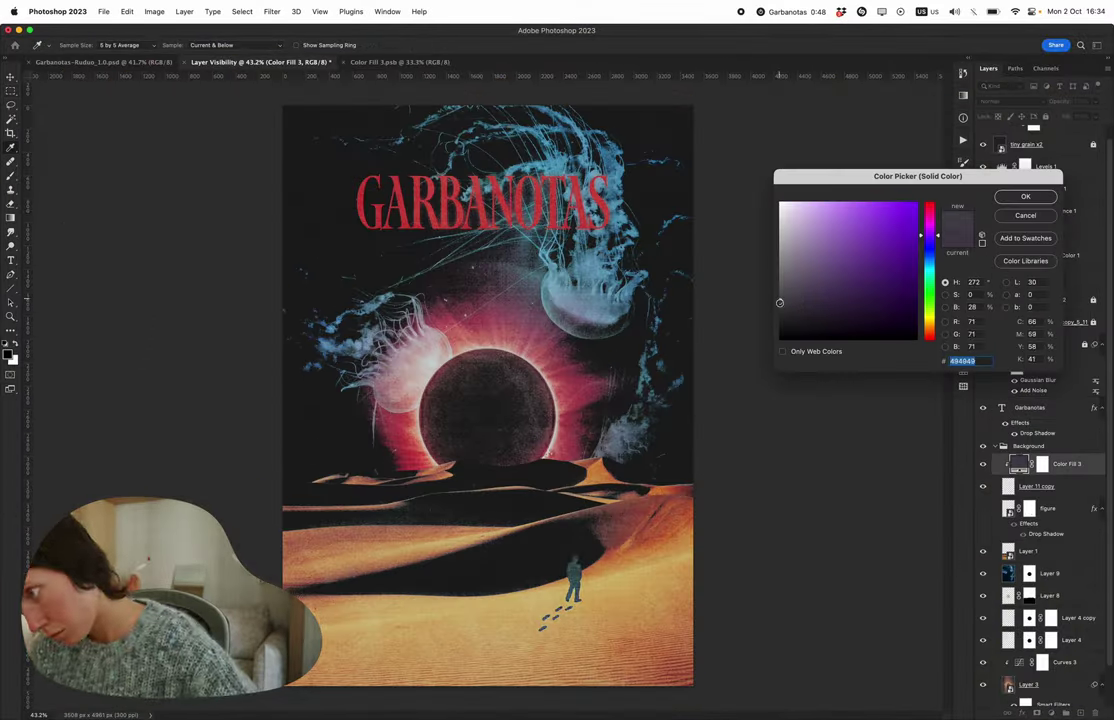
{"action": "key", "text": "Escape"}
{"action": "left_click", "coordinate": [1001, 448]}
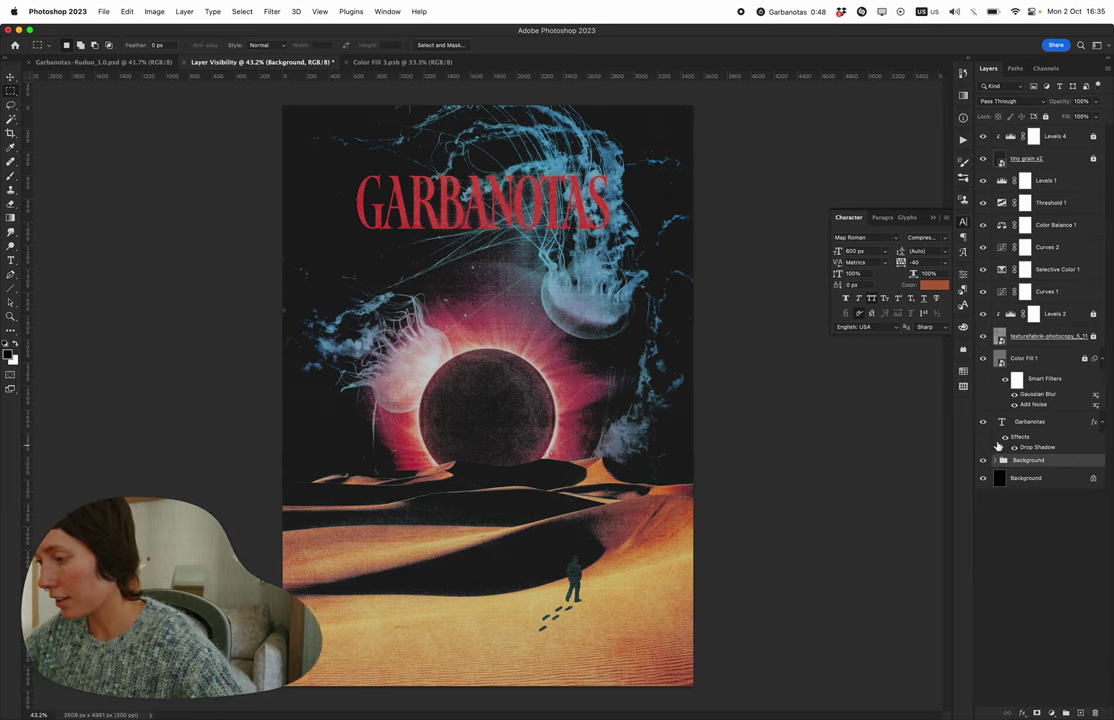
{"action": "key", "text": "super+shift+z"}
{"action": "key", "text": "super+shift+z"}
{"action": "key", "text": "super+shift+z"}
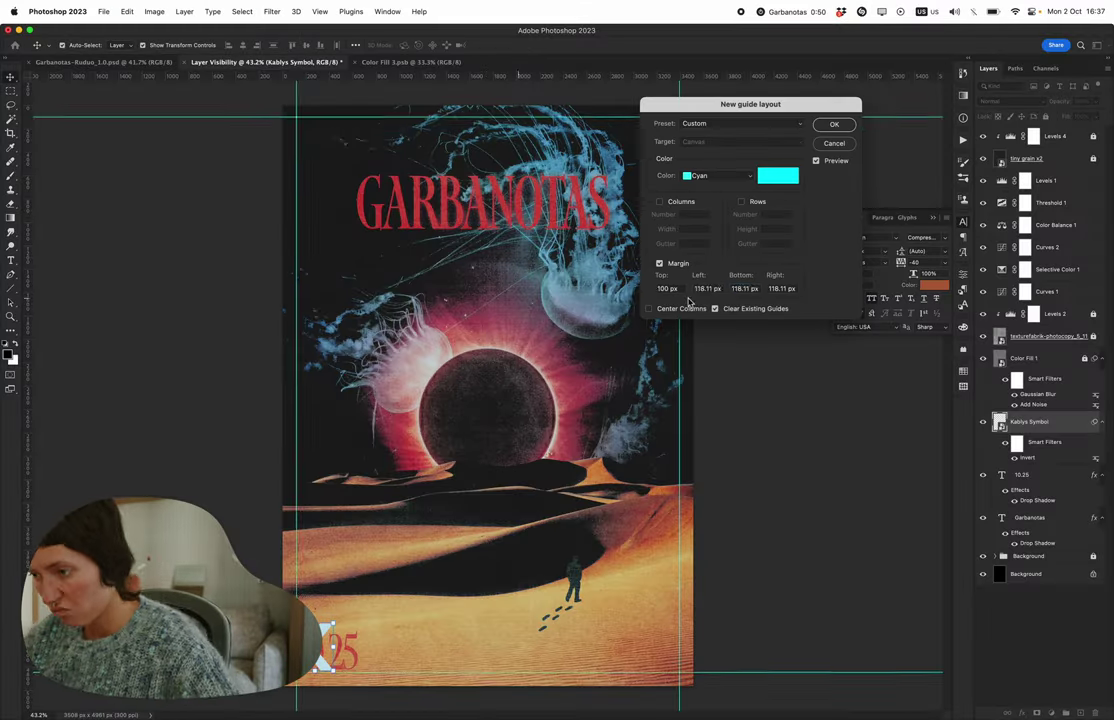
- Apply the 100 px / 118.11 px margin guide layout and move the 10.25 date to the lower right
{"action": "key", "text": "Return"}
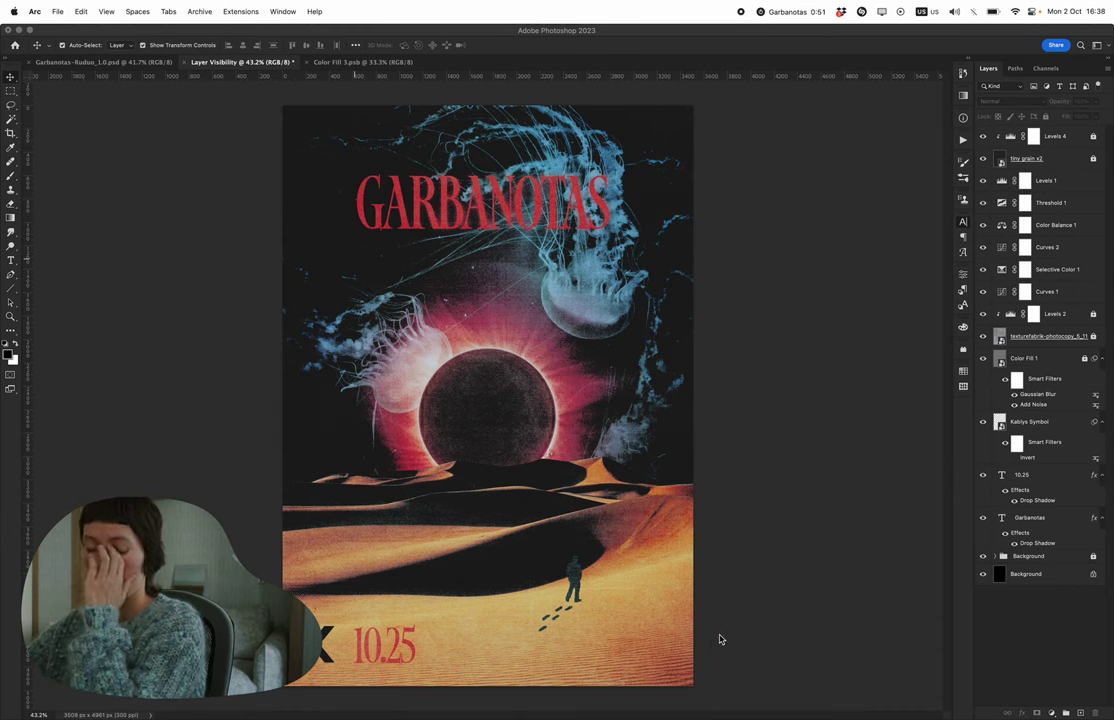
{"action": "left_click", "coordinate": [318, 668]}
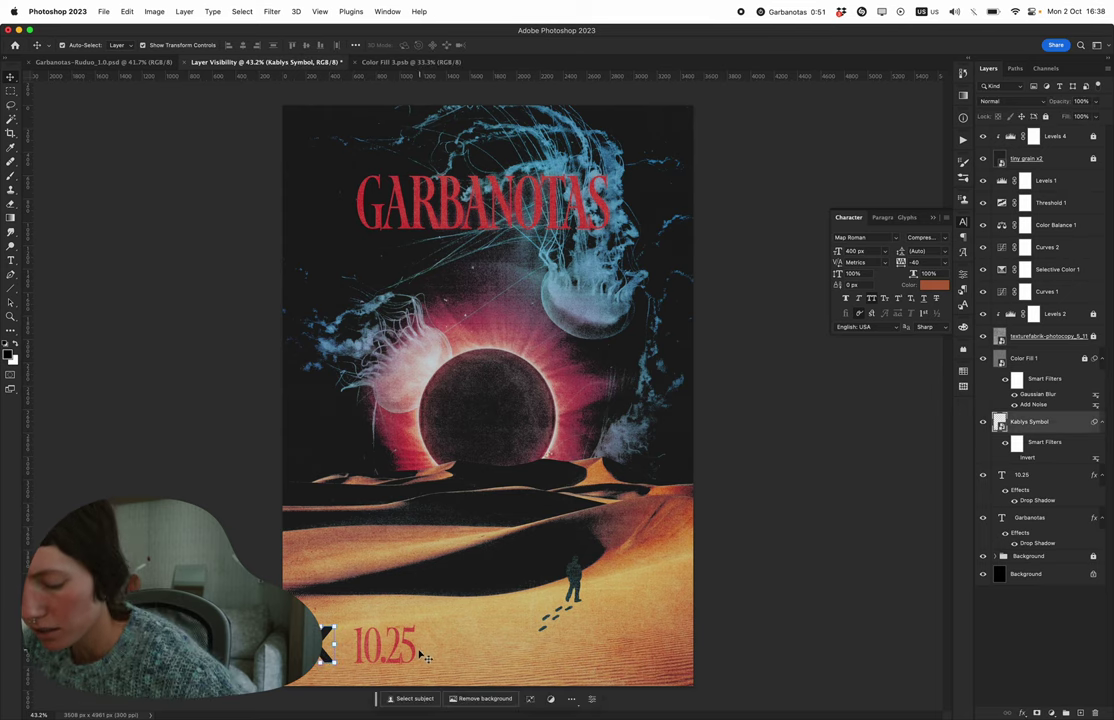
{"action": "left_click_drag", "start_coordinate": [425, 655], "coordinate": [680, 645]}
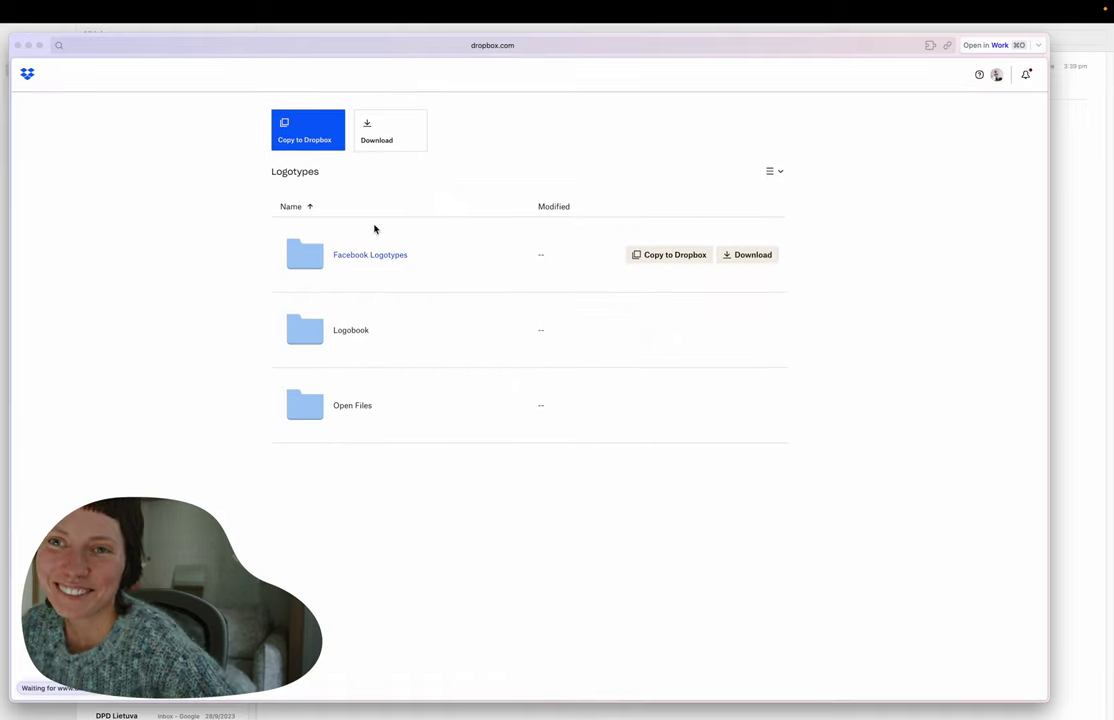
- Preview the green Kablys Kultura logo in the Facebook Logotypes folder
{"action": "left_click", "coordinate": [366, 256]}
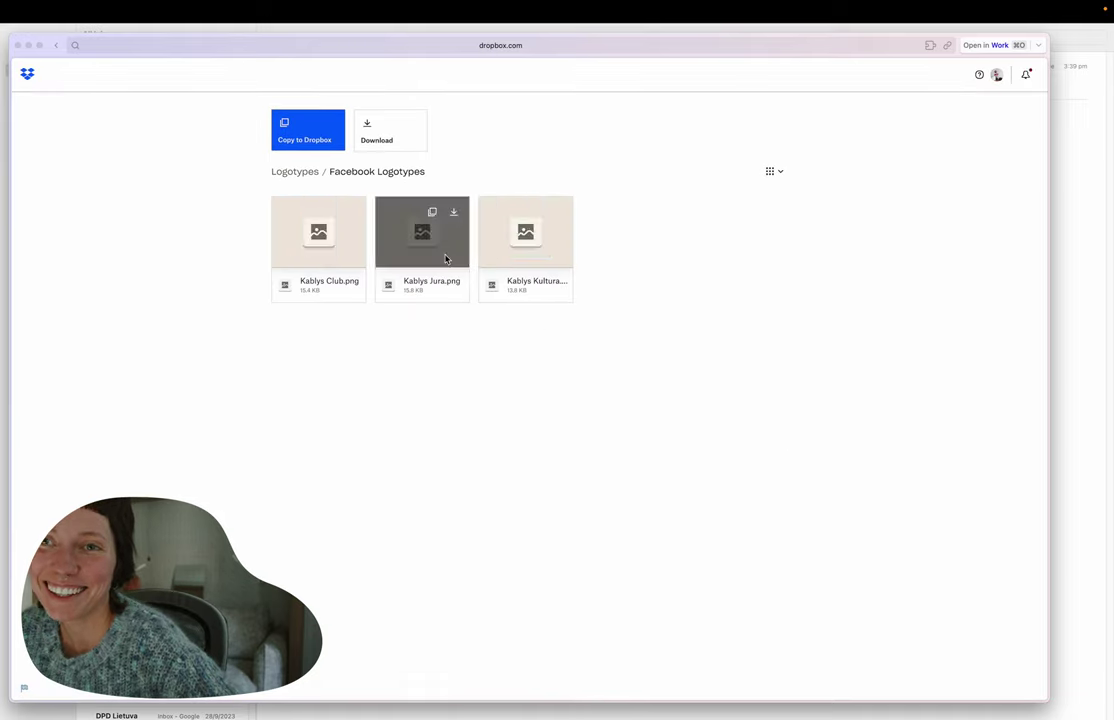
{"action": "left_click", "coordinate": [519, 287]}
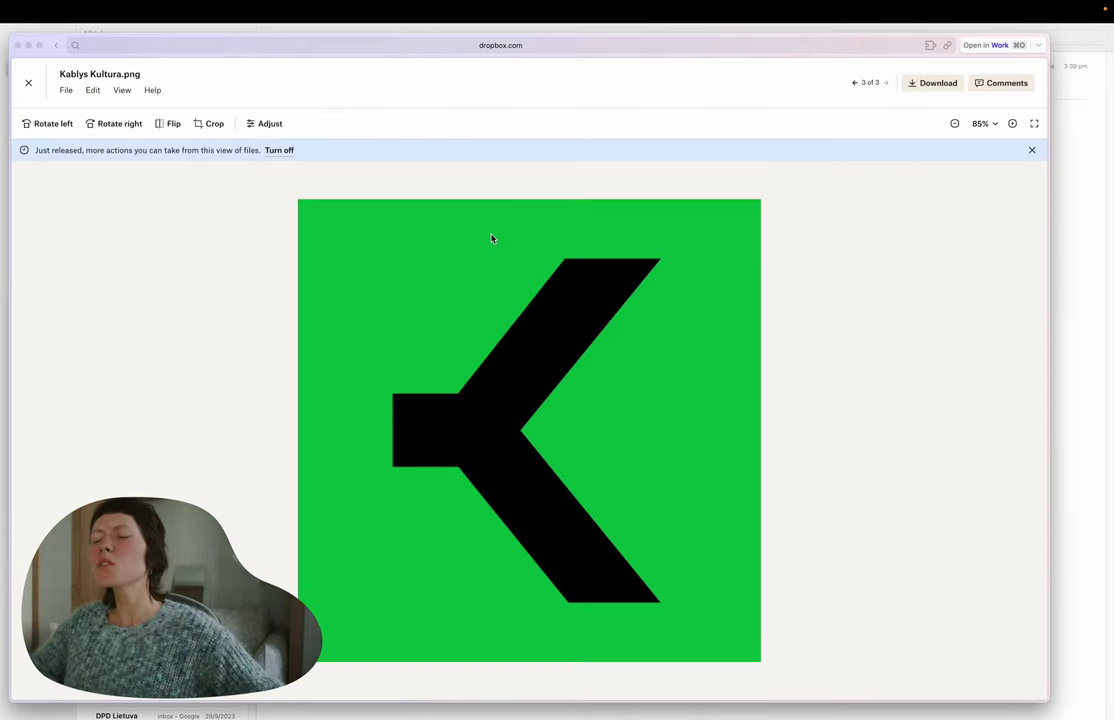
{"action": "left_click", "coordinate": [28, 82]}
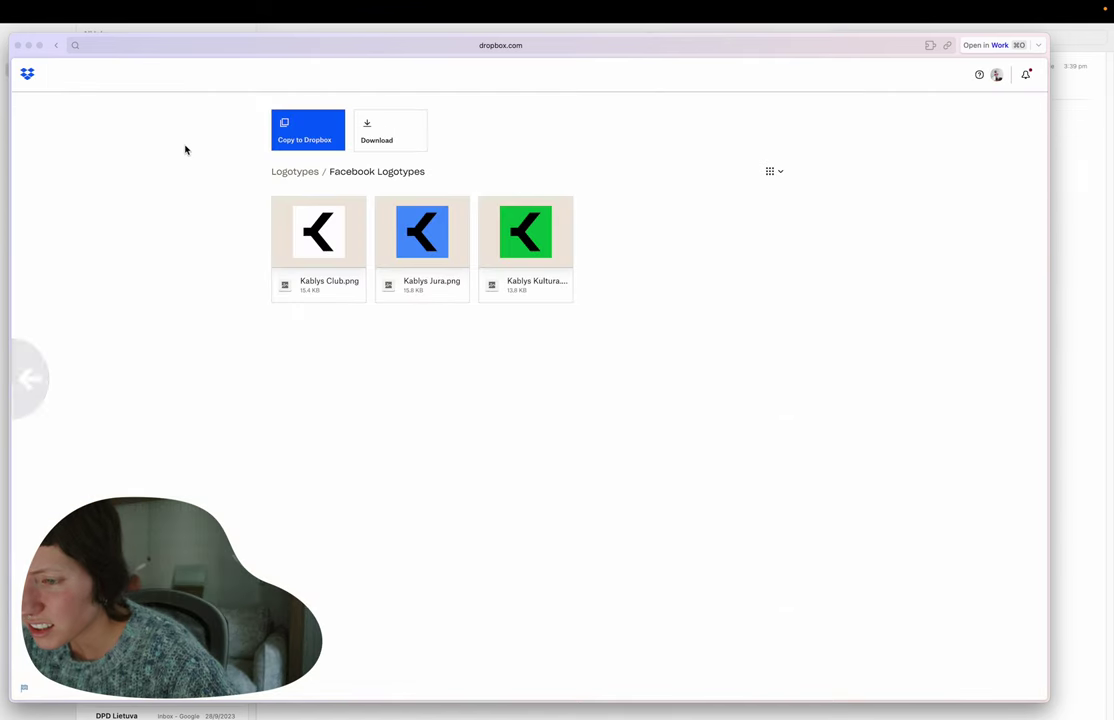
- Open the Logobook folder and save the logo image to the computer
{"action": "left_click", "coordinate": [355, 330]}
{"action": "scroll", "coordinate": [347, 248], "scroll_direction": "left", "scroll_amount": 5}
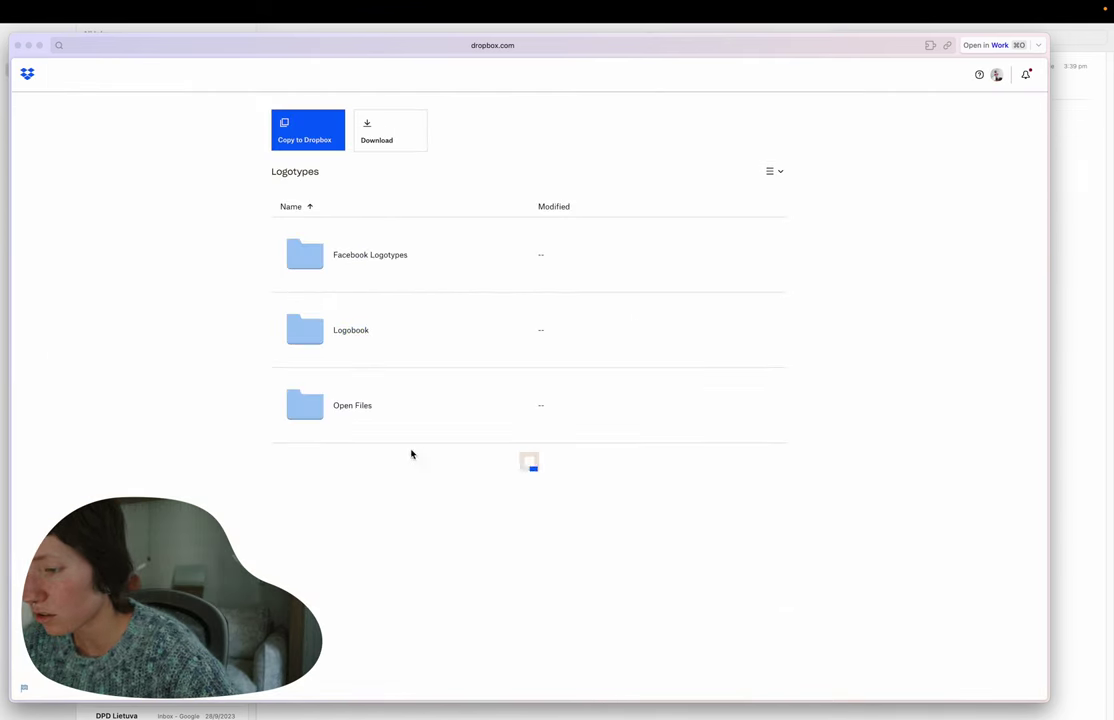
{"action": "scroll", "coordinate": [413, 452], "scroll_direction": "right", "scroll_amount": 5}
{"action": "scroll", "coordinate": [530, 318], "scroll_direction": "right", "scroll_amount": 5}
{"action": "right_click", "coordinate": [576, 382]}
{"action": "left_click", "coordinate": [596, 397]}
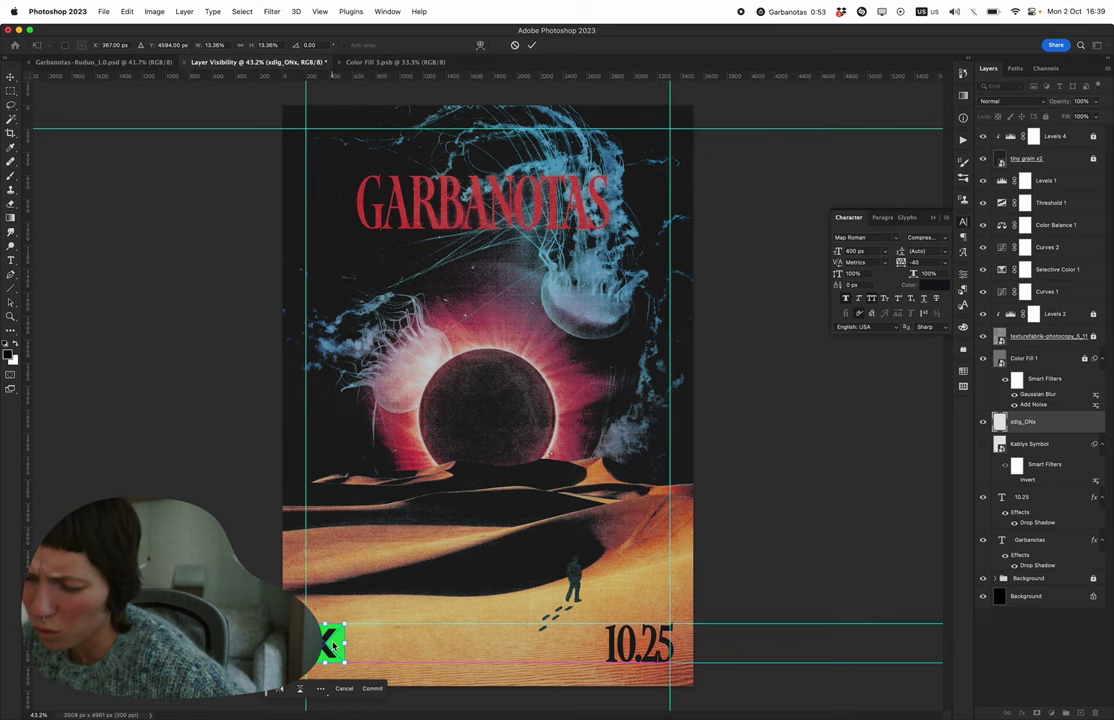
- Commit the placed Kablys symbol and nudge the 10.25 date into position
{"action": "key", "text": "Return"}
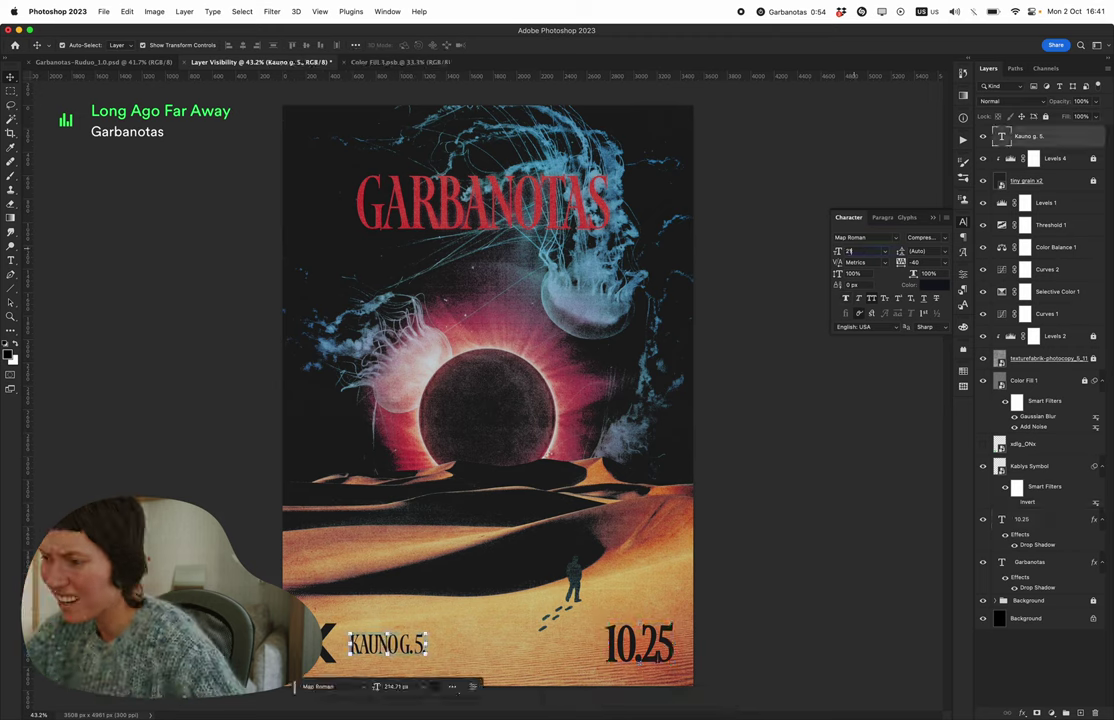
{"action": "mouse_move", "coordinate": [657, 648]}
{"action": "left_mouse_down"}
{"action": "mouse_move", "coordinate": [640, 648]}
{"action": "mouse_move", "coordinate": [652, 643]}
{"action": "left_mouse_up"}
- Recolour the 10.25 date text a muted grey-blue
{"action": "key", "text": "t"}
{"action": "key", "text": "v"}
{"action": "left_click", "coordinate": [935, 285]}
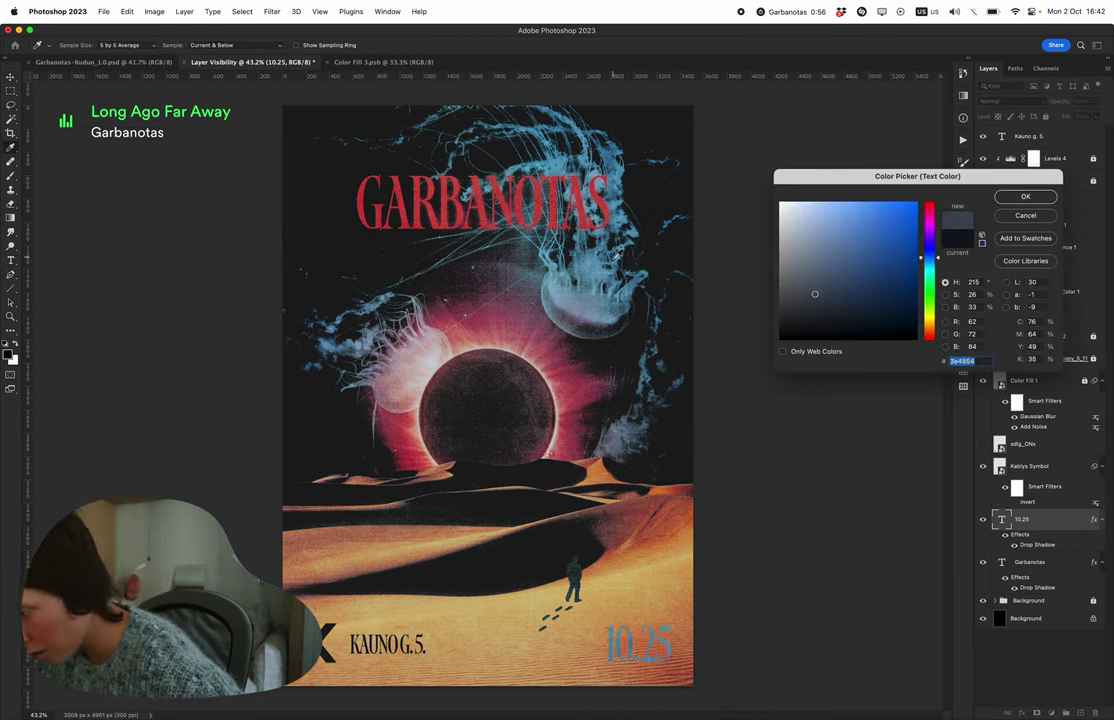
{"action": "left_click", "coordinate": [1024, 194]}
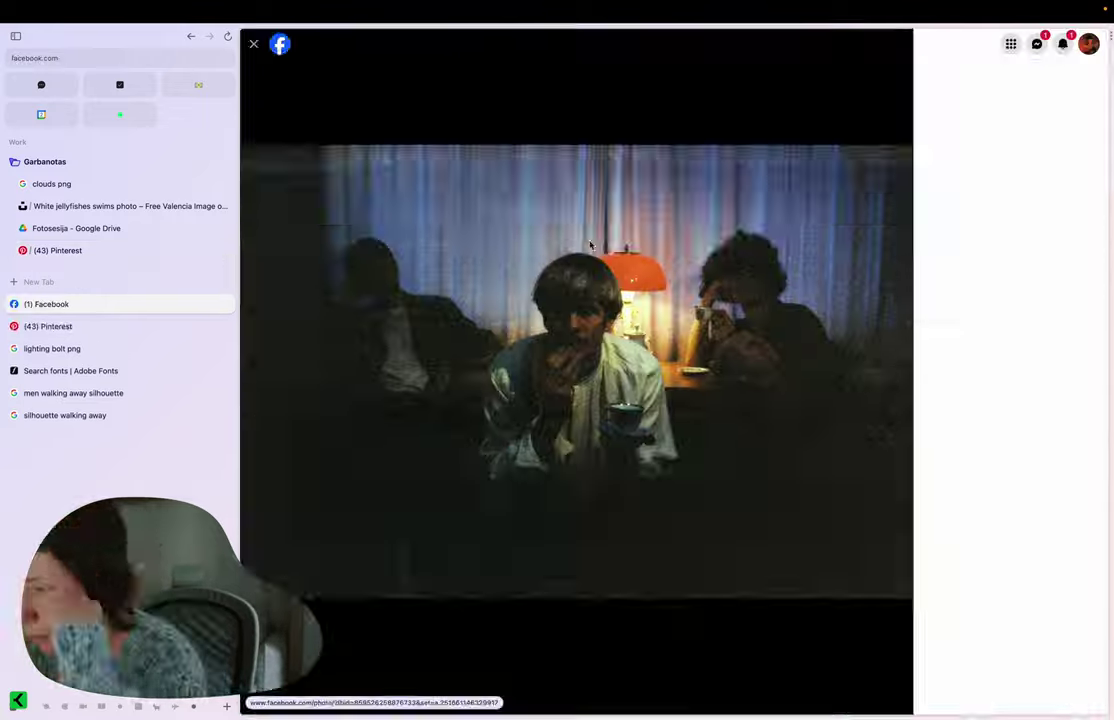
- Preview the black Kablys Kultura wordmark from the Black logo folder and bring up its save options
{"action": "scroll", "coordinate": [356, 428], "scroll_direction": "down", "scroll_amount": 3}
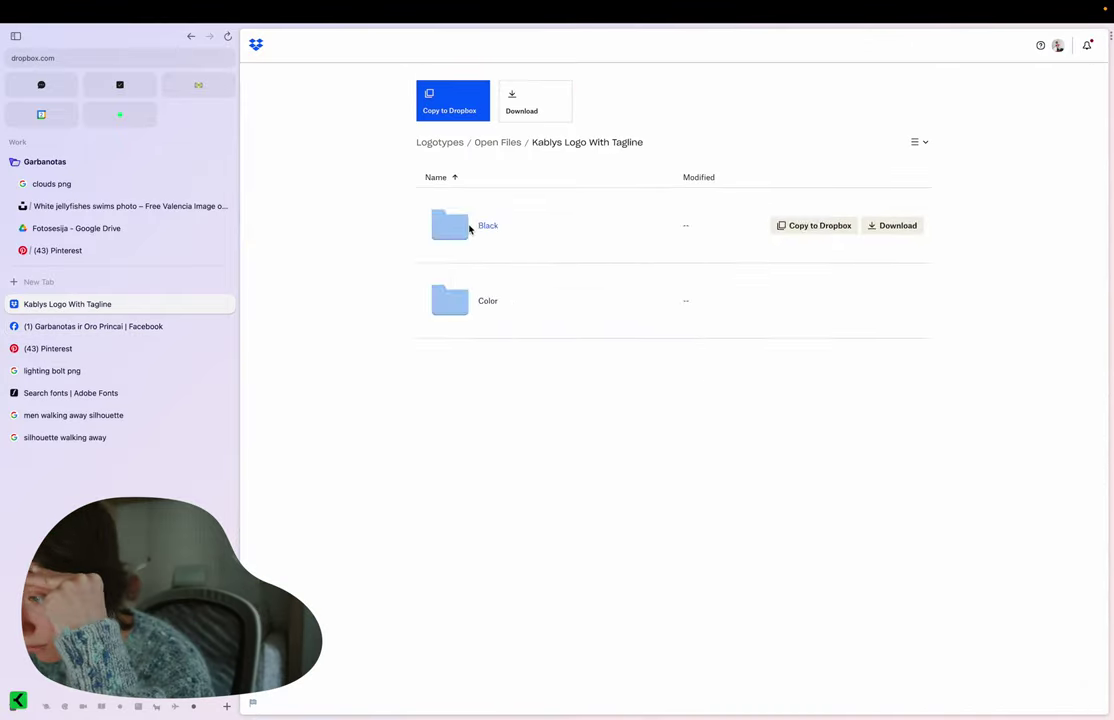
{"action": "left_click", "coordinate": [467, 226]}
{"action": "left_click", "coordinate": [480, 380]}
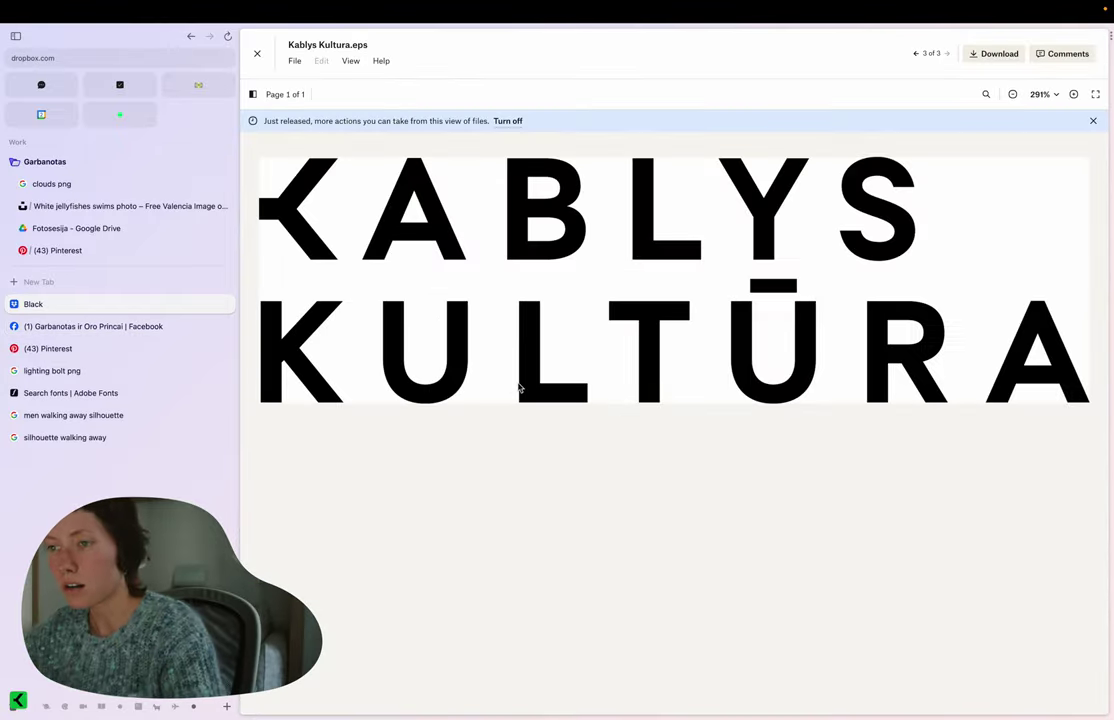
{"action": "right_click", "coordinate": [539, 289]}
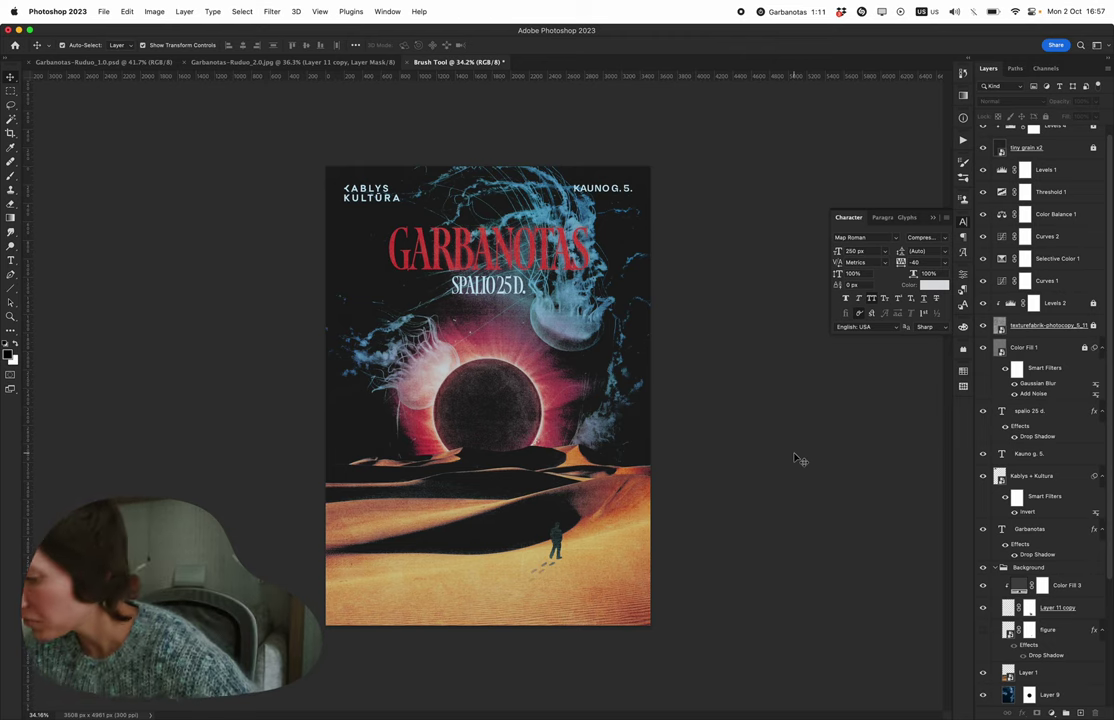
- Save the poster as a new version named 'Garbanotas-Rudus_3.0'
{"action": "key", "text": "super+shift+s"}
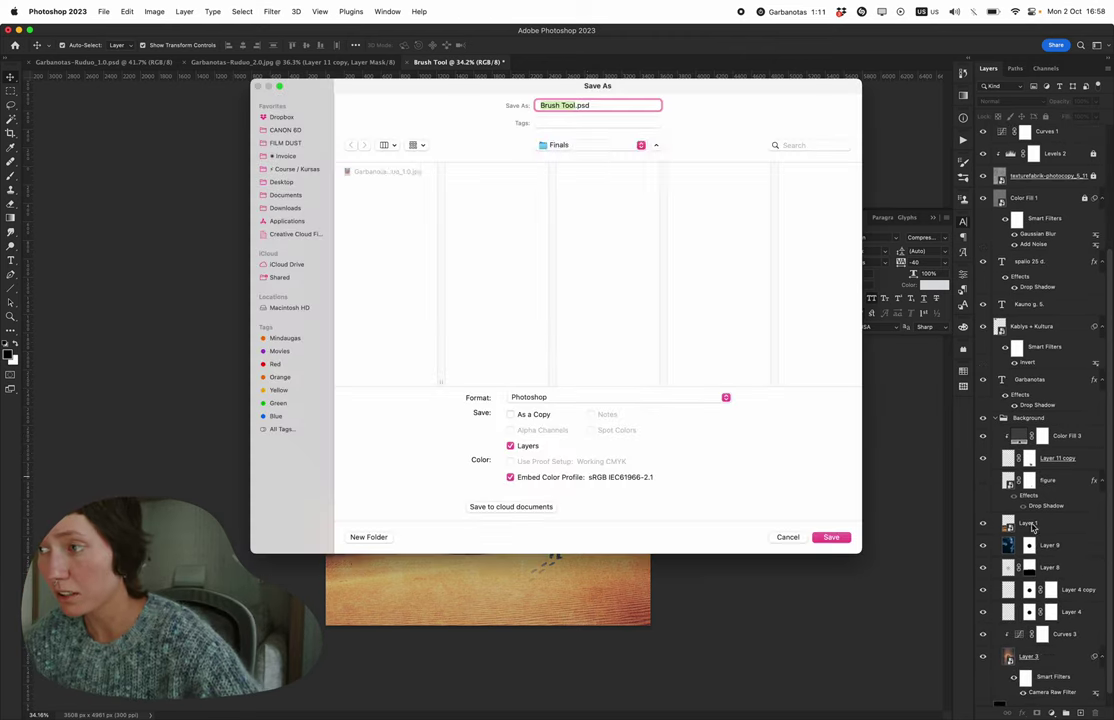
{"action": "type", "text": "Garbanotas-Rudus_3.0"}
{"action": "key", "text": "Return"}
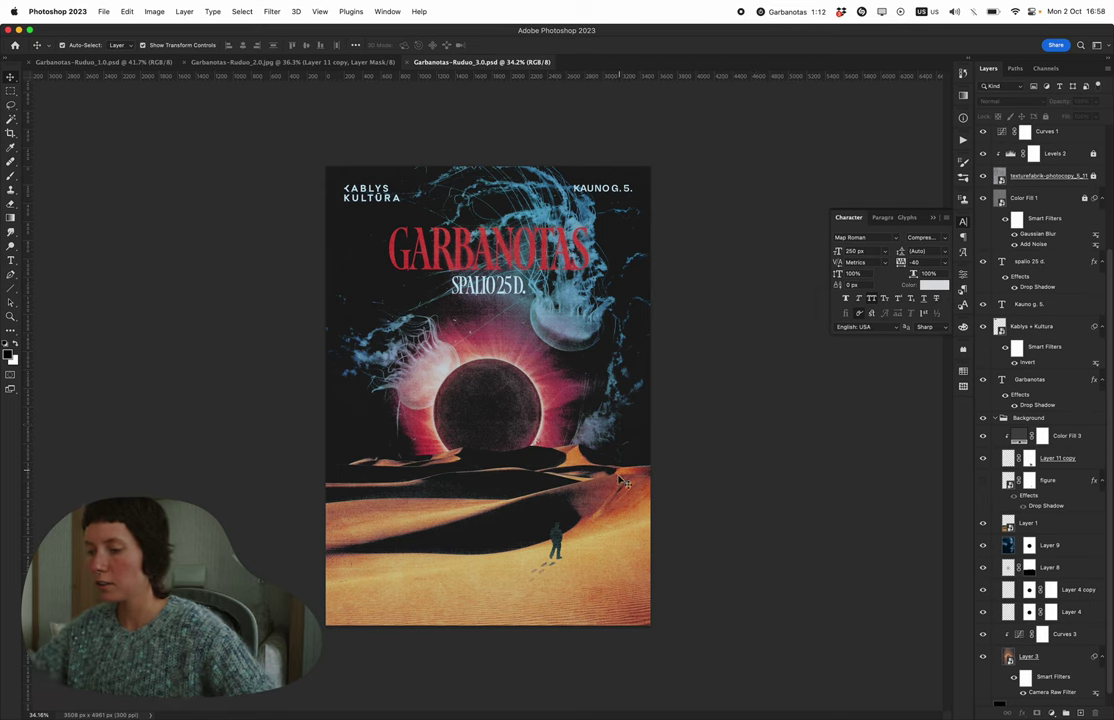
- Add a Selective Color adjustment that boosts magenta in the Reds
{"action": "left_click", "coordinate": [1077, 520]}
{"action": "left_click", "coordinate": [1065, 712]}
{"action": "left_click", "coordinate": [1070, 704]}
{"action": "left_click", "coordinate": [897, 318]}
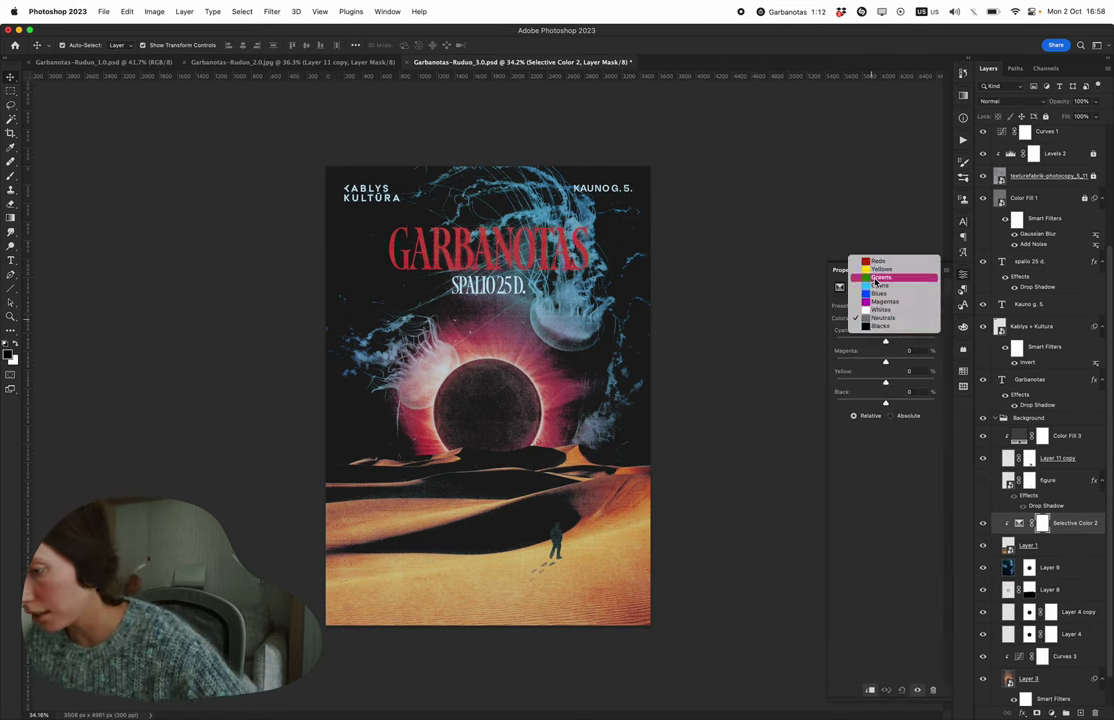
{"action": "left_click", "coordinate": [875, 272]}
{"action": "left_click_drag", "start_coordinate": [885, 362], "coordinate": [901, 369]}
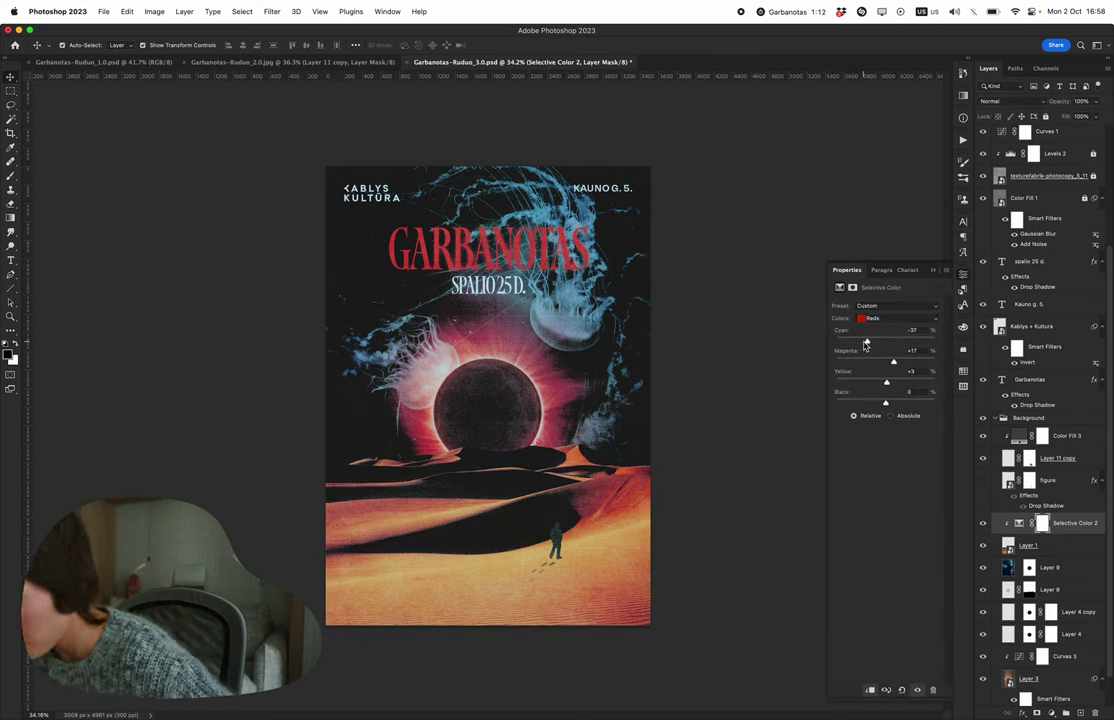
- Add a new empty layer and pick a very large soft brush
{"action": "key", "text": "super+shift+alt+n"}
{"action": "key", "text": "b"}
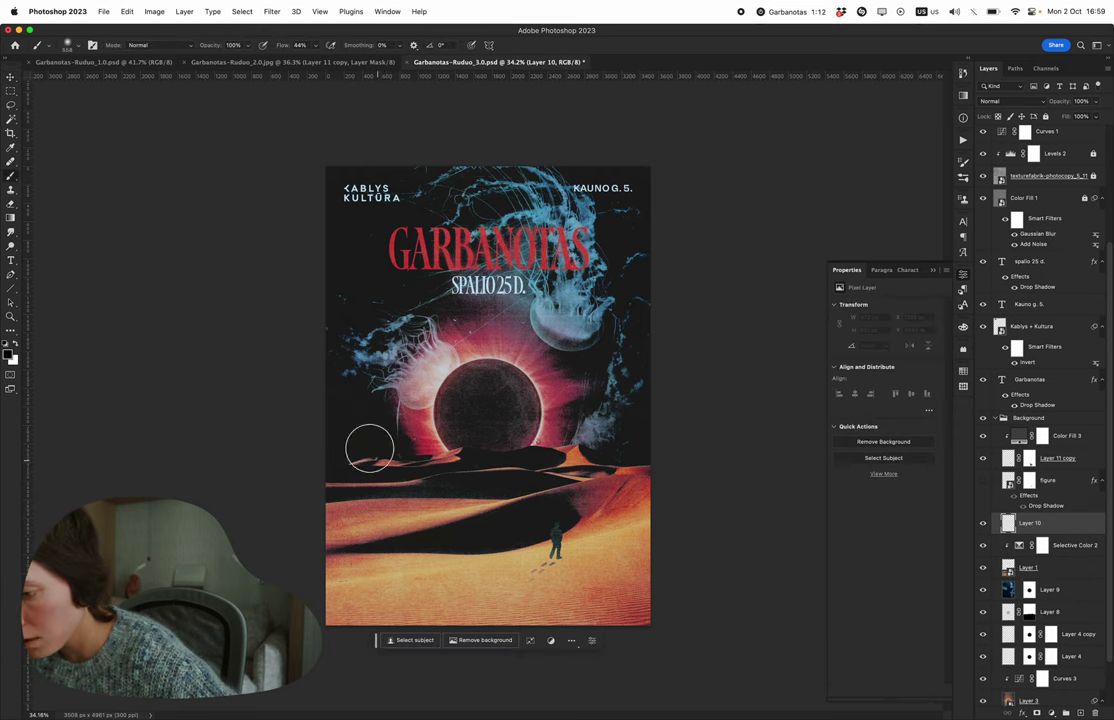
{"action": "scroll", "coordinate": [590, 600], "scroll_direction": "down", "scroll_amount": 5}
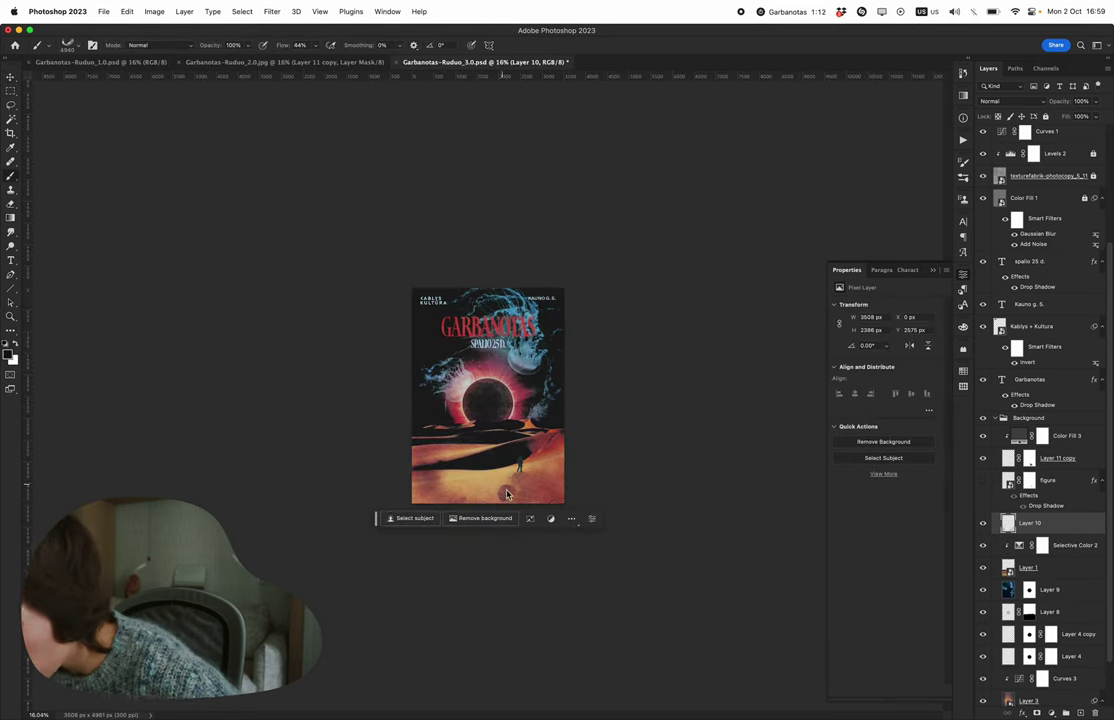
{"action": "right_click", "coordinate": [505, 494]}
{"action": "key", "text": "Escape"}
- Zoom in on the poster and review the Levels 4 and Levels 1 adjustments
{"action": "key", "text": "z"}
{"action": "key", "text": "super+equal"}
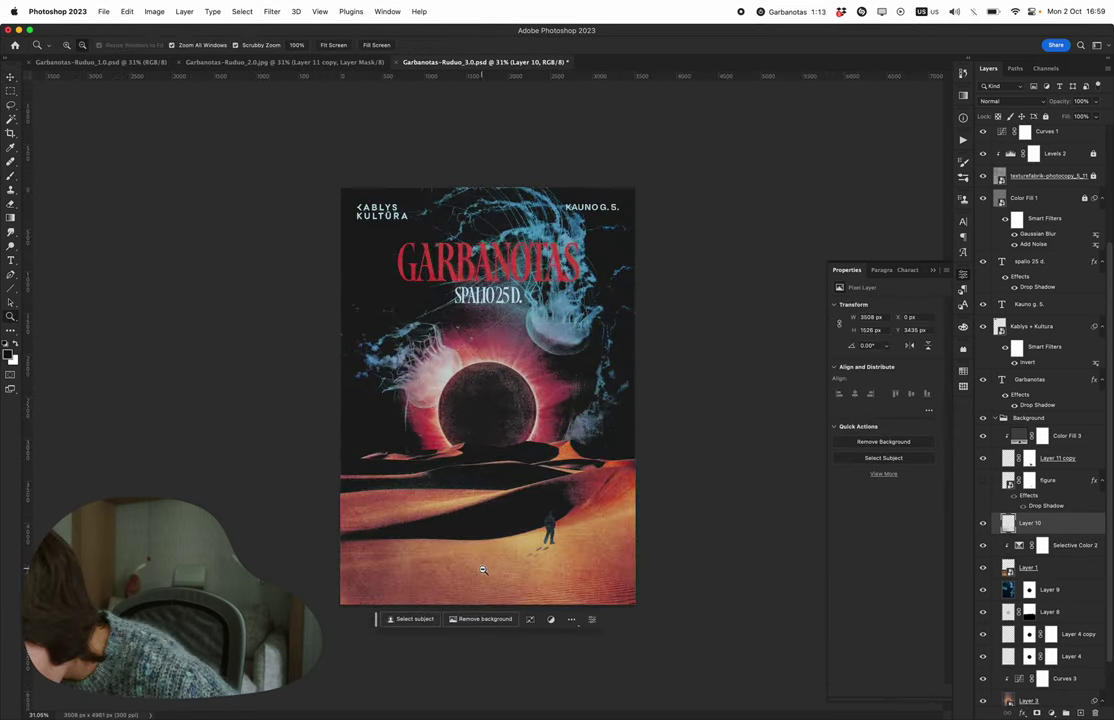
{"action": "scroll", "coordinate": [1040, 300], "scroll_direction": "up", "scroll_amount": 5}
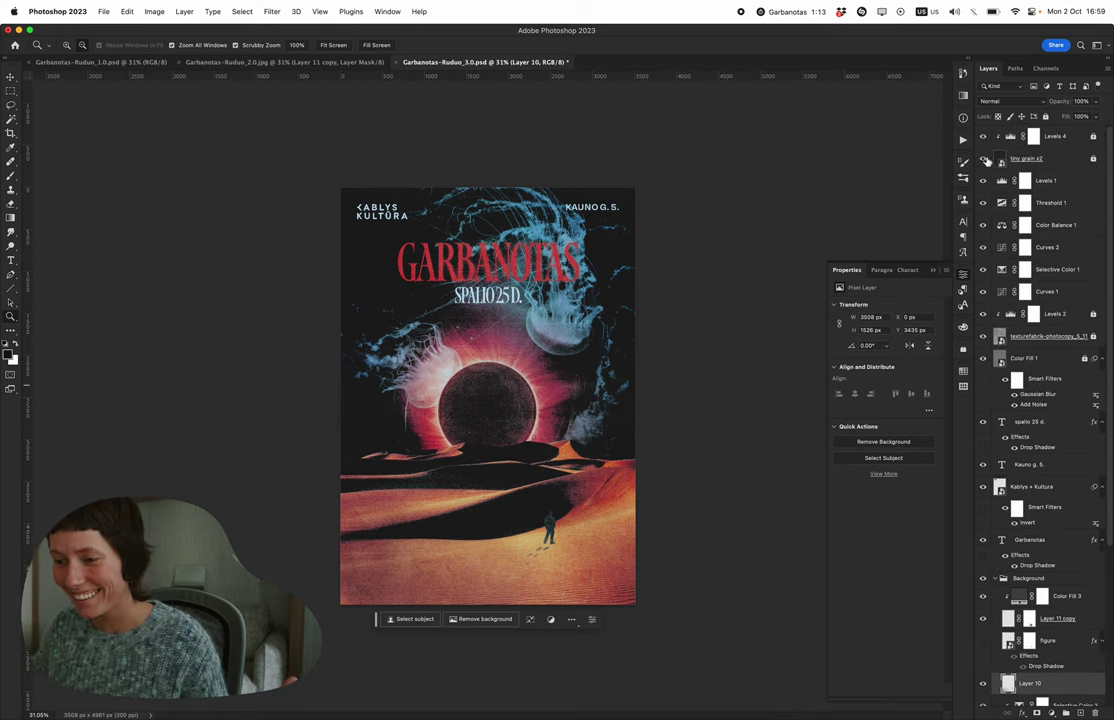
{"action": "left_click", "coordinate": [1009, 140]}
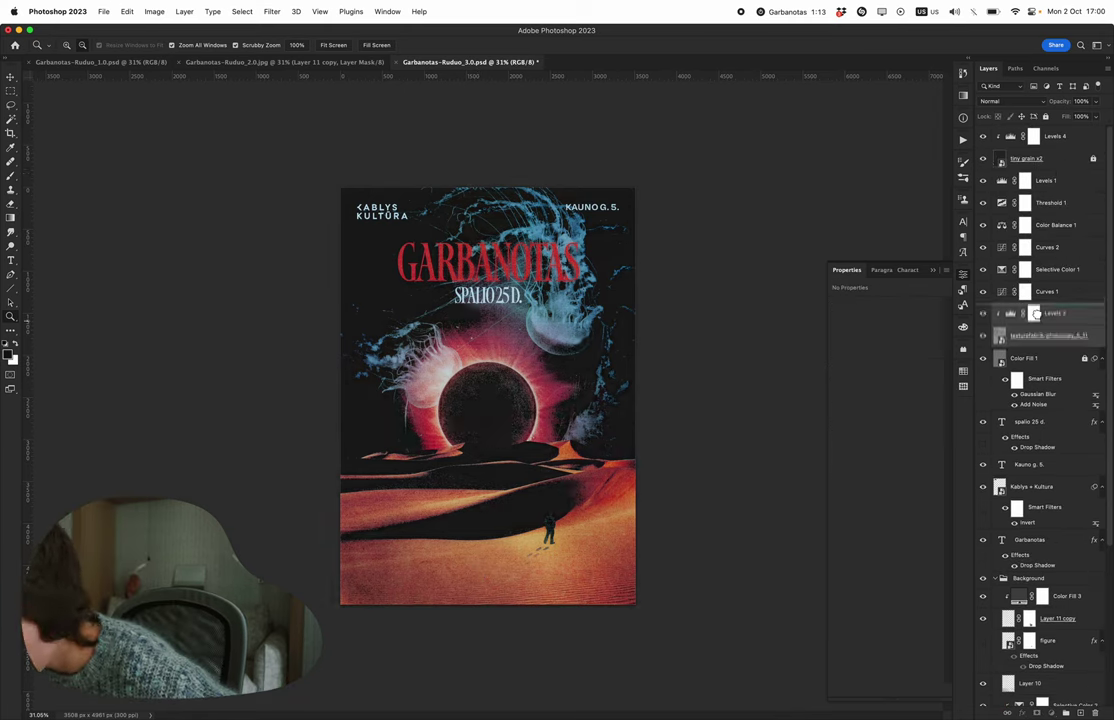
{"action": "left_click", "coordinate": [1046, 180]}
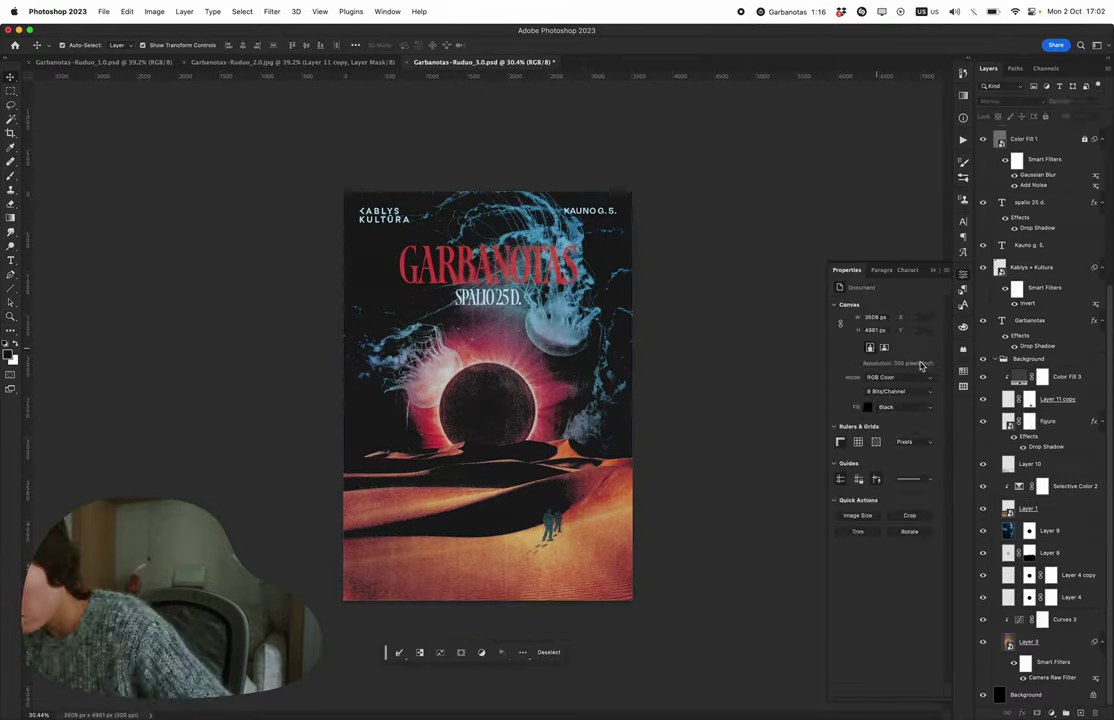
- Nudge the desert image down and tint the walking figure a dark brown sampled from the desert
{"action": "left_click_drag", "start_coordinate": [497, 423], "coordinate": [497, 445]}
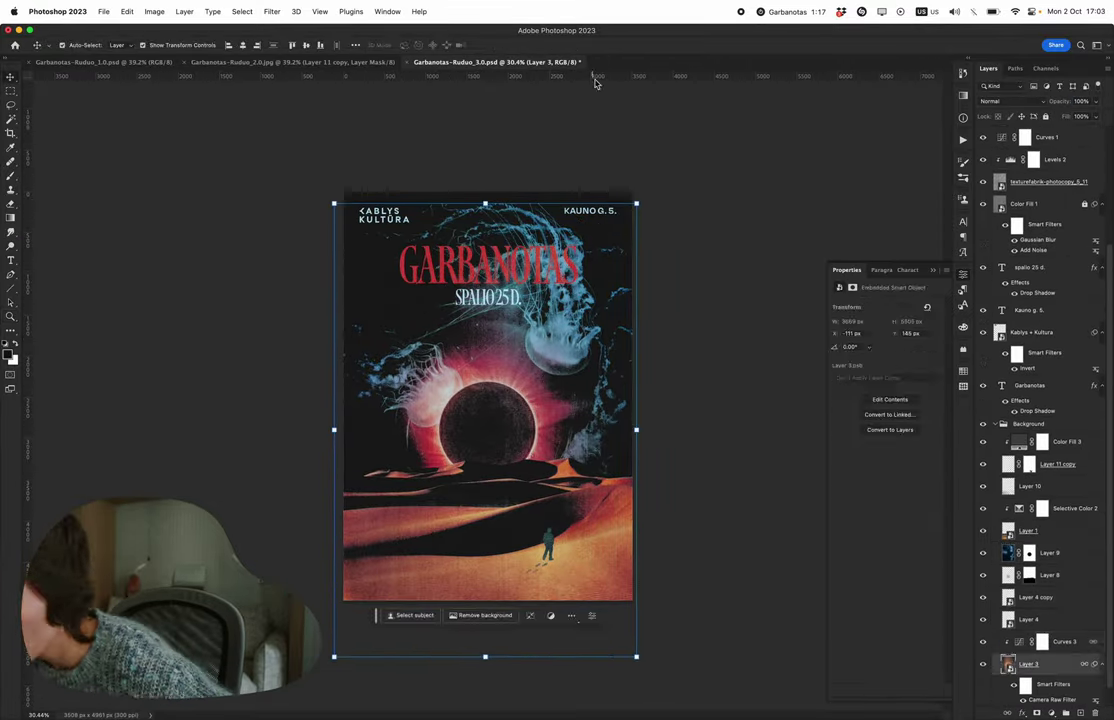
{"action": "key", "text": "super+shift+s"}
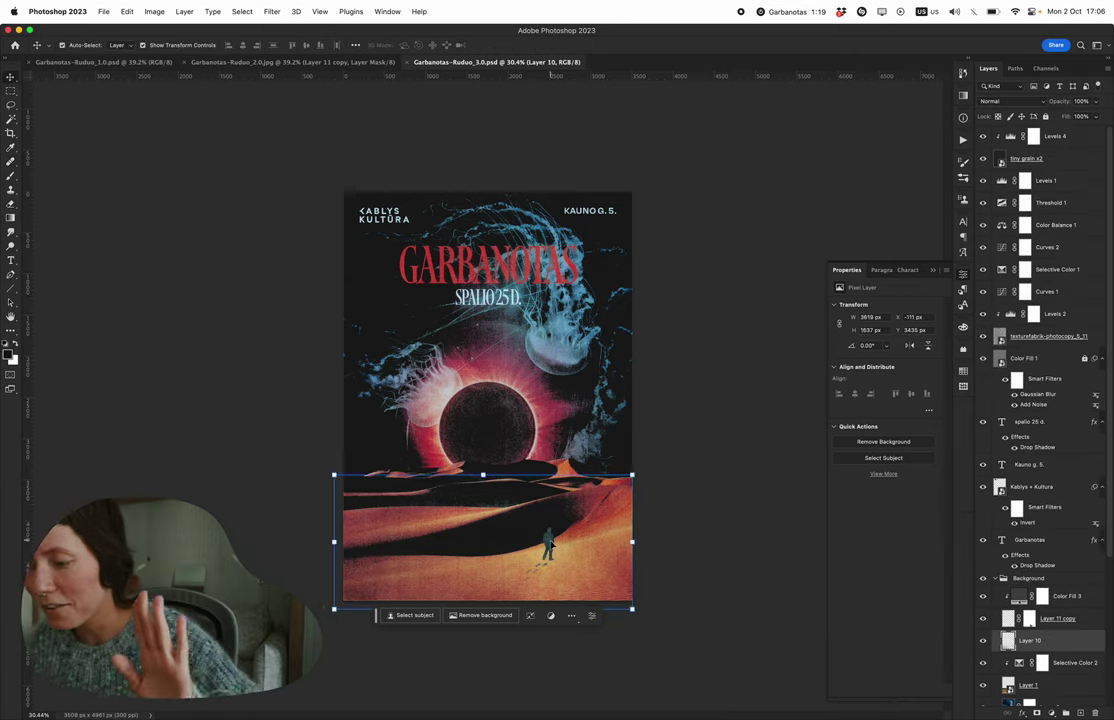
{"action": "left_click", "coordinate": [1020, 350]}
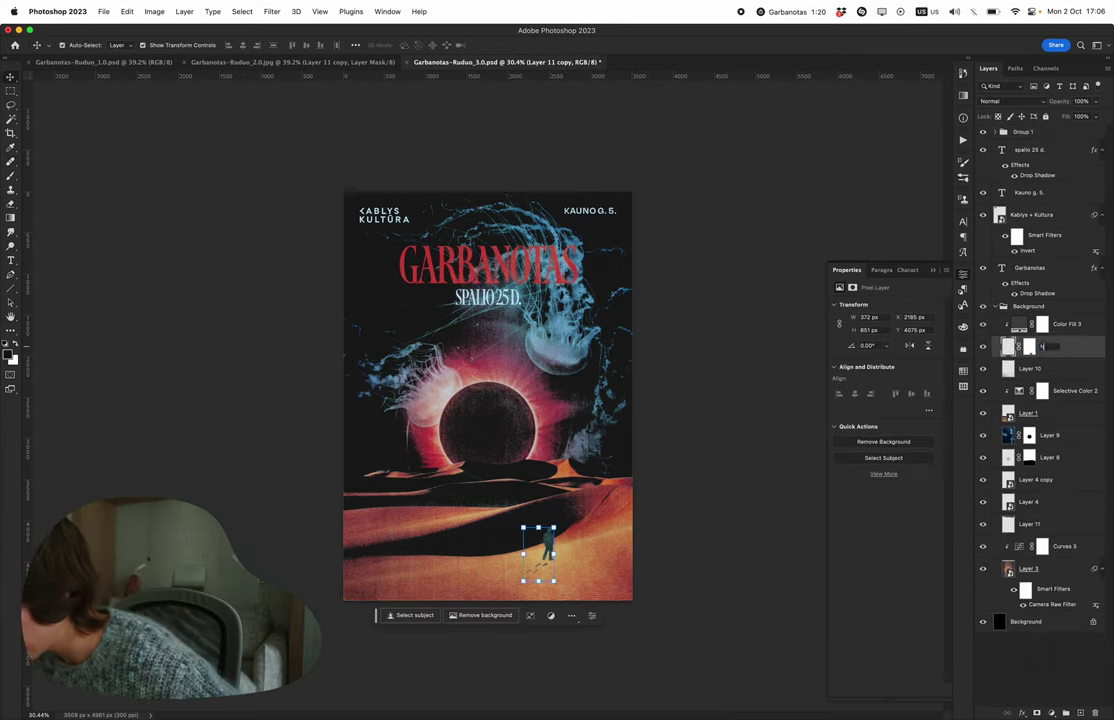
{"action": "double_click", "coordinate": [1018, 323]}
{"action": "left_click", "coordinate": [584, 505]}
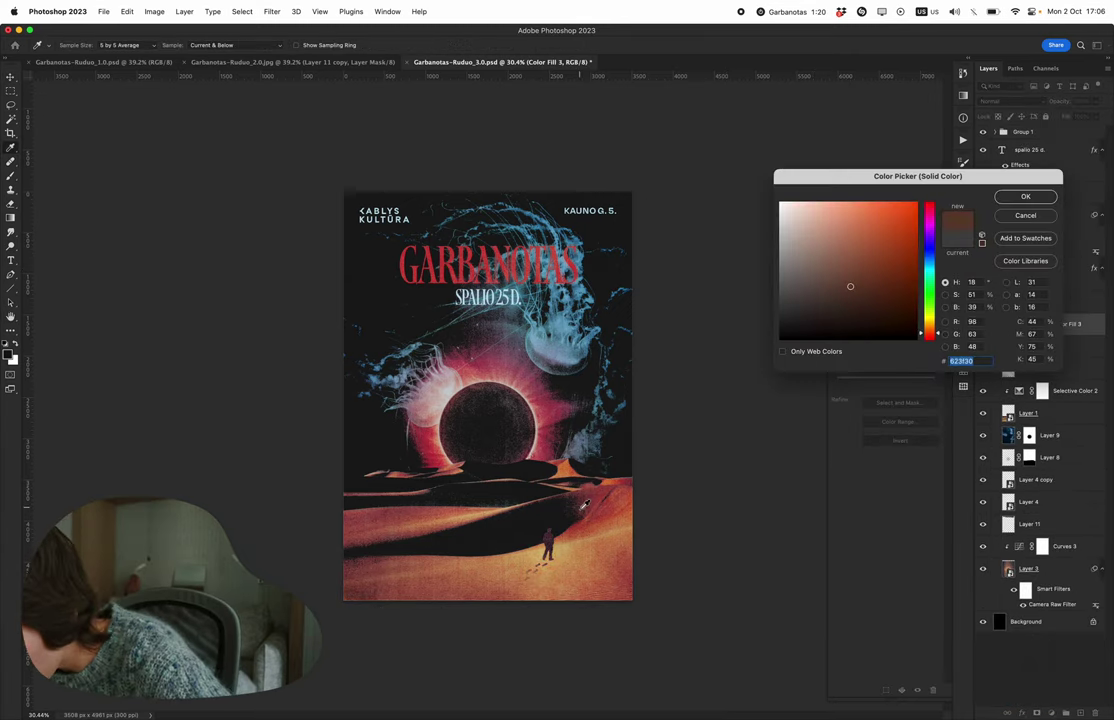
{"action": "left_click", "coordinate": [1015, 215]}
- Start saving a copy of the poster in JPEG format
{"action": "key", "text": "super+shift+s"}
{"action": "left_click", "coordinate": [719, 397]}
{"action": "left_click", "coordinate": [535, 492]}
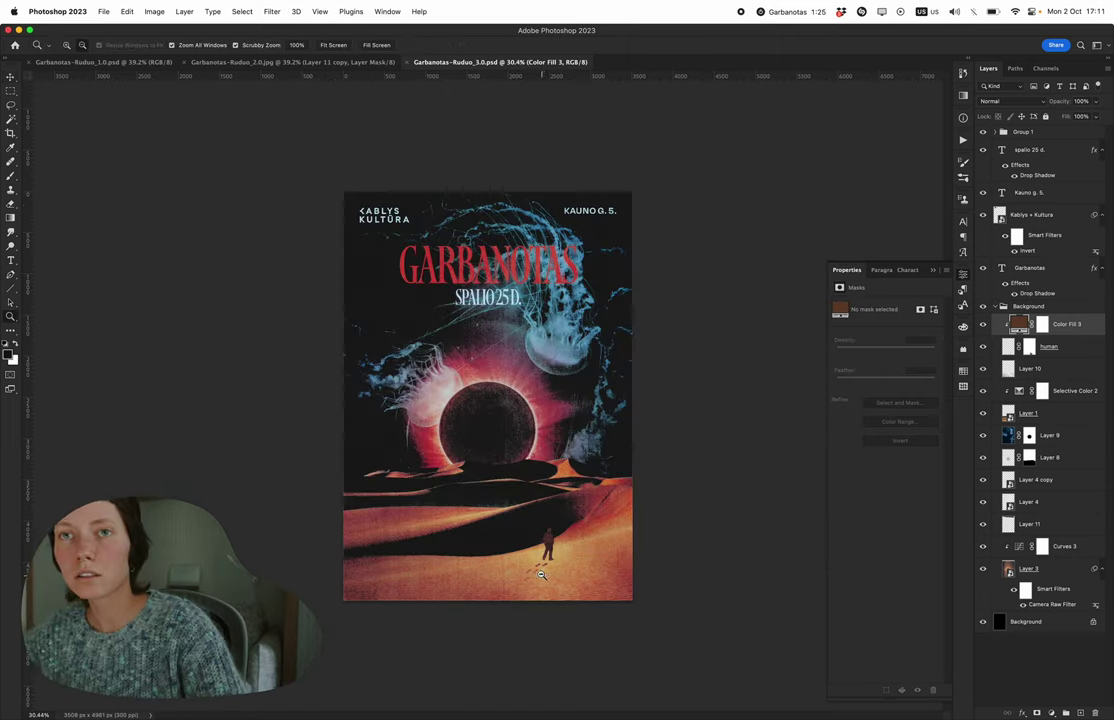
- Zoom to the walking figure and paint out its footprints on the layer mask
{"action": "left_click_drag", "start_coordinate": [540, 575], "coordinate": [606, 591]}
{"action": "key", "text": "v"}
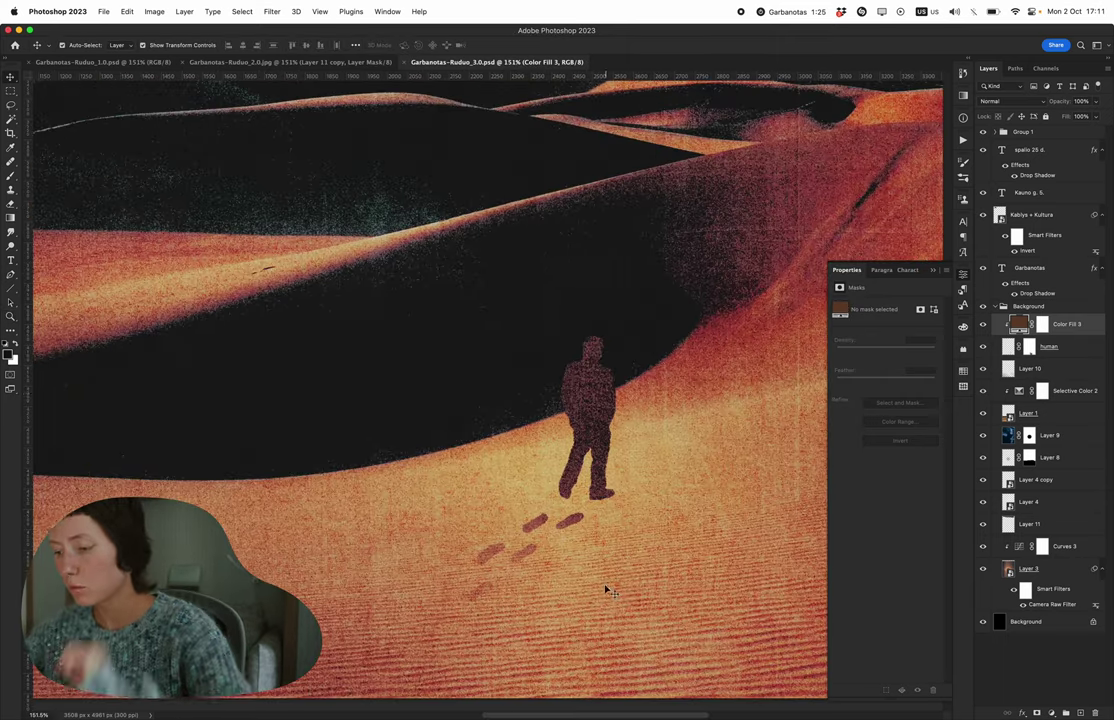
{"action": "left_click", "coordinate": [1037, 347]}
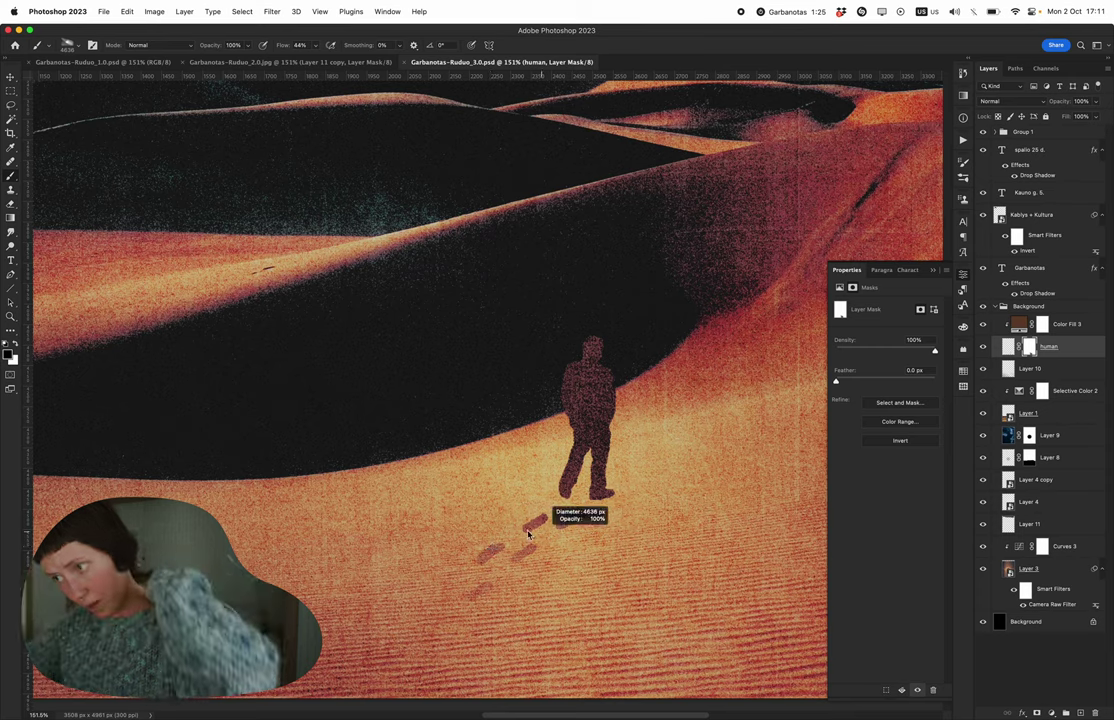
{"action": "right_click", "coordinate": [460, 245]}
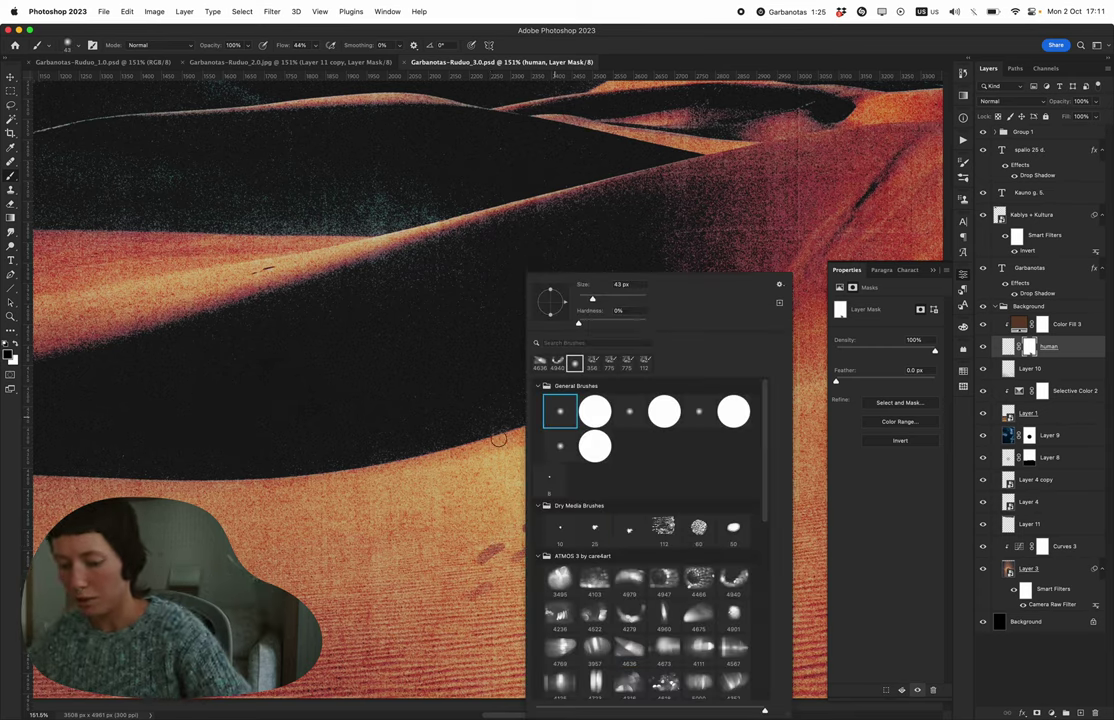
{"action": "left_click_drag", "start_coordinate": [486, 553], "coordinate": [478, 580]}
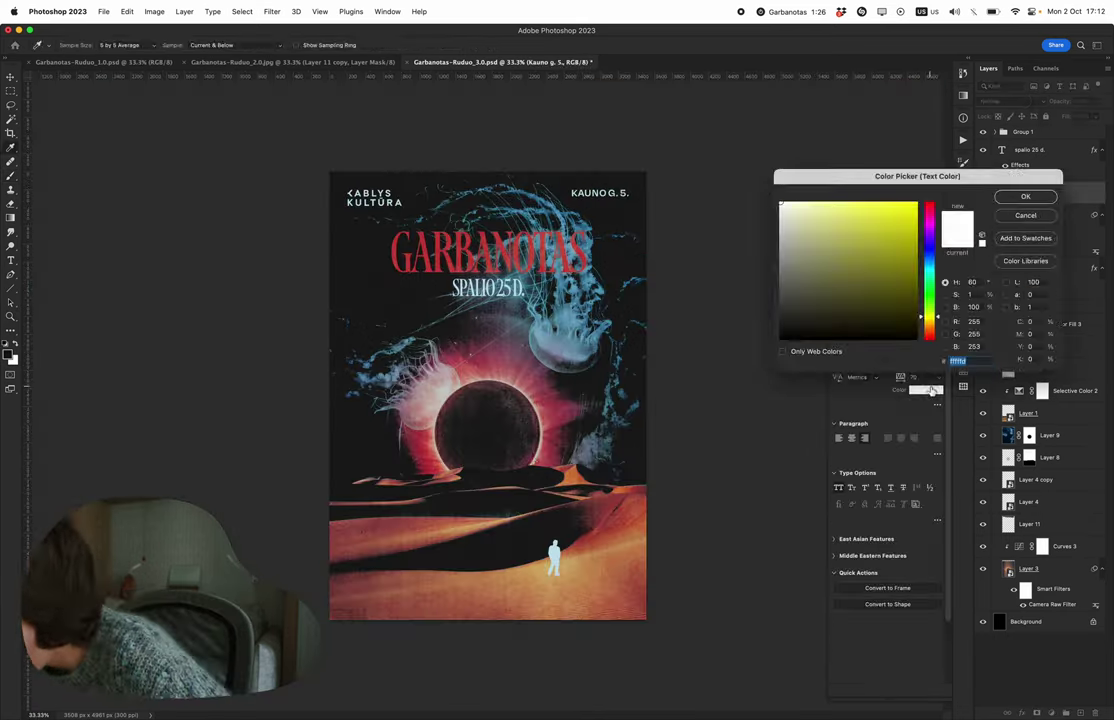
{"action": "key", "text": "Return"}
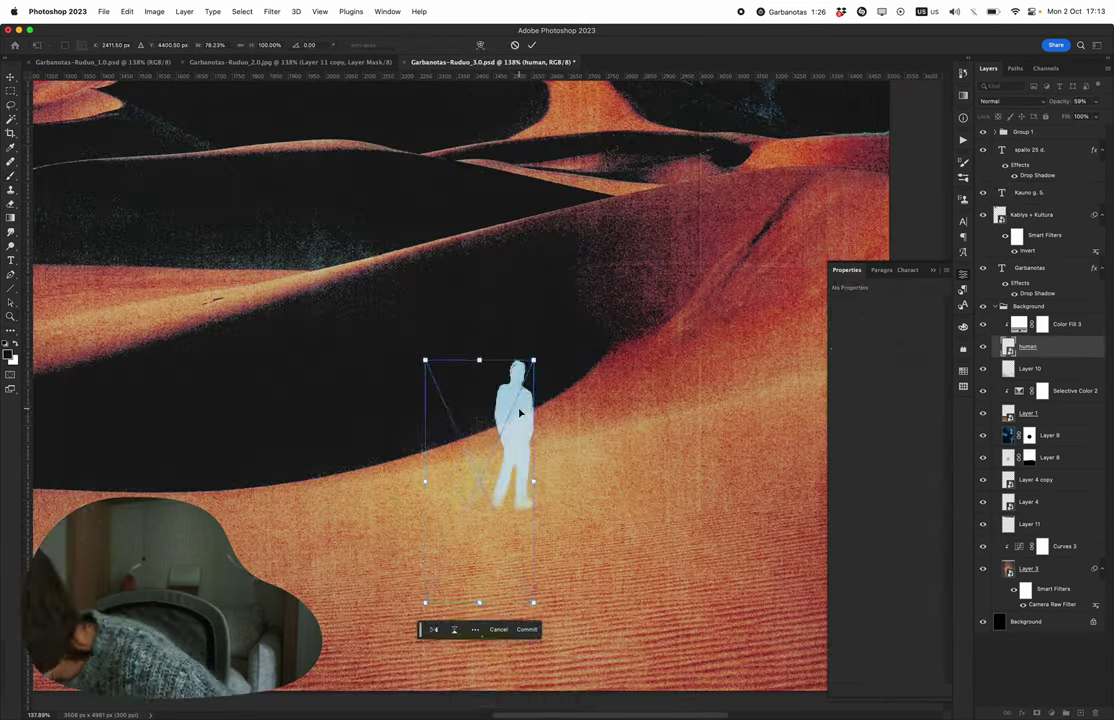
- Check the figure's smart object contents, then duplicate the Color Fill 3 tint layer
{"action": "double_click", "coordinate": [1008, 348]}
{"action": "key", "text": "super+w"}
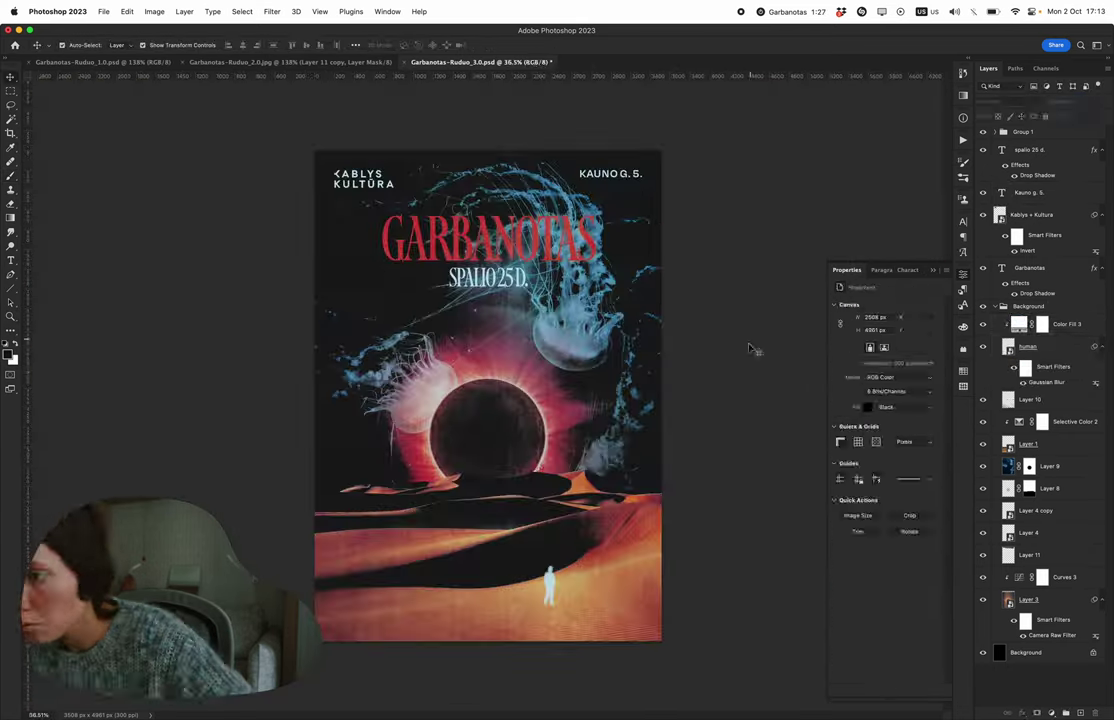
{"action": "left_click", "coordinate": [1018, 324]}
{"action": "double_click", "coordinate": [1080, 324]}
{"action": "key", "text": "Escape"}
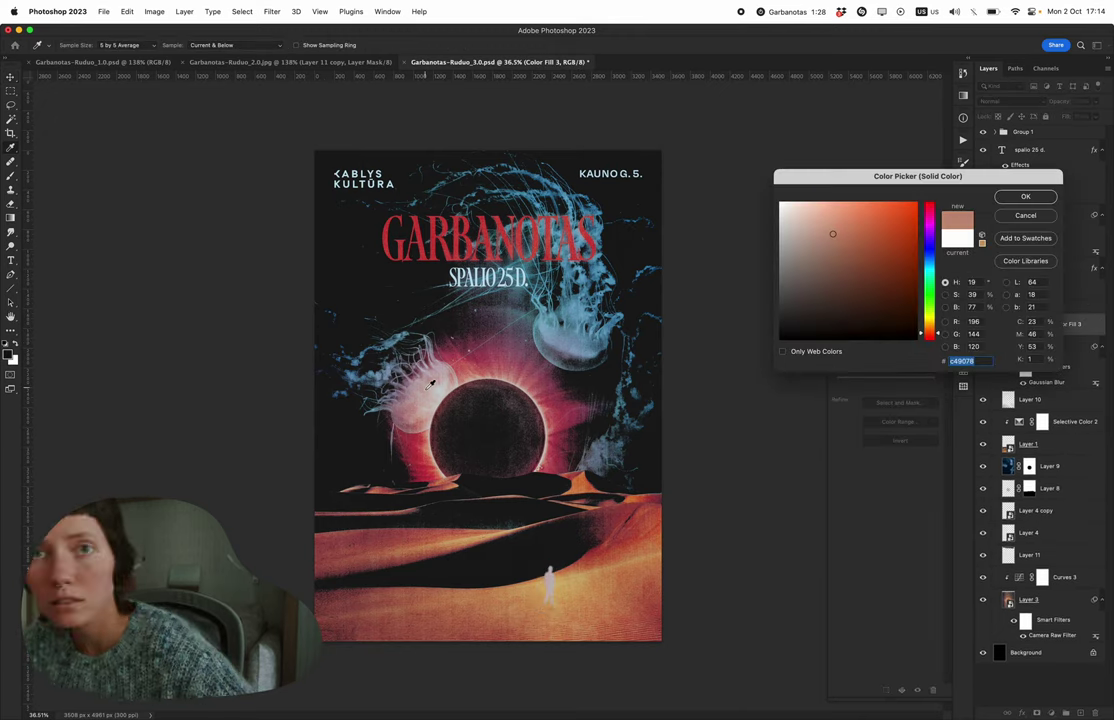
{"action": "key", "text": "Return"}
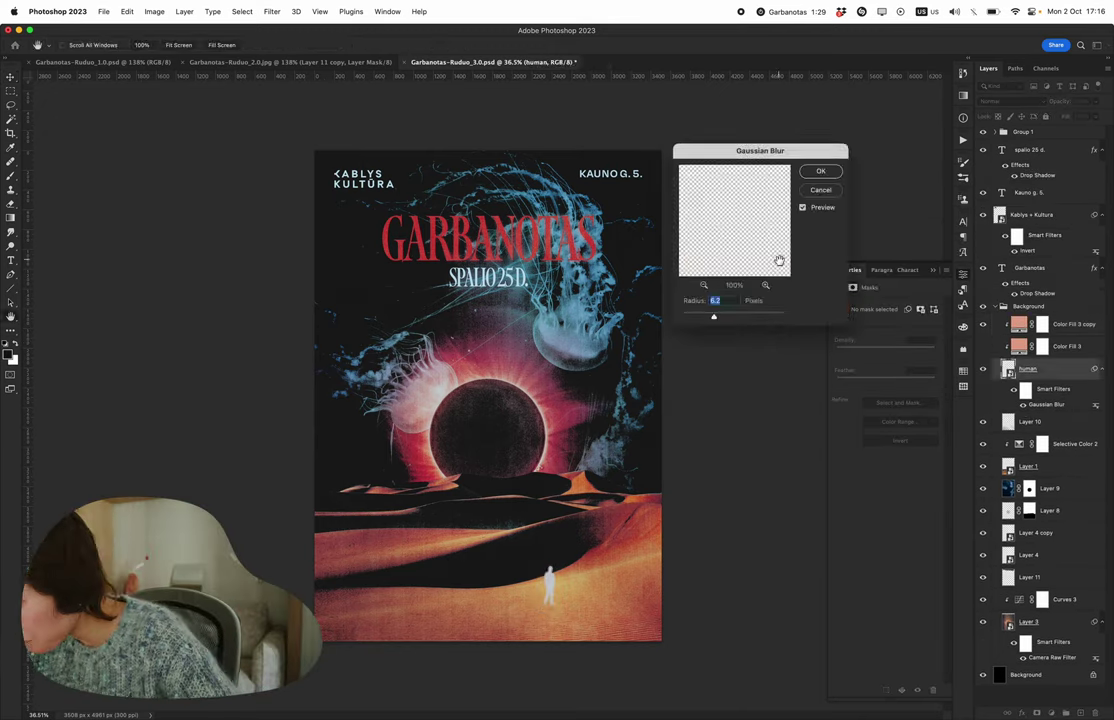
{"action": "left_click", "coordinate": [1036, 370]}
- Drag a gradient fill across the figure's area and set its right stop to peach
{"action": "scroll", "coordinate": [549, 585], "scroll_direction": "up", "scroll_amount": 5}
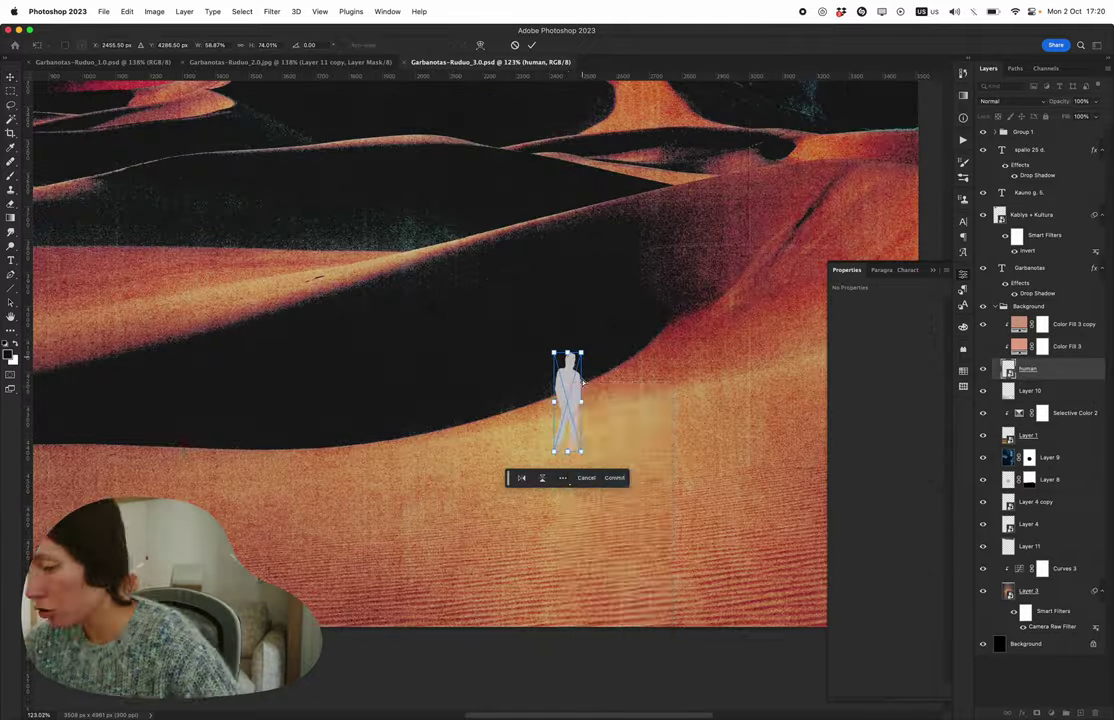
{"action": "scroll", "coordinate": [549, 585], "scroll_direction": "down", "scroll_amount": 5}
{"action": "double_click", "coordinate": [1018, 346]}
{"action": "key", "text": "Return"}
{"action": "key", "text": "g"}
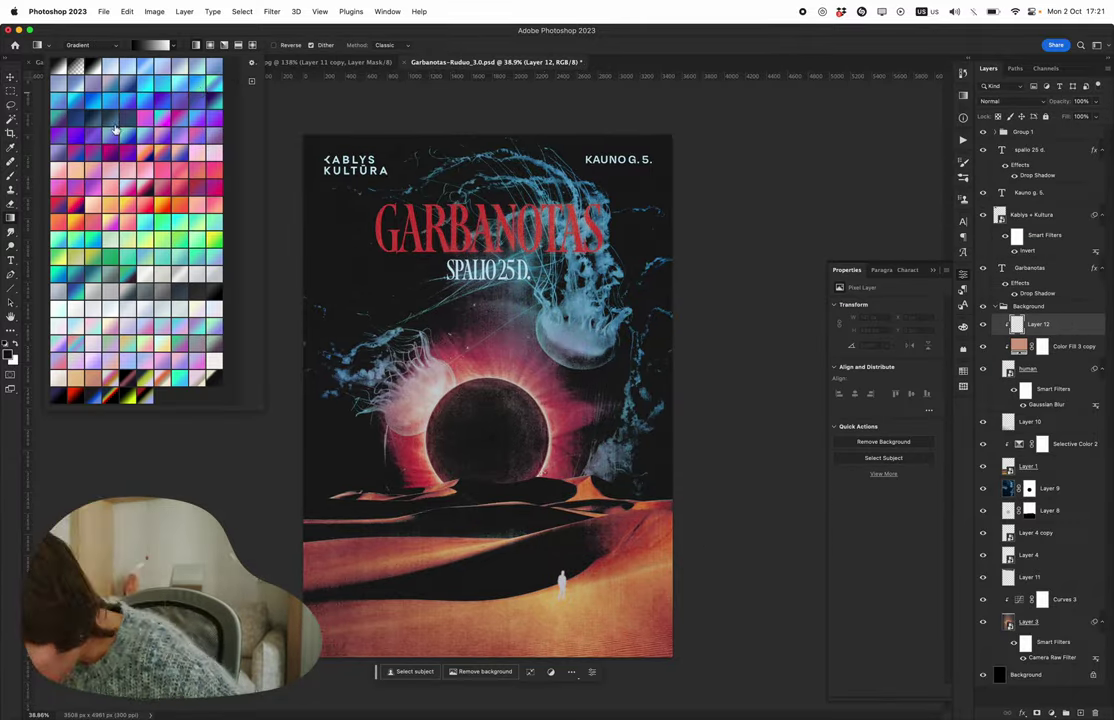
{"action": "left_click_drag", "start_coordinate": [574, 553], "coordinate": [607, 544]}
{"action": "double_click", "coordinate": [920, 460]}
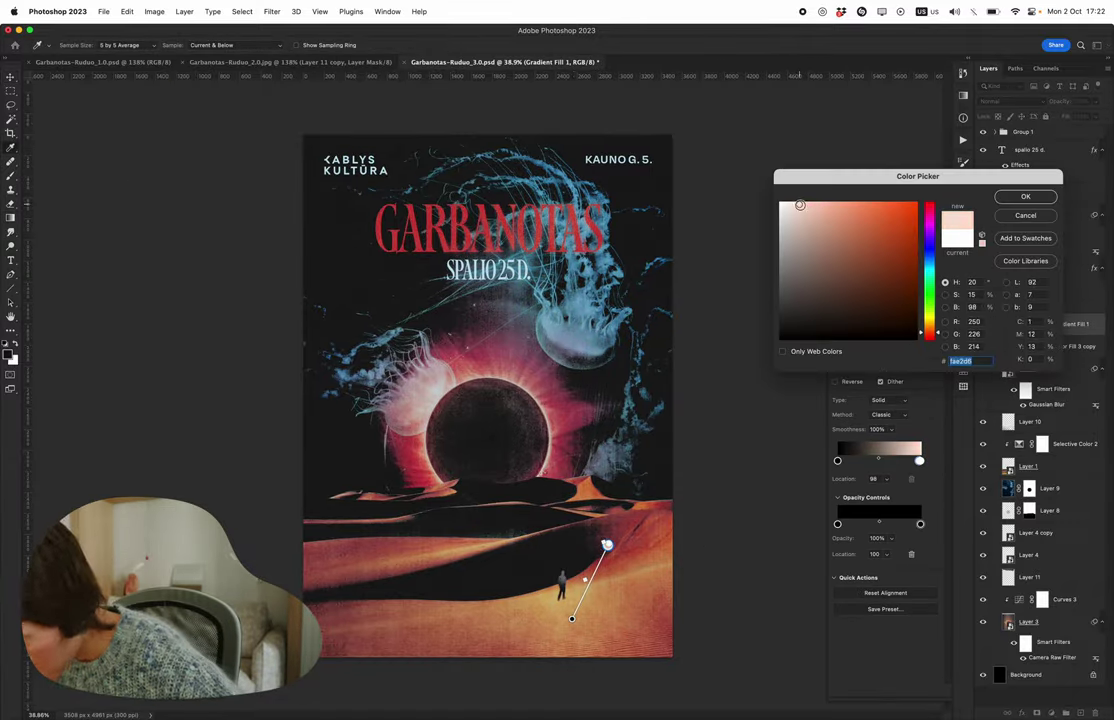
{"action": "key", "text": "Return"}
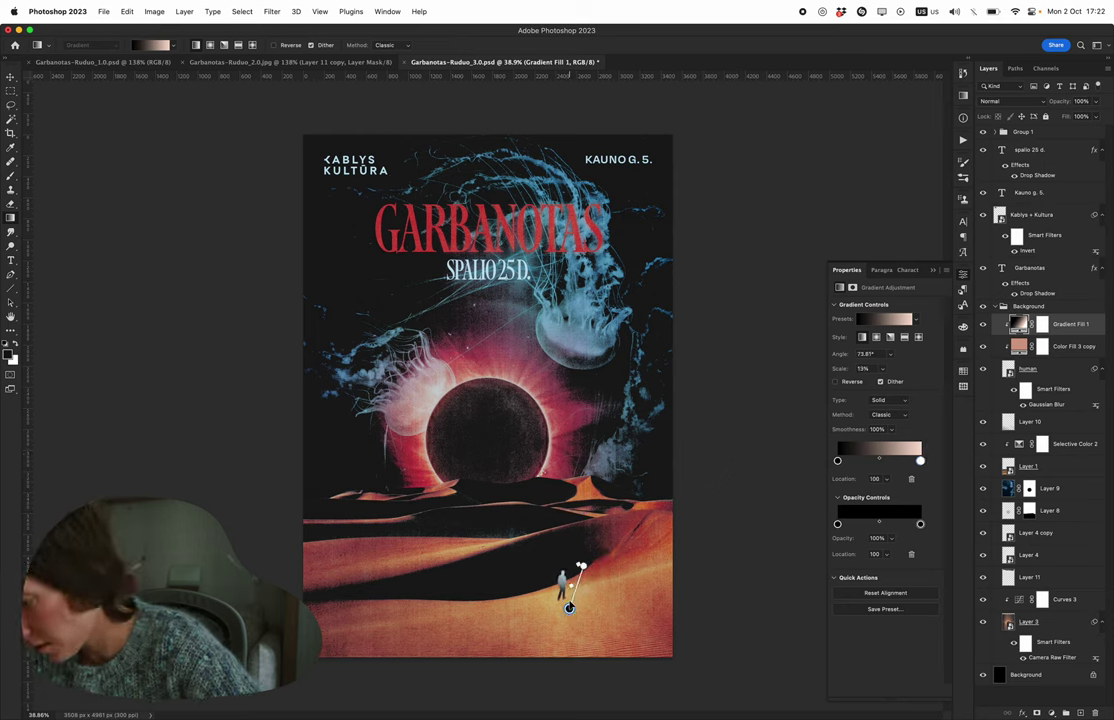
{"action": "double_click", "coordinate": [581, 566]}
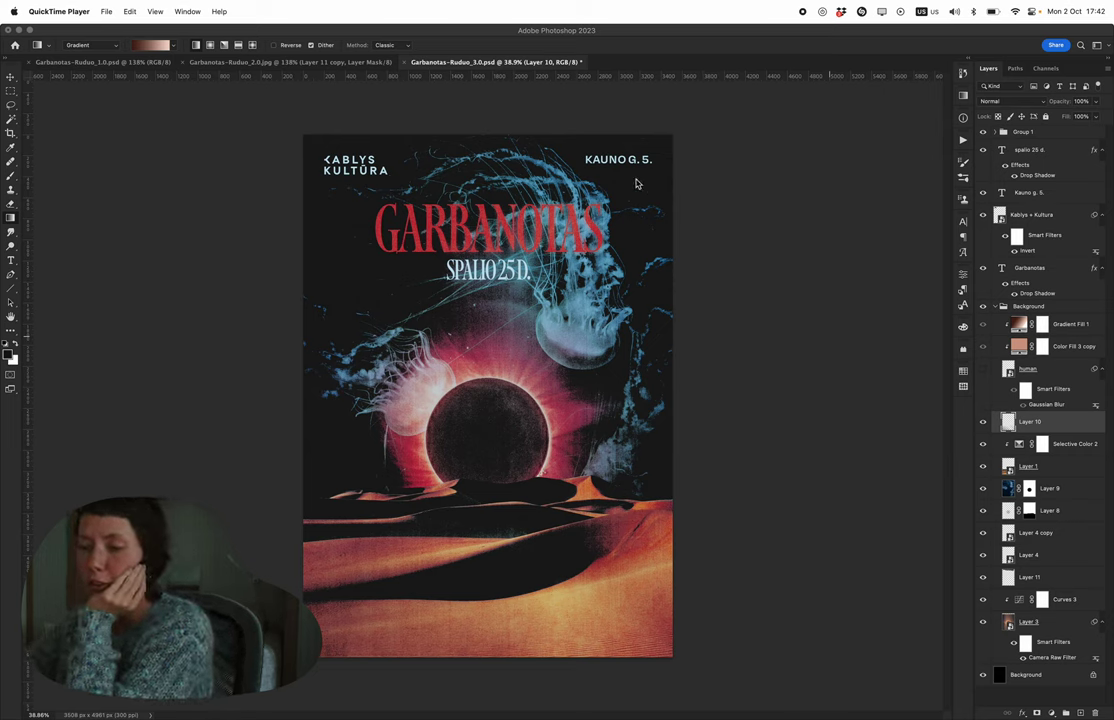
- Back in Photoshop, pick a much larger soft brush
{"action": "left_click", "coordinate": [716, 542]}
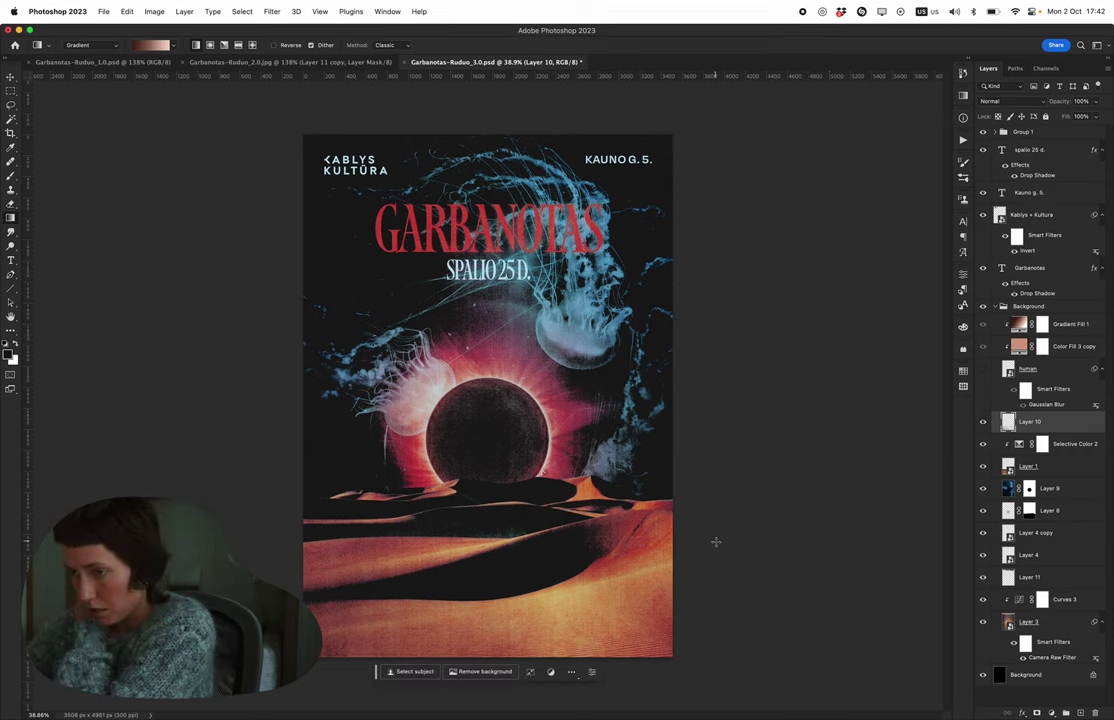
{"action": "right_click", "coordinate": [464, 513]}
{"action": "double_click", "coordinate": [600, 580]}
{"action": "right_click", "coordinate": [610, 515]}
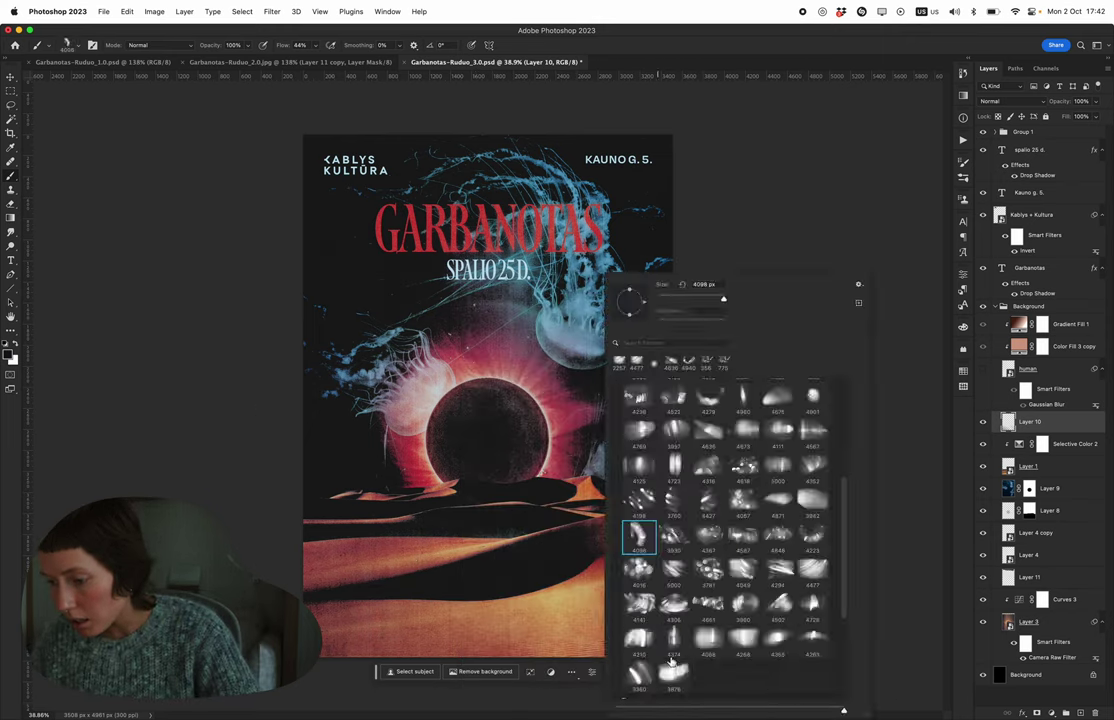
{"action": "double_click", "coordinate": [639, 535]}
{"action": "scroll", "coordinate": [620, 510], "scroll_direction": "down", "scroll_amount": 5}
{"action": "scroll", "coordinate": [783, 348], "scroll_direction": "up", "scroll_amount": 4}
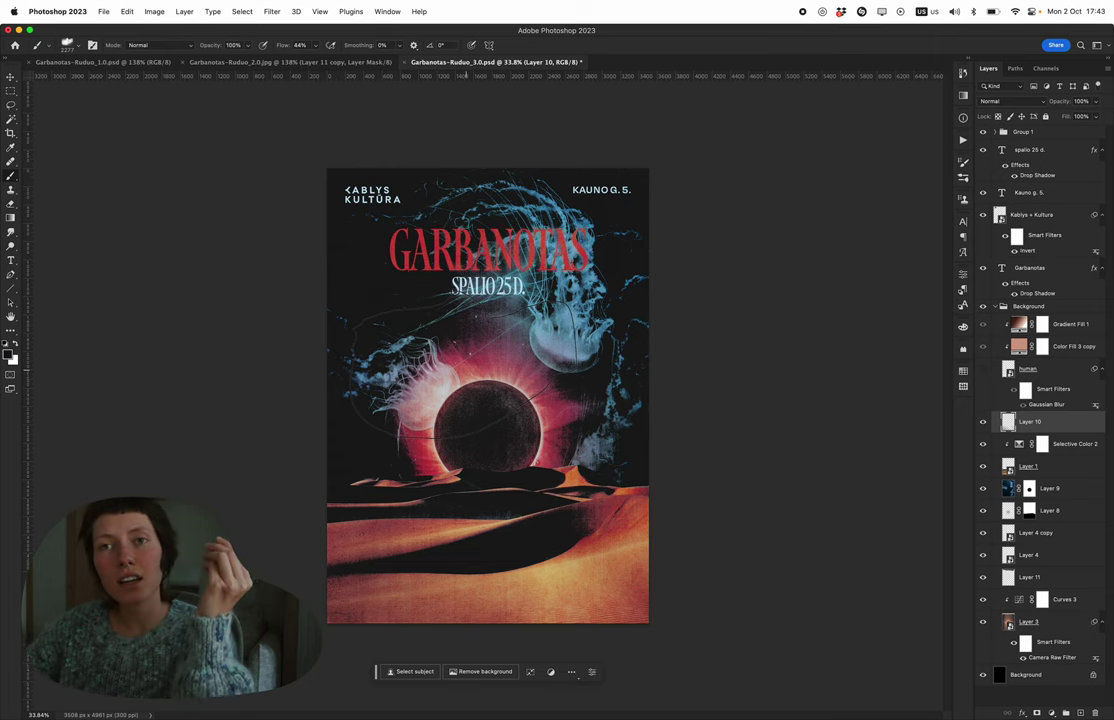
{"action": "key", "text": "m"}
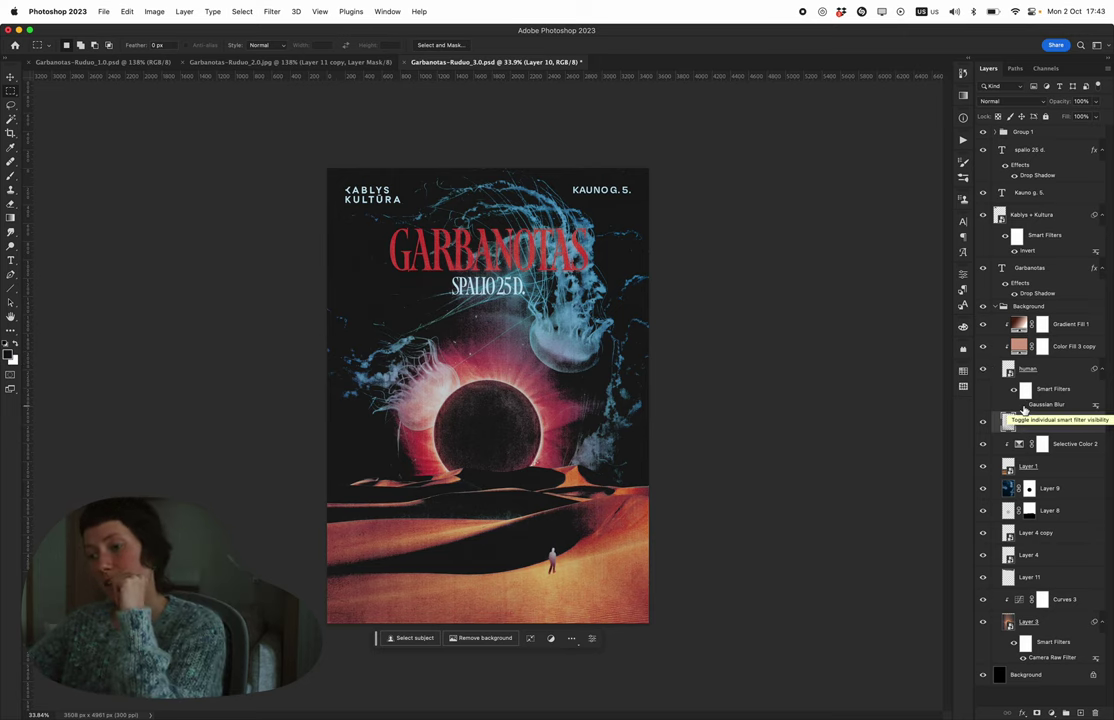
- Change the Gradient Fill 1 stops to darker red-brown and select the human layer
{"action": "double_click", "coordinate": [1018, 324]}
{"action": "double_click", "coordinate": [837, 461]}
{"action": "key", "text": "Return"}
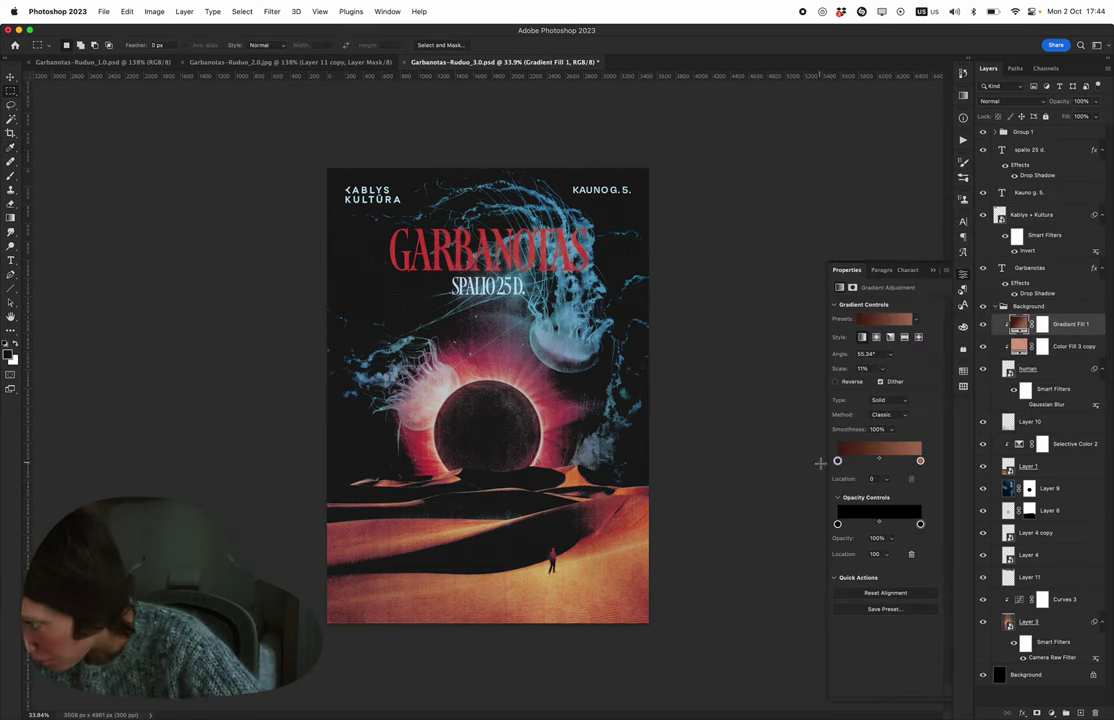
{"action": "key", "text": "alt+bracketleft"}
{"action": "key", "text": "alt+bracketleft"}
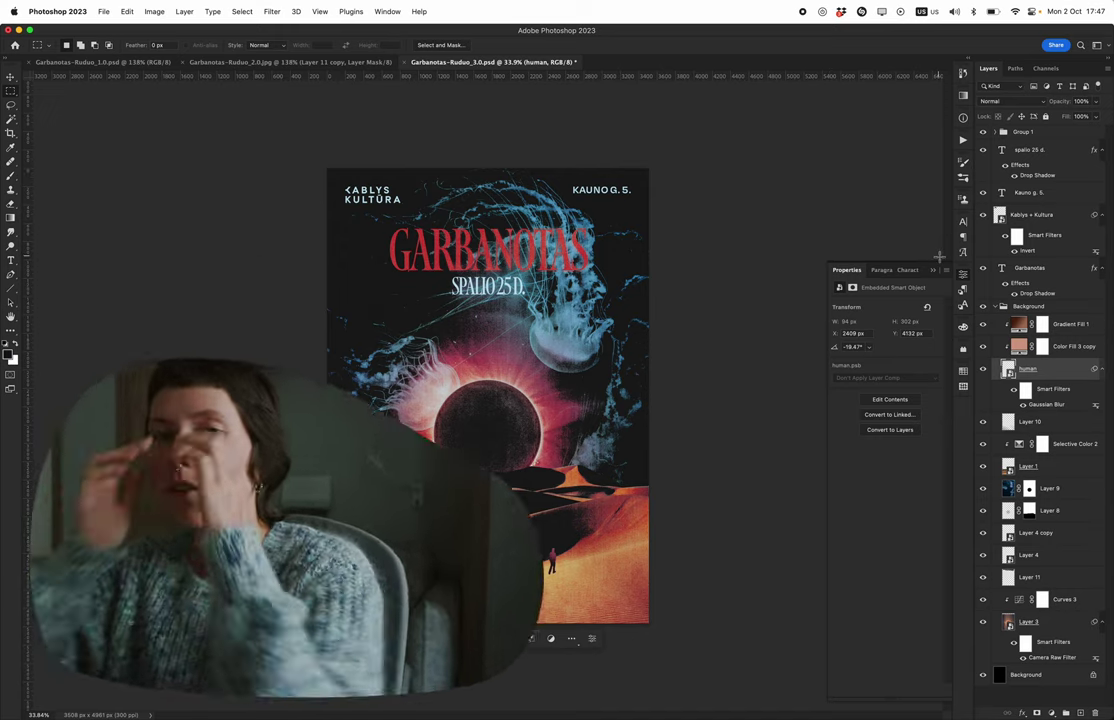
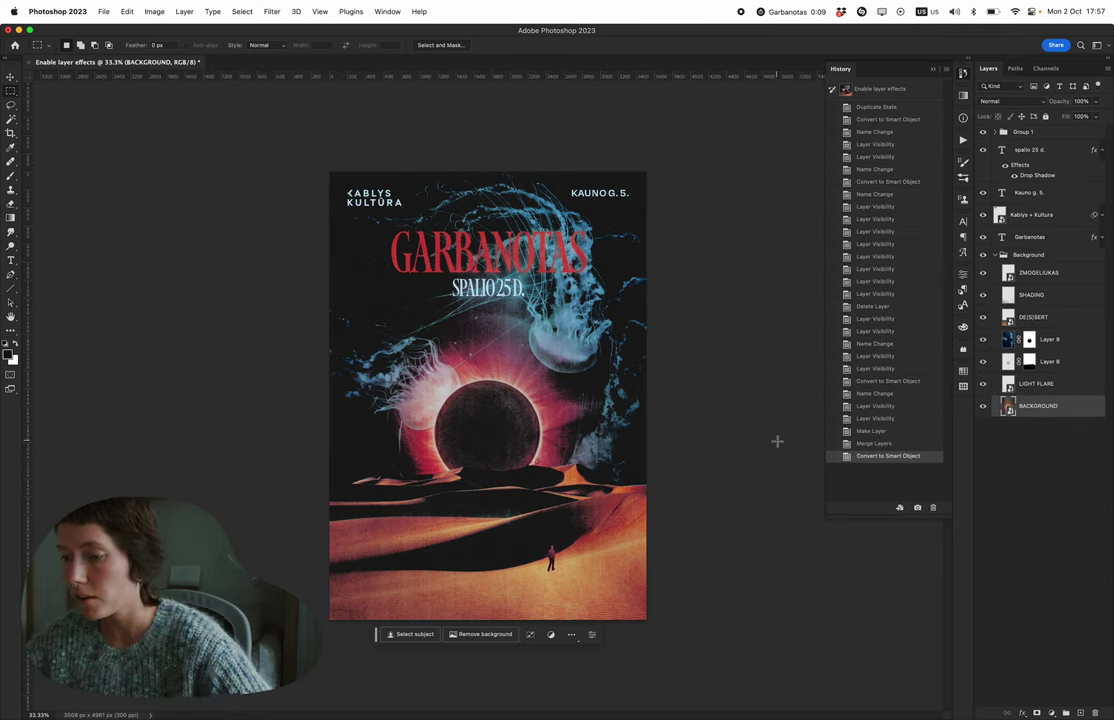
- Convert the Background group into one smart object layer named SMART OBJECT and check its visibility
{"action": "left_click", "coordinate": [1045, 274]}
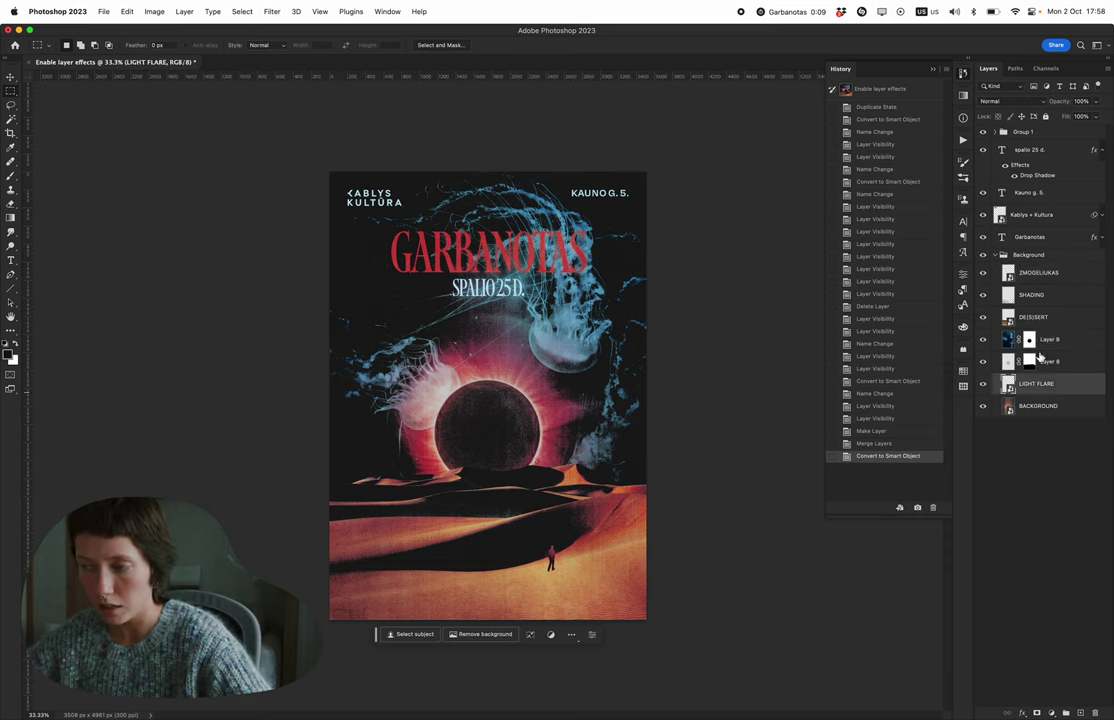
{"action": "left_click", "coordinate": [1030, 255]}
{"action": "right_click", "coordinate": [1030, 255]}
{"action": "left_click", "coordinate": [982, 355]}
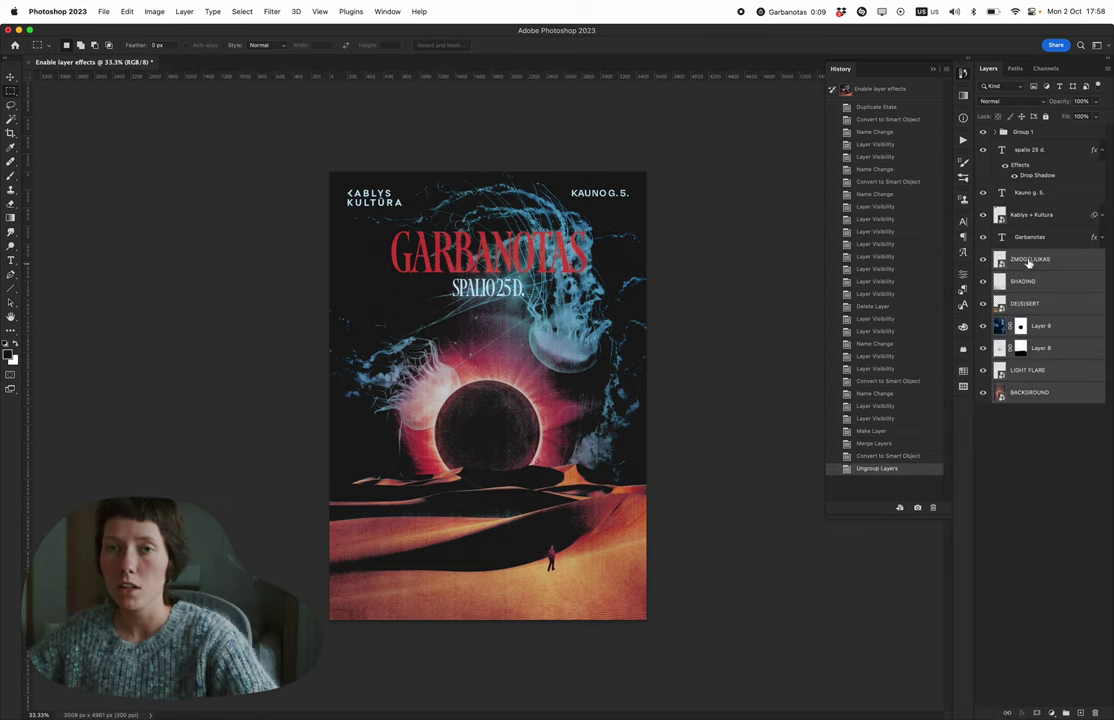
{"action": "type", "text": "OBJECT"}
{"action": "key", "text": "Return"}
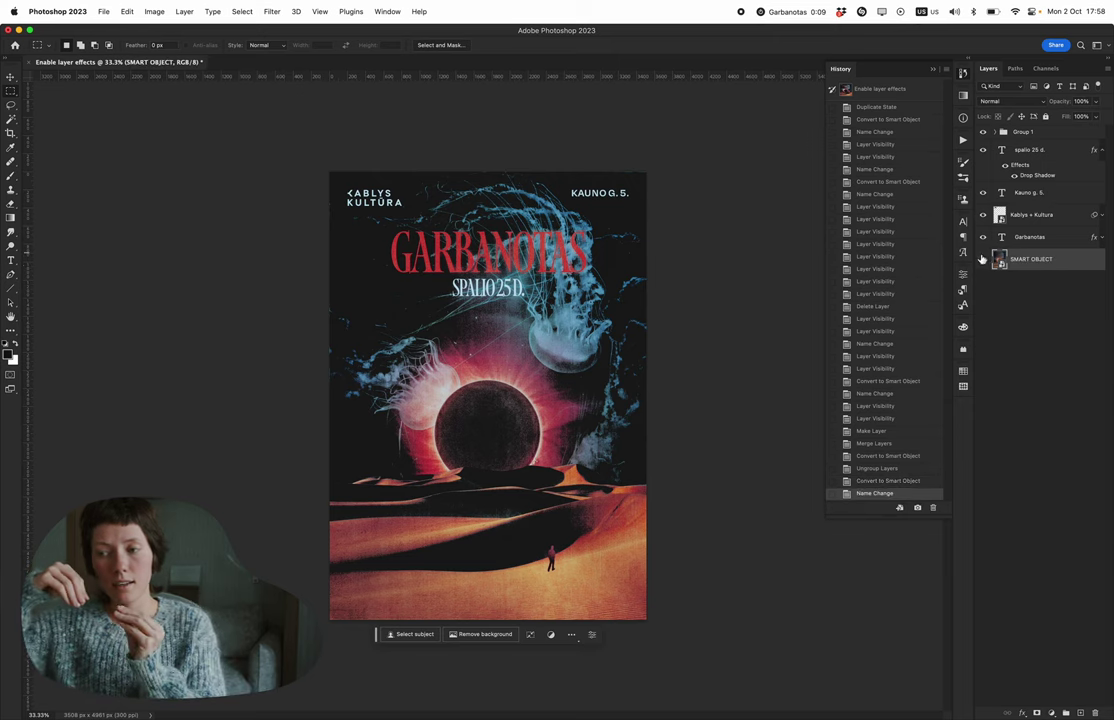
{"action": "left_click", "coordinate": [982, 259]}
{"action": "left_click", "coordinate": [982, 259]}
{"action": "left_click", "coordinate": [1015, 216]}
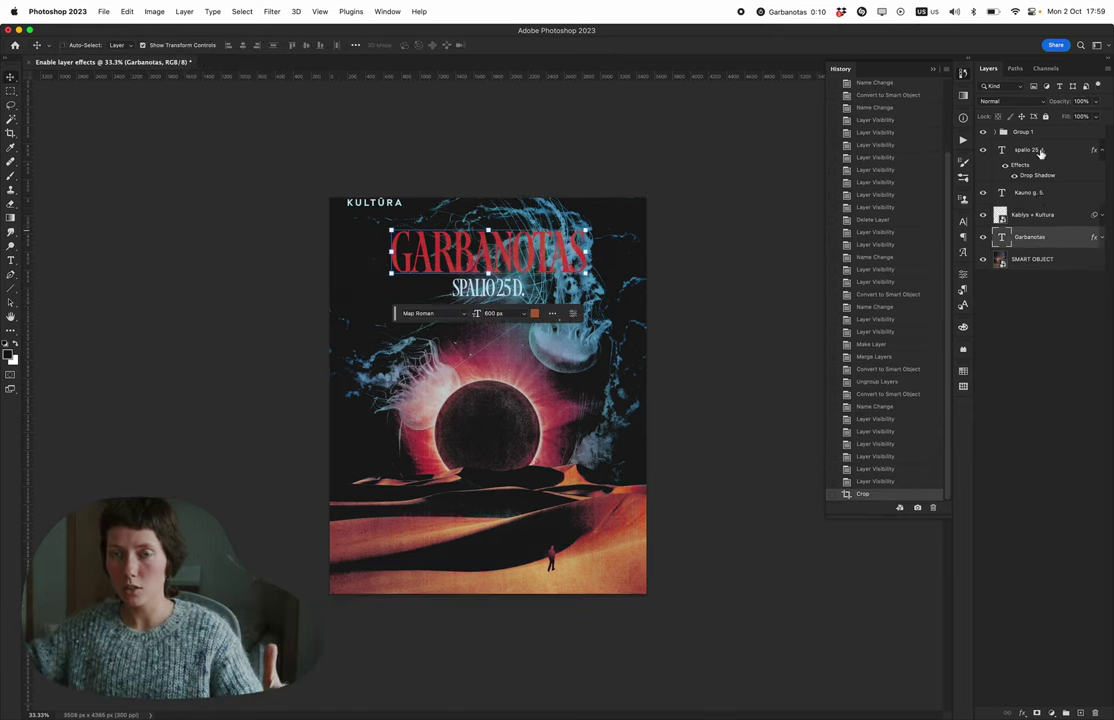
- Preview a 1:1 square crop and place guides at its top and bottom edges
{"action": "key", "text": "c"}
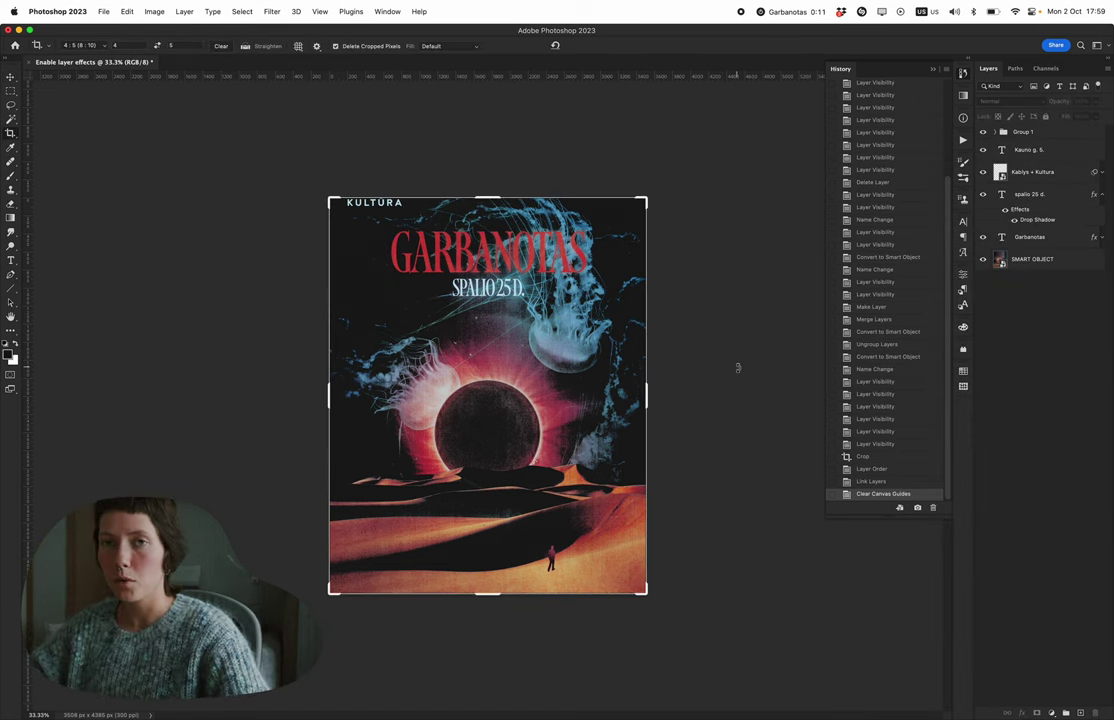
{"action": "left_click", "coordinate": [80, 45]}
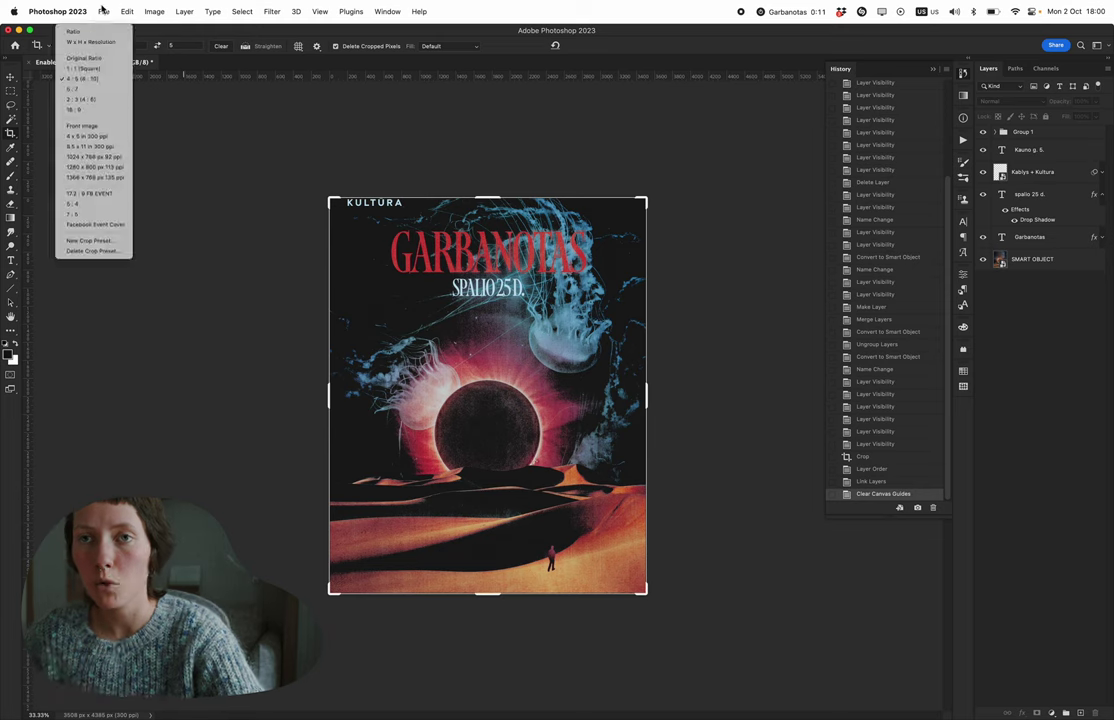
{"action": "left_click", "coordinate": [80, 62]}
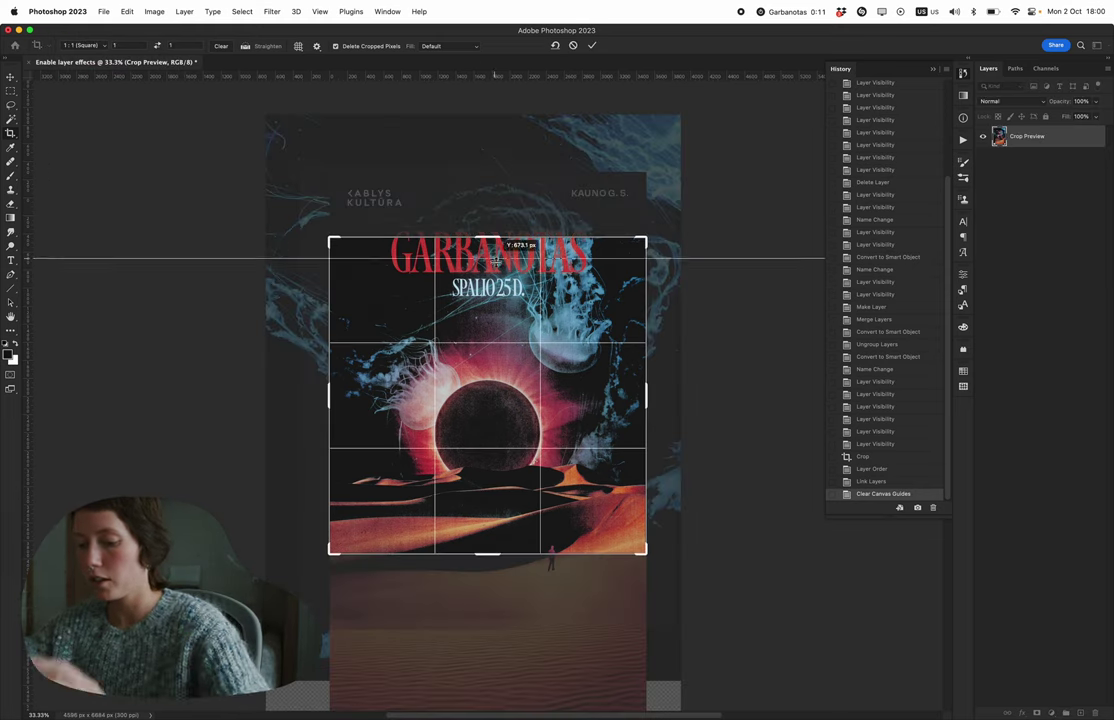
{"action": "left_click_drag", "start_coordinate": [495, 258], "coordinate": [497, 30]}
{"action": "left_click_drag", "start_coordinate": [495, 78], "coordinate": [503, 236]}
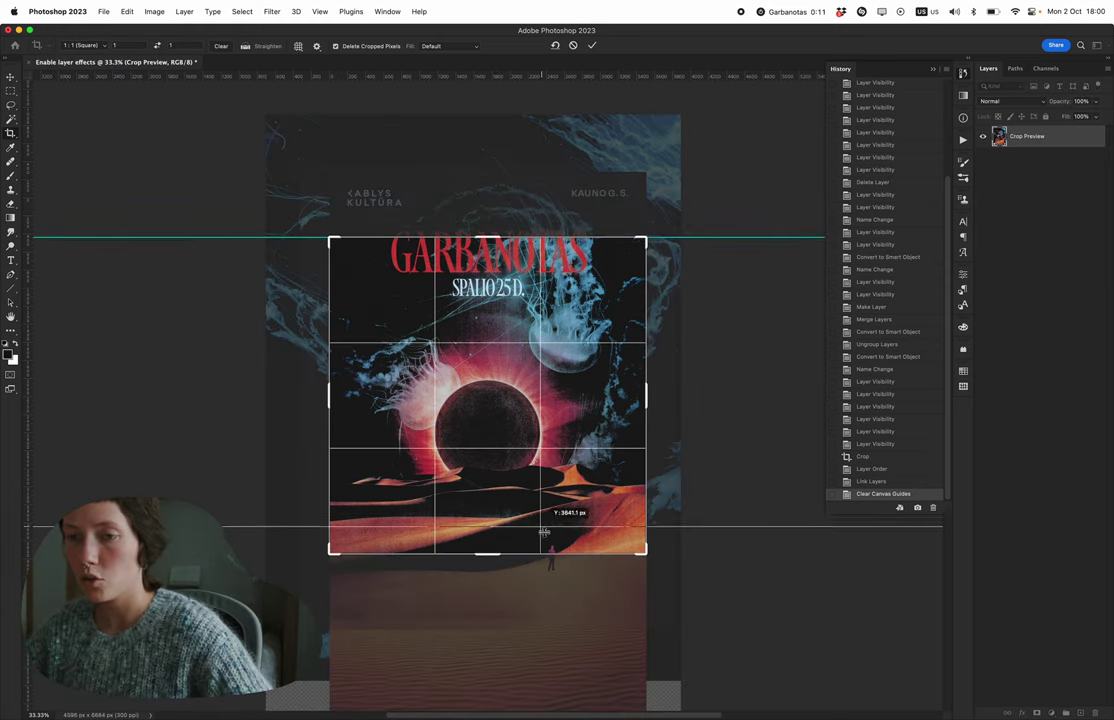
{"action": "left_click_drag", "start_coordinate": [544, 532], "coordinate": [546, 553]}
{"action": "key", "text": "Escape"}
- Nudge the GARBANOTAS title slightly down and reposition the Kablys + Kultura logo
{"action": "key", "text": "m"}
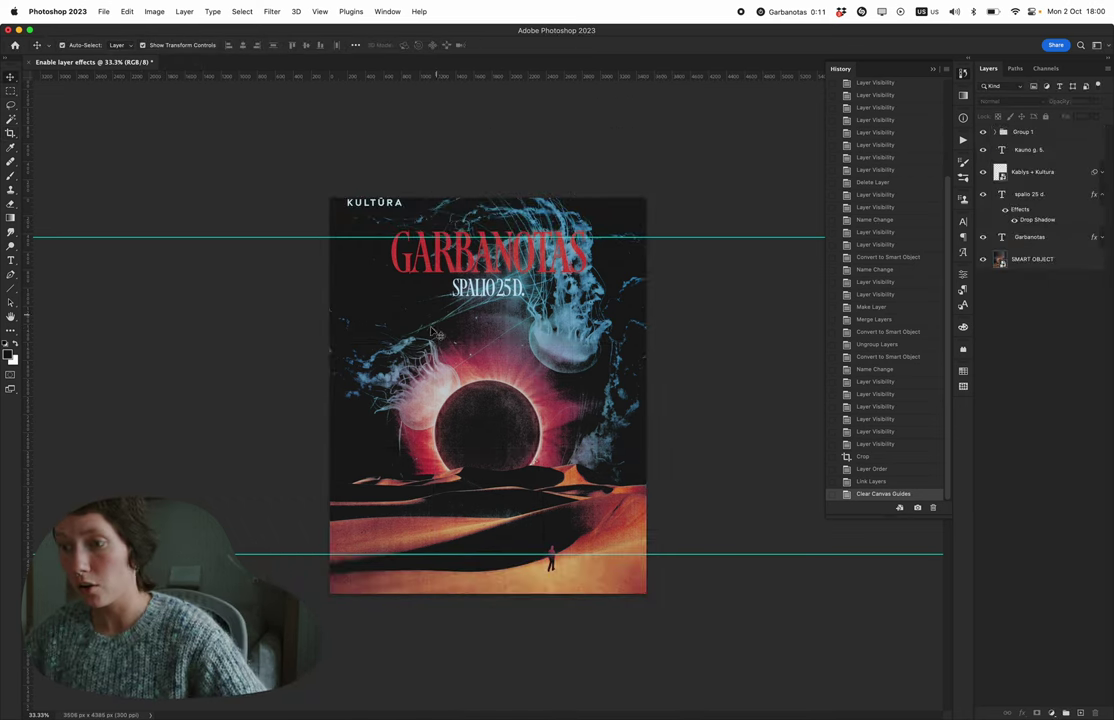
{"action": "left_click_drag", "start_coordinate": [335, 237], "coordinate": [719, 572]}
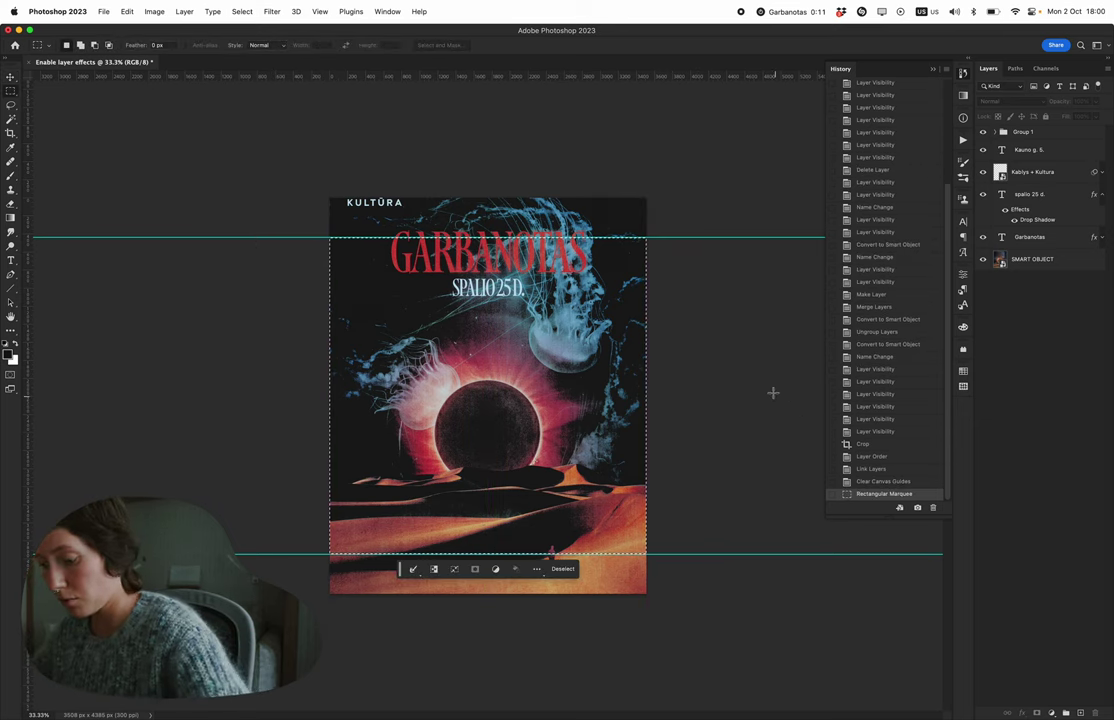
{"action": "left_click", "coordinate": [757, 344]}
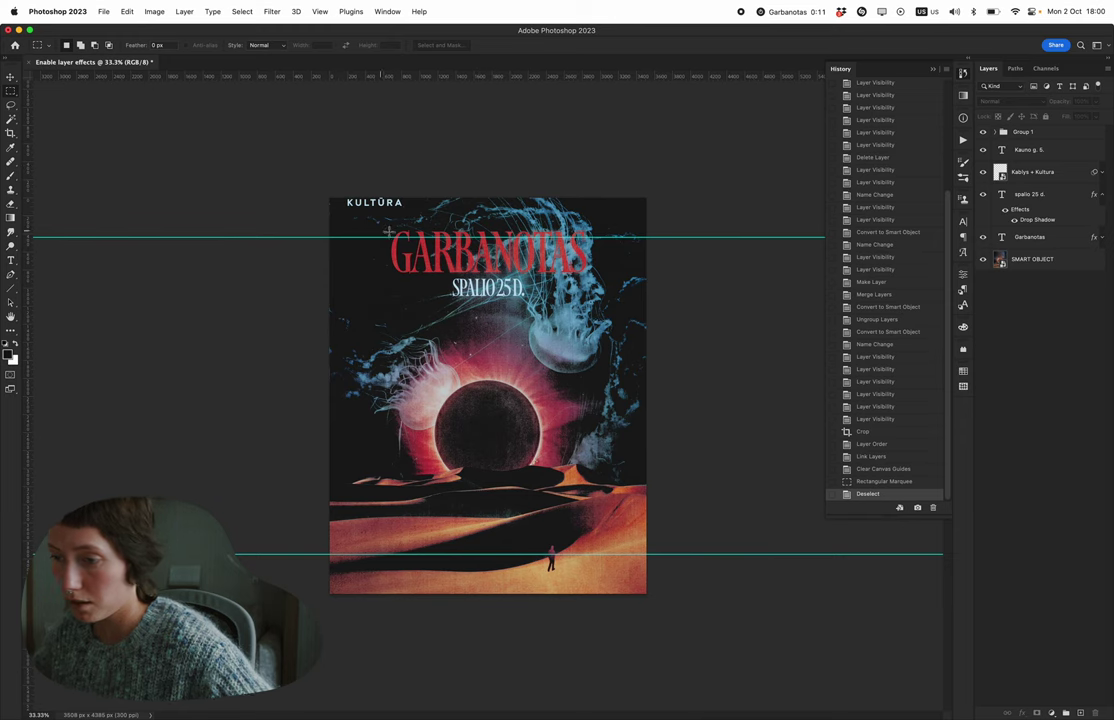
{"action": "left_click_drag", "start_coordinate": [507, 270], "coordinate": [507, 290]}
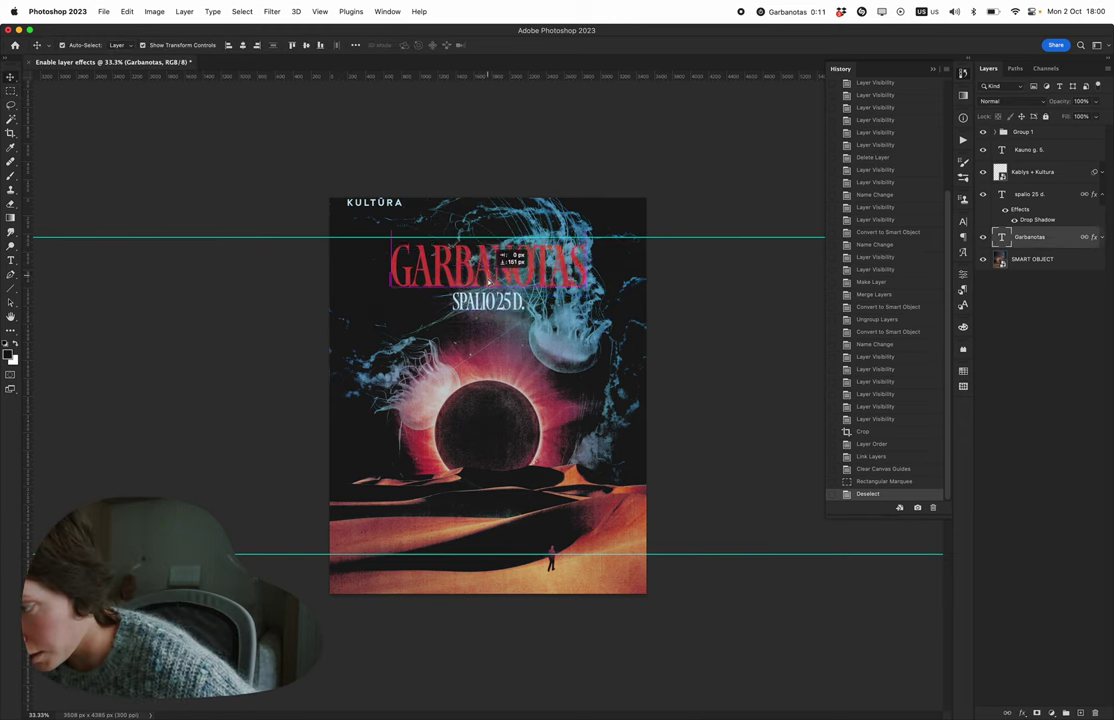
{"action": "left_click_drag", "start_coordinate": [372, 207], "coordinate": [372, 538]}
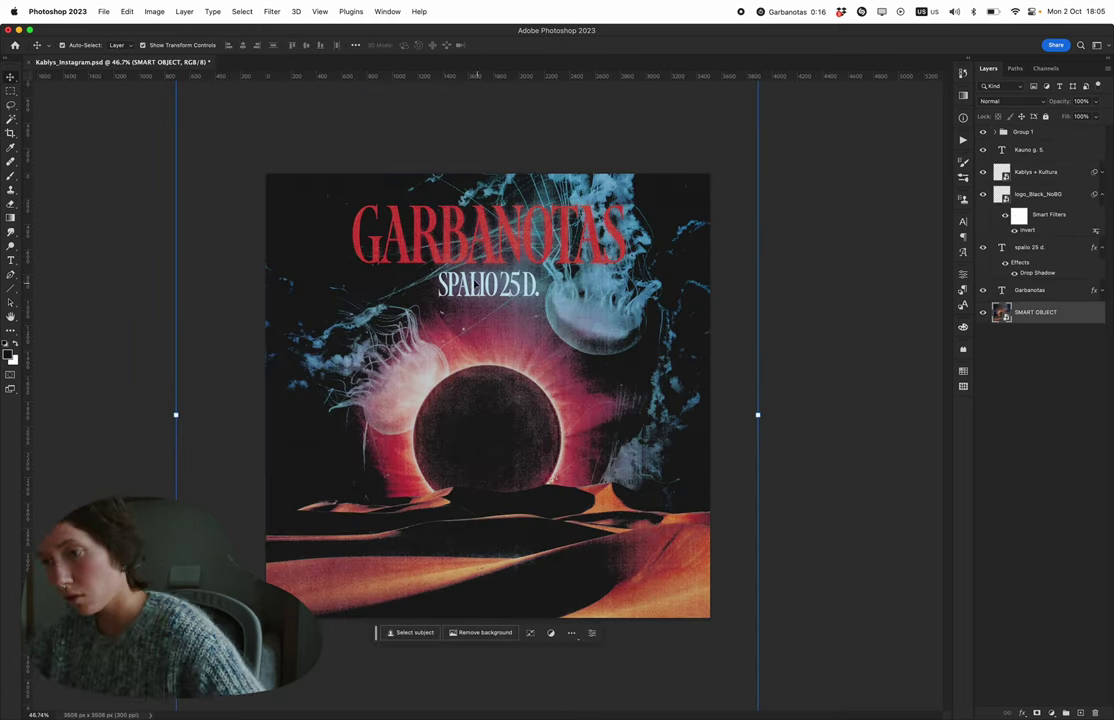
- Lower the GARBANOTAS / SPALIO 25 D. title block and shift the SMART OBJECT background about 344 px down
{"action": "left_click", "coordinate": [480, 257]}
{"action": "left_click_drag", "start_coordinate": [480, 257], "coordinate": [480, 287]}
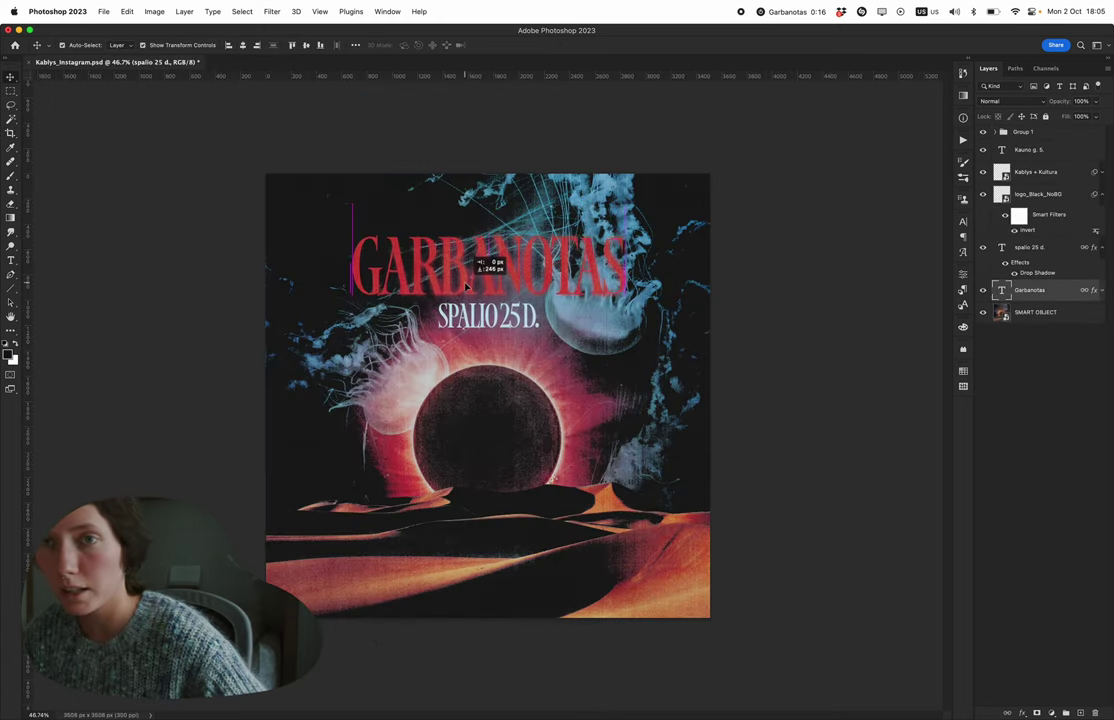
{"action": "left_click", "coordinate": [782, 432]}
{"action": "left_click", "coordinate": [1019, 318]}
{"action": "key", "text": "cmd+t"}
{"action": "left_click_drag", "start_coordinate": [605, 432], "coordinate": [605, 476]}
{"action": "key", "text": "Return"}
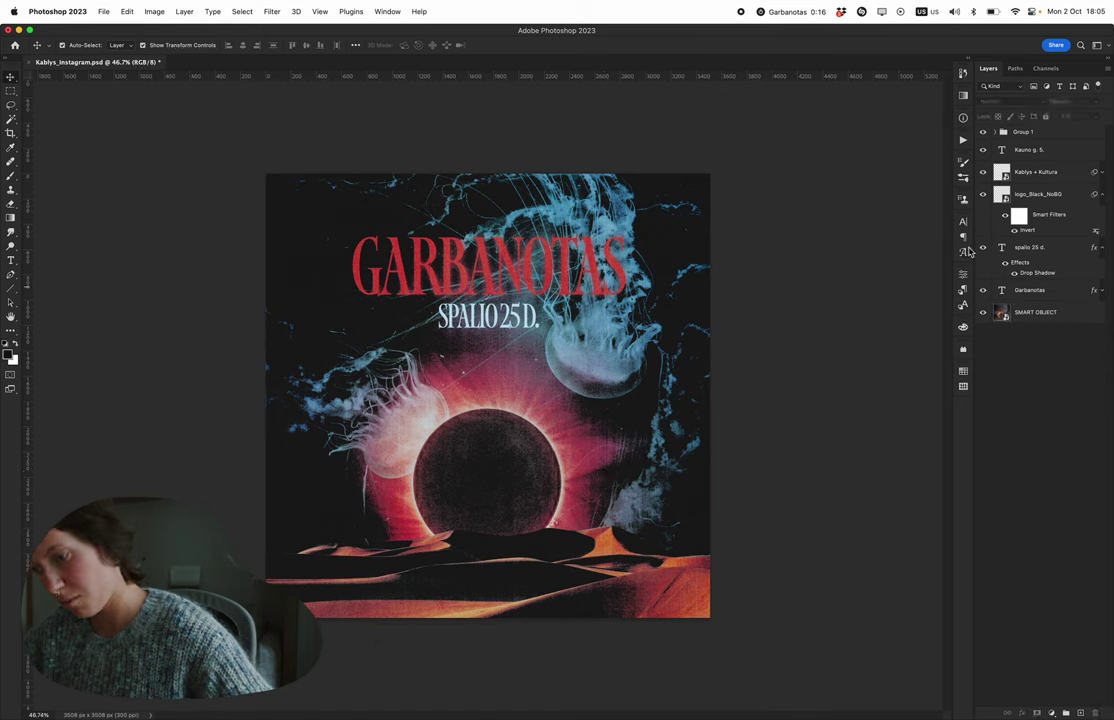
- Move the Kablys + Kultura and Kauno g. 5 logos down and rename the logo layer kakava
{"action": "left_click", "coordinate": [1035, 171]}
{"action": "left_click", "coordinate": [1029, 149], "text": "shift"}
{"action": "key", "text": "shift+Down"}
{"action": "key", "text": "shift+Down"}
{"action": "key", "text": "shift+Down"}
{"action": "key", "text": "shift+Down"}
{"action": "key", "text": "shift+Down"}
{"action": "key", "text": "shift+Down"}
{"action": "key", "text": "shift+Down"}
{"action": "key", "text": "shift+Down"}
{"action": "key", "text": "shift+Down"}
{"action": "key", "text": "shift+Down"}
{"action": "key", "text": "shift+Down"}
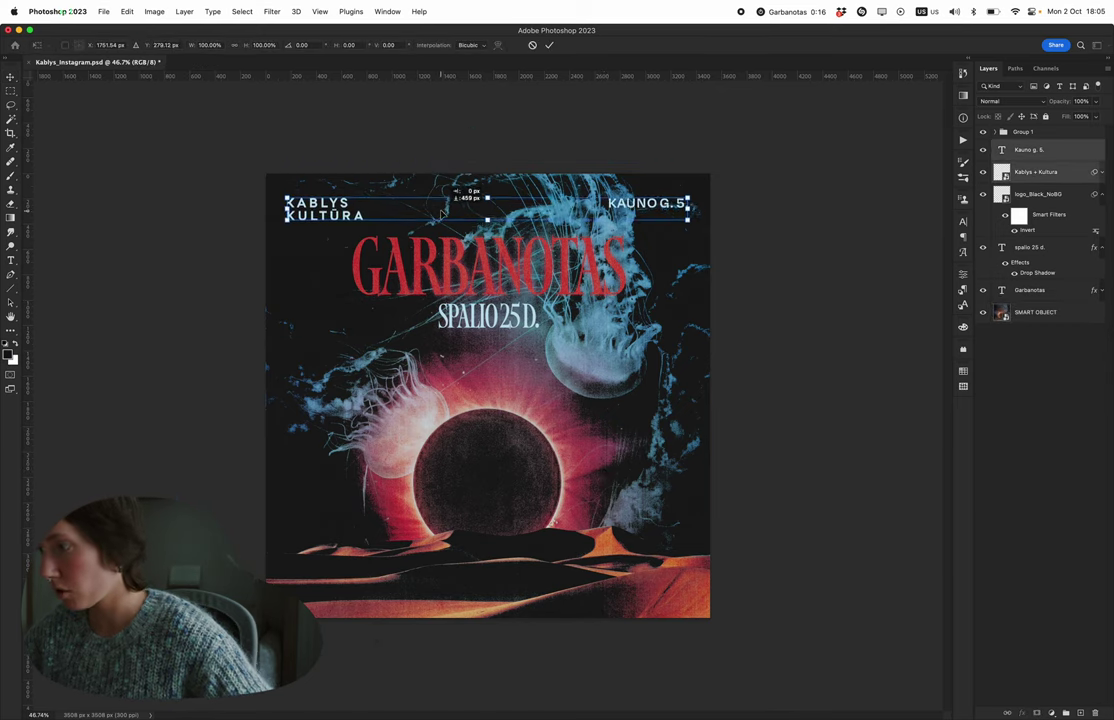
{"action": "left_click", "coordinate": [800, 300]}
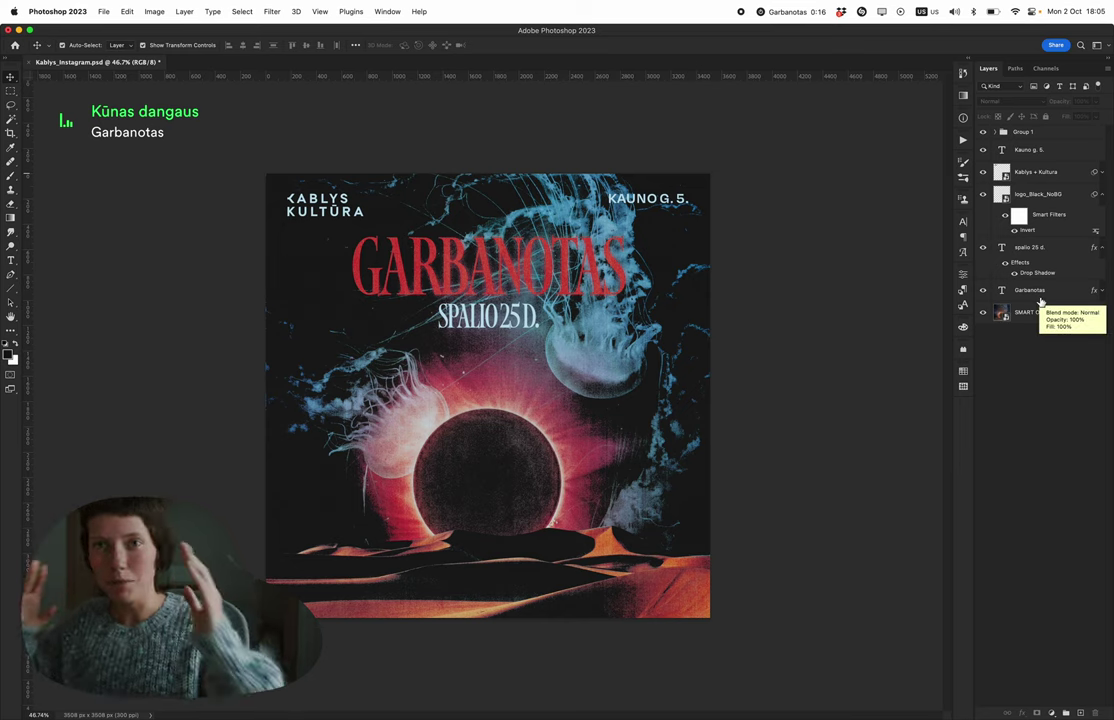
{"action": "double_click", "coordinate": [1030, 194]}
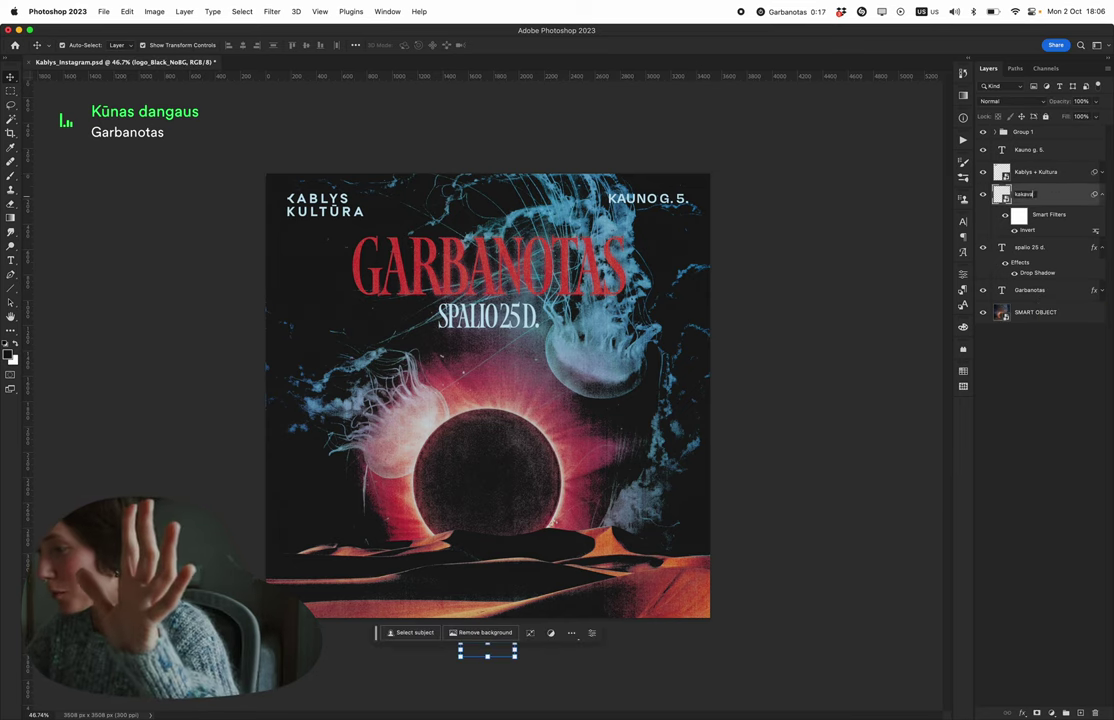
{"action": "key", "text": "Return"}
{"action": "key", "text": "ctrl+t"}
{"action": "key", "text": "Return"}
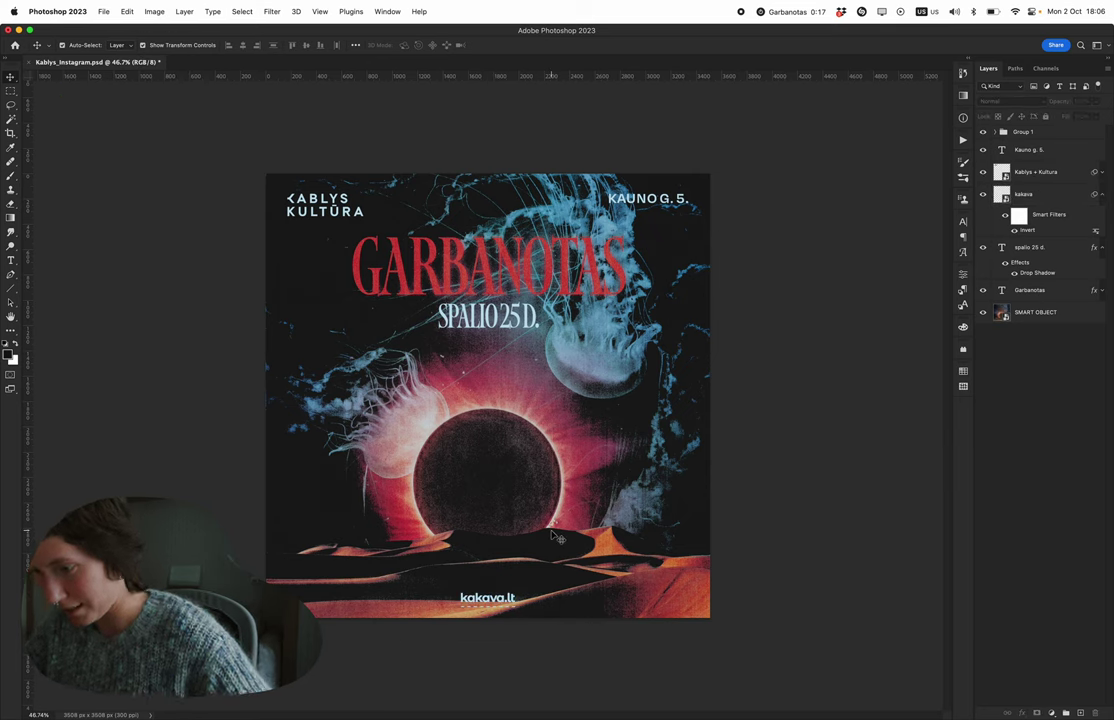
- Replace existing guides with a new four-guide margin layout
{"action": "left_click", "coordinate": [387, 11]}
{"action": "mouse_move", "coordinate": [319, 11]}
{"action": "mouse_move", "coordinate": [370, 291]}
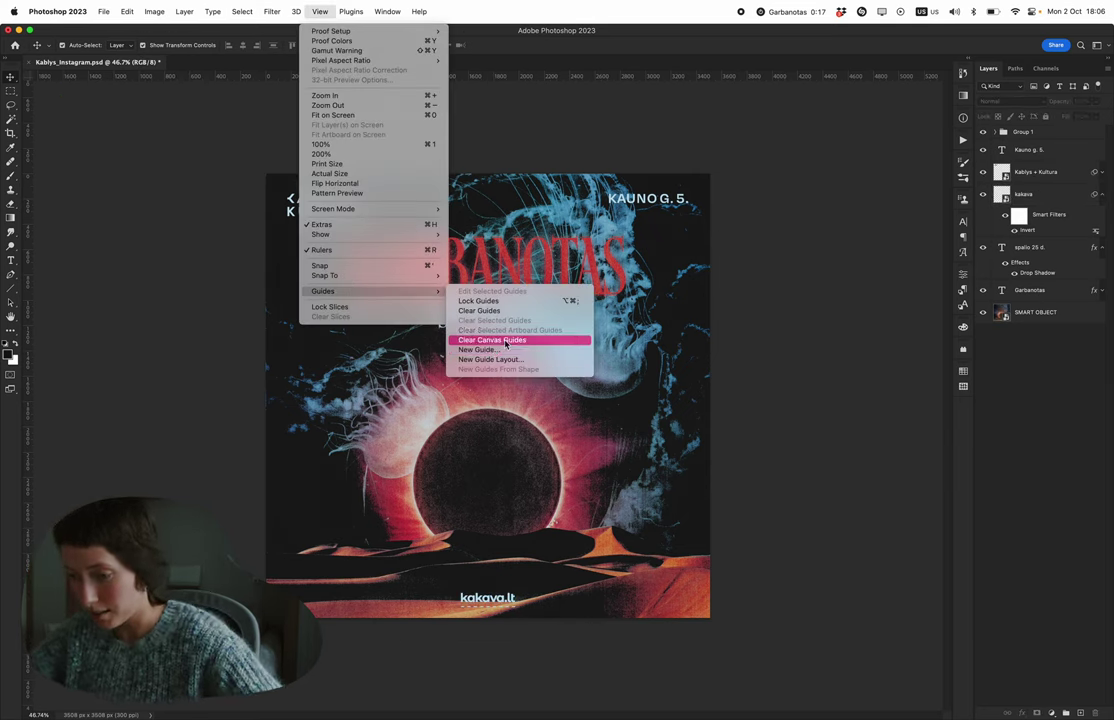
{"action": "left_click", "coordinate": [490, 359]}
{"action": "left_click", "coordinate": [714, 308]}
{"action": "left_click", "coordinate": [848, 122]}
- Check the logo layers, hide the guides, and save the Instagram version under a new name
{"action": "left_click", "coordinate": [325, 203]}
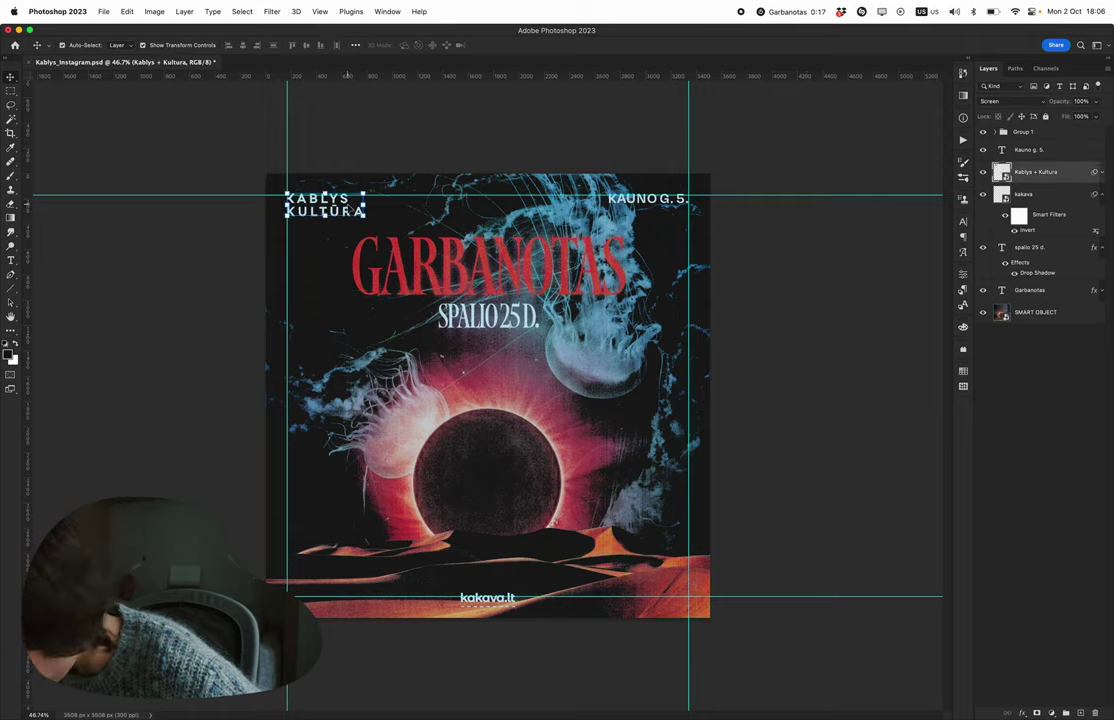
{"action": "left_click", "coordinate": [648, 207]}
{"action": "left_click", "coordinate": [502, 604]}
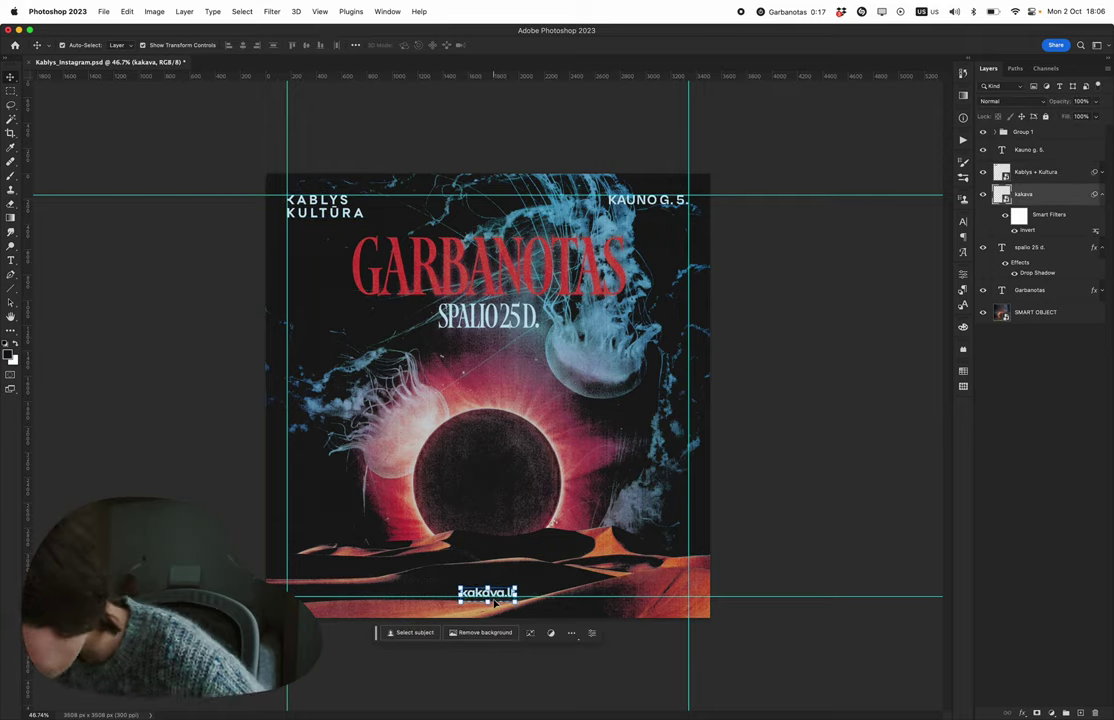
{"action": "key", "text": "super+semicolon"}
{"action": "key", "text": "super+shift+s"}
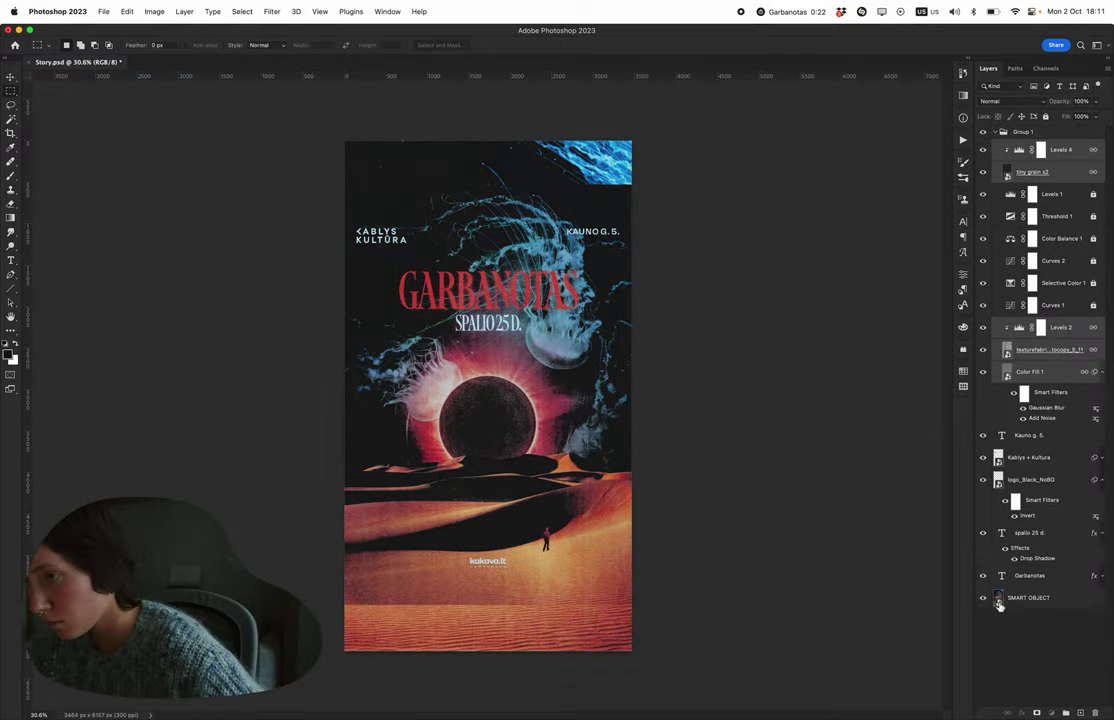
- Paint dark sky over the ZMOGELIUKAS object's transparent top and place a scaled story screenshot reference
{"action": "double_click", "coordinate": [998, 603]}
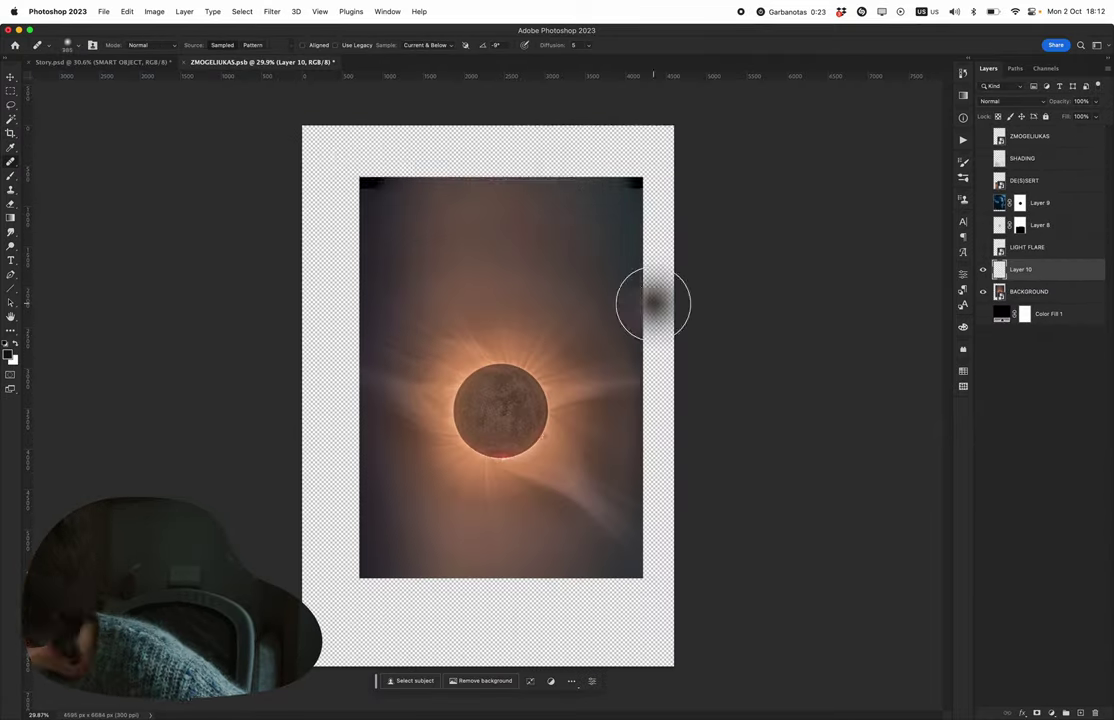
{"action": "left_click_drag", "start_coordinate": [652, 303], "coordinate": [295, 340]}
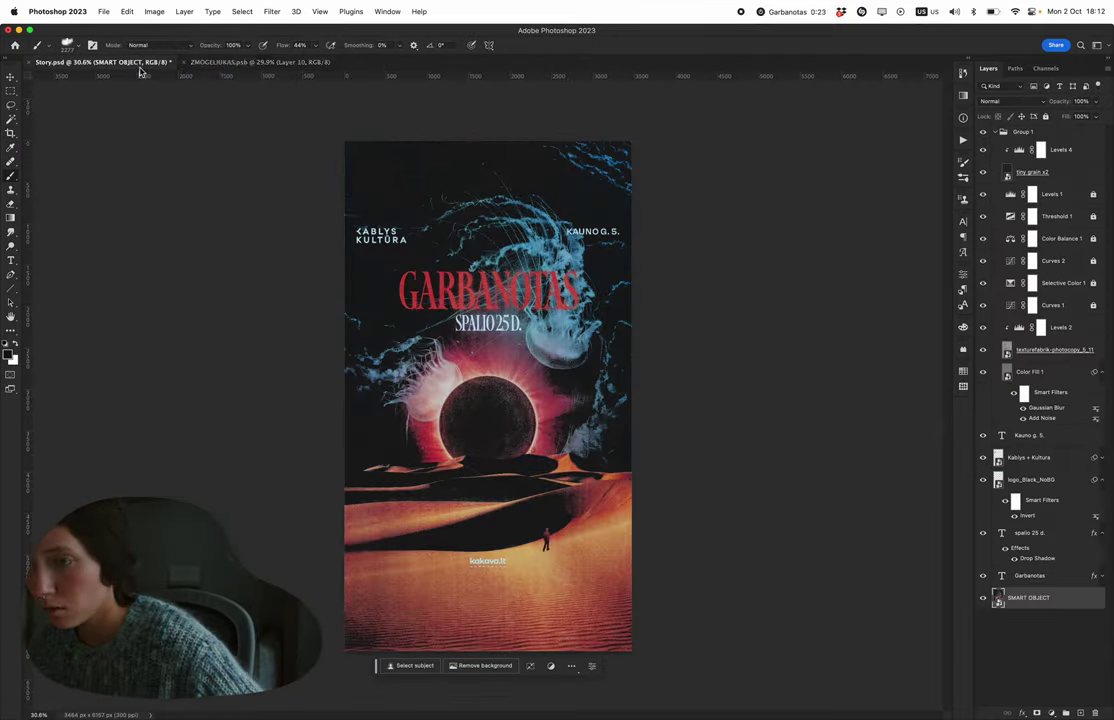
{"action": "left_click_drag", "start_coordinate": [1090, 675], "coordinate": [545, 316]}
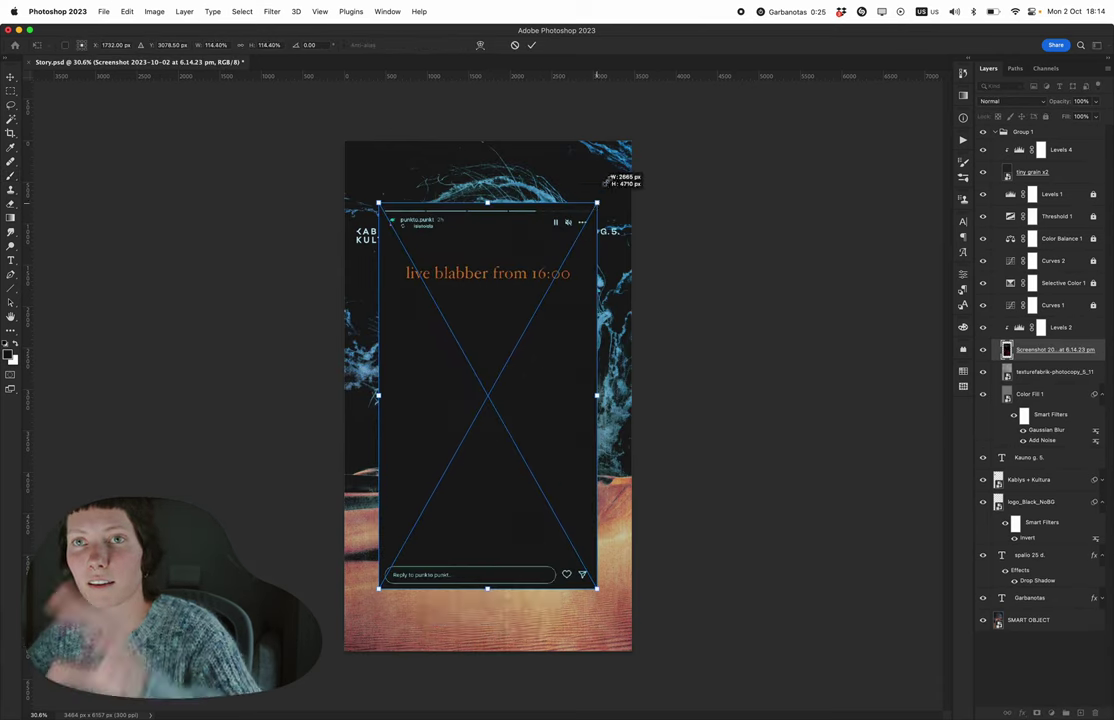
{"action": "left_click_drag", "start_coordinate": [584, 226], "coordinate": [632, 141]}
{"action": "key", "text": "Return"}
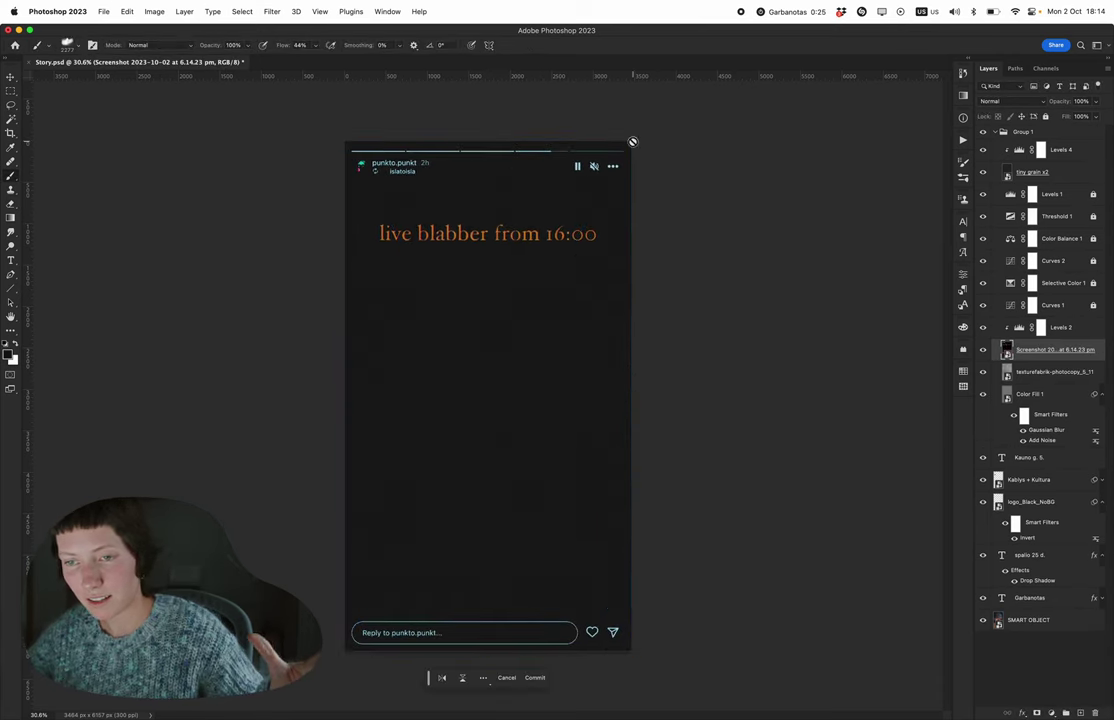
- Add a lower guide, delete the screenshot reference layer, and save the version as Story.psd
{"action": "left_click_drag", "start_coordinate": [692, 568], "coordinate": [415, 565]}
{"action": "key", "text": "v"}
{"action": "key", "text": "Delete"}
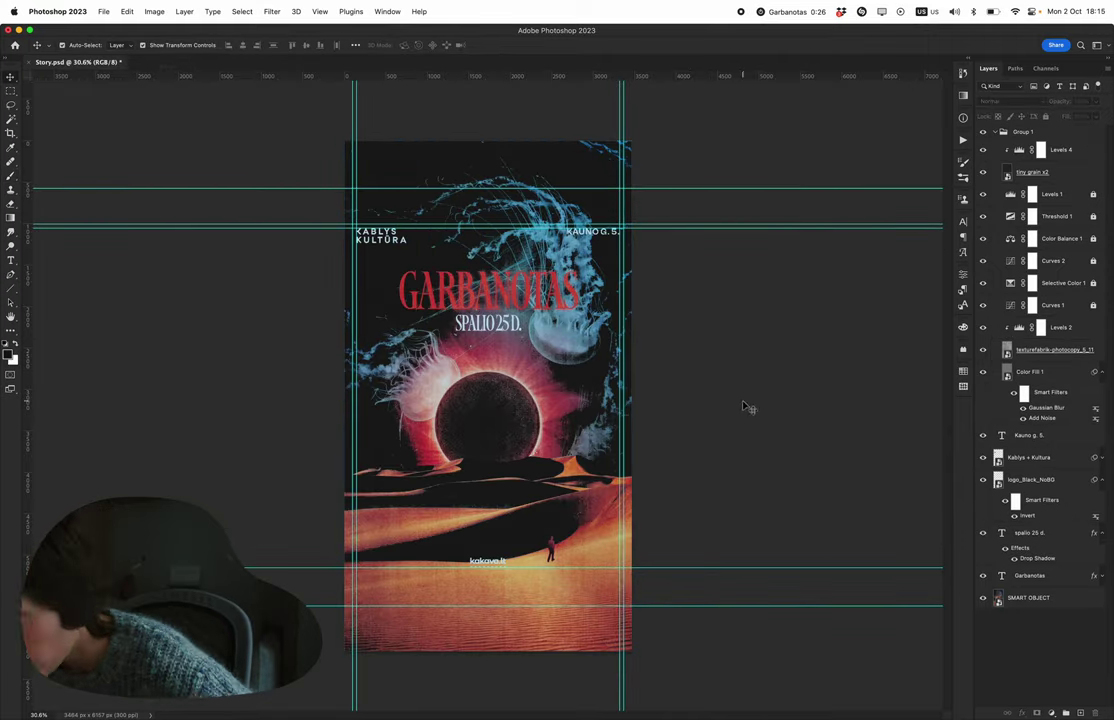
{"action": "key", "text": "ctrl+semicolon"}
{"action": "key", "text": "shift+super+s"}
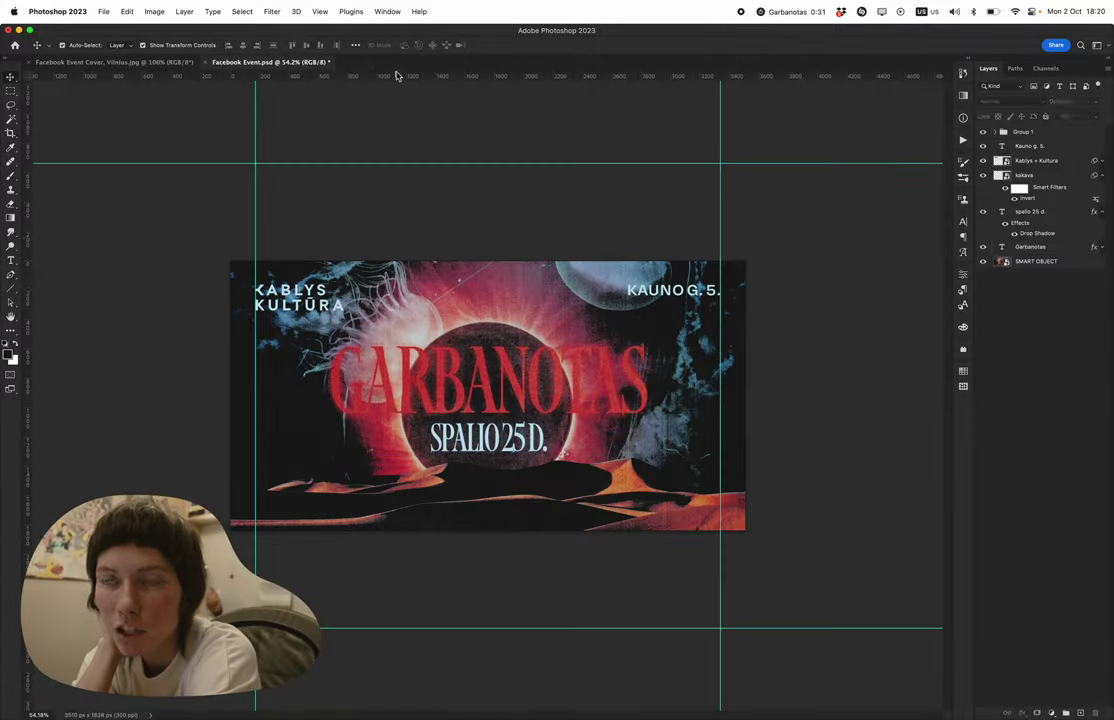
- Select the GARBANOTAS title text on the Facebook Event banner and open the fx layer effects list
{"action": "left_click", "coordinate": [510, 378]}
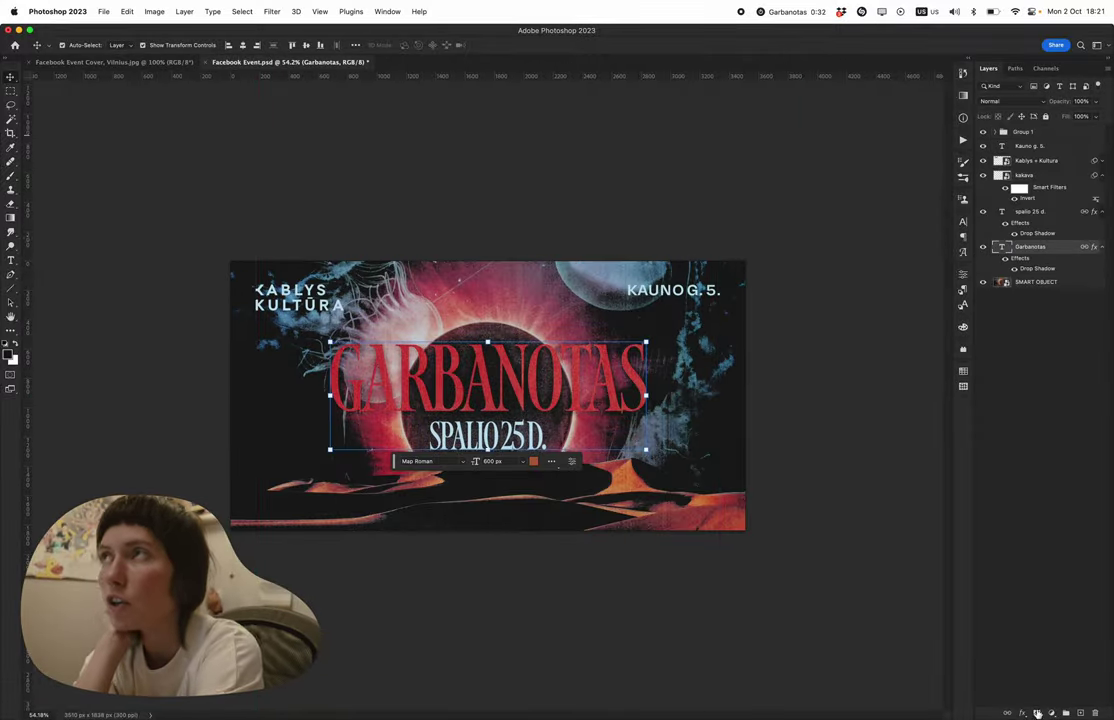
{"action": "left_click", "coordinate": [1038, 712]}
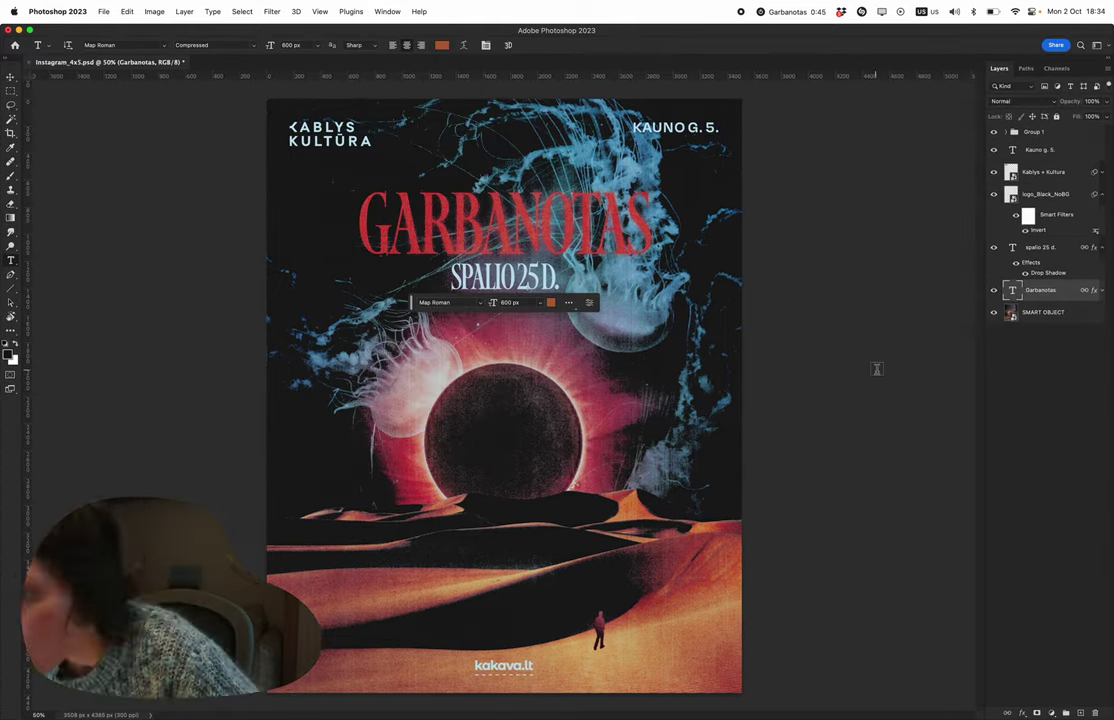
- Open the Paragraph and Glyphs panels and collapse the glyphs grid
{"action": "left_click", "coordinate": [387, 11]}
{"action": "left_click", "coordinate": [435, 340]}
{"action": "left_click", "coordinate": [387, 11]}
{"action": "left_click", "coordinate": [418, 84]}
{"action": "left_click", "coordinate": [872, 194]}
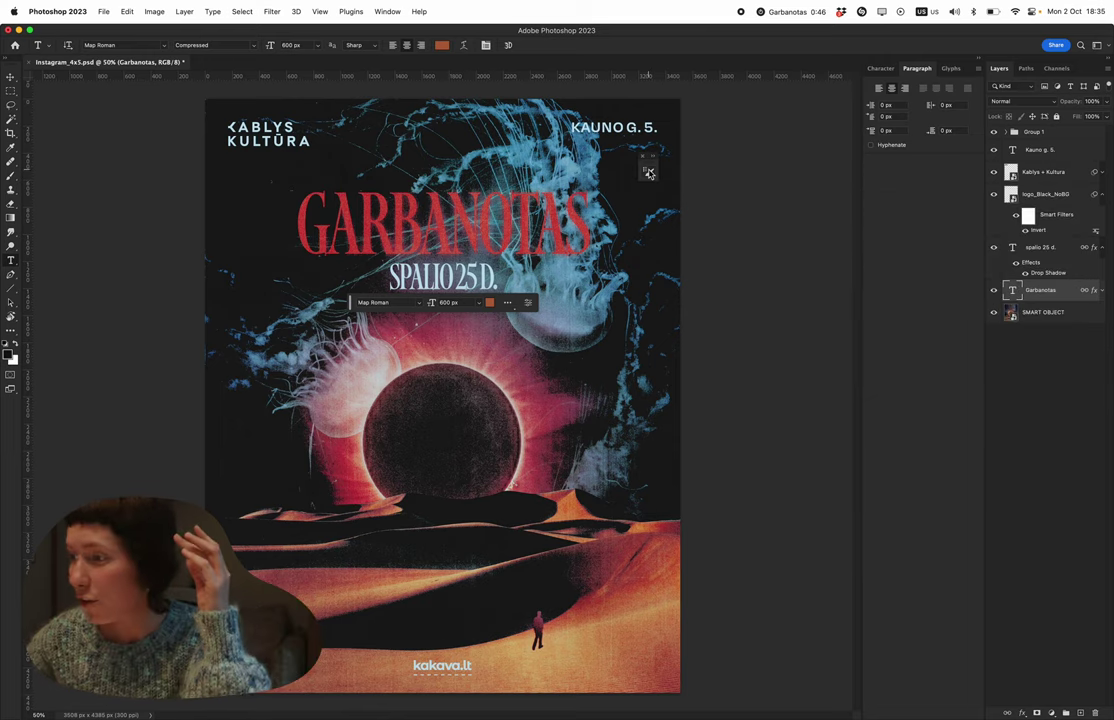
{"action": "left_click", "coordinate": [955, 68]}
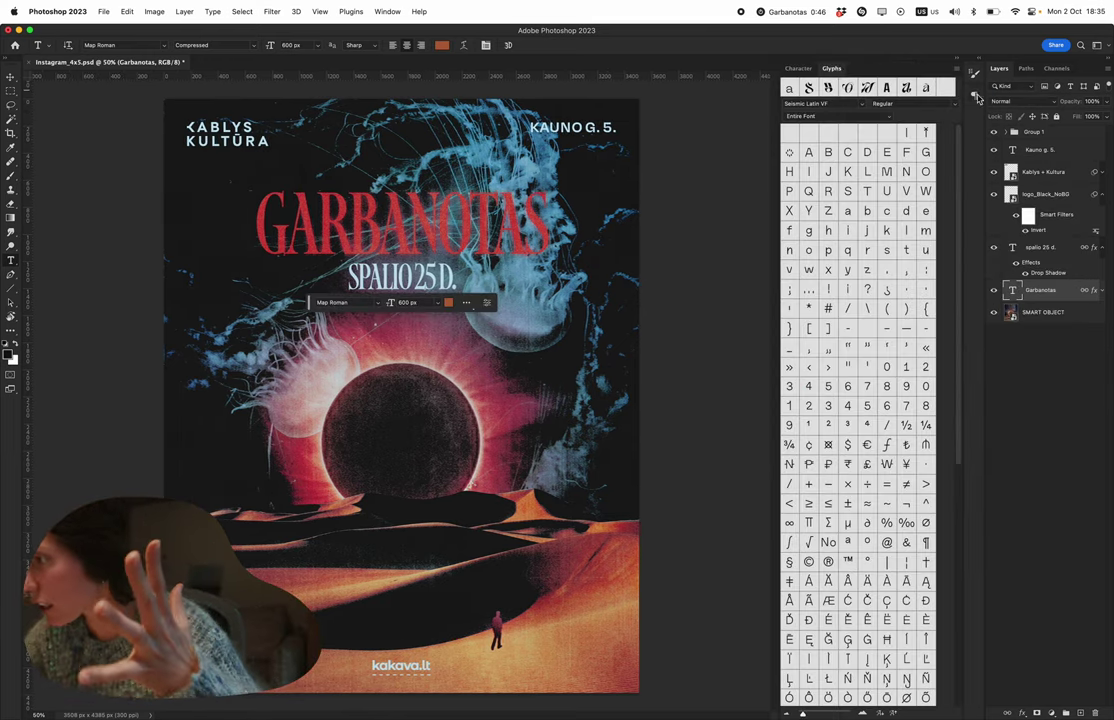
{"action": "left_click", "coordinate": [975, 95]}
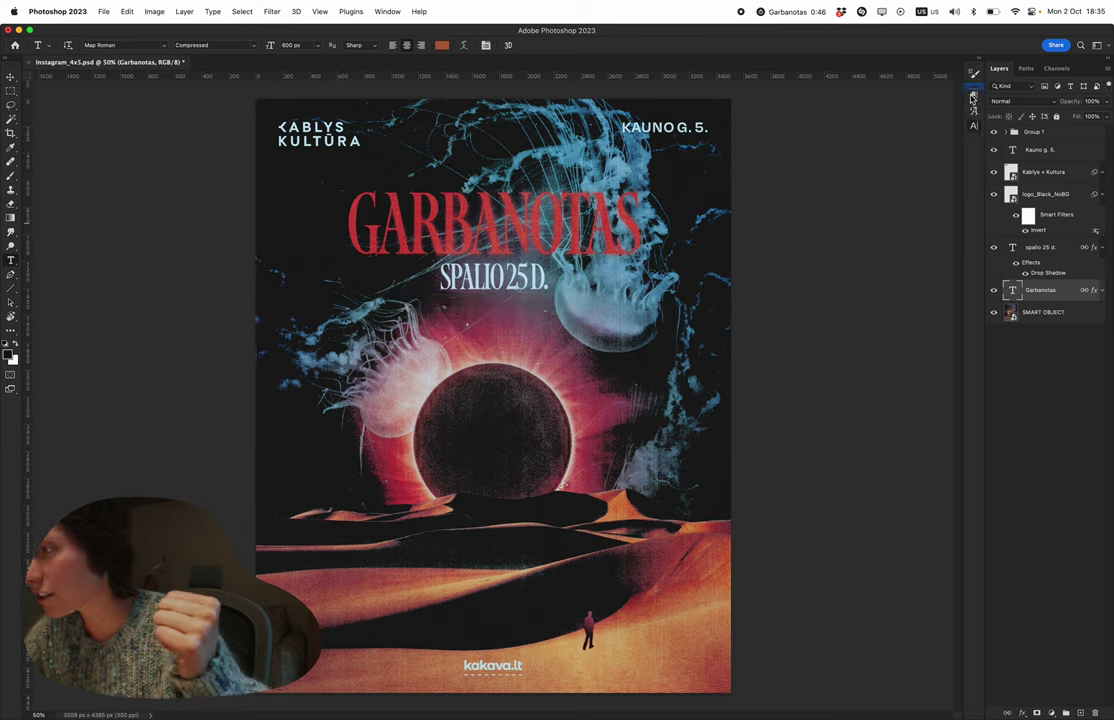
- Open Brush Settings, then reset the workspace to its saved layout and close the Adjustments panel
{"action": "left_click", "coordinate": [387, 11]}
{"action": "left_click", "coordinate": [386, 96]}
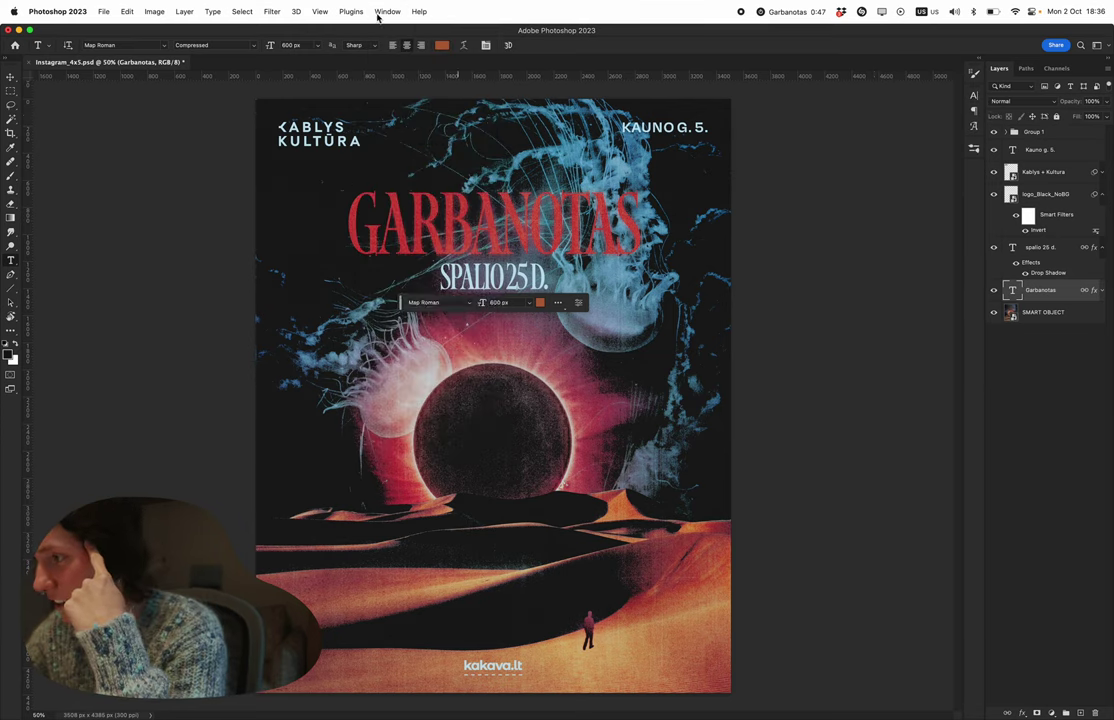
{"action": "left_click", "coordinate": [387, 11]}
{"action": "mouse_move", "coordinate": [403, 41]}
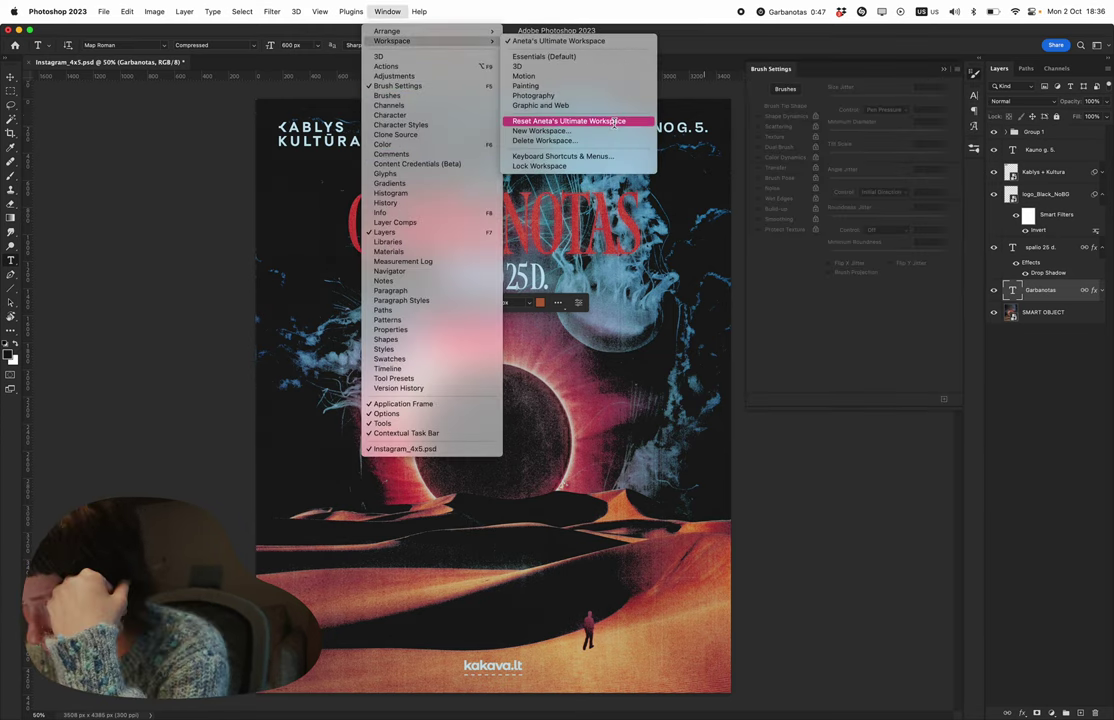
{"action": "left_click", "coordinate": [570, 121]}
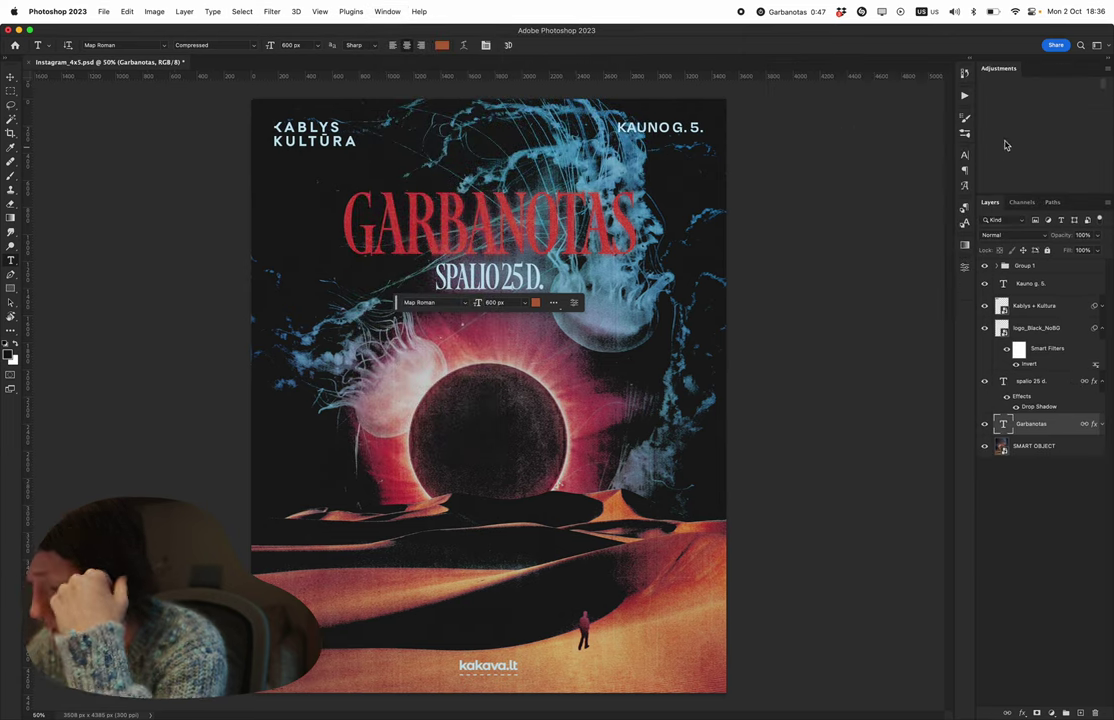
{"action": "left_click", "coordinate": [1108, 67]}
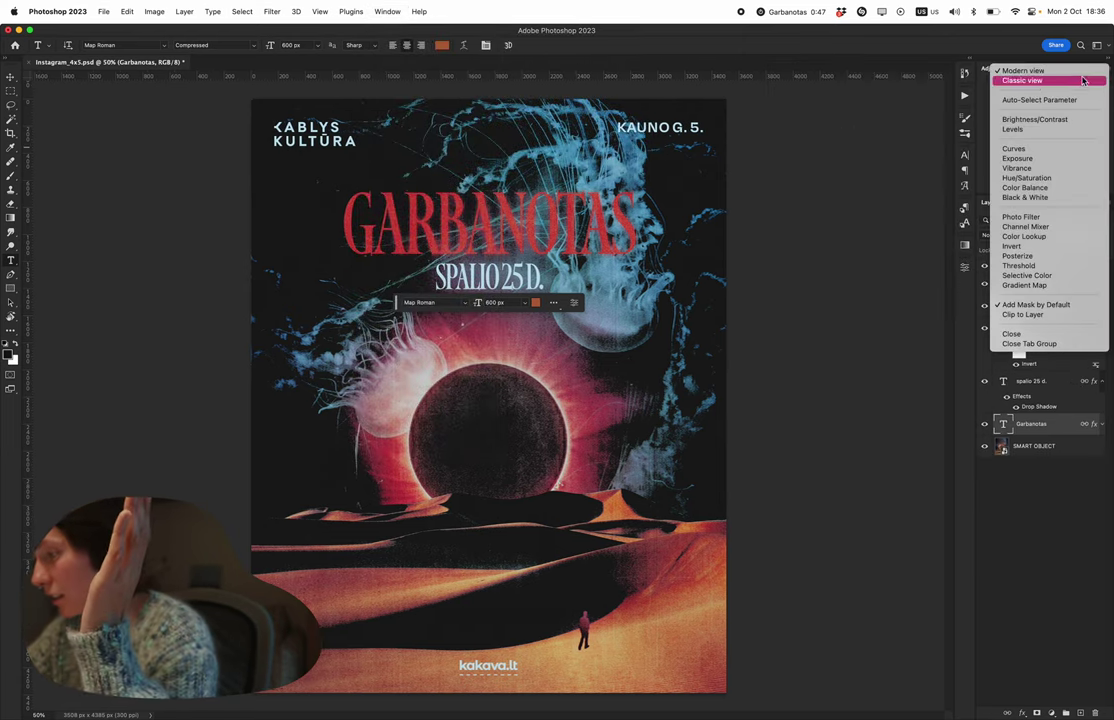
{"action": "left_click", "coordinate": [1047, 334]}
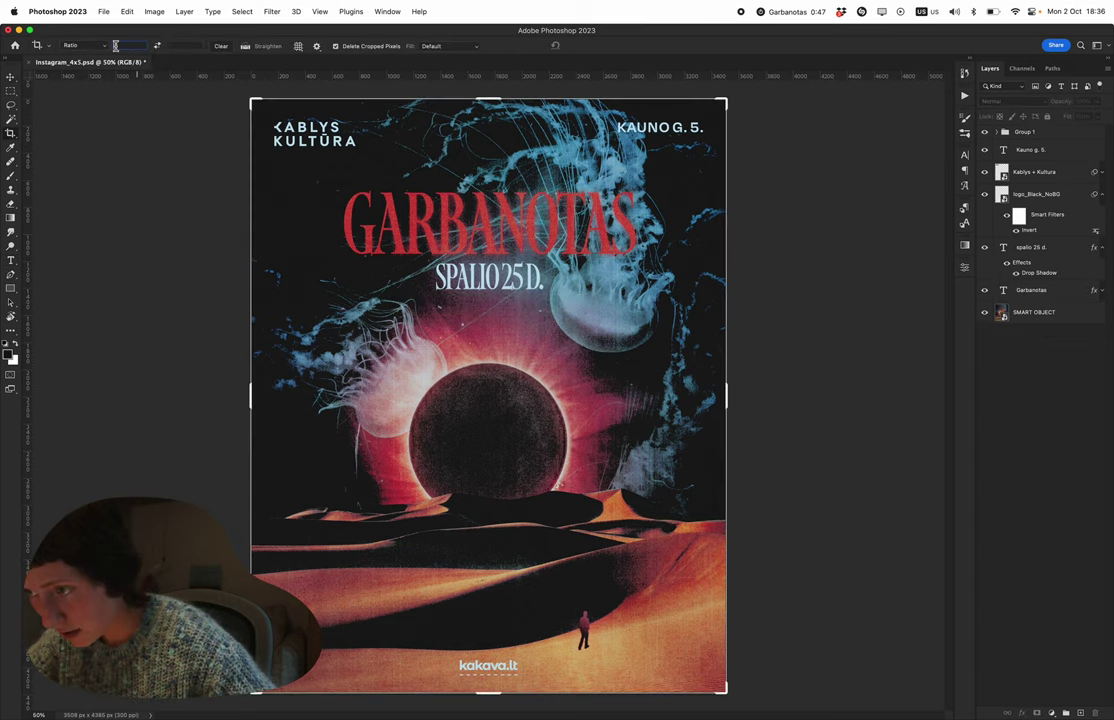
- Crop the poster canvas to a 600:873 ratio
{"action": "type", "text": "600"}
{"action": "key", "text": "Tab"}
{"action": "type", "text": "873"}
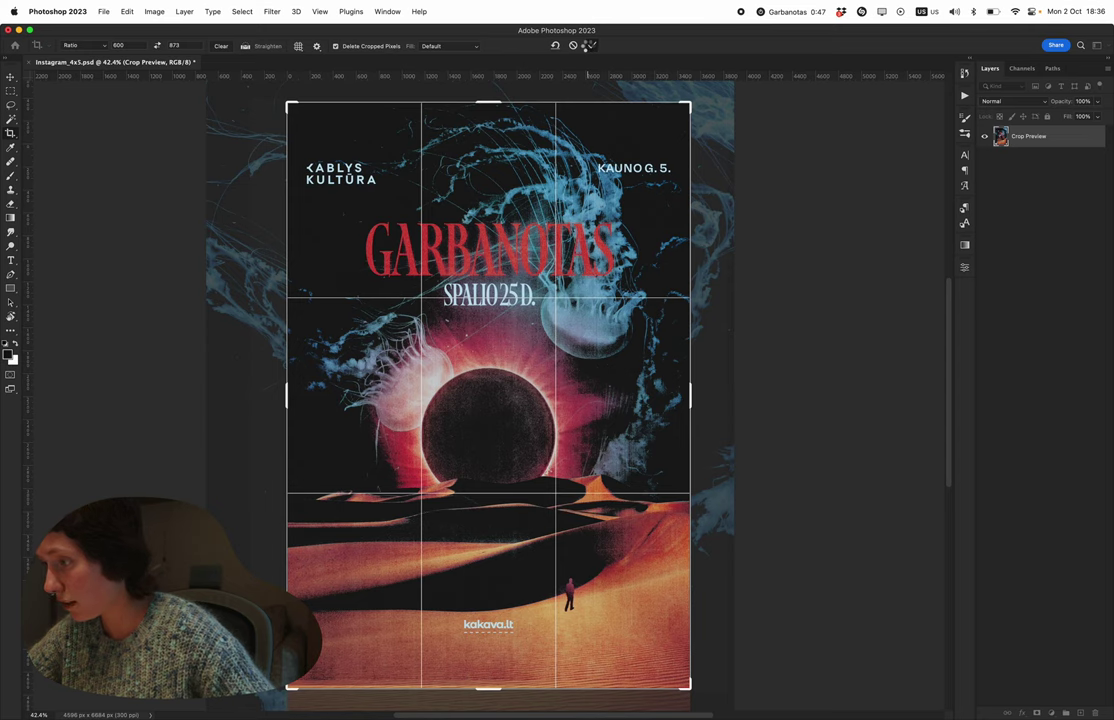
{"action": "left_click", "coordinate": [591, 45]}
{"action": "key", "text": "ctrl+t"}
{"action": "left_click_drag", "start_coordinate": [642, 167], "coordinate": [651, 160]}
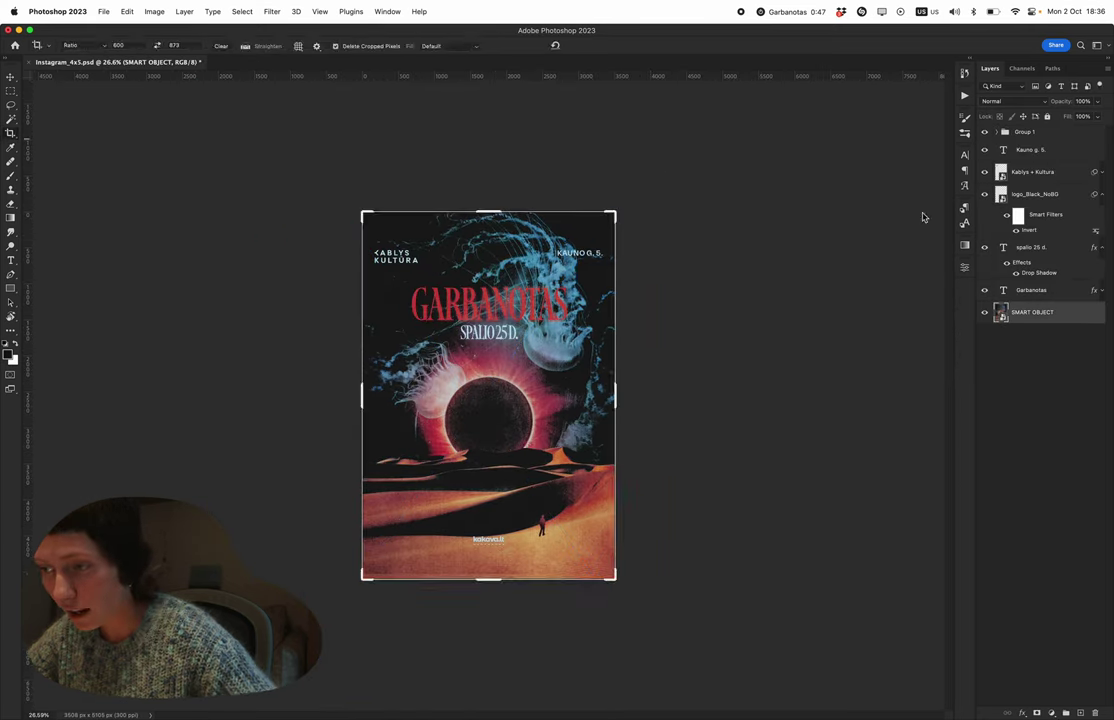
- Select the tiny grain x2 layer inside Group 1
{"action": "key", "text": "m"}
{"action": "left_click", "coordinate": [997, 133]}
{"action": "left_click", "coordinate": [1020, 171]}
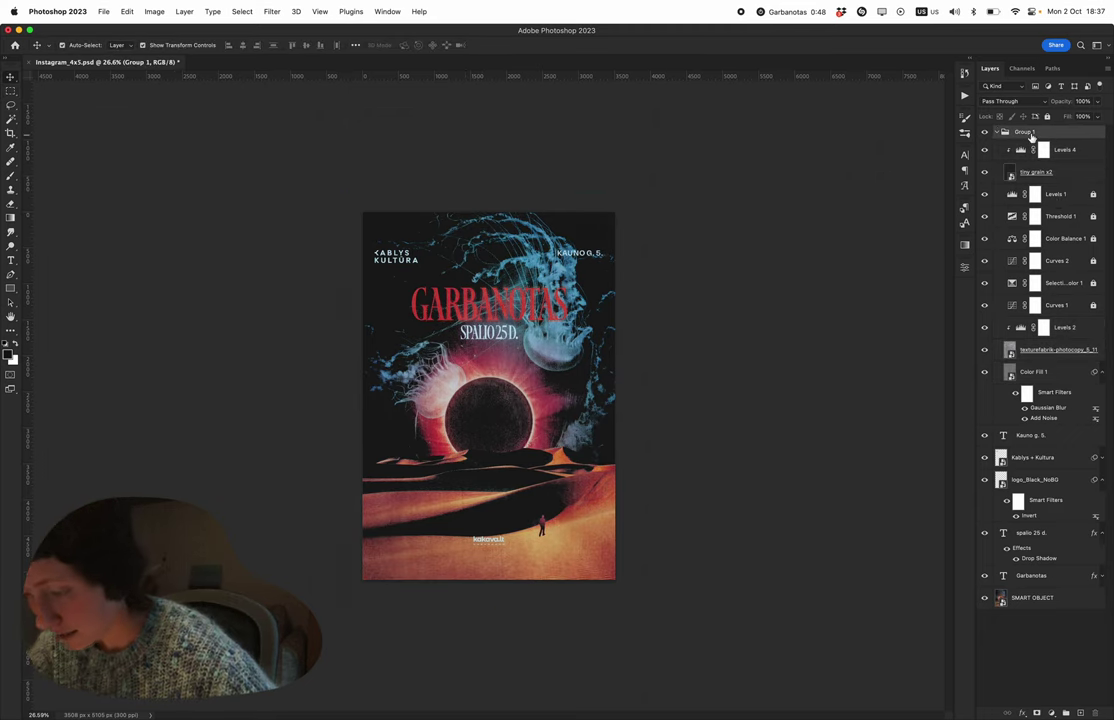
{"action": "left_click", "coordinate": [997, 133]}
{"action": "scroll", "coordinate": [418, 367], "scroll_direction": "up", "scroll_amount": 2}
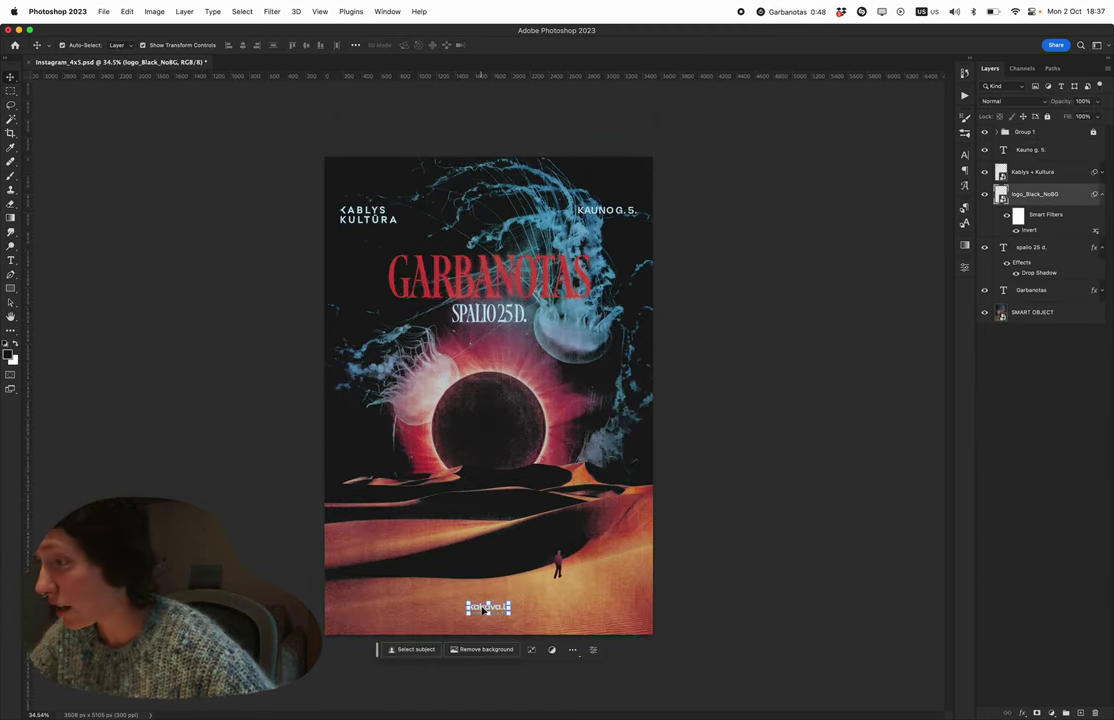
- Show the guides and create a new guide layout with 300 margins
{"action": "key", "text": "super+semicolon"}
{"action": "left_click", "coordinate": [320, 11]}
{"action": "mouse_move", "coordinate": [379, 291]}
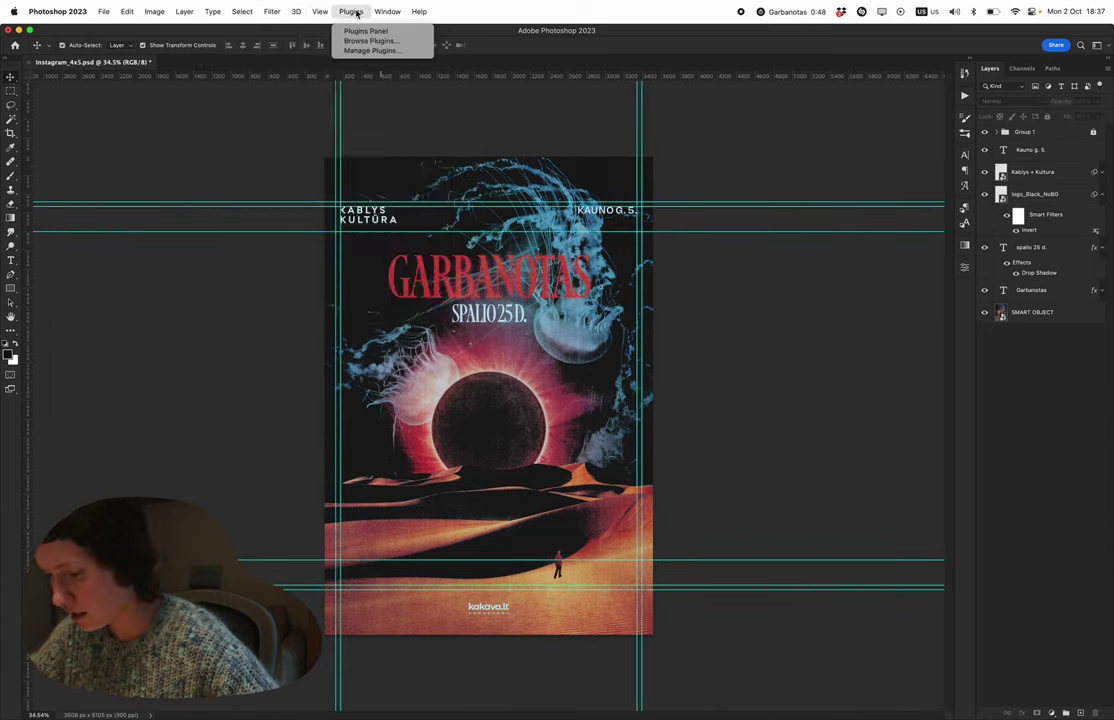
{"action": "left_click", "coordinate": [510, 359]}
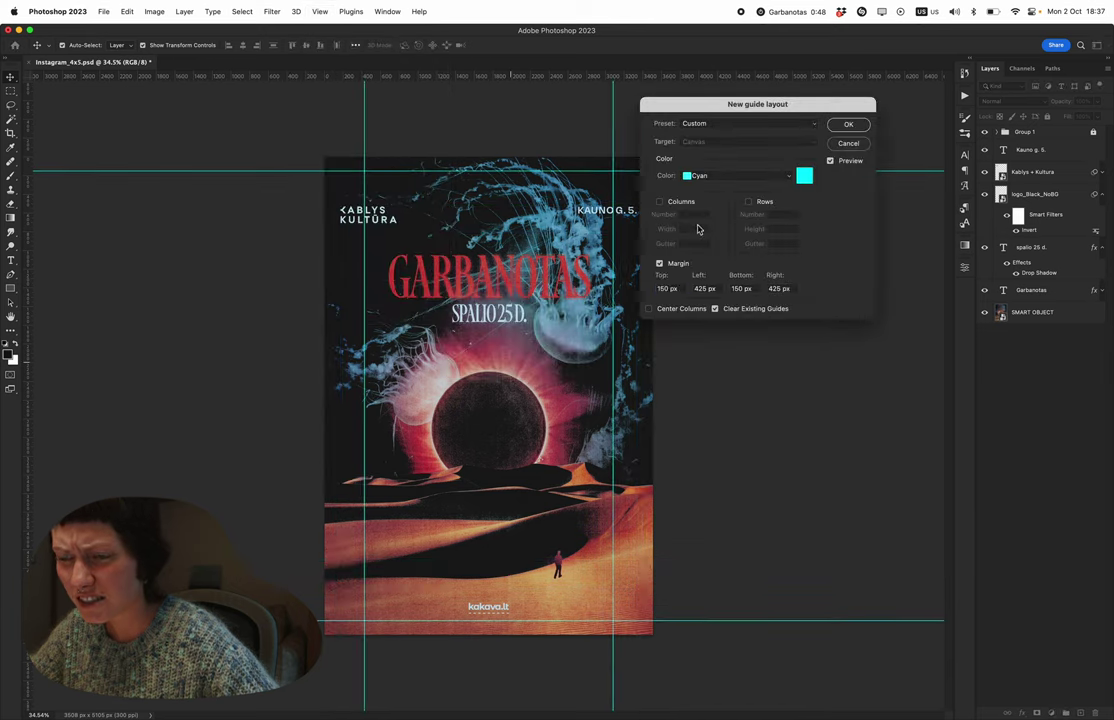
{"action": "type", "text": "300"}
{"action": "key", "text": "Return"}
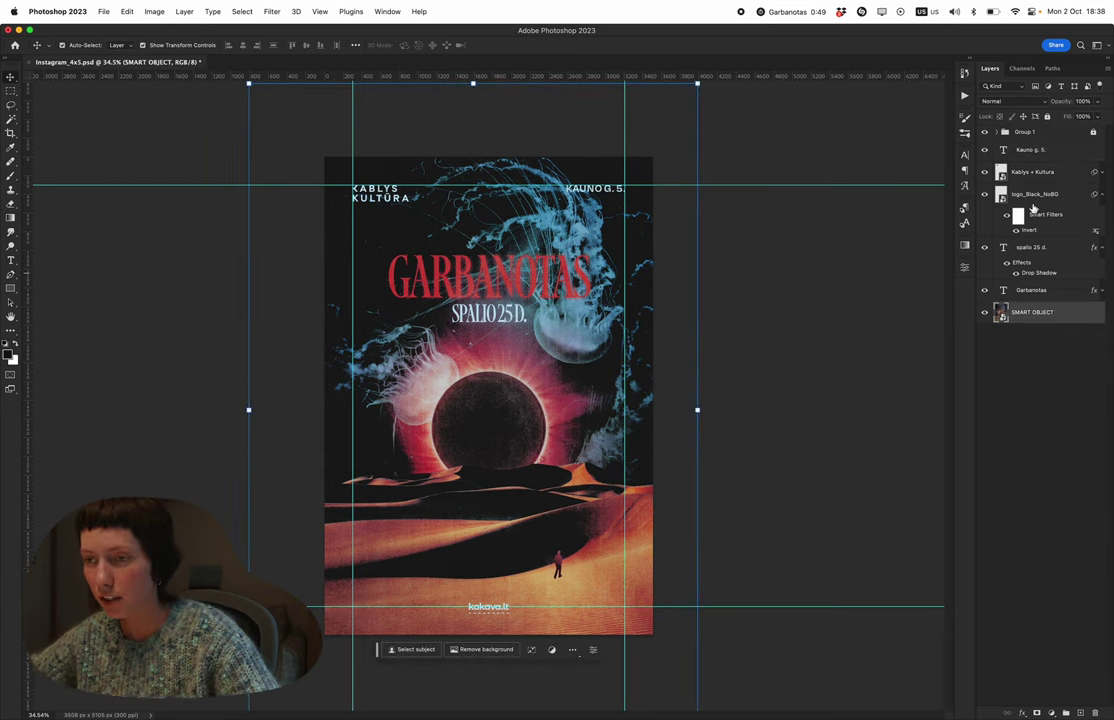
- Enlarge the background artwork to about 113% and fit the canvas in view
{"action": "key", "text": "super+t"}
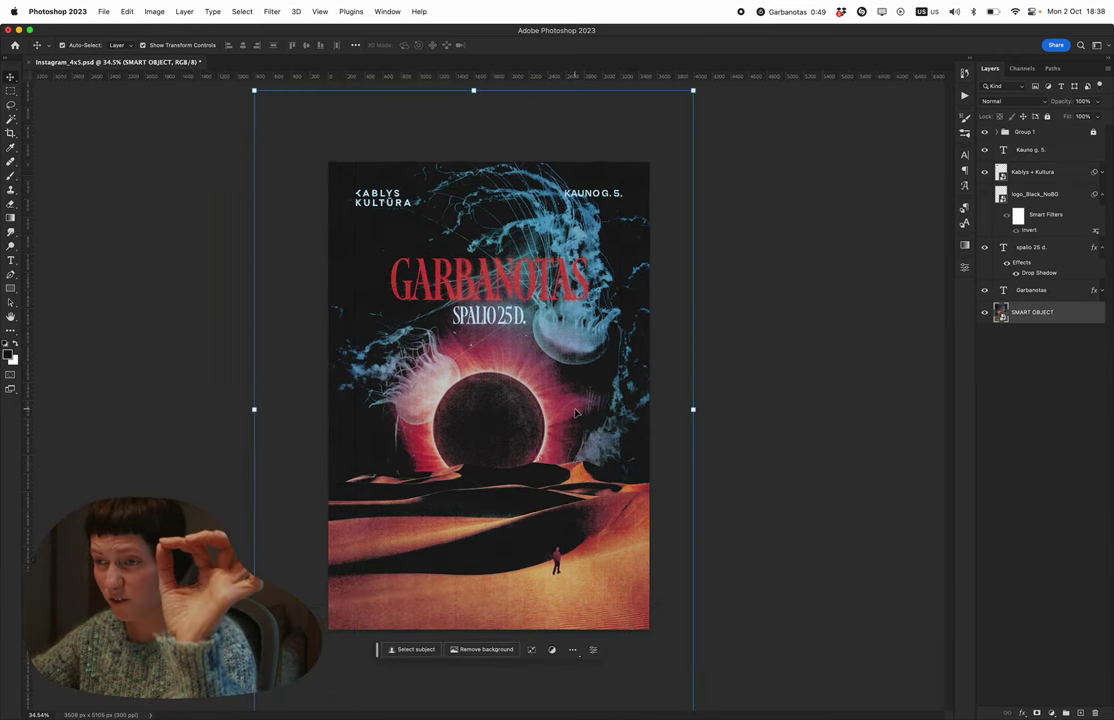
{"action": "key", "text": "super+0"}
{"action": "left_click_drag", "start_coordinate": [609, 589], "coordinate": [616, 605]}
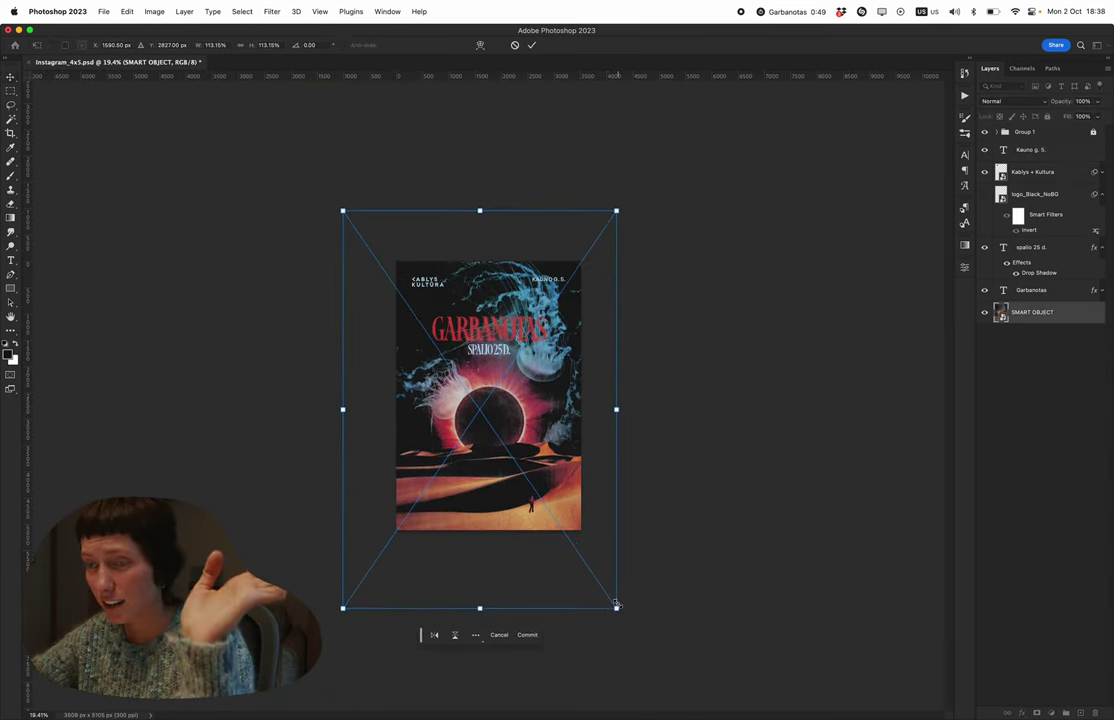
{"action": "key", "text": "Return"}
{"action": "key", "text": "super+0"}
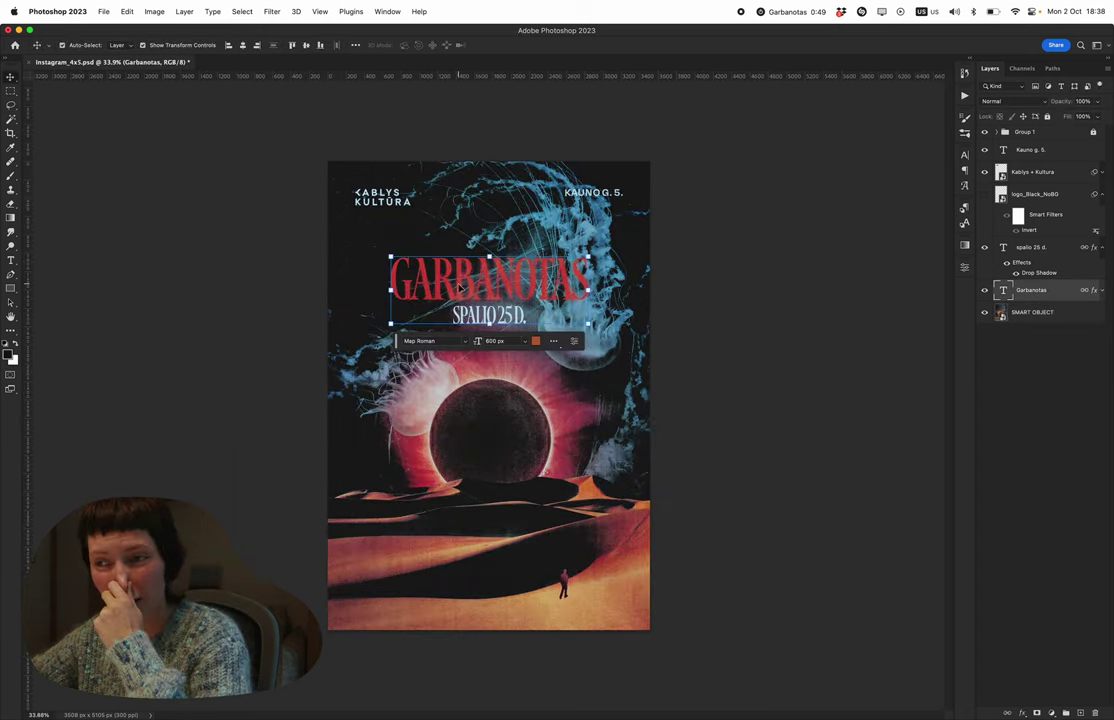
- Raise the background artwork on the canvas, then scroll down through the print poster
{"action": "left_click_drag", "start_coordinate": [510, 440], "coordinate": [512, 410]}
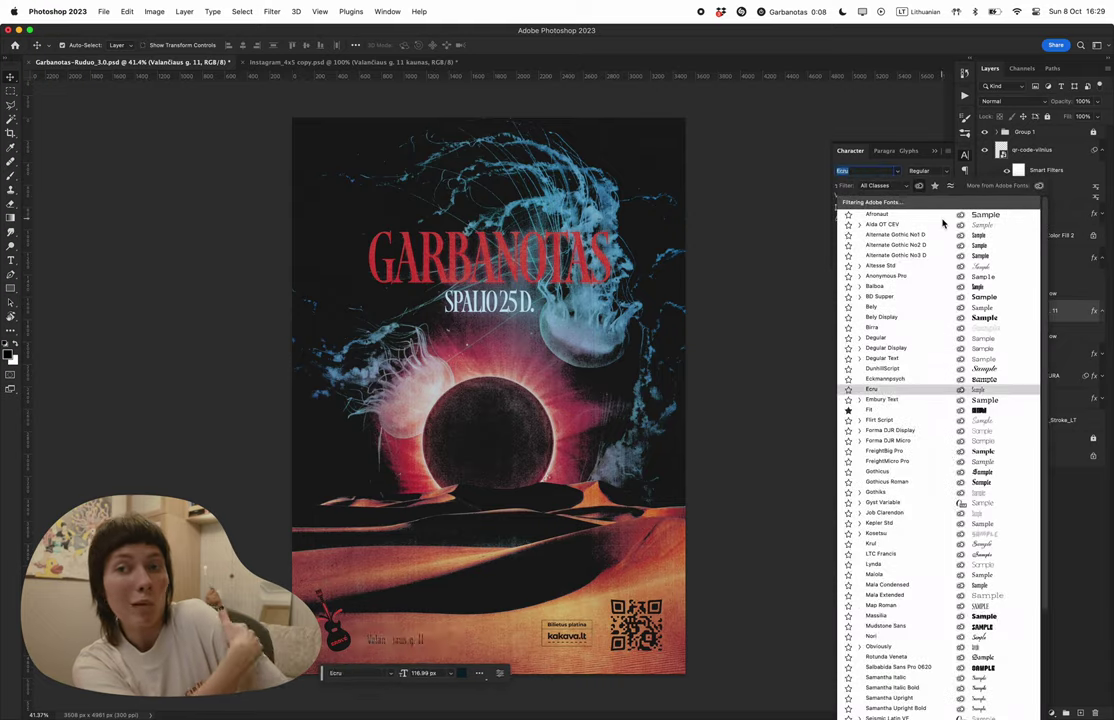
{"action": "scroll", "coordinate": [907, 497], "scroll_direction": "down", "scroll_amount": 5}
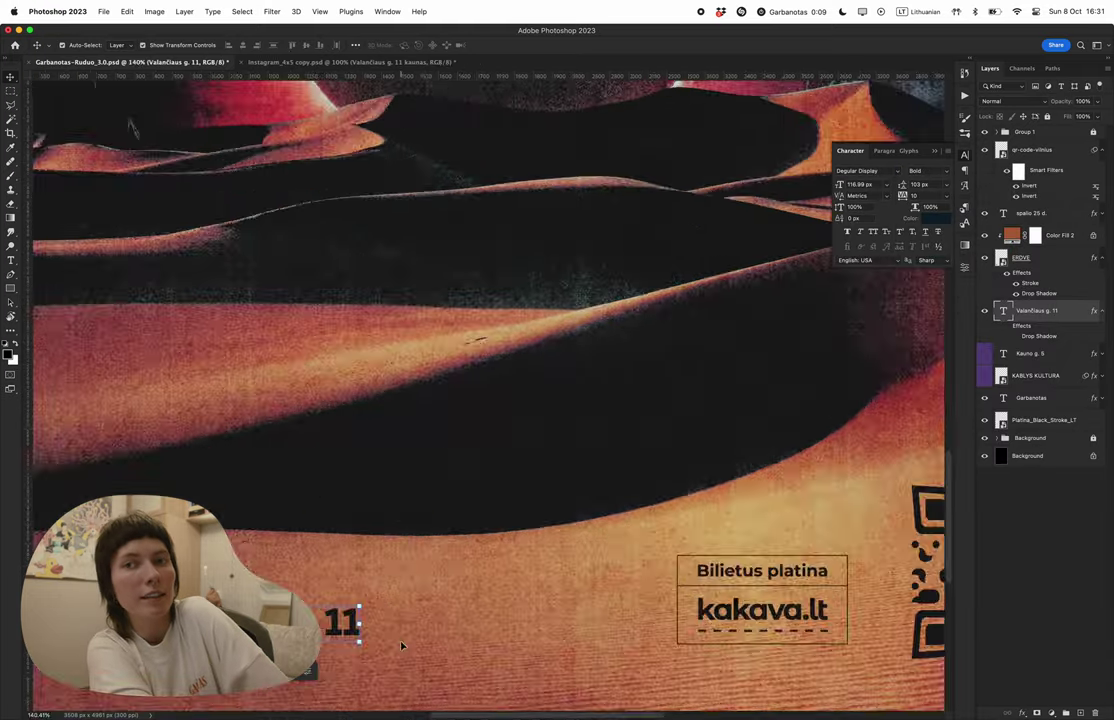
{"action": "scroll", "coordinate": [401, 646], "scroll_direction": "down", "scroll_amount": 10}
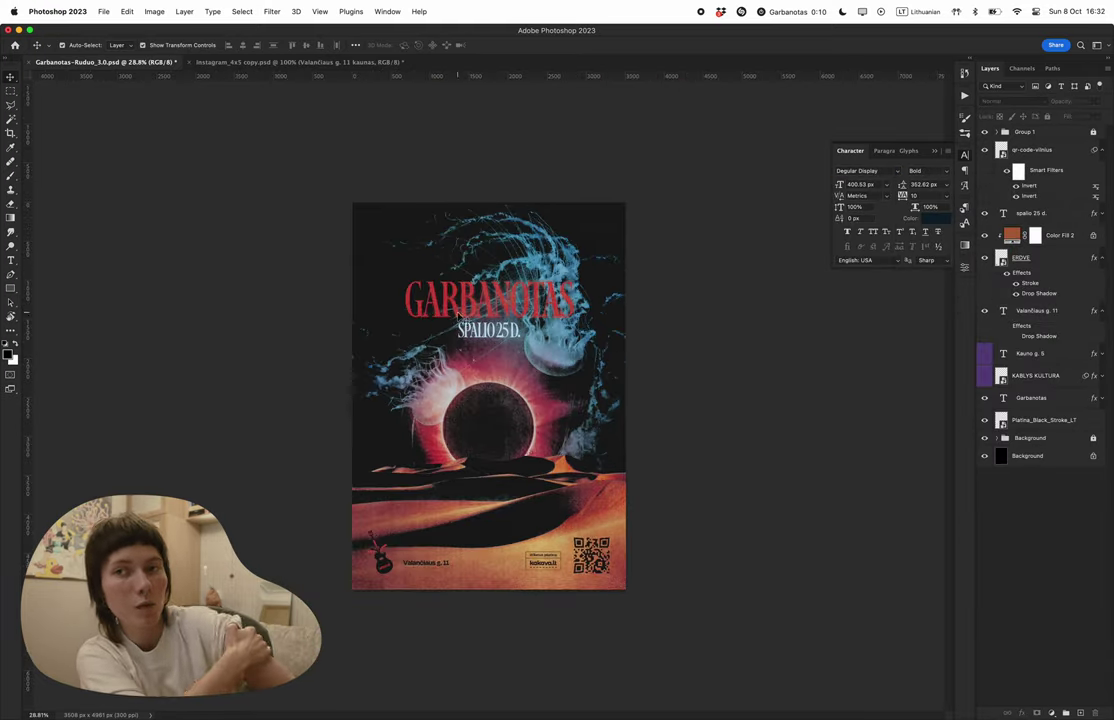